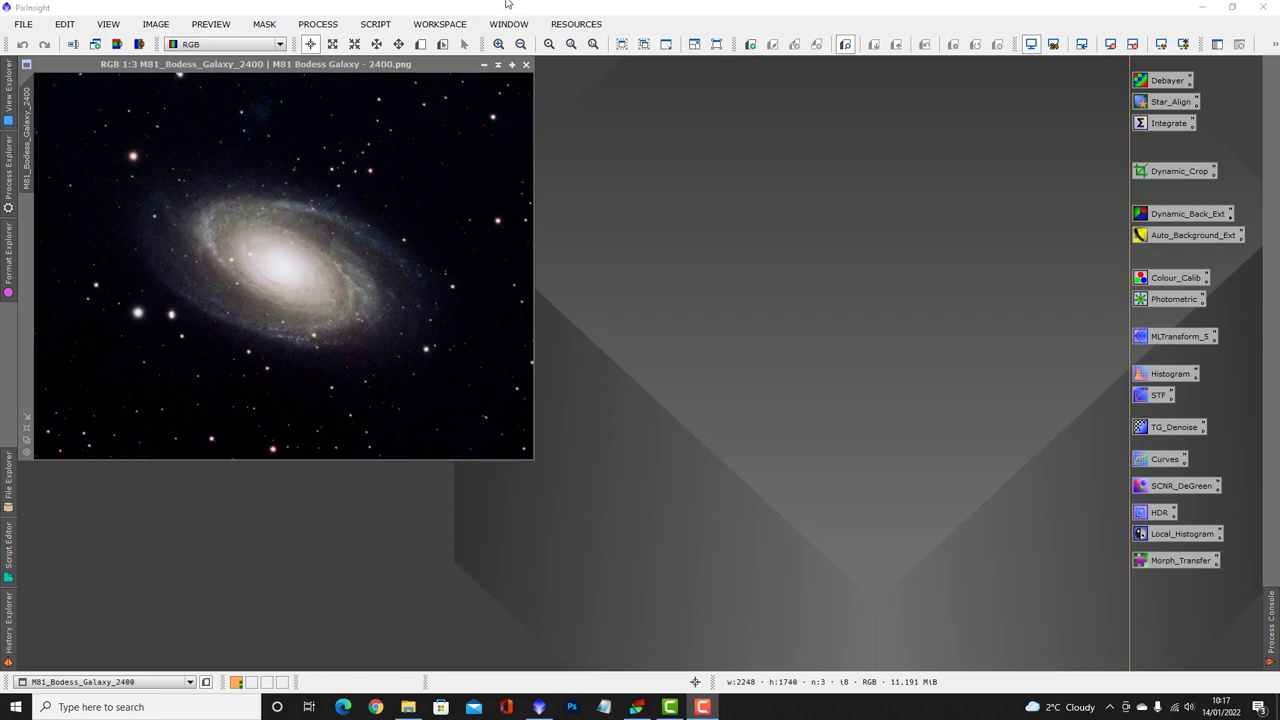
Close the open M81 galaxy image and launch the Blink process.
click(526, 64)
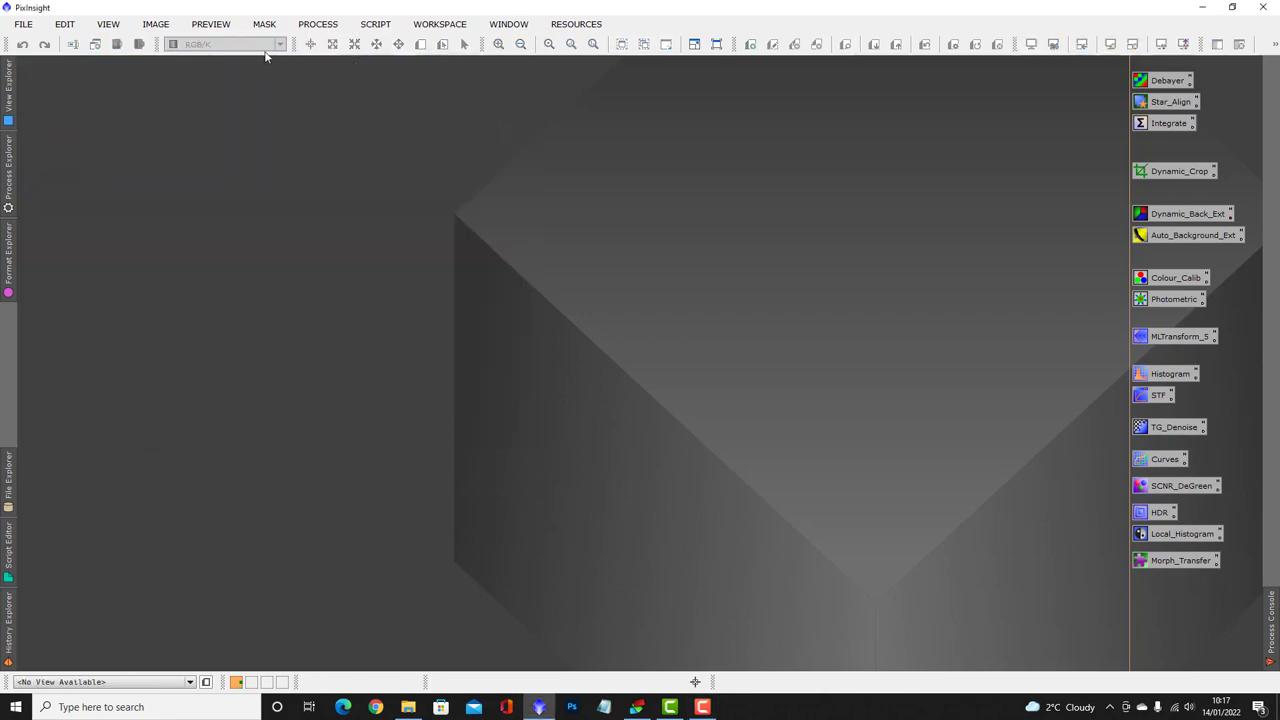
click(322, 26)
mouse_move(481, 12)
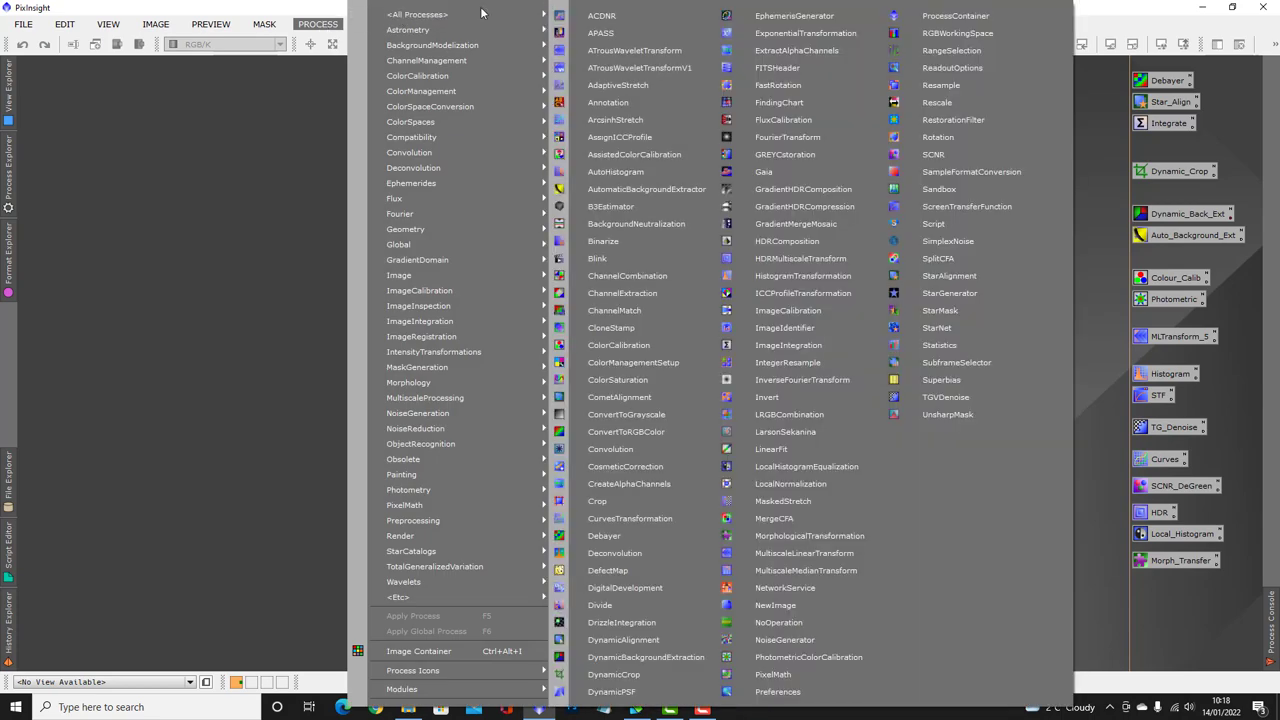
click(597, 259)
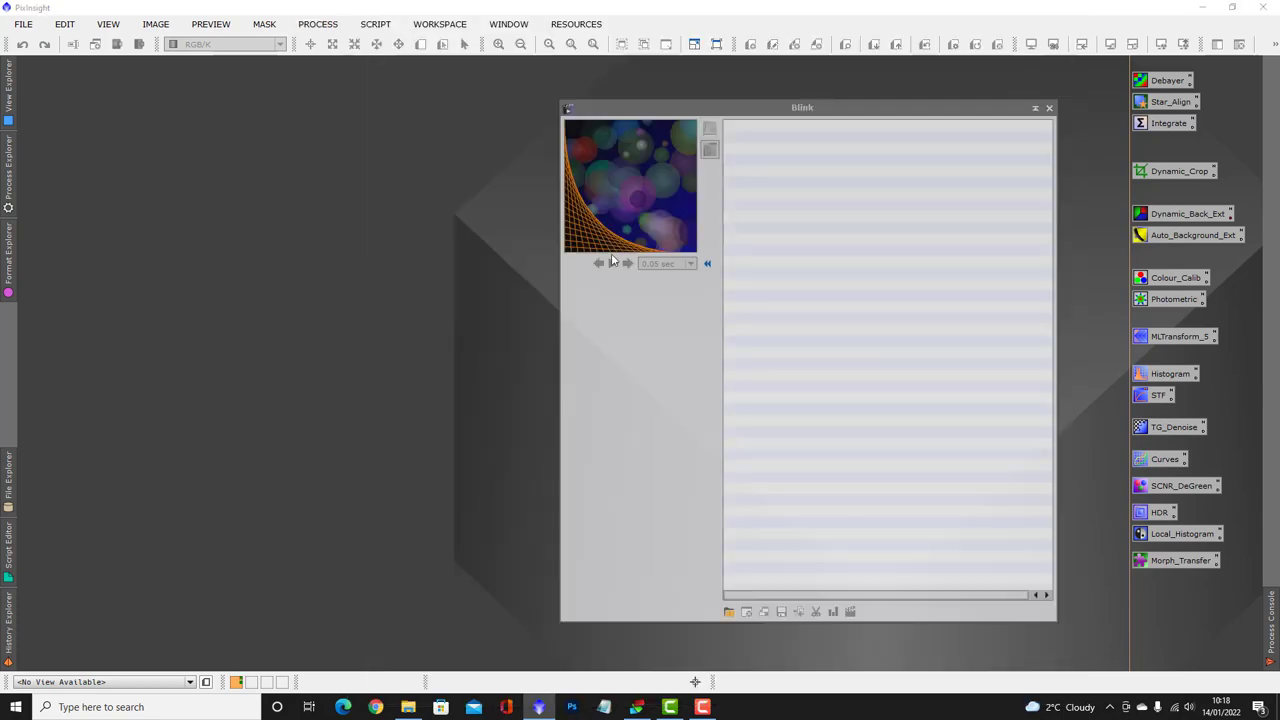
Load all the M 81 FITS light frames from the Removed folder into Blink.
click(729, 612)
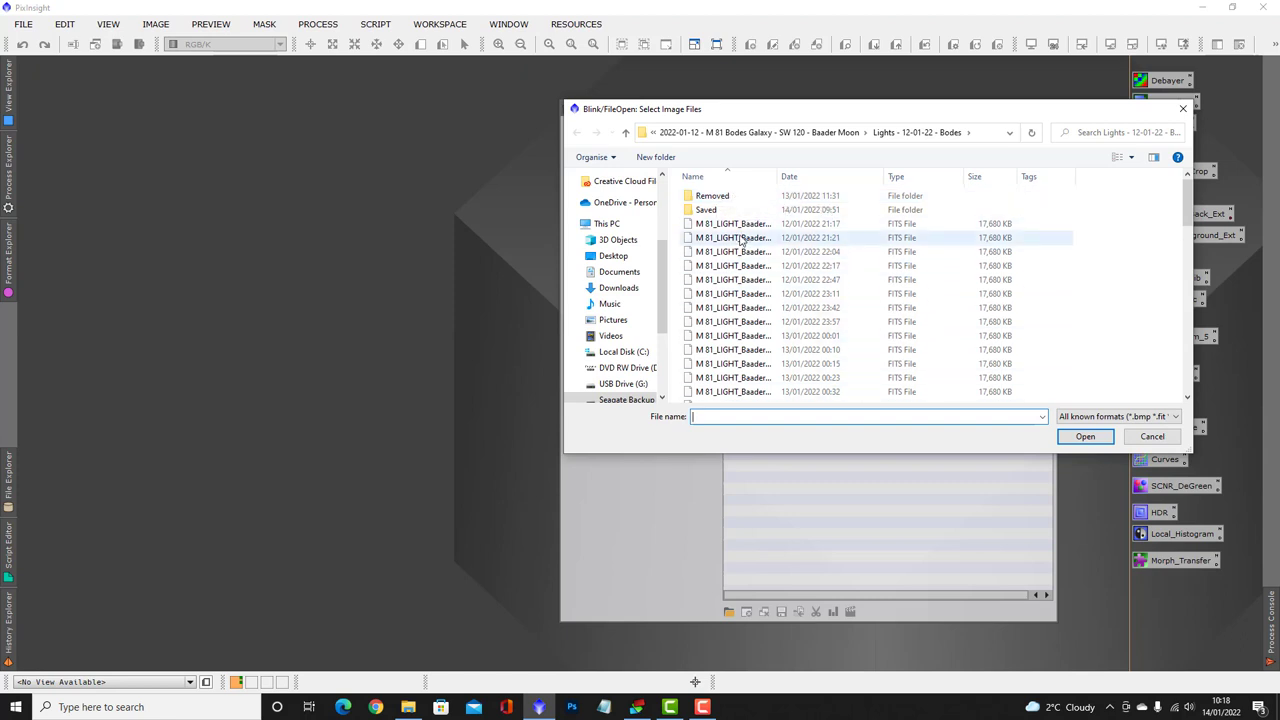
double_click(728, 197)
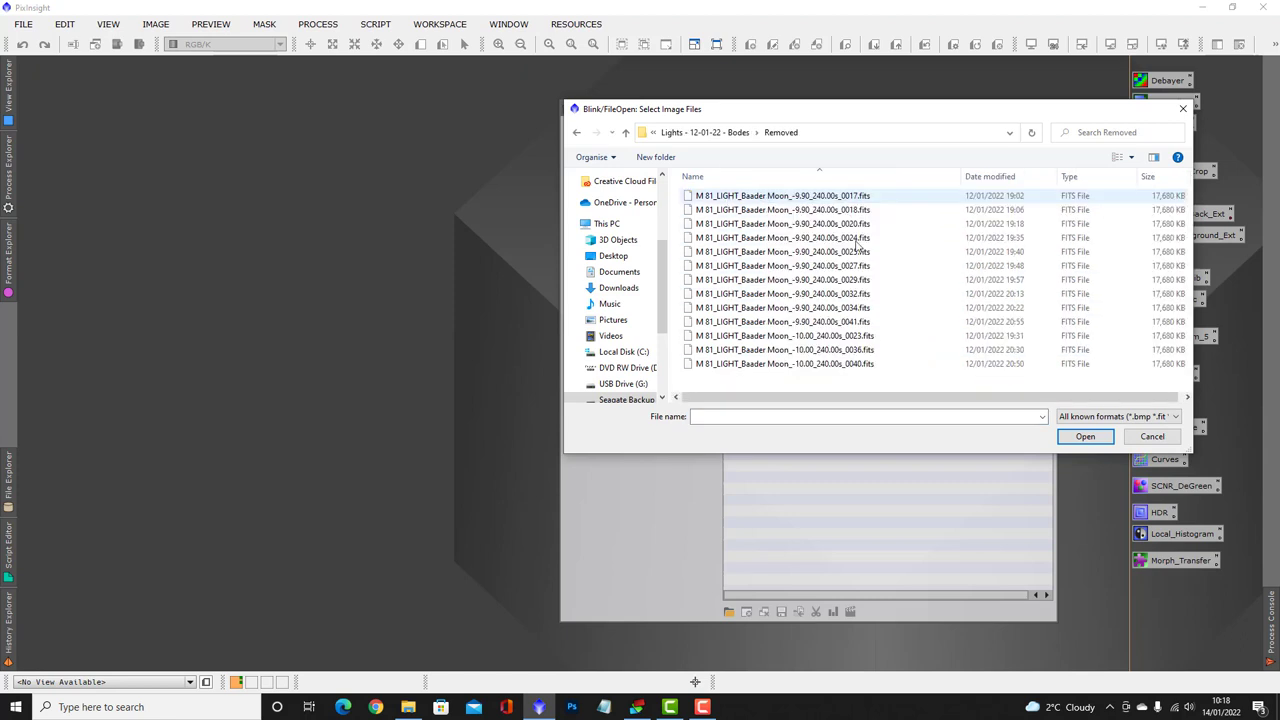
drag(870, 382, 850, 192)
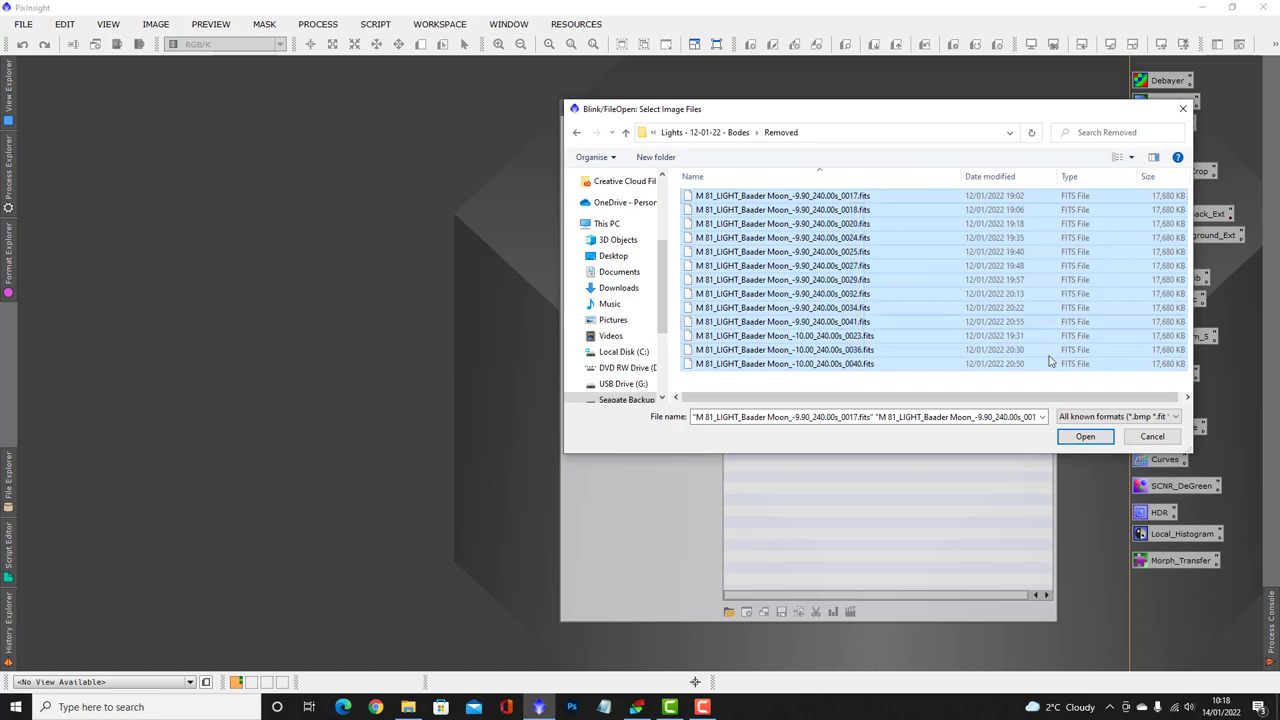
click(1085, 436)
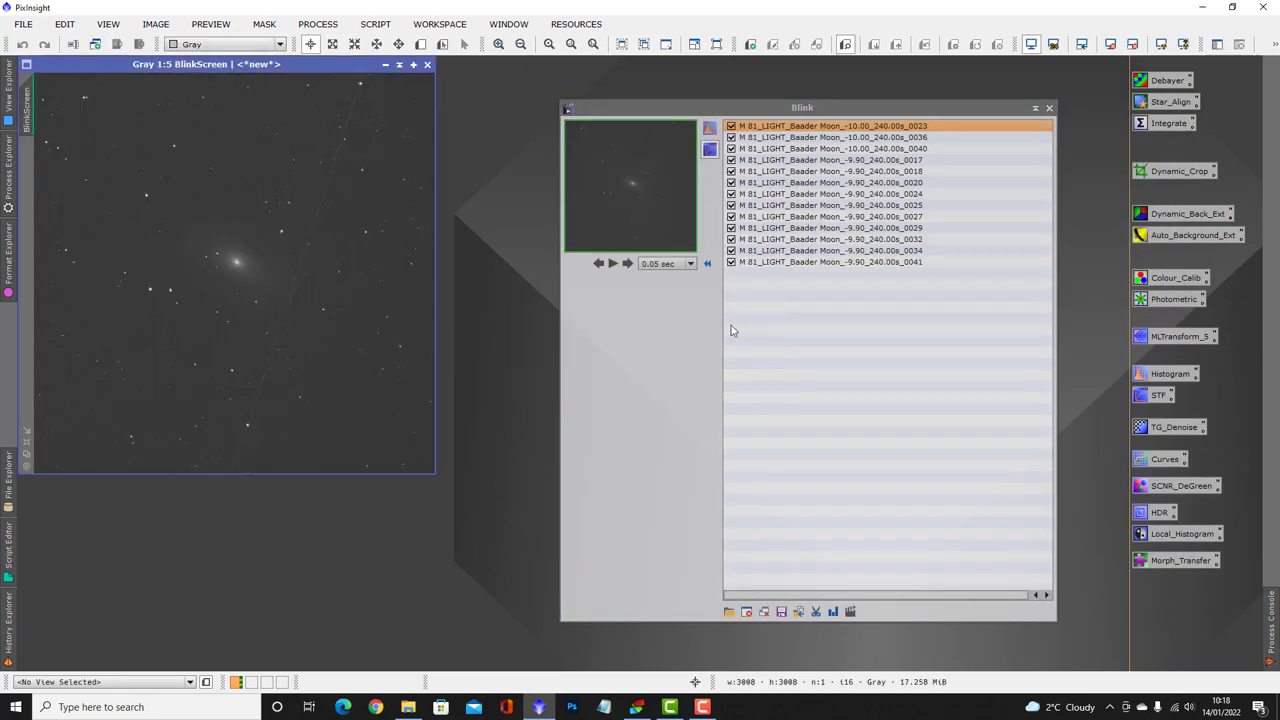
Inspect the first several rejected light frames one by one for defects, clear them all and close Blink.
click(627, 263)
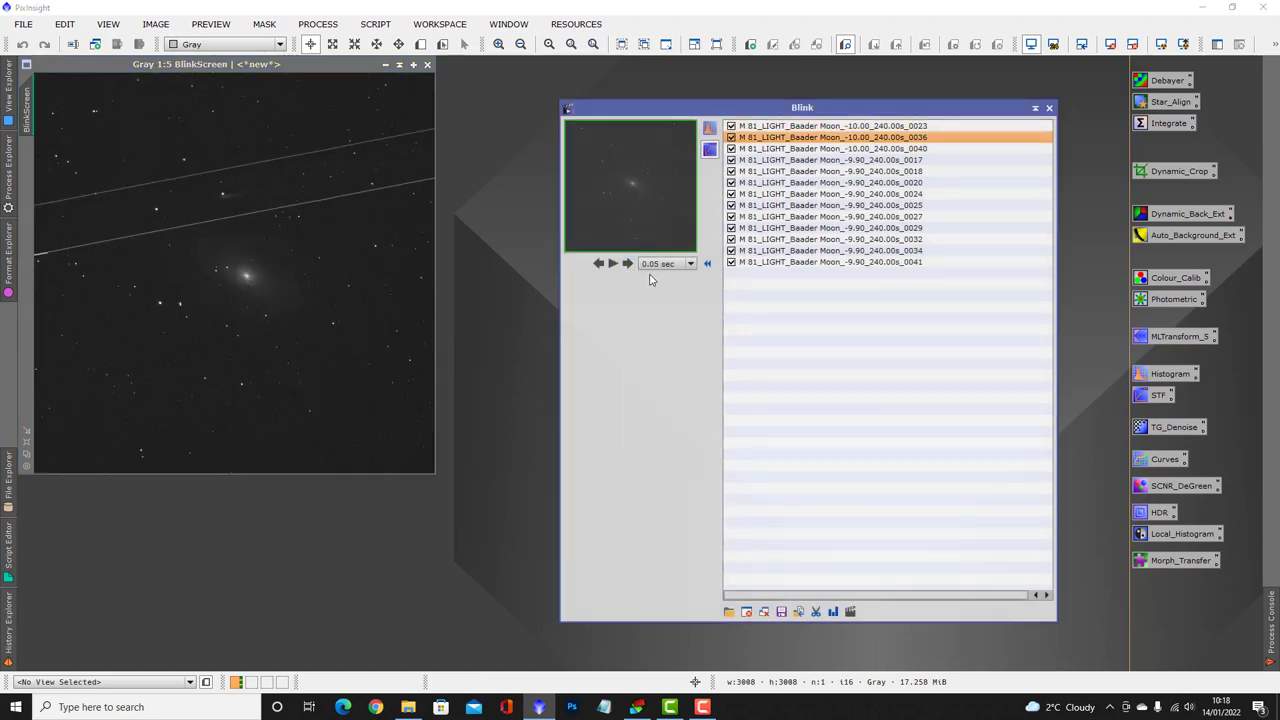
click(628, 263)
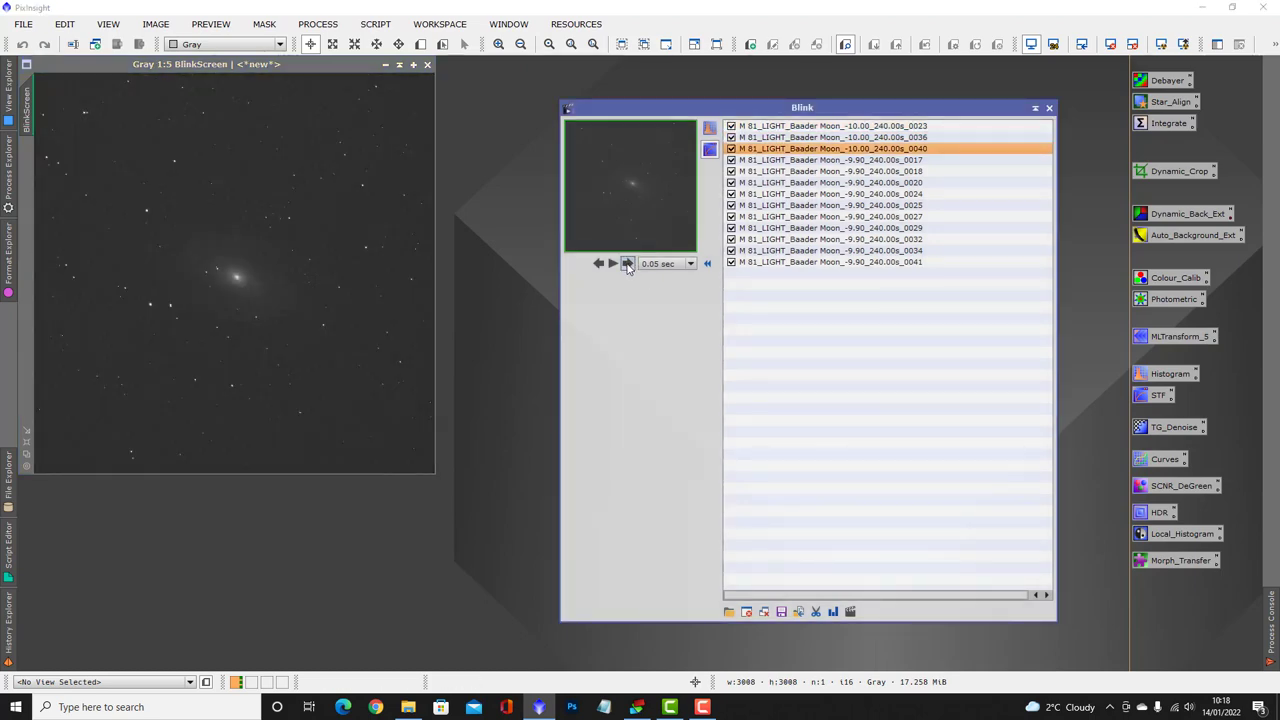
click(627, 263)
click(627, 263)
click(627, 263)
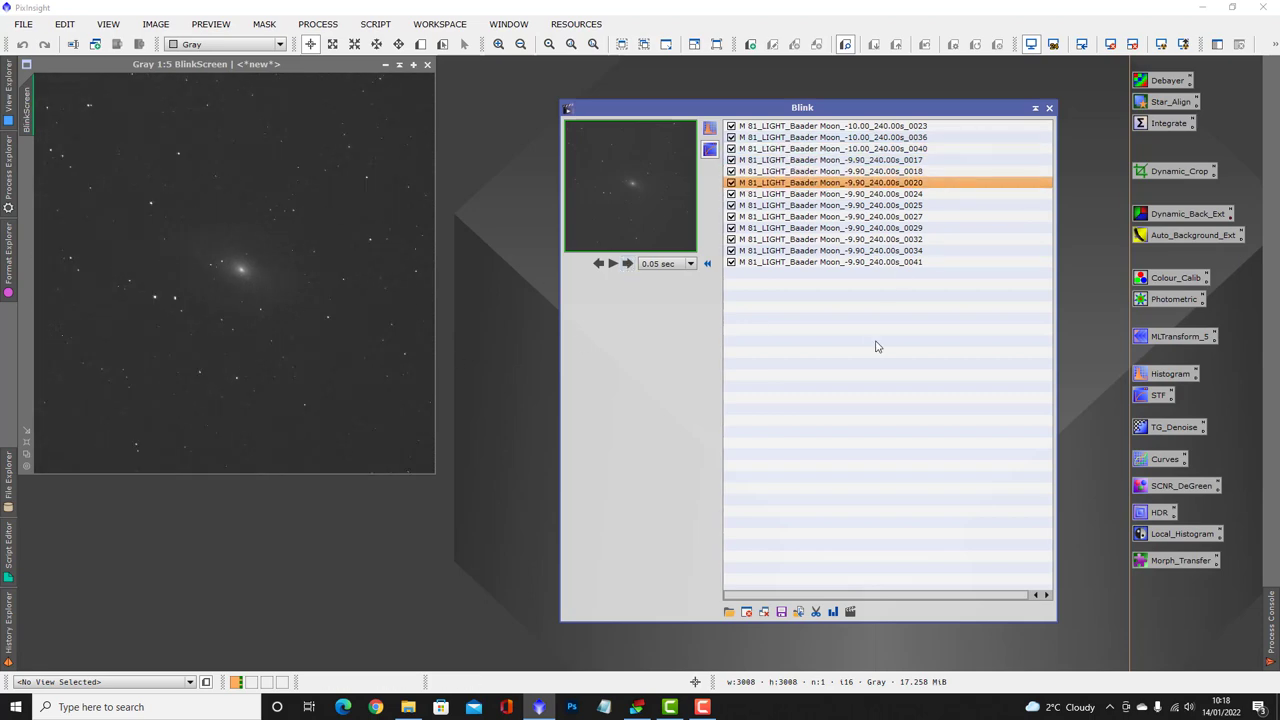
click(764, 612)
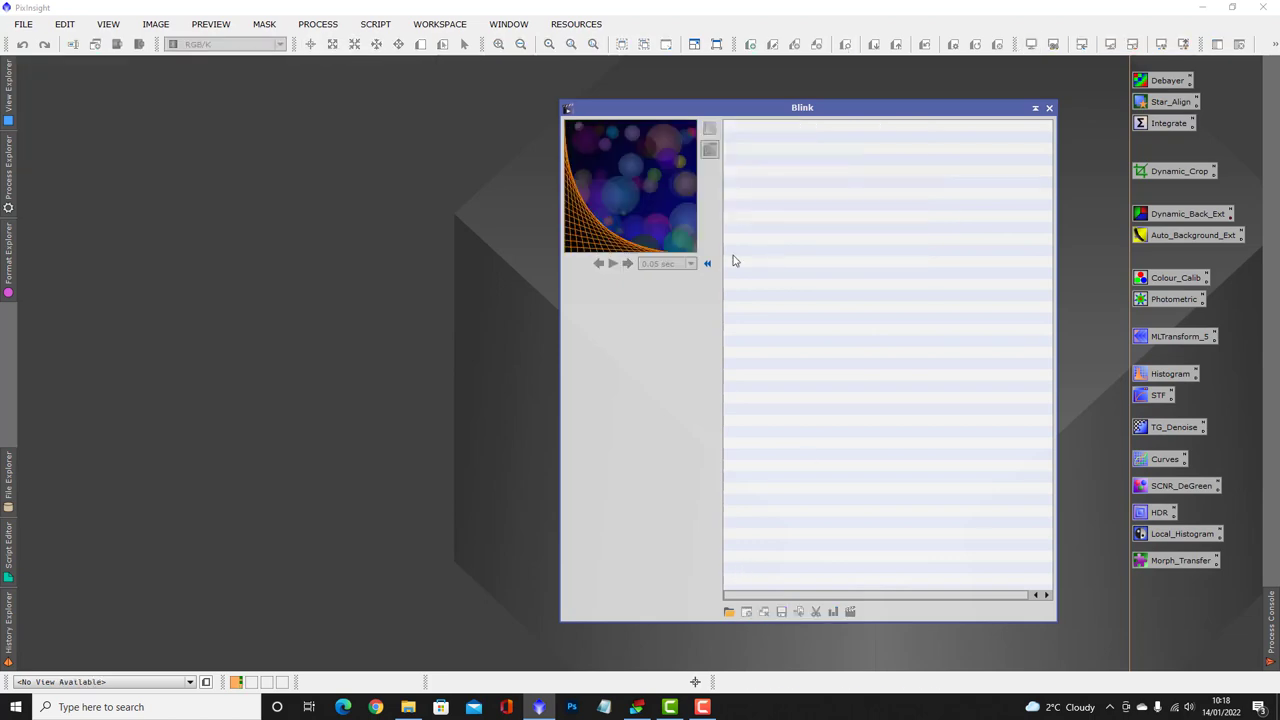
click(1049, 108)
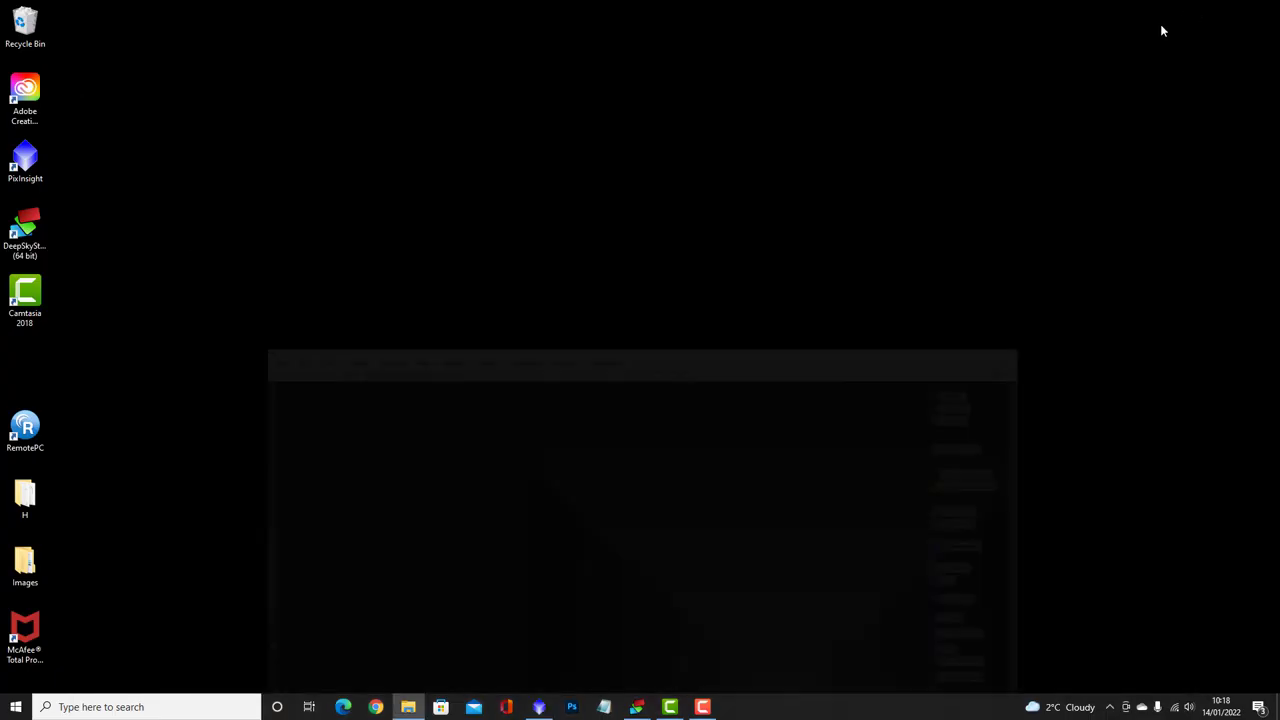
Switch to DeepSkyStacker and load all the M 81 FITS light frames from the Lights - 12-01-22 - Bodes folder.
click(1202, 7)
double_click(20, 220)
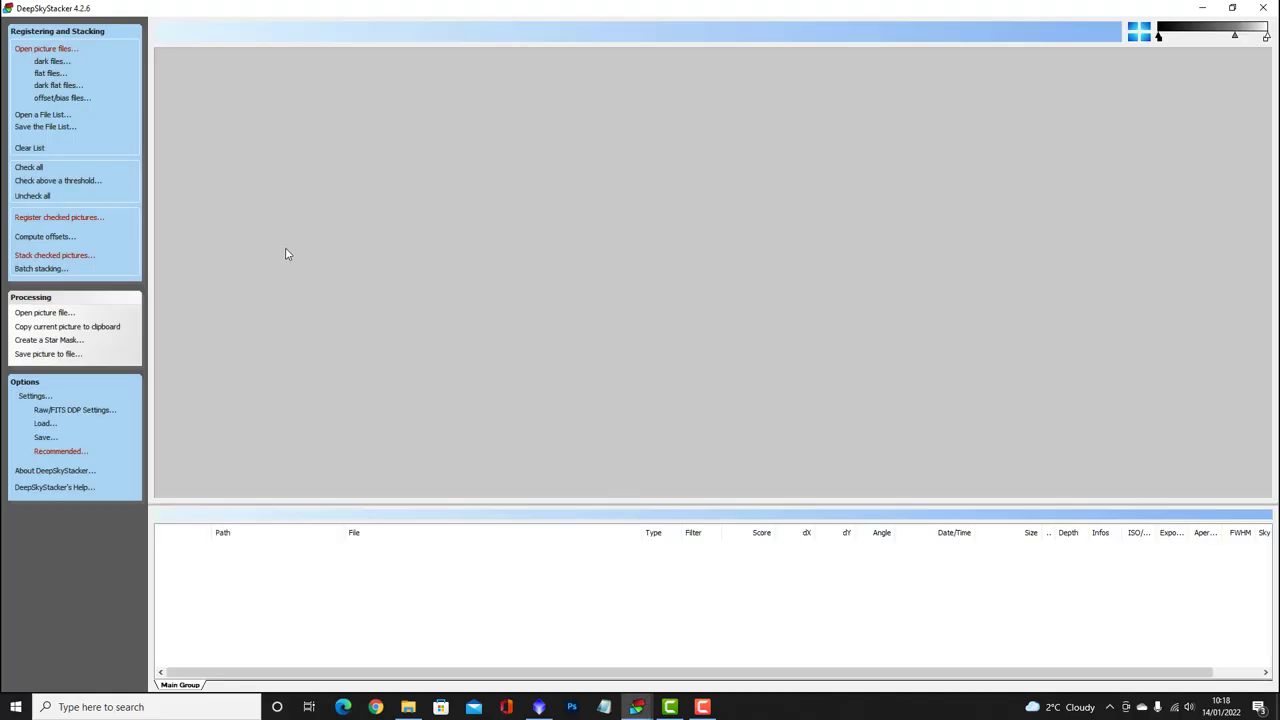
click(50, 50)
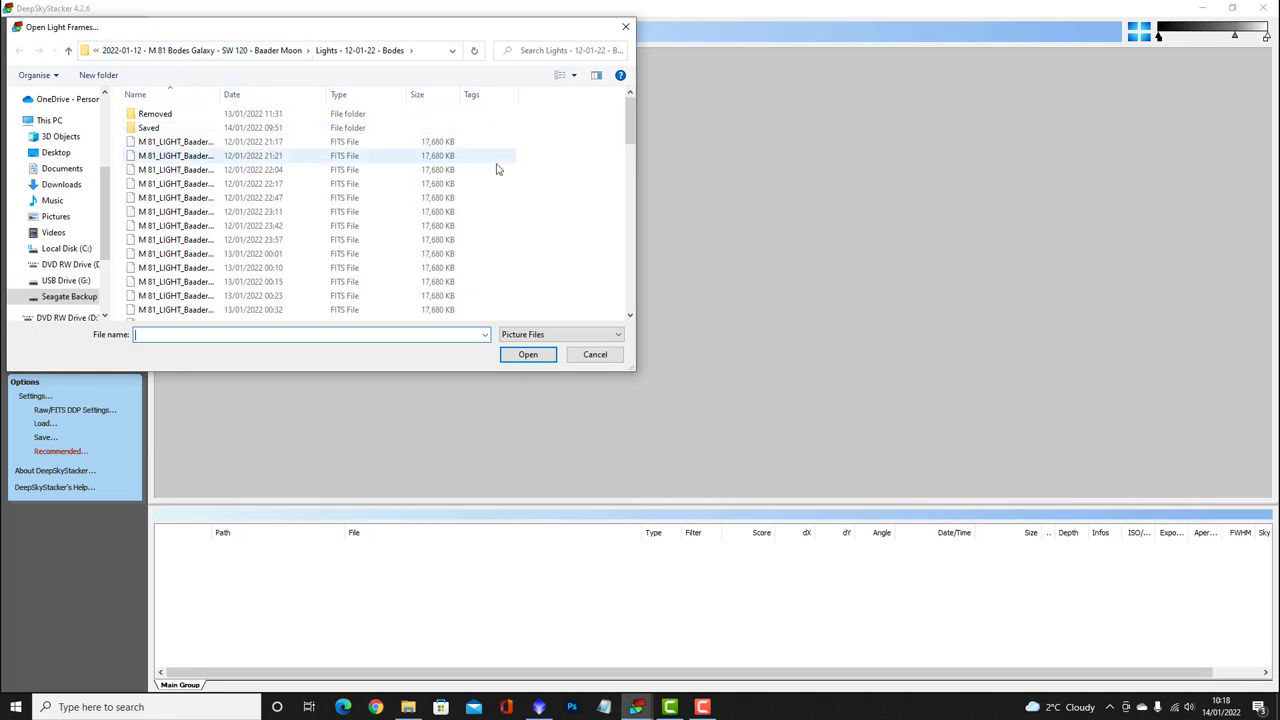
drag(519, 140, 385, 362)
click(526, 355)
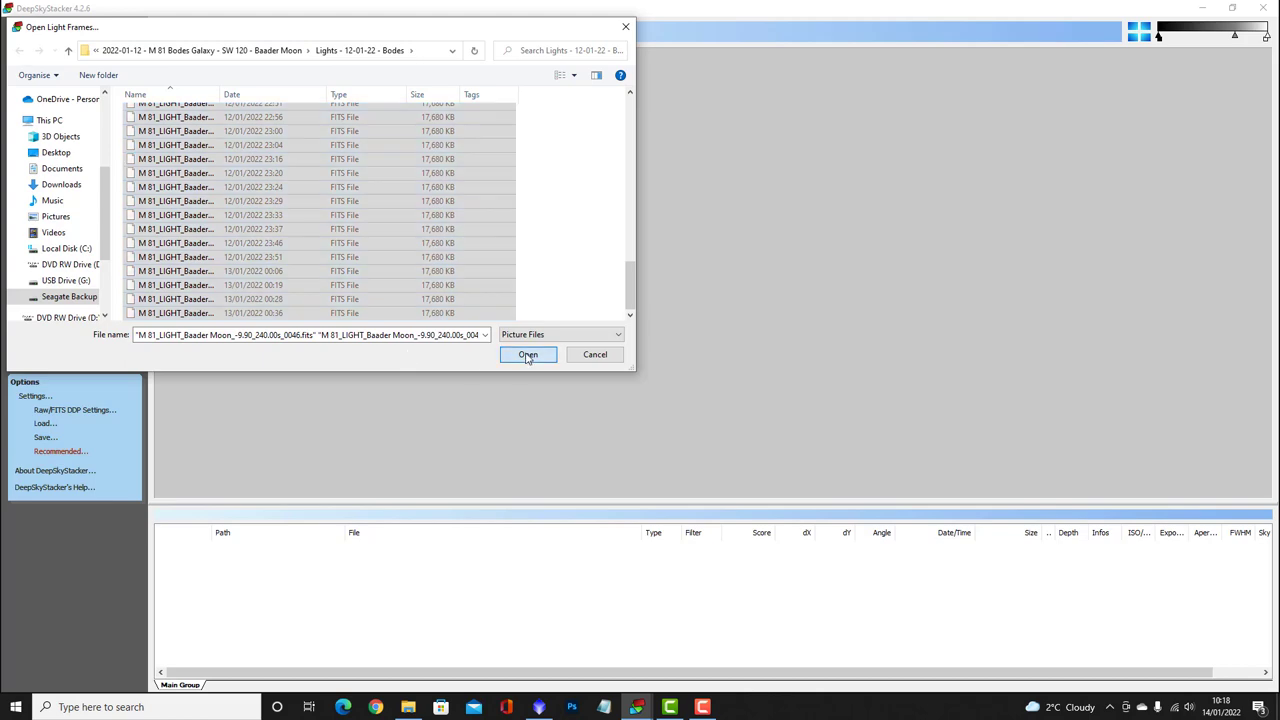
Add the last file in ASI533 Calibration's Darks - 240s - SW120 - Baader - 12-01-22 folder as the dark frame.
click(51, 61)
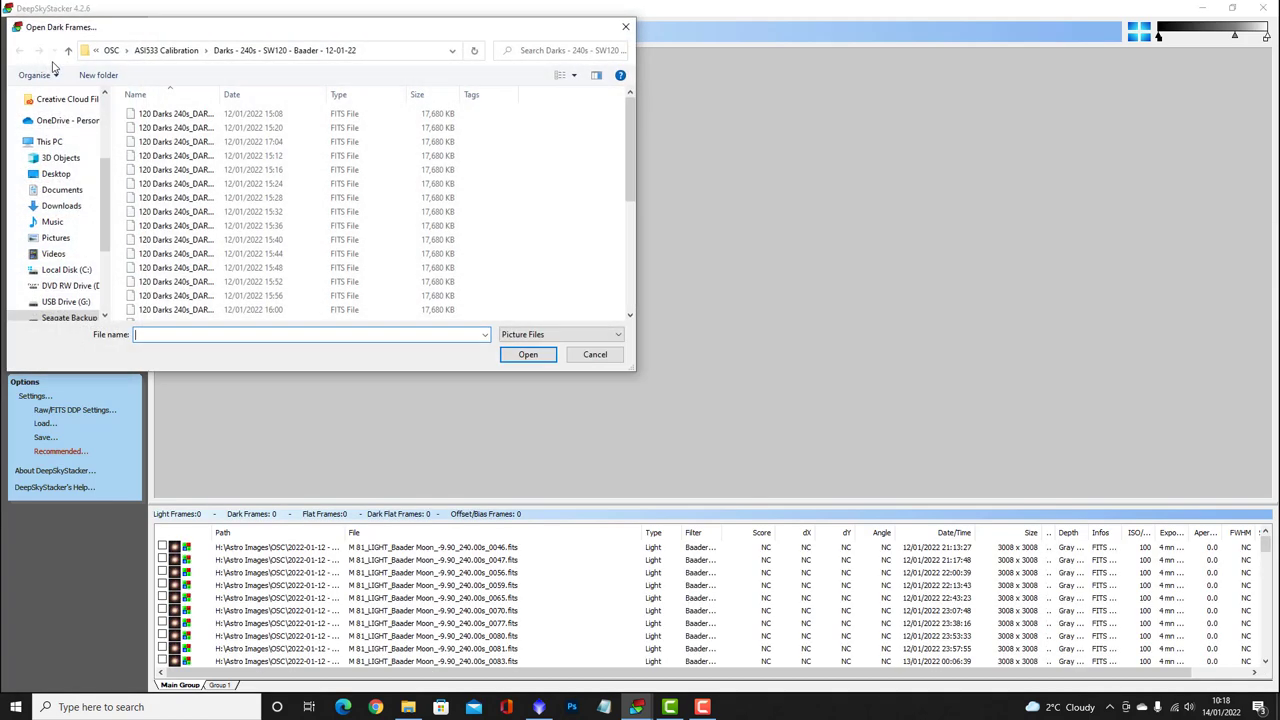
click(111, 50)
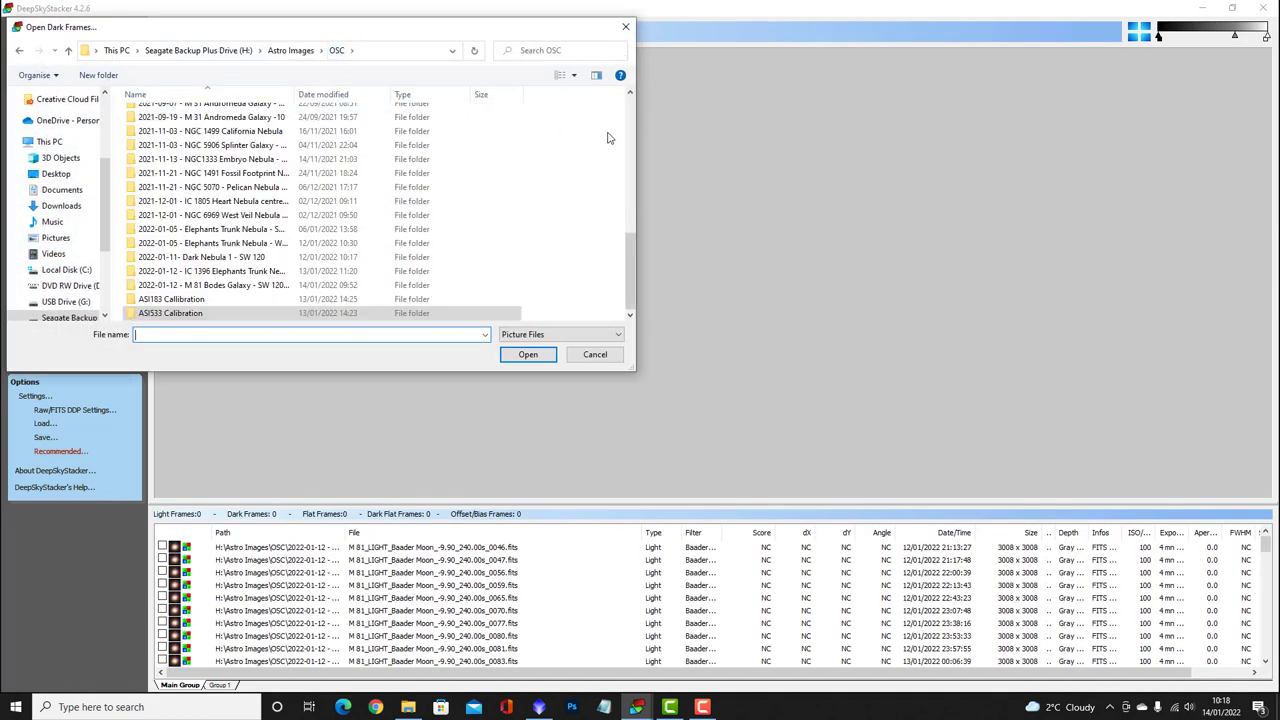
double_click(171, 316)
double_click(190, 115)
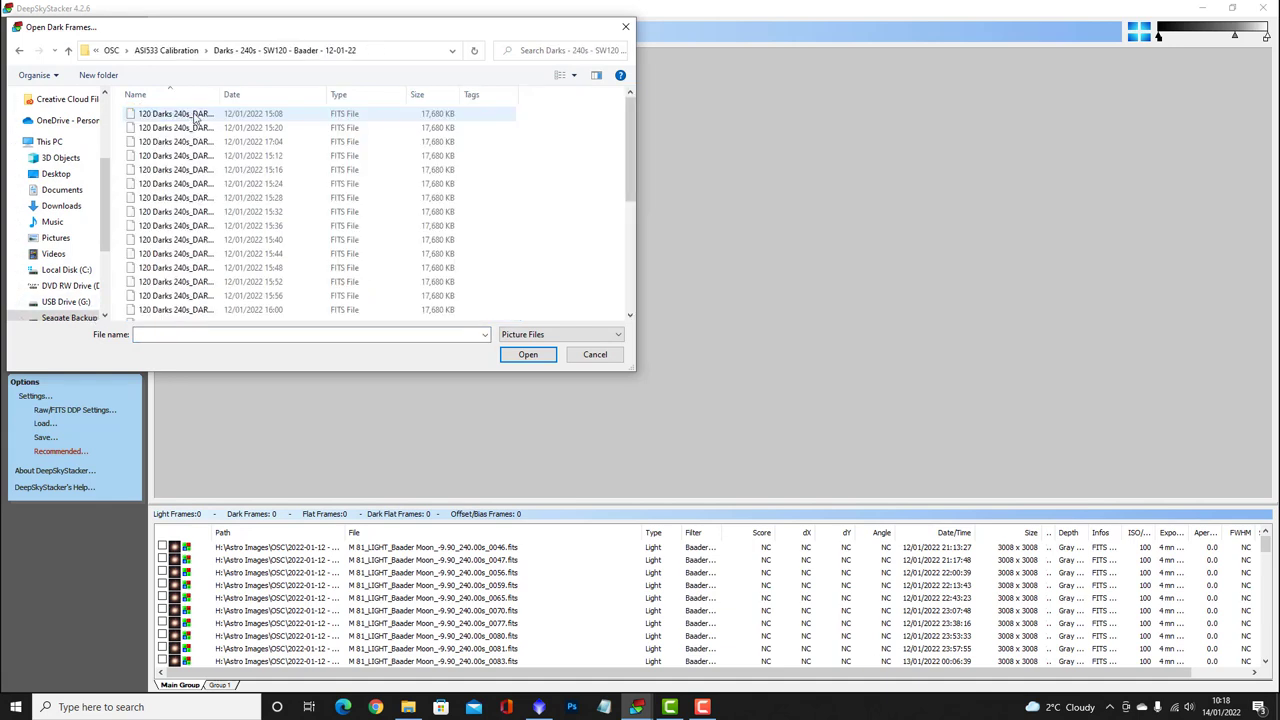
drag(630, 155, 630, 263)
click(167, 313)
click(528, 354)
Add MasterFlat_Gain100 from the Flats - SW120 - Baader - 12-01-22 folder as the flat frame.
click(47, 73)
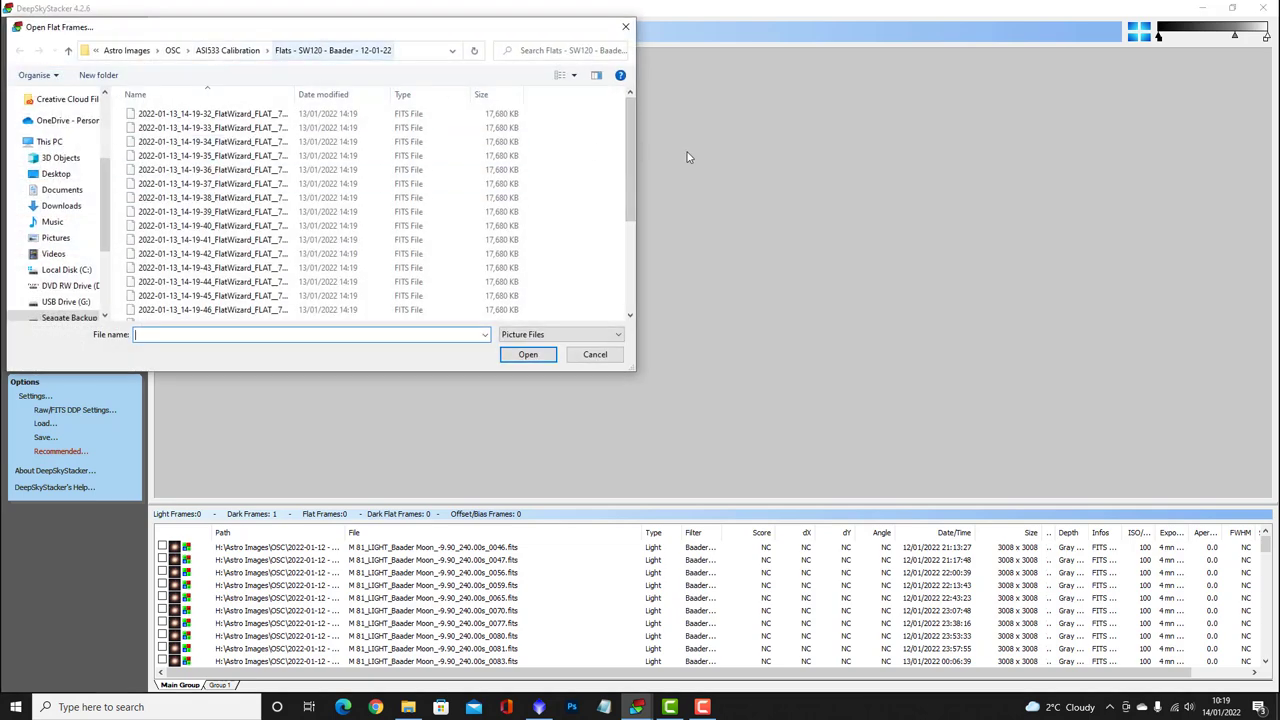
scroll(330, 250, down, 4)
click(203, 314)
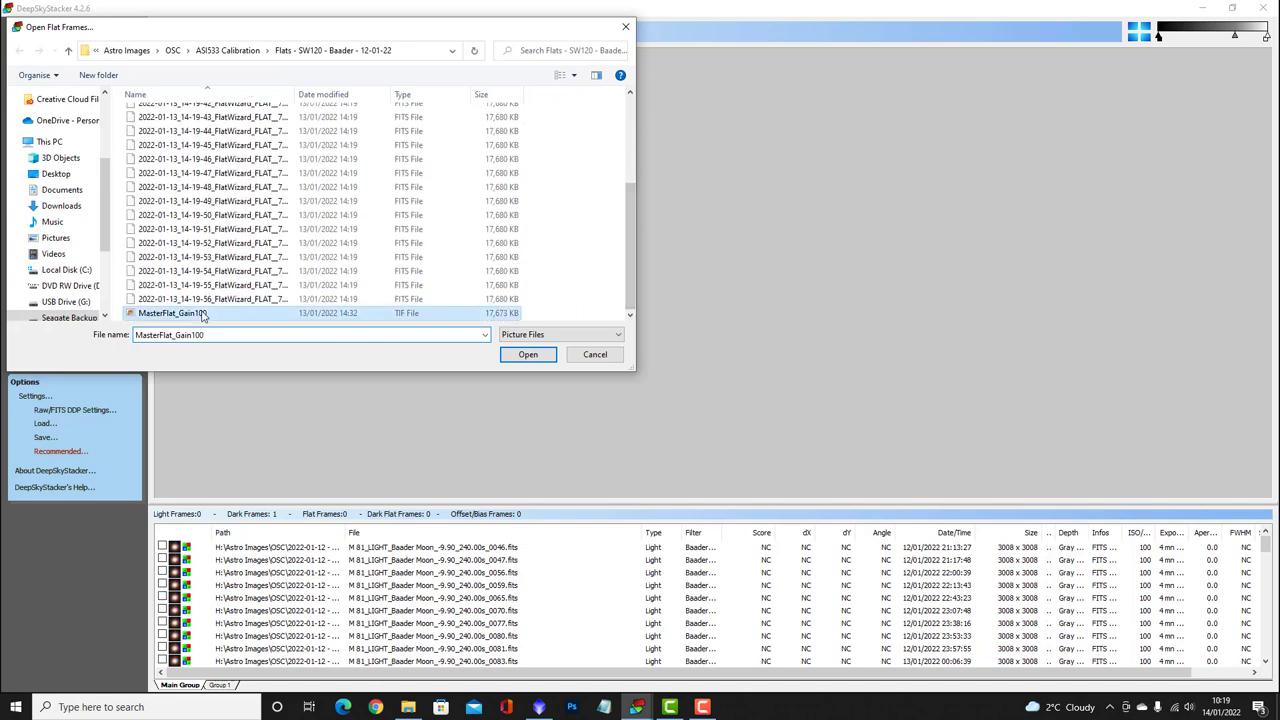
click(520, 353)
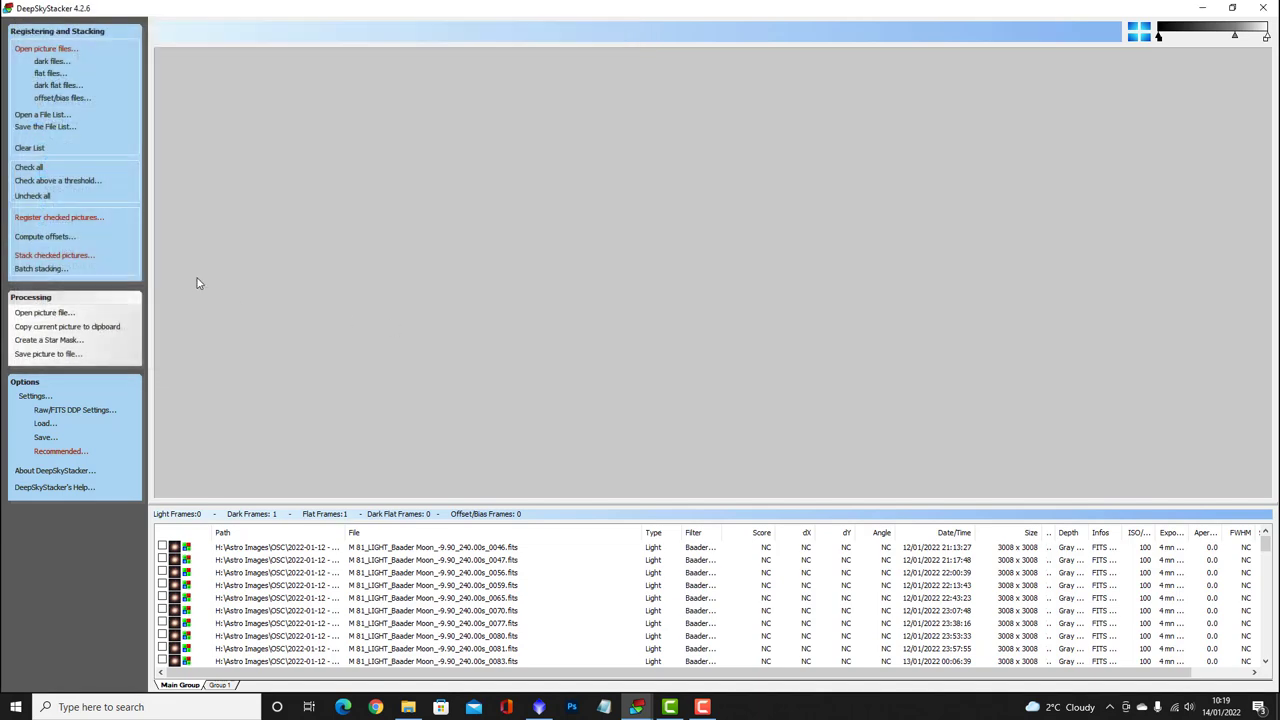
Check all frames, register them with hot pixel detection, and stack the best 80% of the pictures.
click(30, 168)
click(62, 217)
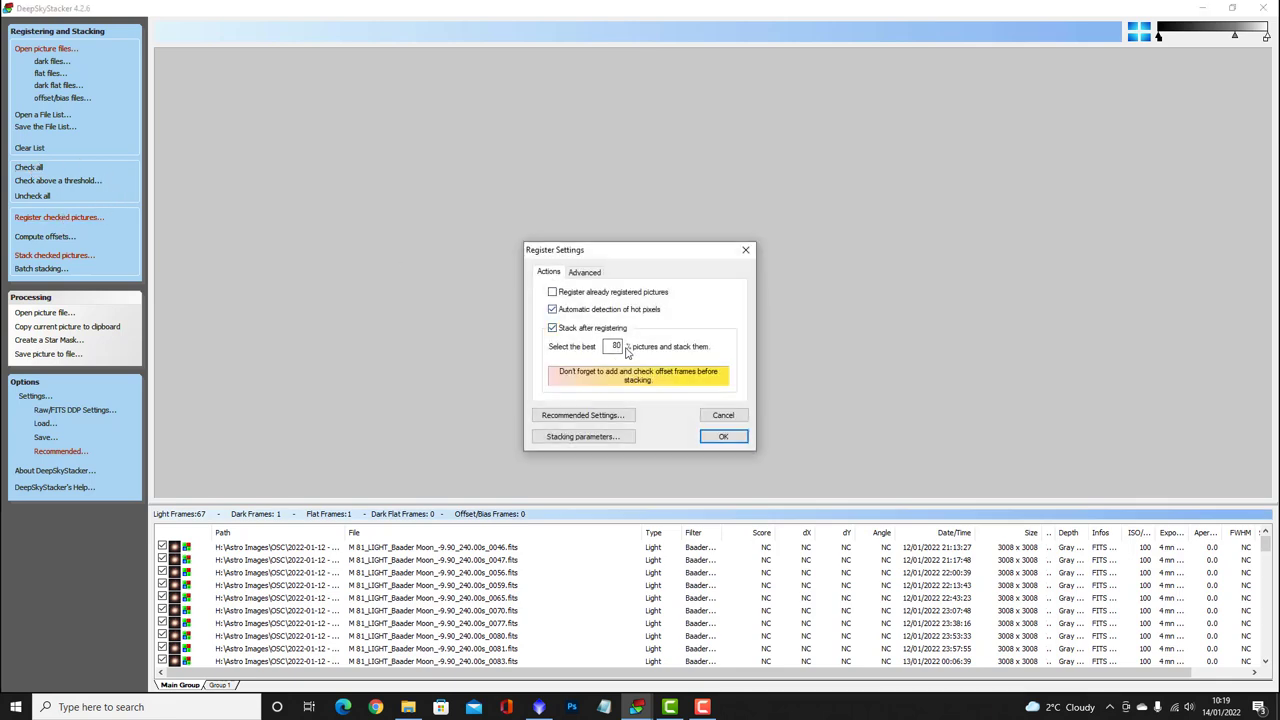
click(724, 438)
click(776, 474)
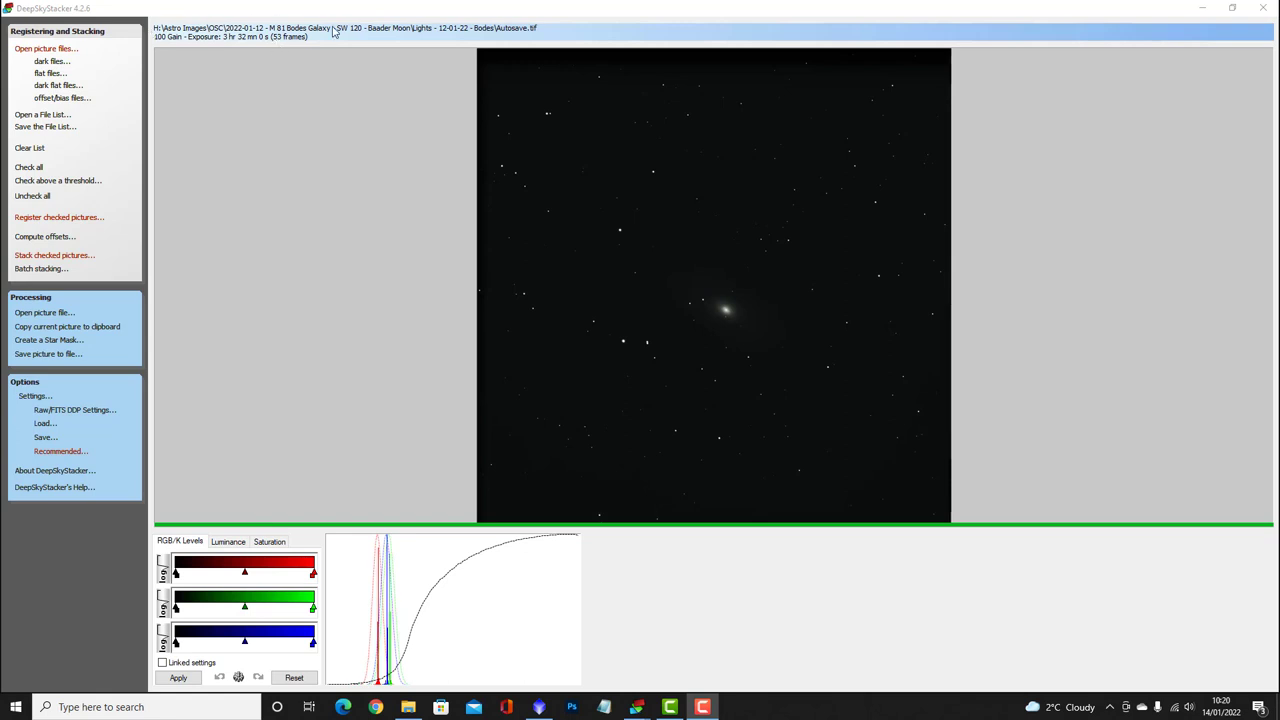
Locate the stacked Autosave TIF file in the Lights - 12-01-22 - Bodes folder in File Explorer.
click(1206, 9)
drag(1279, 105, 550, 99)
click(266, 131)
double_click(420, 185)
scroll(623, 265, down, 20)
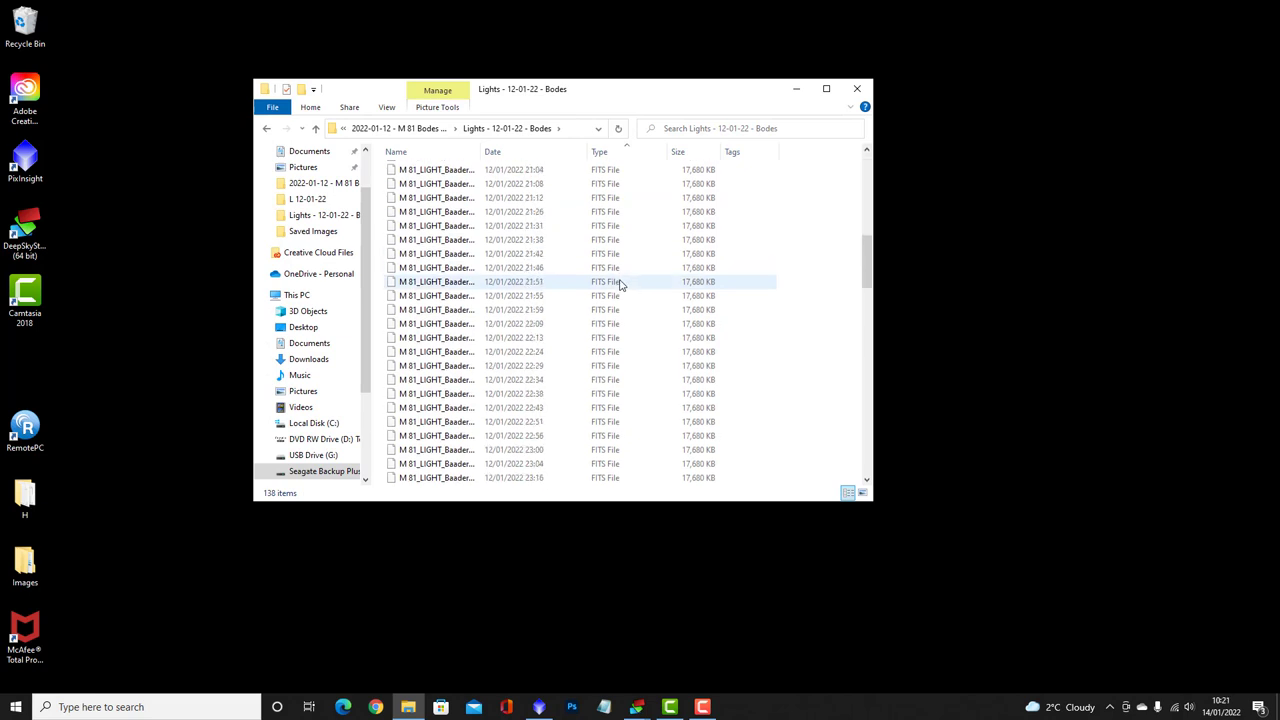
scroll(604, 289, down, 5)
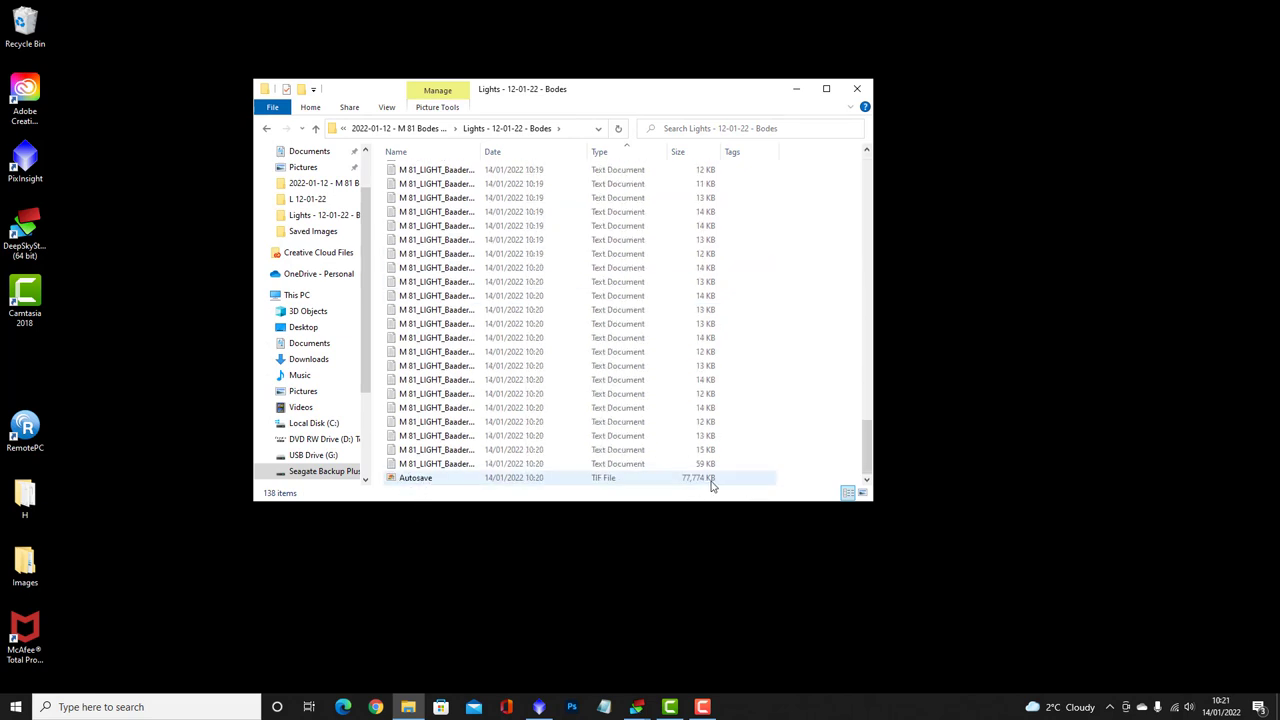
Switch to PixInsight, open Autosave.tif from the Lights - 12-01-22 - Bodes folder, and auto-stretch its display.
click(541, 707)
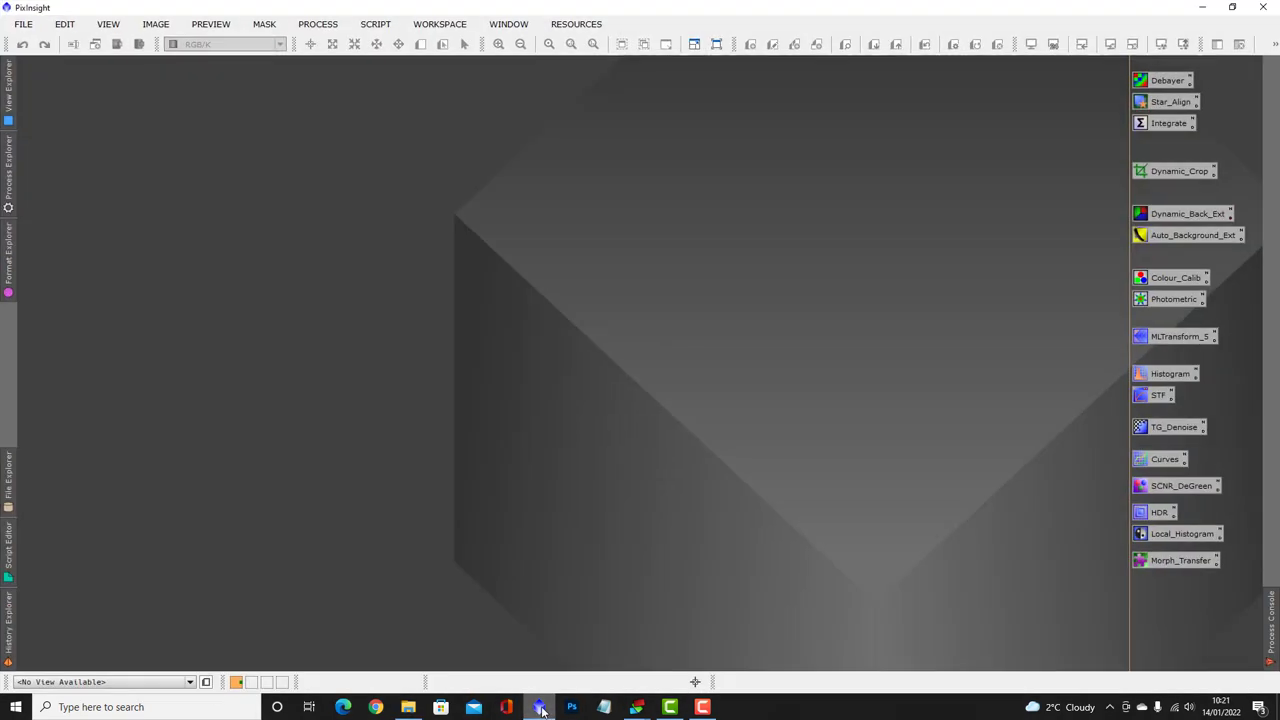
click(21, 25)
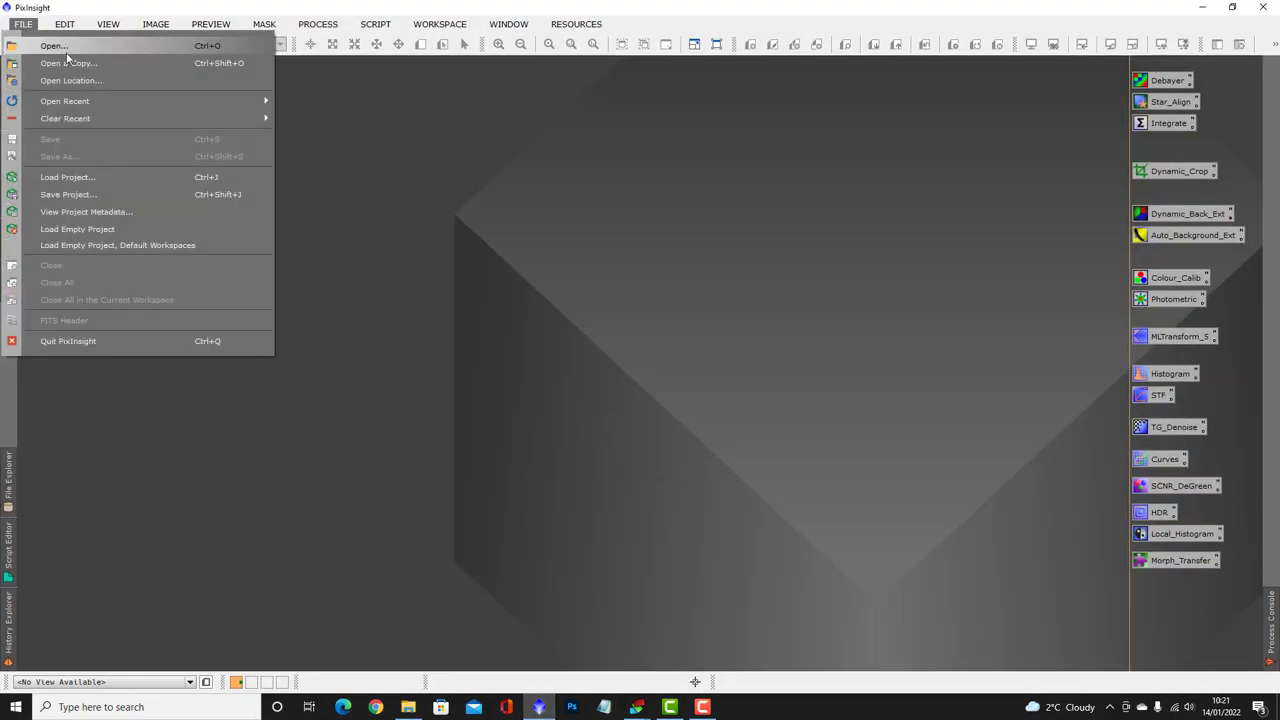
click(52, 47)
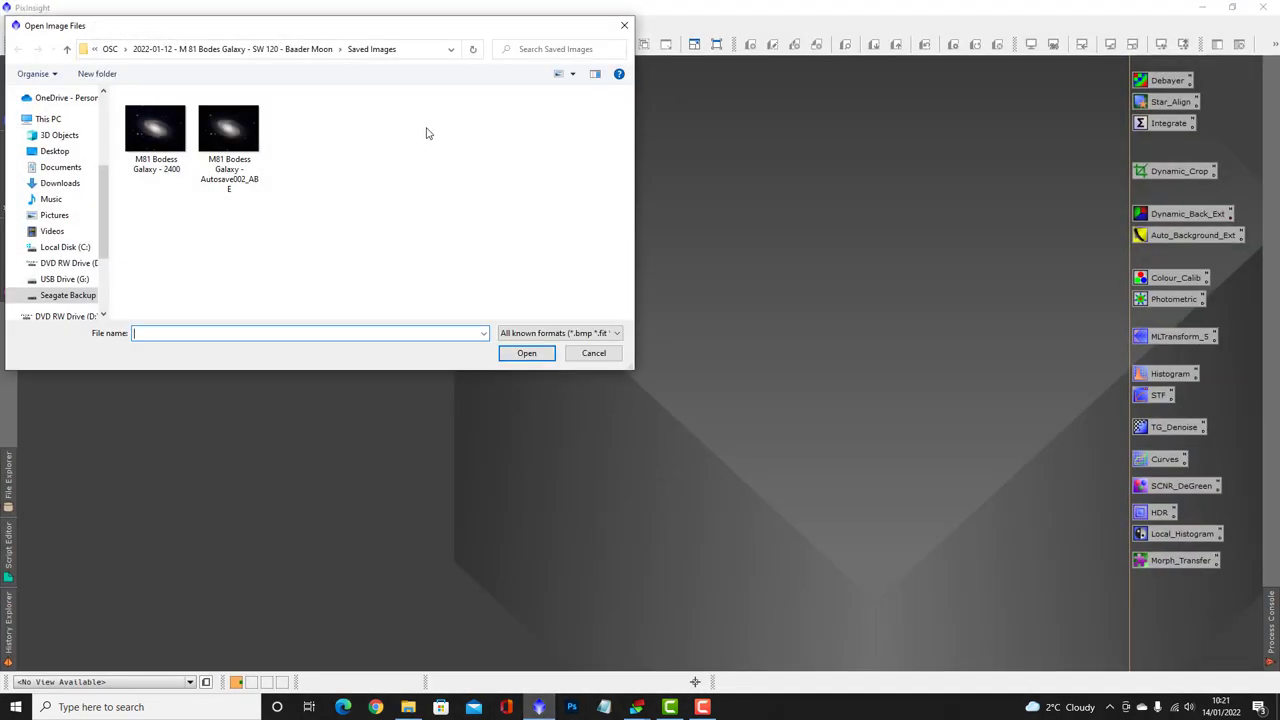
click(150, 52)
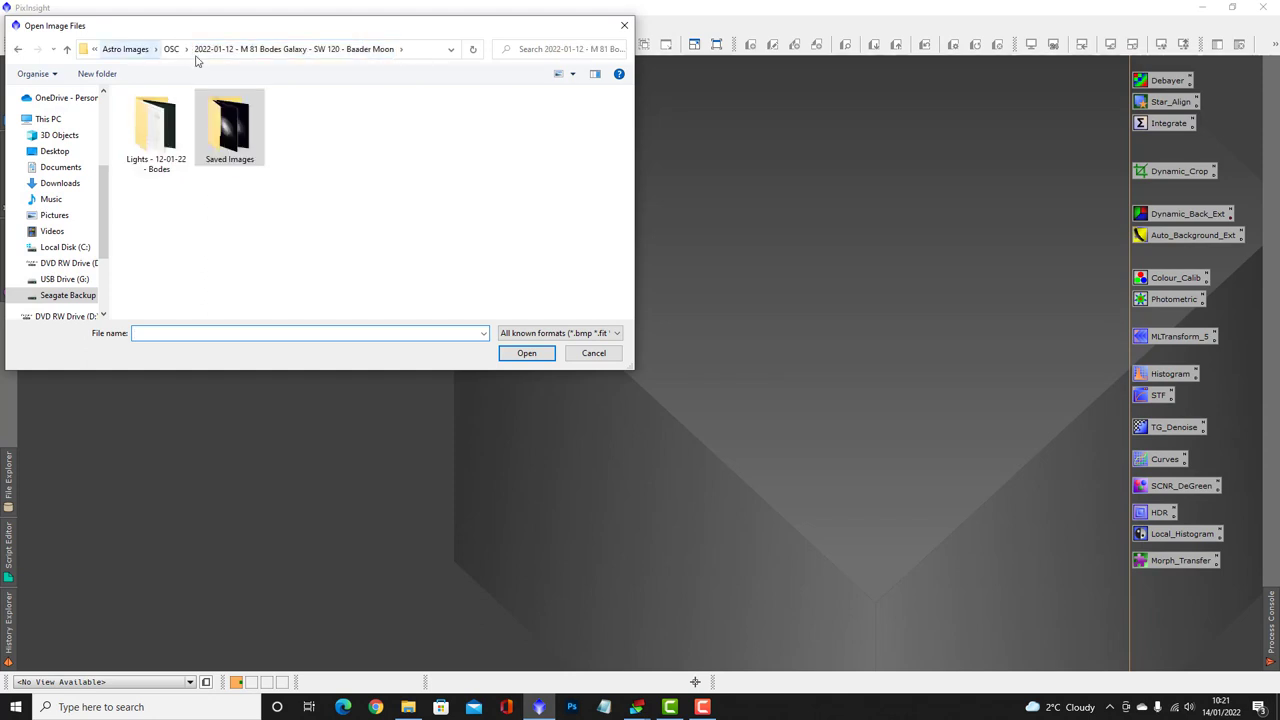
double_click(157, 128)
click(150, 141)
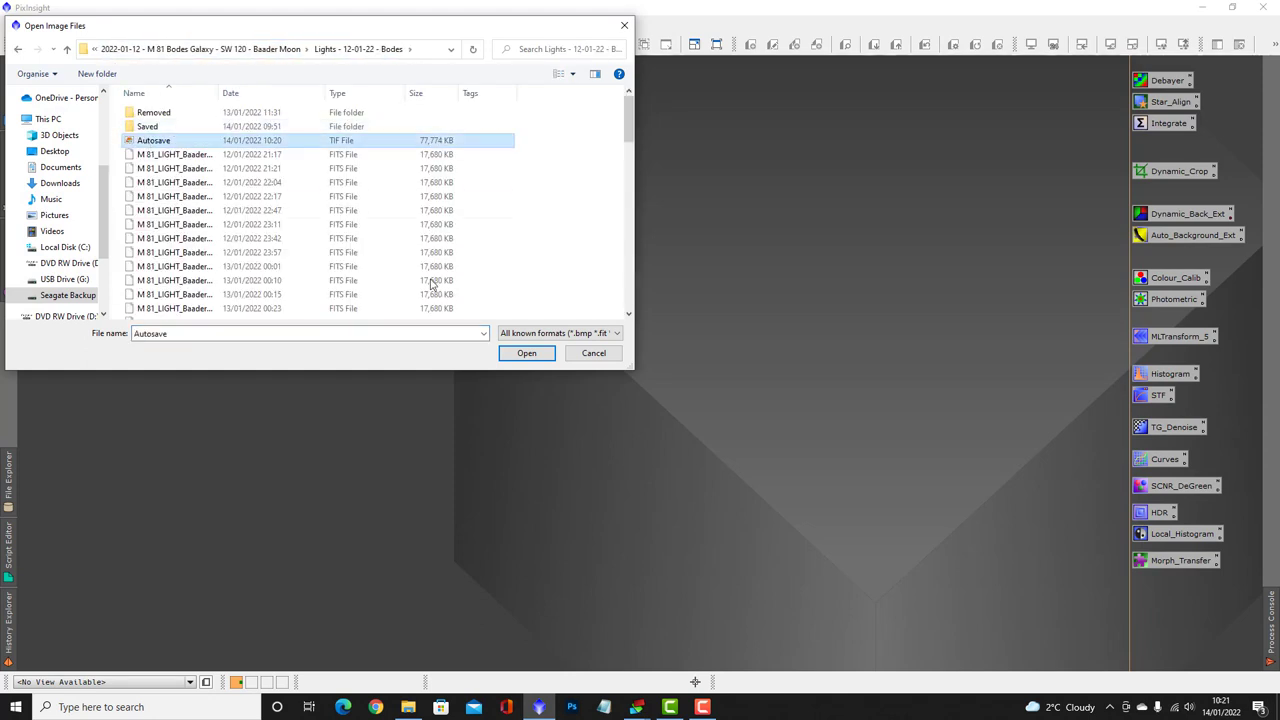
click(525, 353)
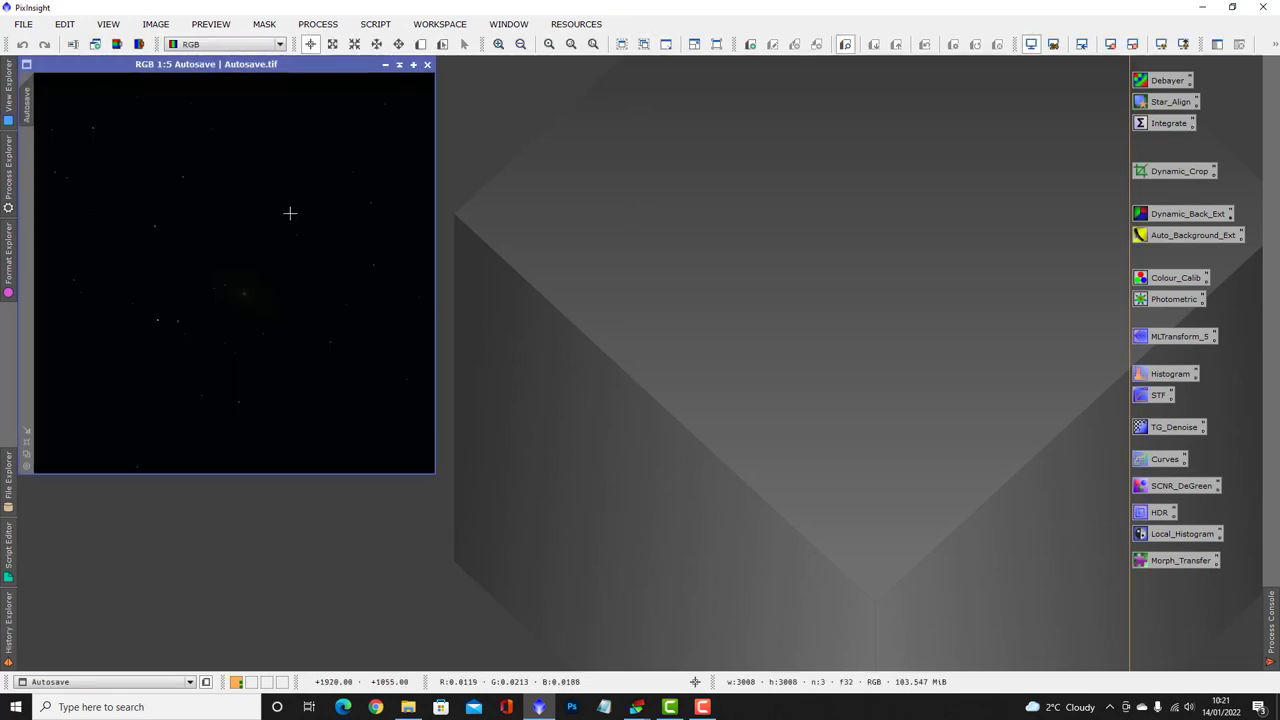
click(1161, 47)
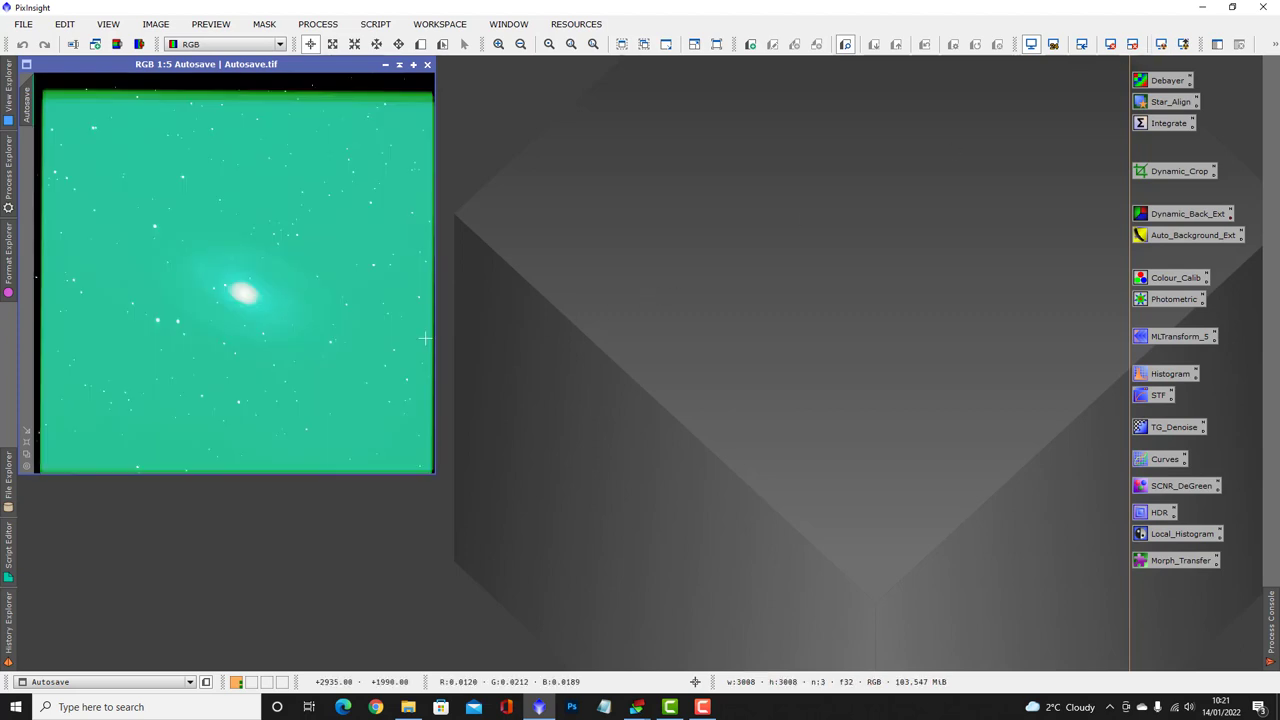
Crop the stacking borders off all four sides of the Autosave image with DynamicCrop, leaving about 2783 × 2653 pixels.
drag(433, 474, 467, 523)
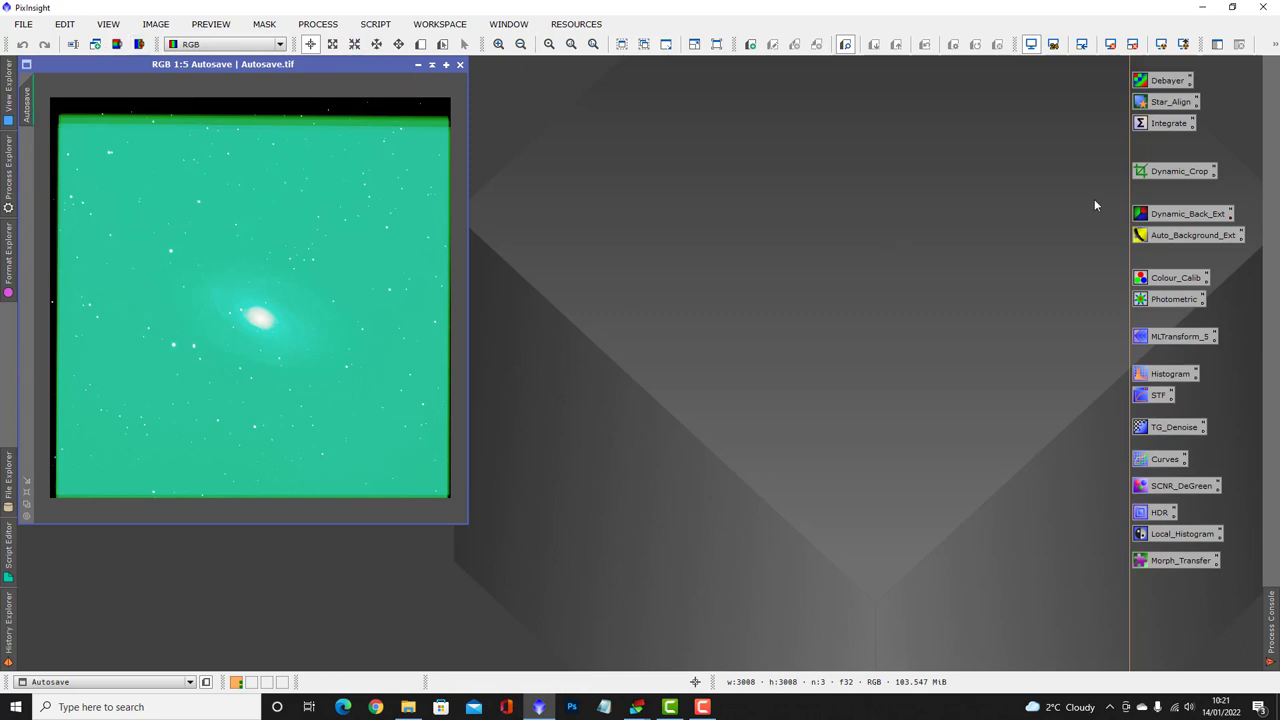
double_click(1175, 172)
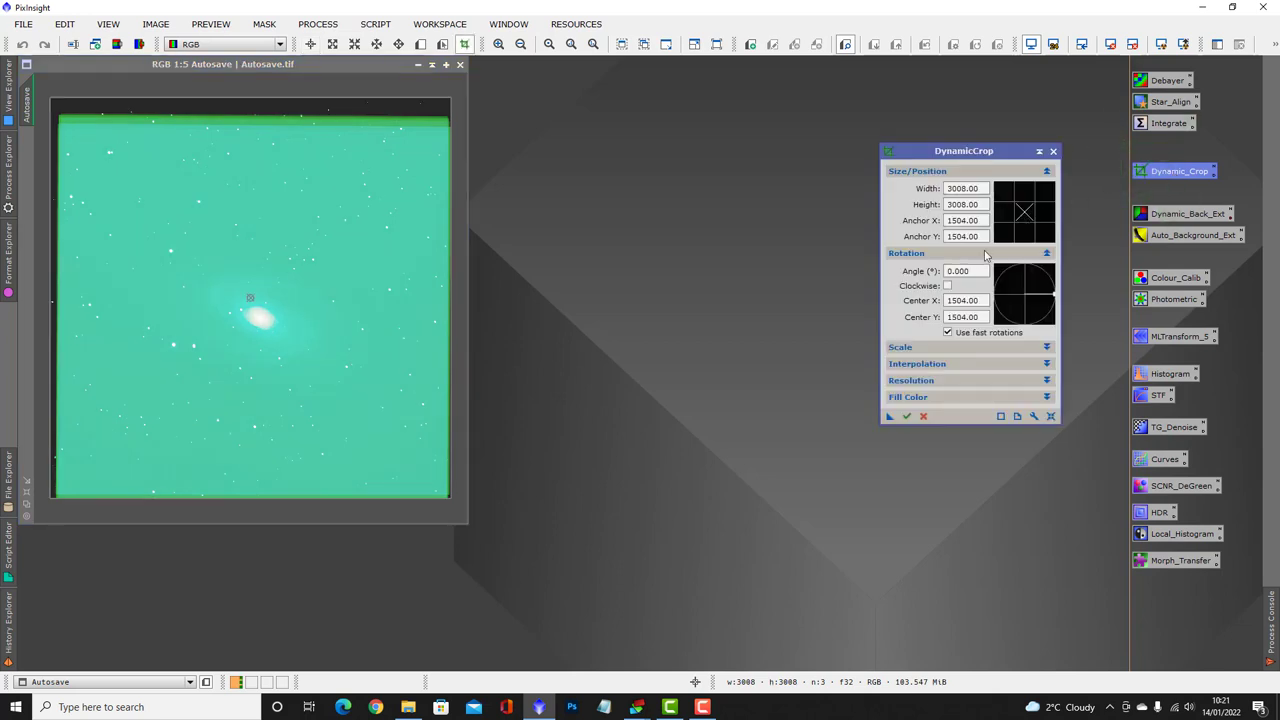
drag(248, 95, 247, 131)
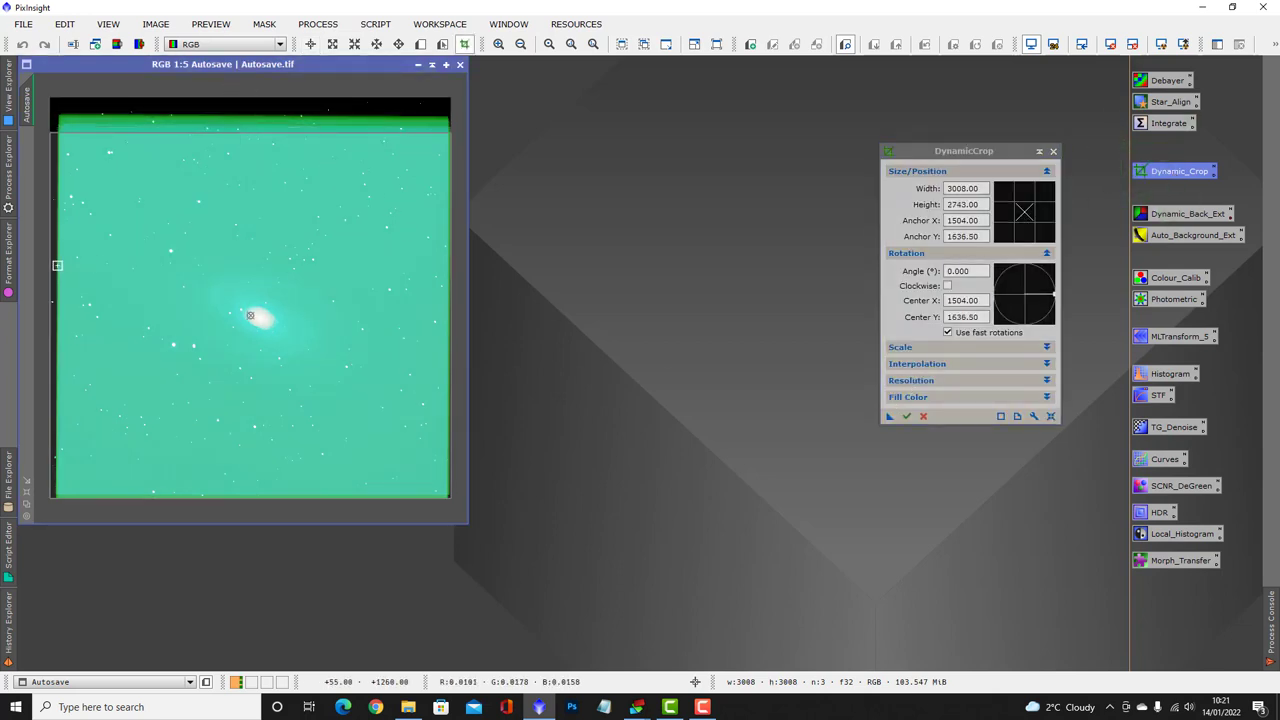
drag(47, 280, 64, 277)
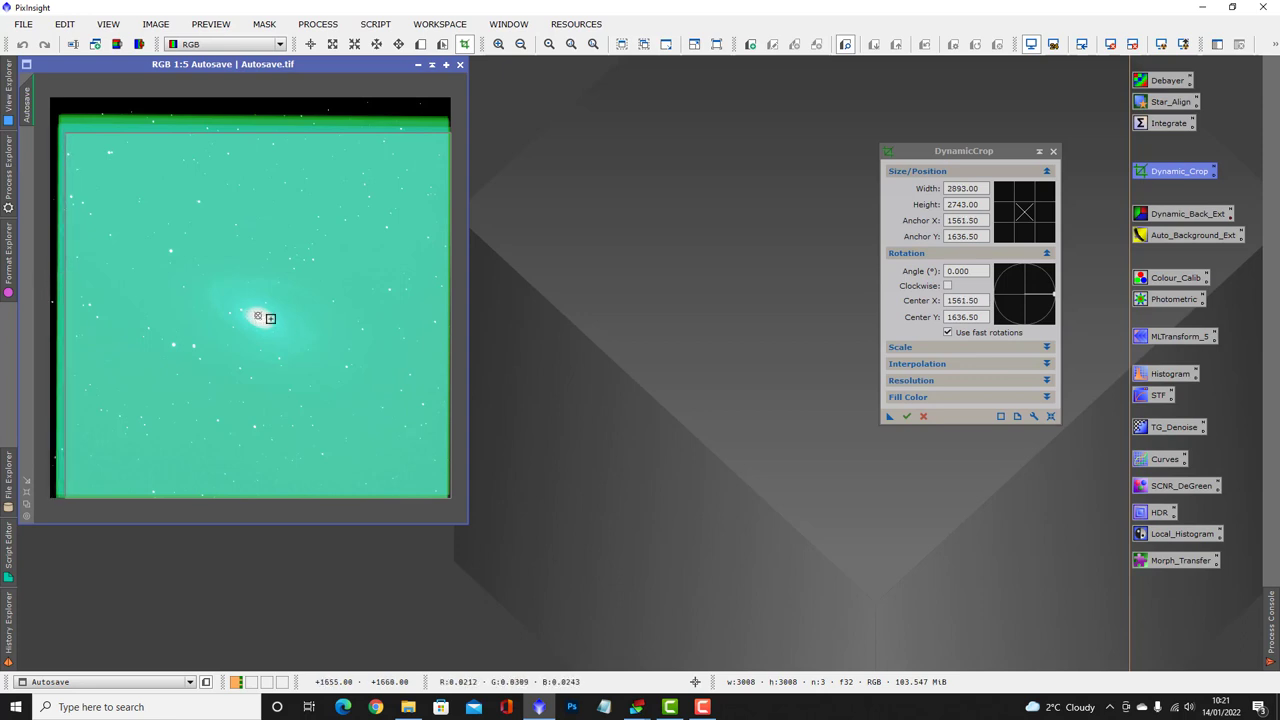
drag(450, 338, 435, 338)
drag(236, 498, 239, 486)
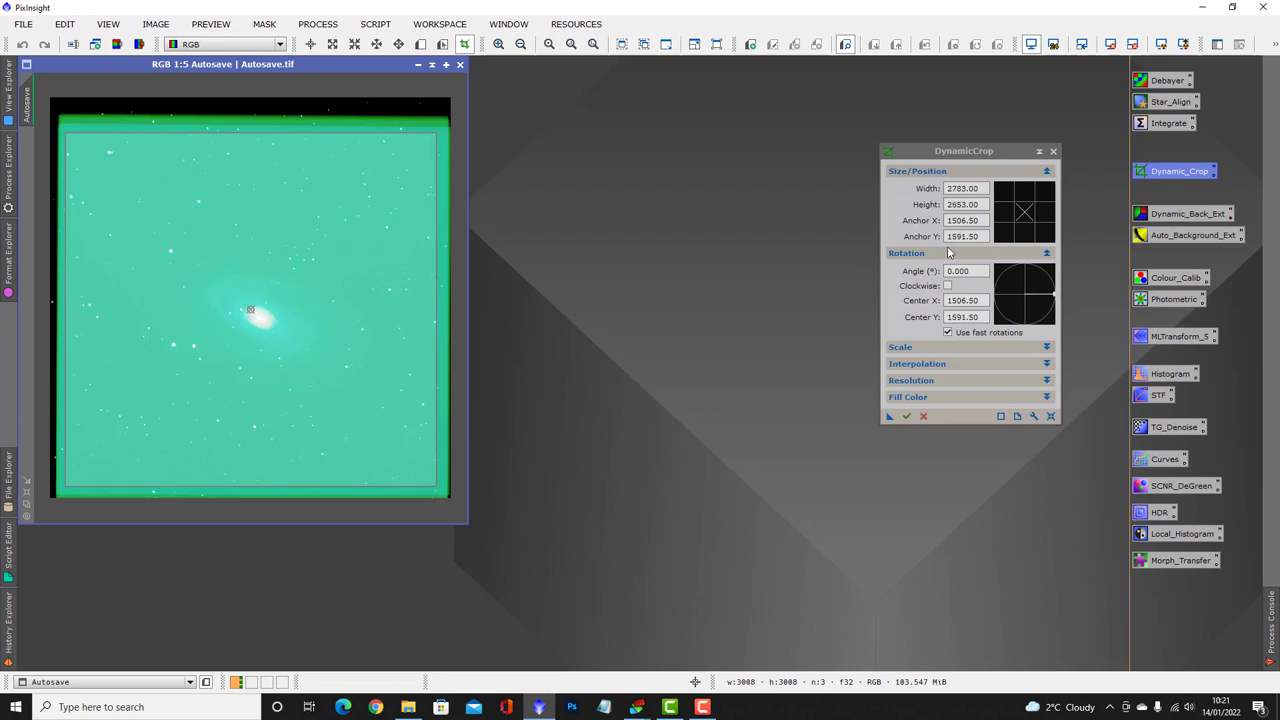
click(906, 416)
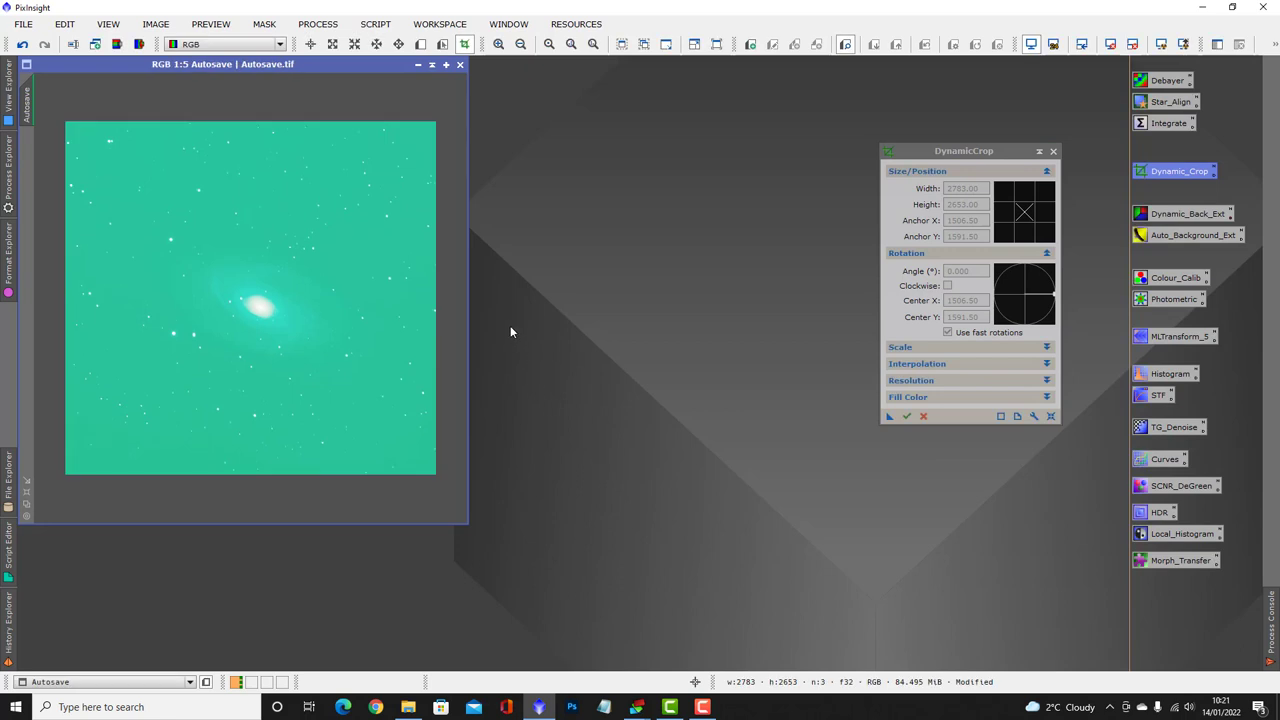
click(1053, 152)
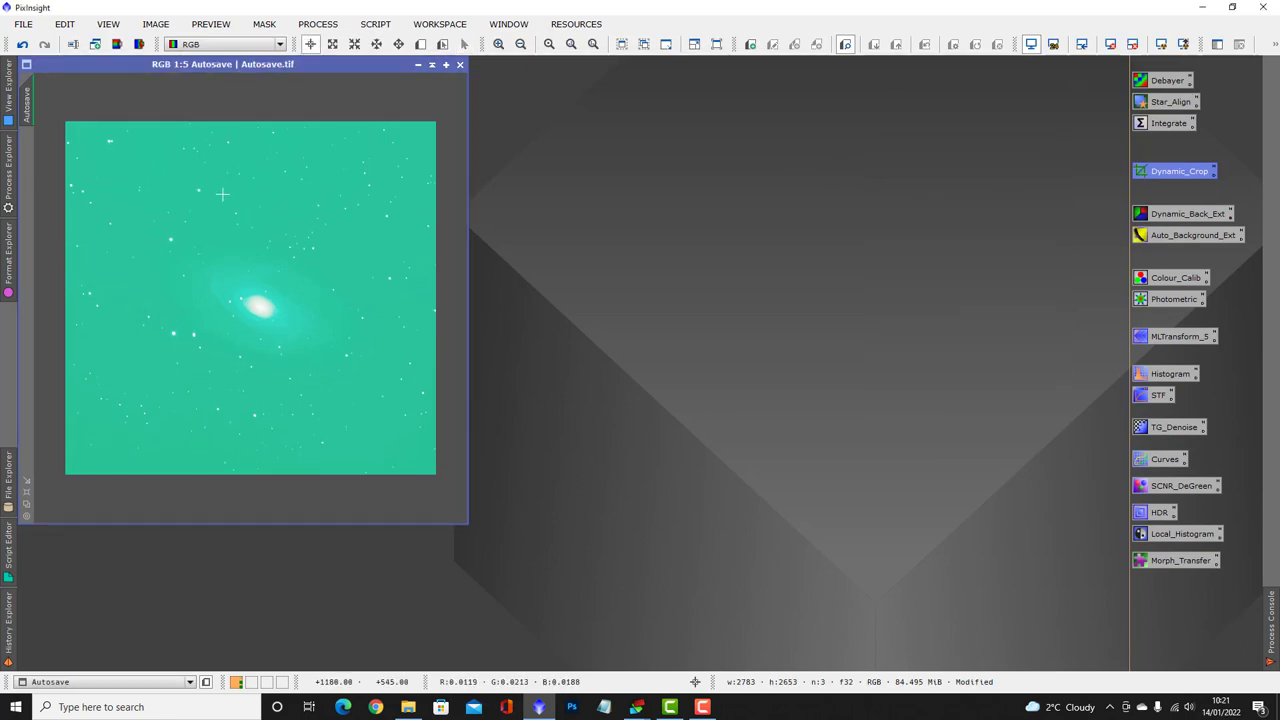
Run AutomaticBackgroundExtractor on the cropped Autosave image with the current settings and close the process window.
double_click(1158, 241)
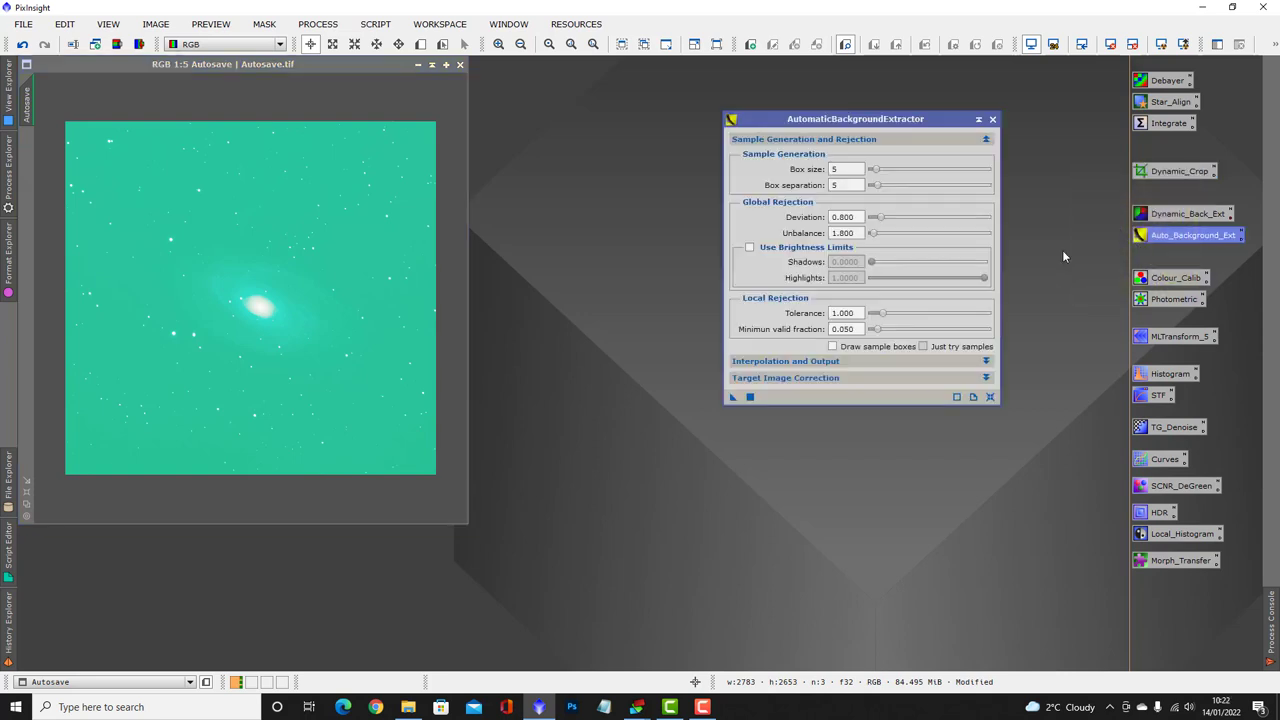
drag(731, 398, 366, 363)
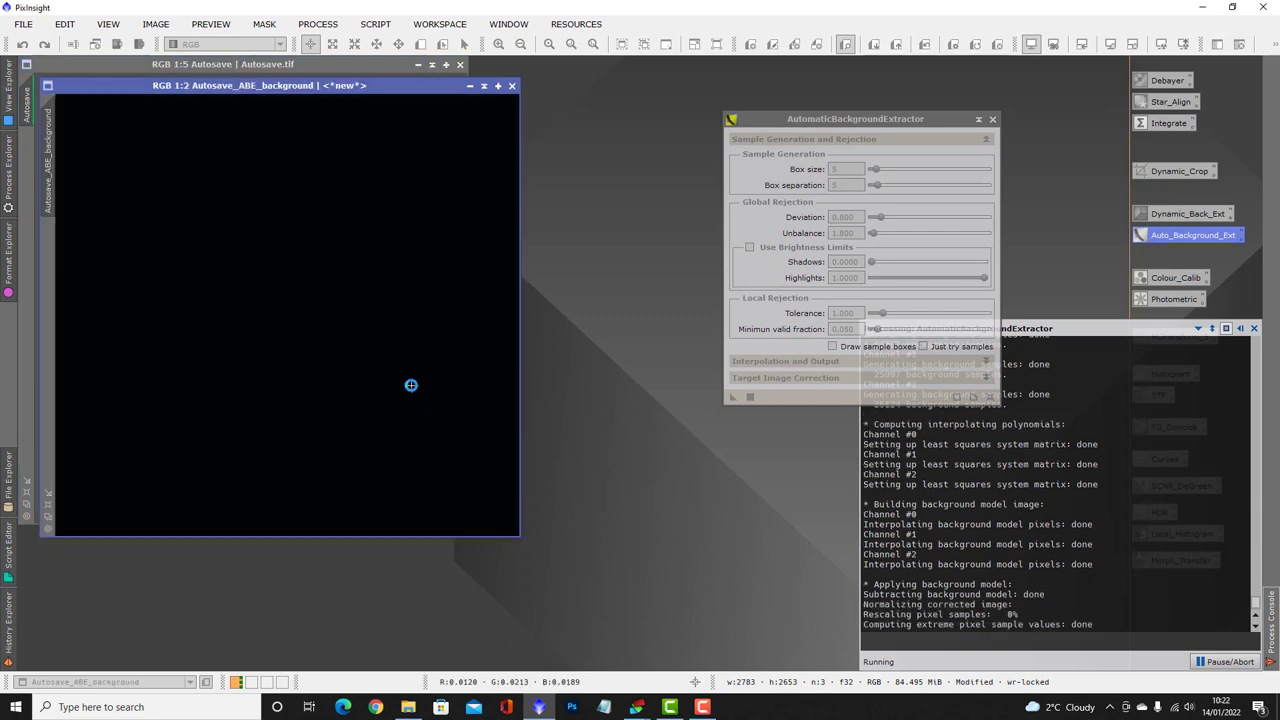
click(993, 119)
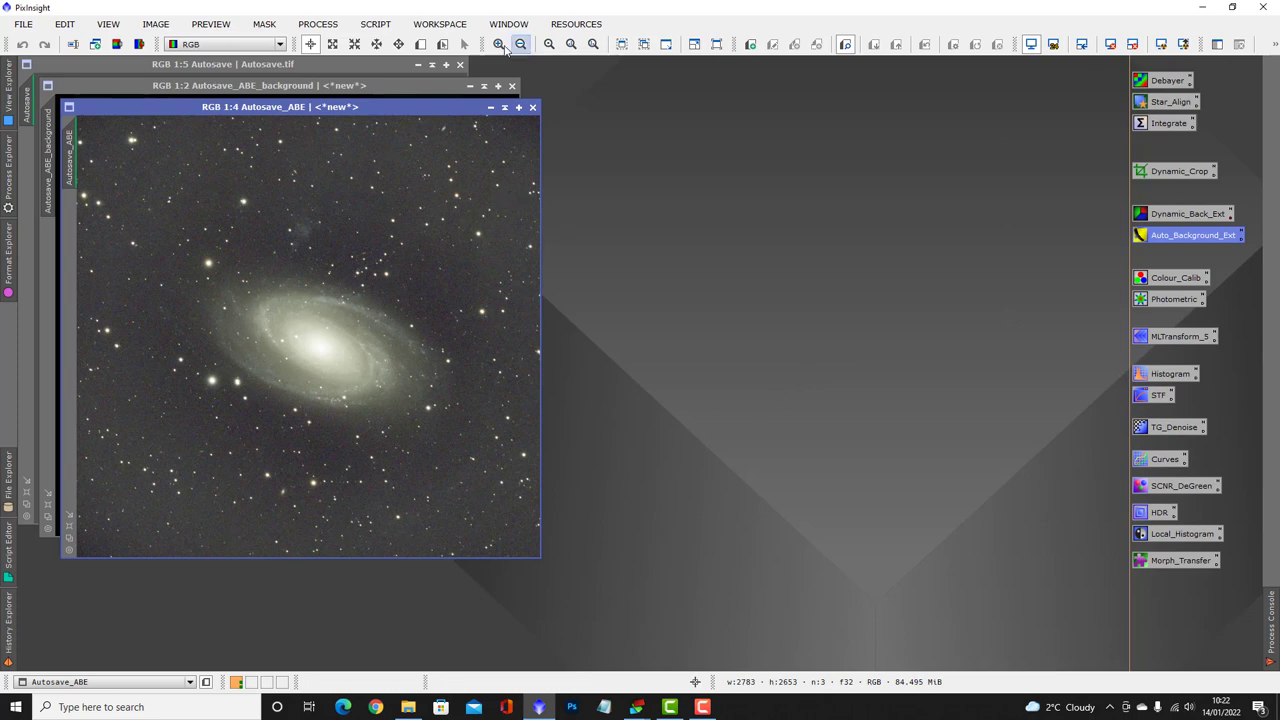
Minimise the Autosave_ABE image, place its icon on the empty workspace, and discard the extracted background image.
click(490, 107)
drag(346, 340, 638, 118)
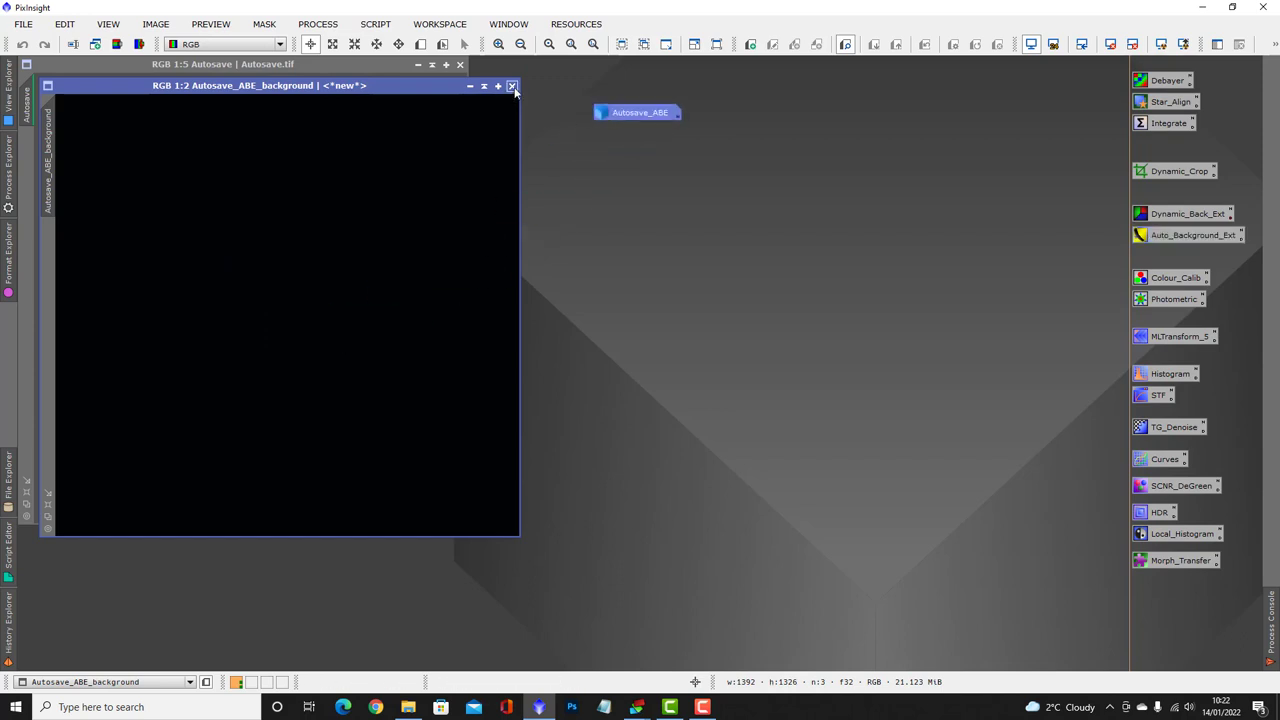
click(512, 85)
click(716, 251)
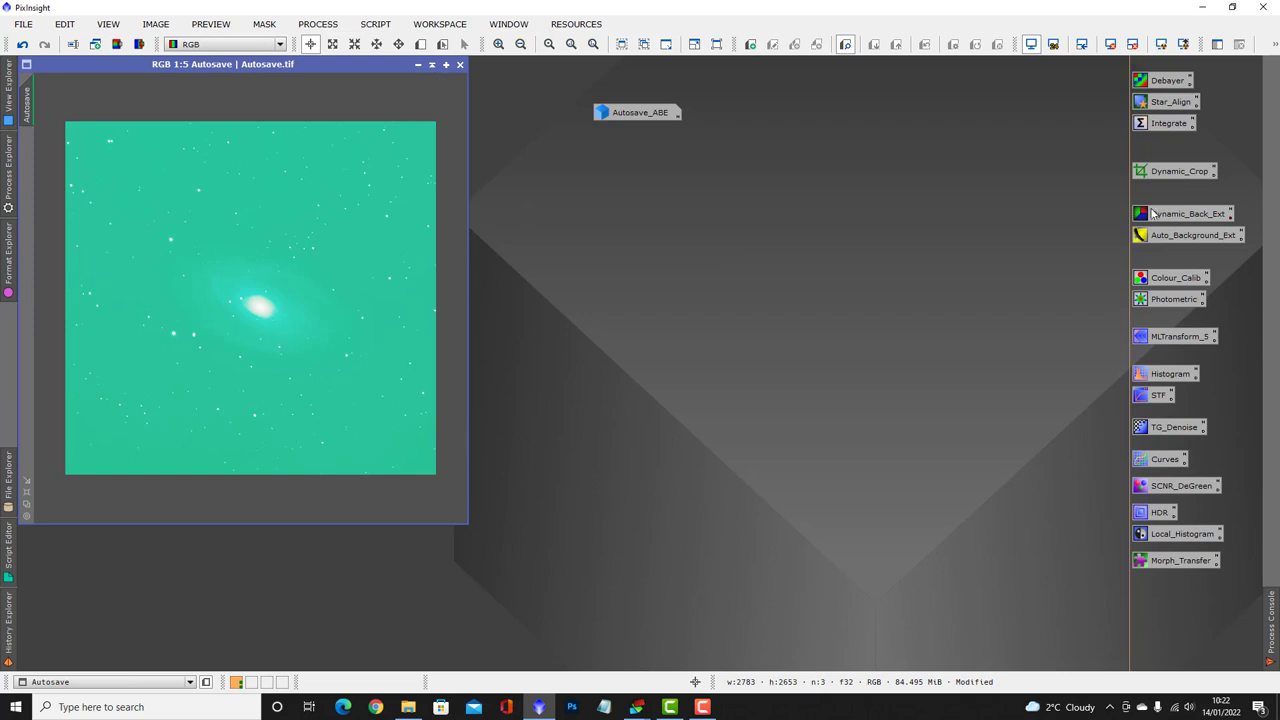
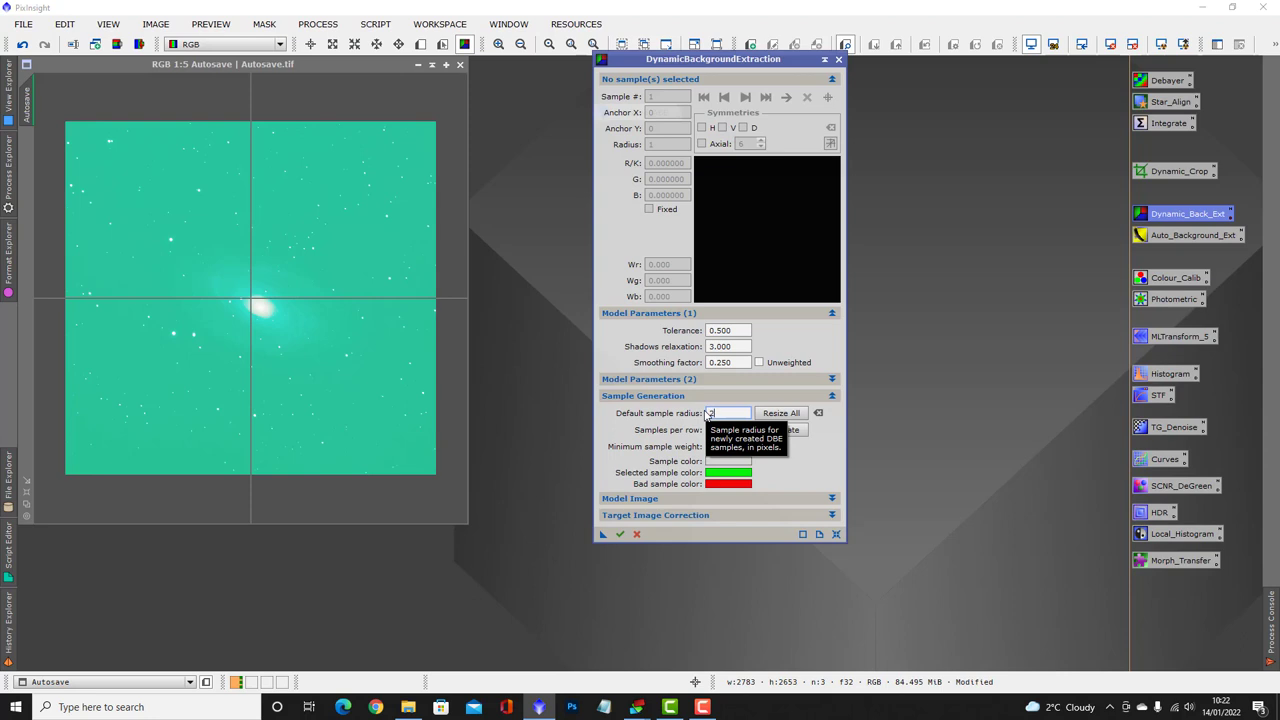
Generate DynamicBackgroundExtraction samples with a default radius of 25 and reposition inner ones along the image's left and upper edges.
text(5)
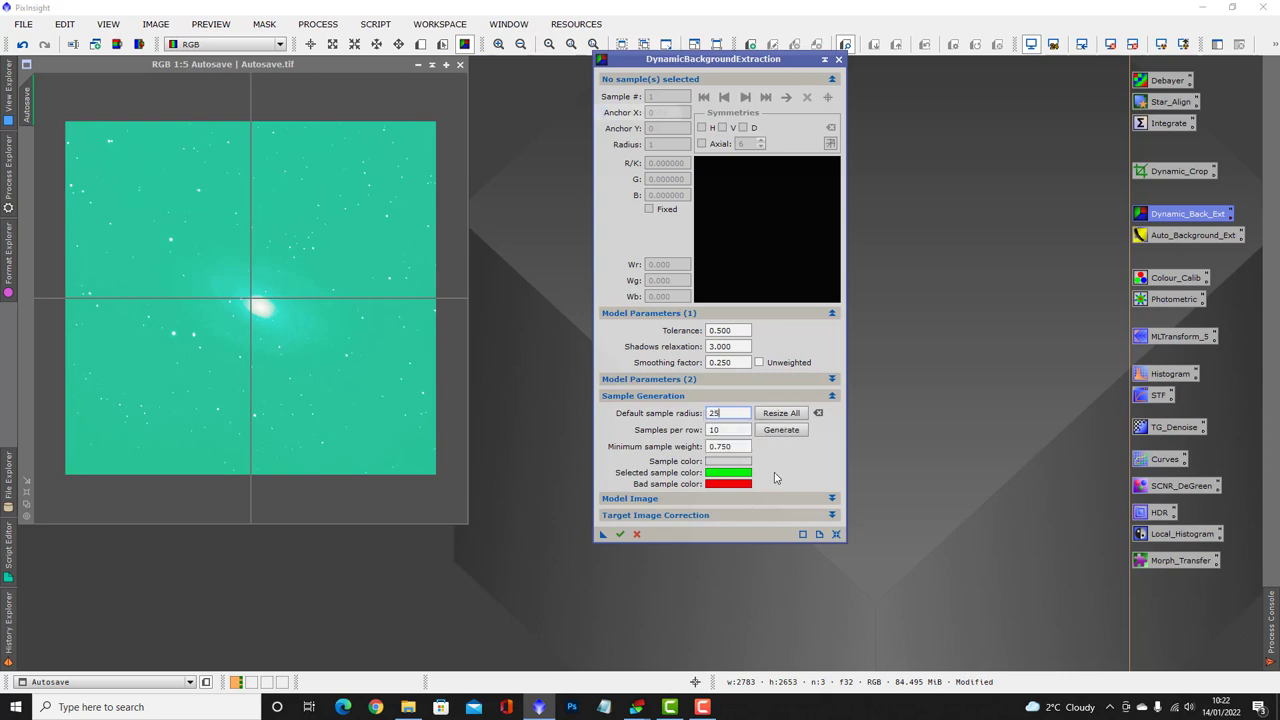
click(782, 430)
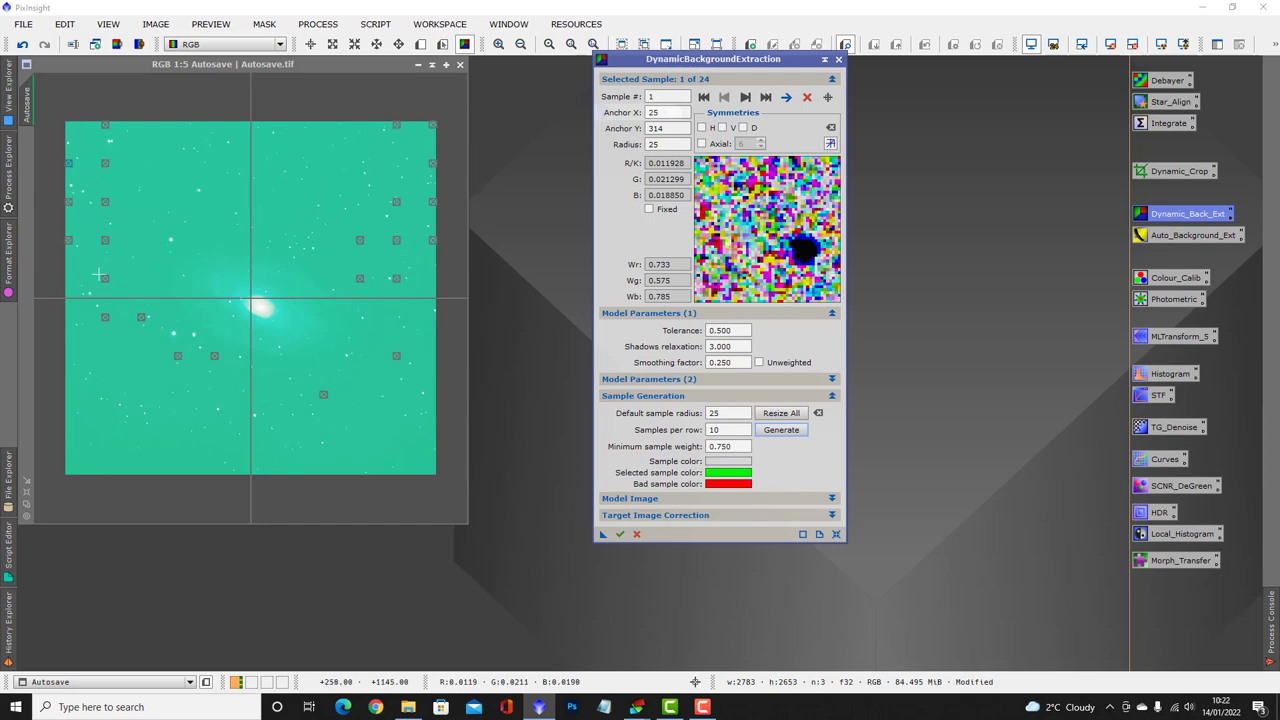
drag(107, 283, 66, 282)
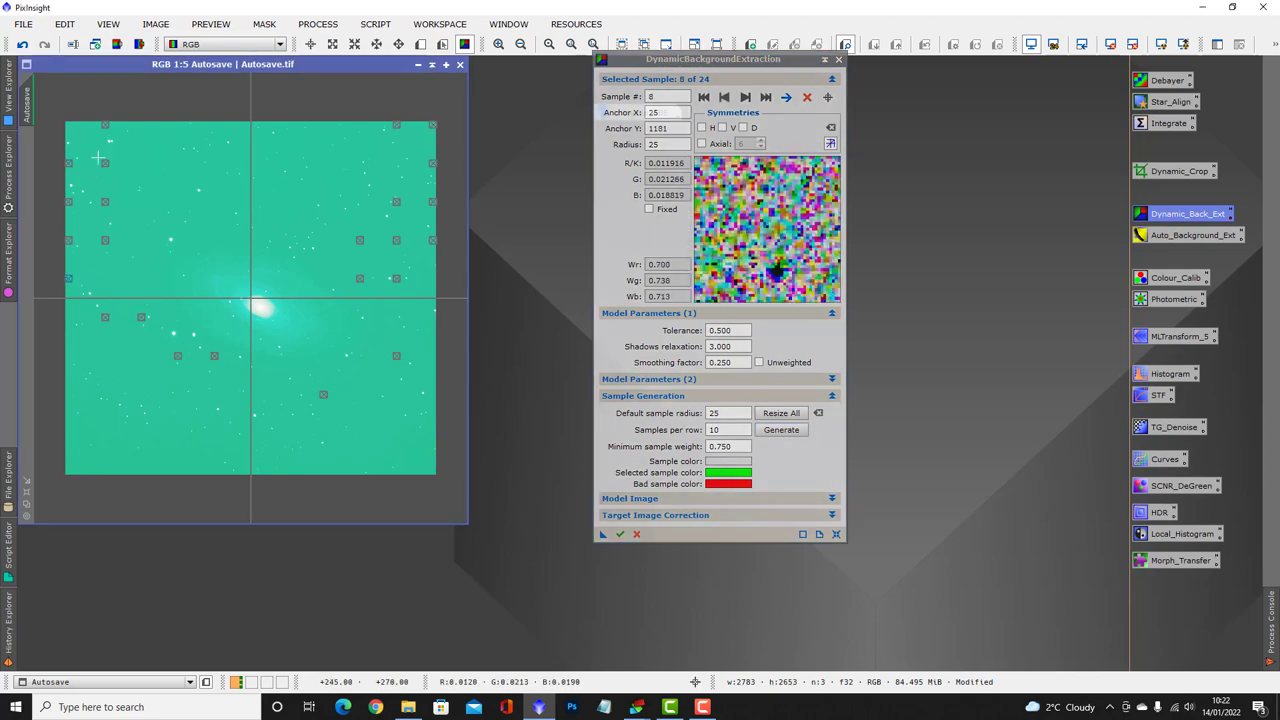
drag(109, 165, 66, 124)
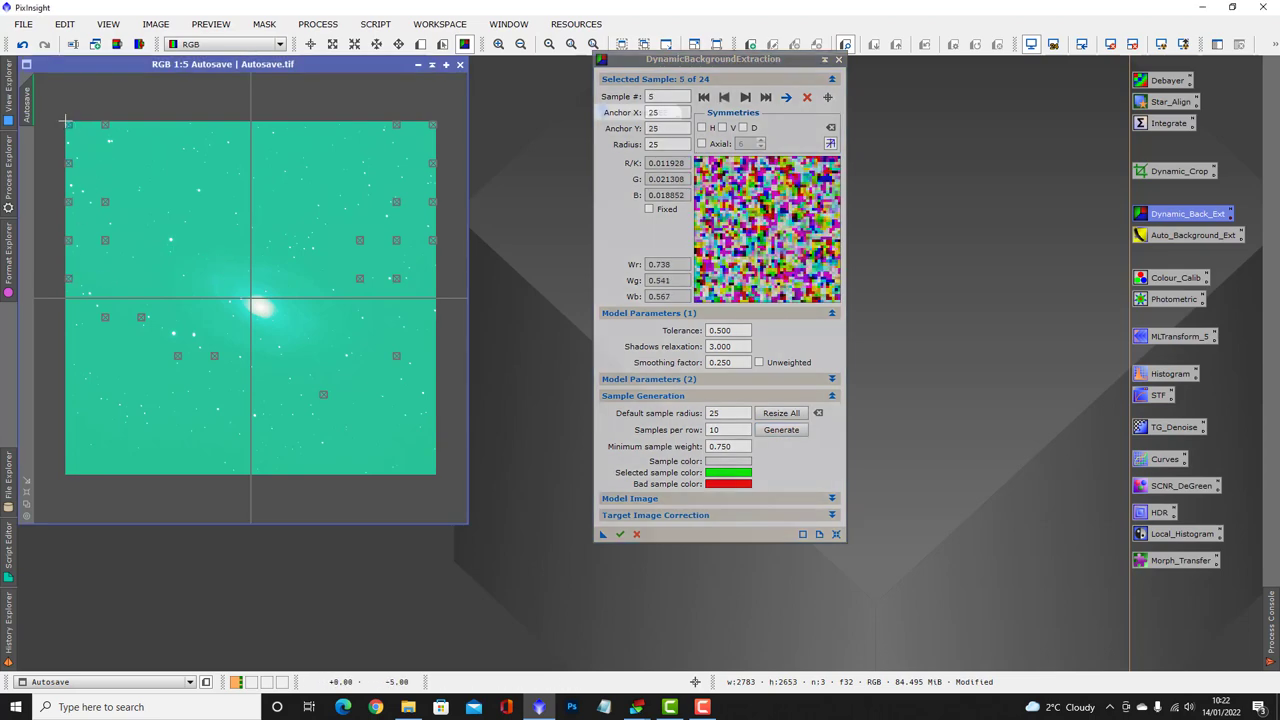
drag(109, 207, 160, 127)
drag(107, 243, 214, 121)
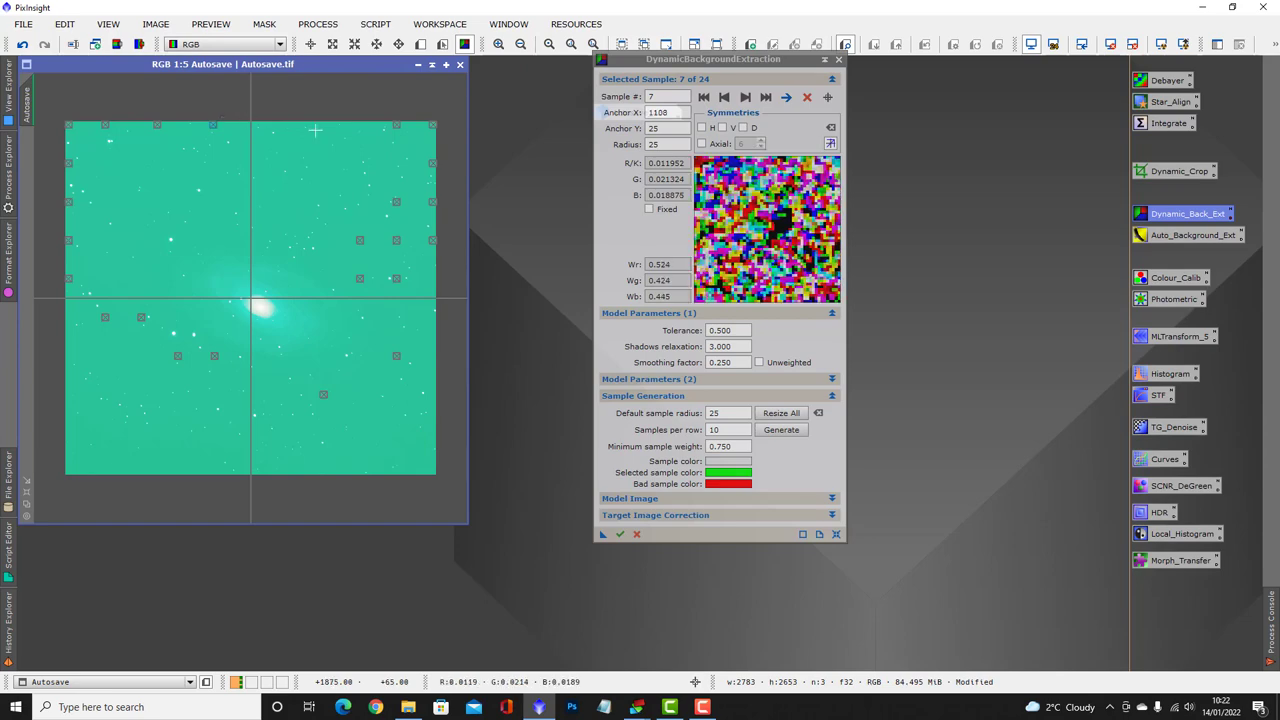
drag(361, 242, 359, 93)
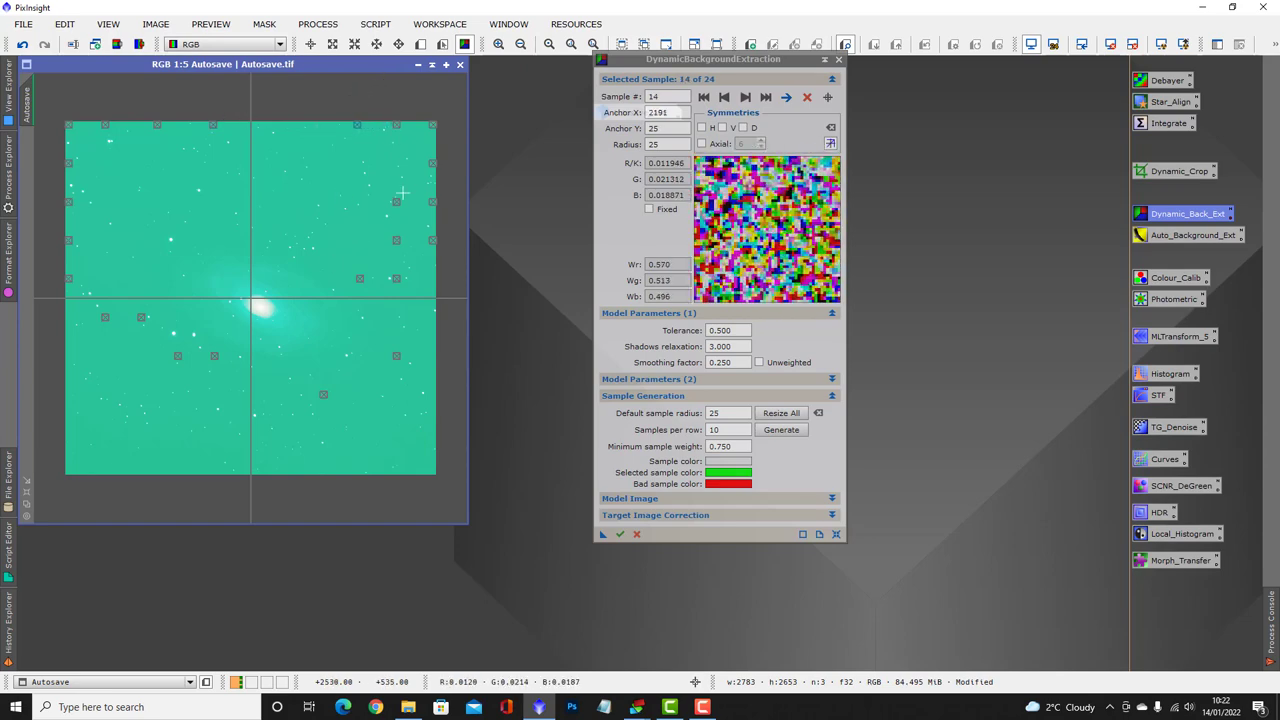
drag(397, 203, 319, 124)
drag(394, 239, 285, 128)
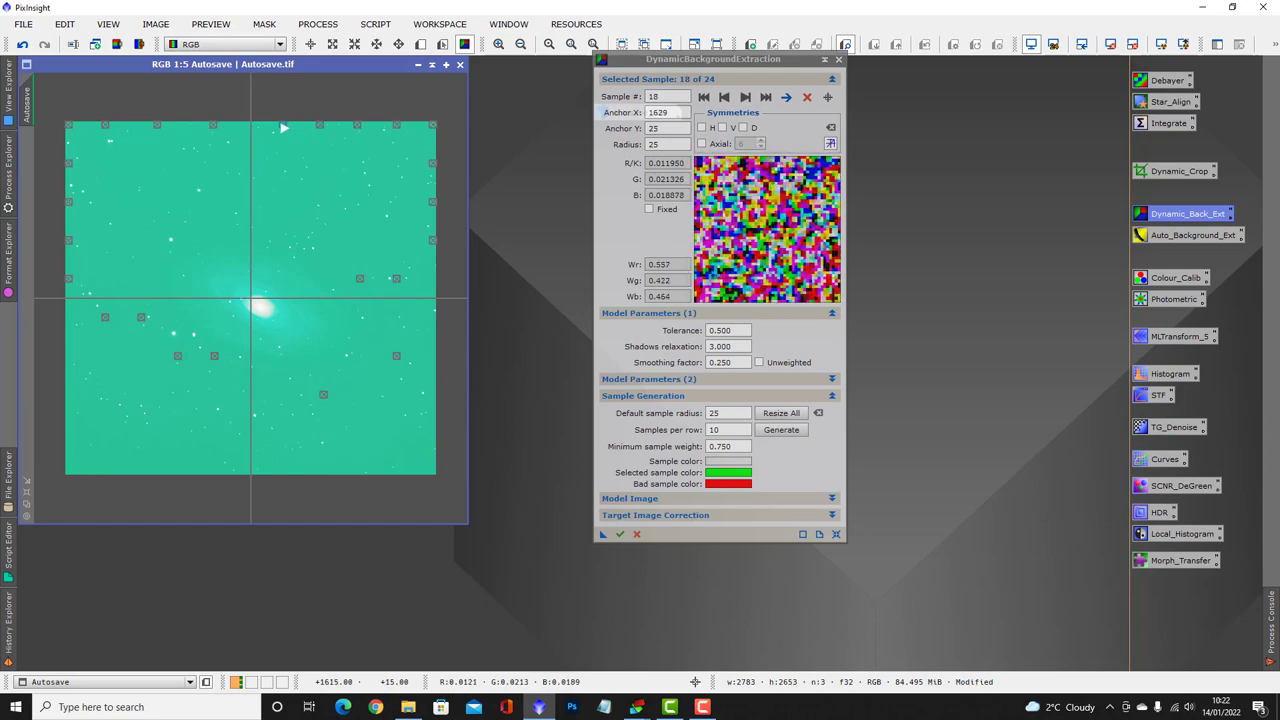
Place background samples down the image's right edge and around its lower-right corner, moving generated samples and adding new ones.
click(397, 279)
drag(397, 277, 435, 380)
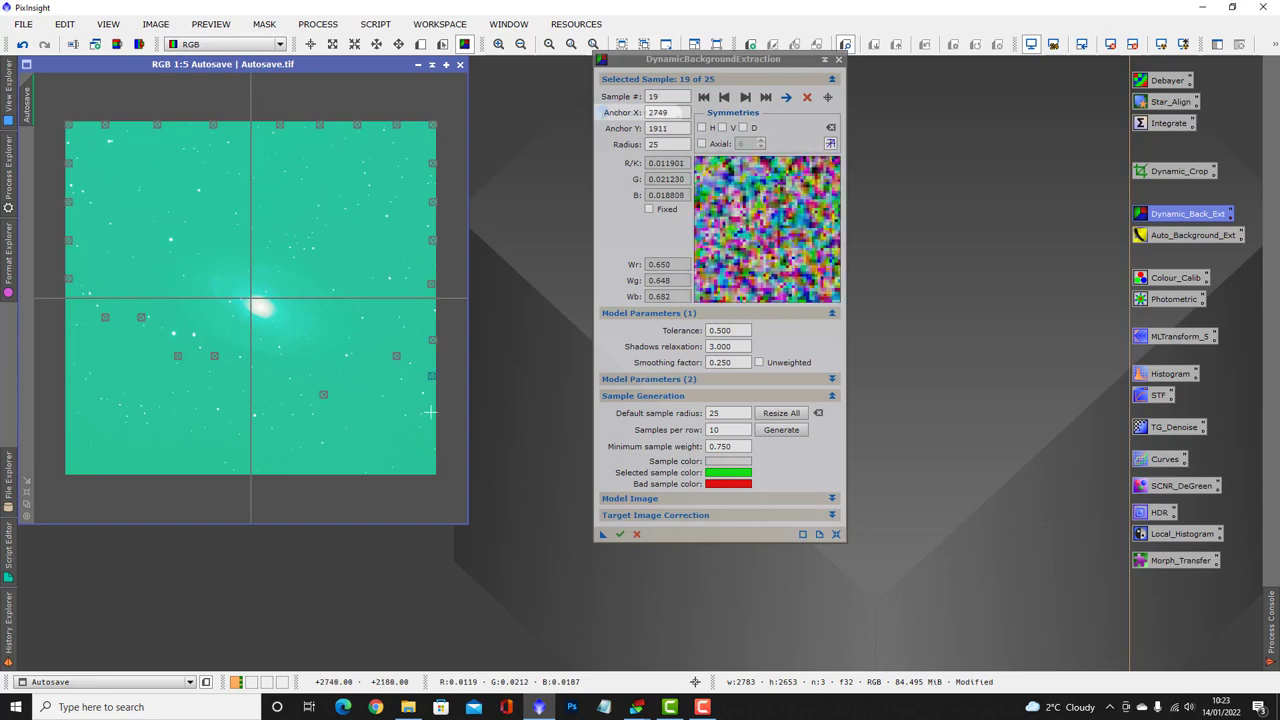
click(430, 464)
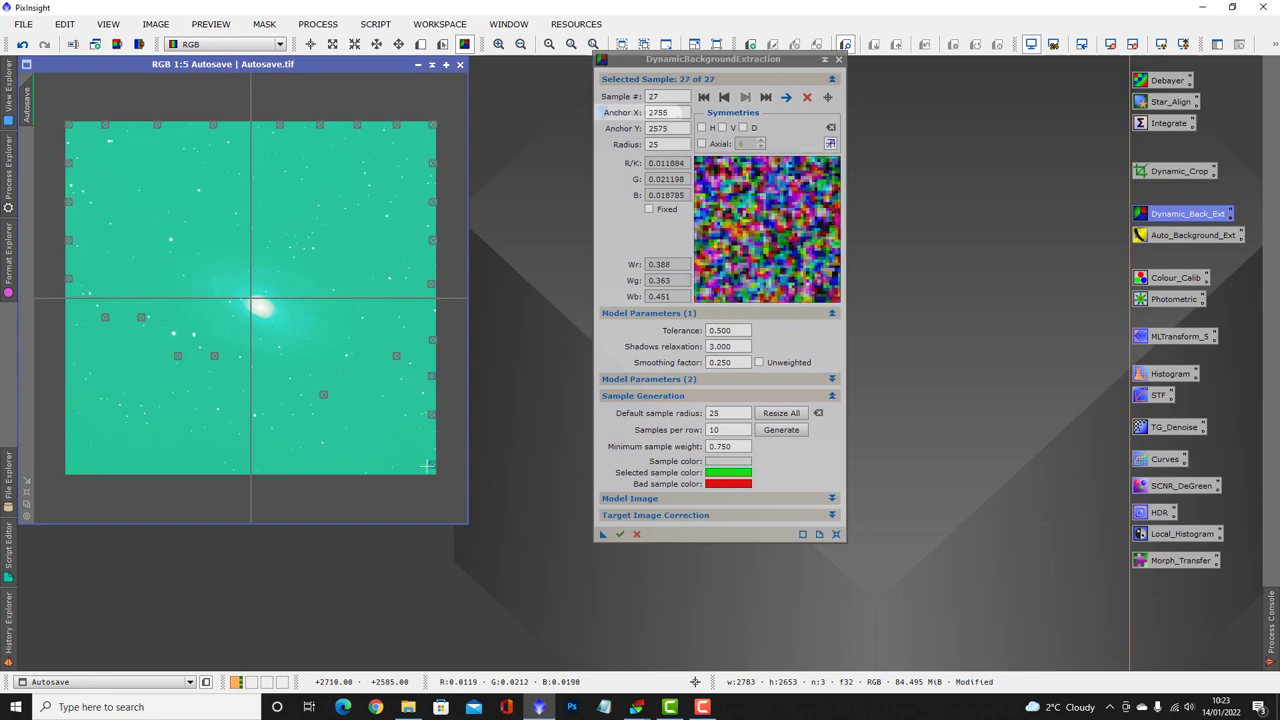
click(405, 470)
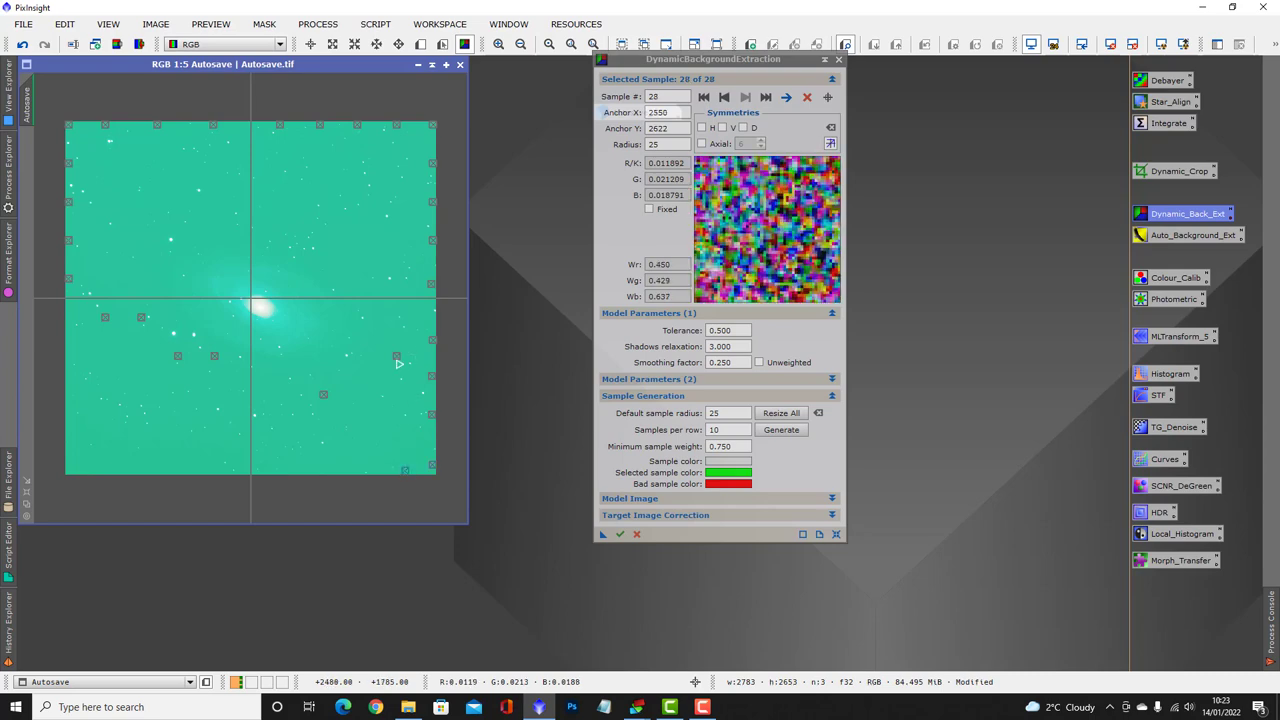
drag(397, 359, 401, 434)
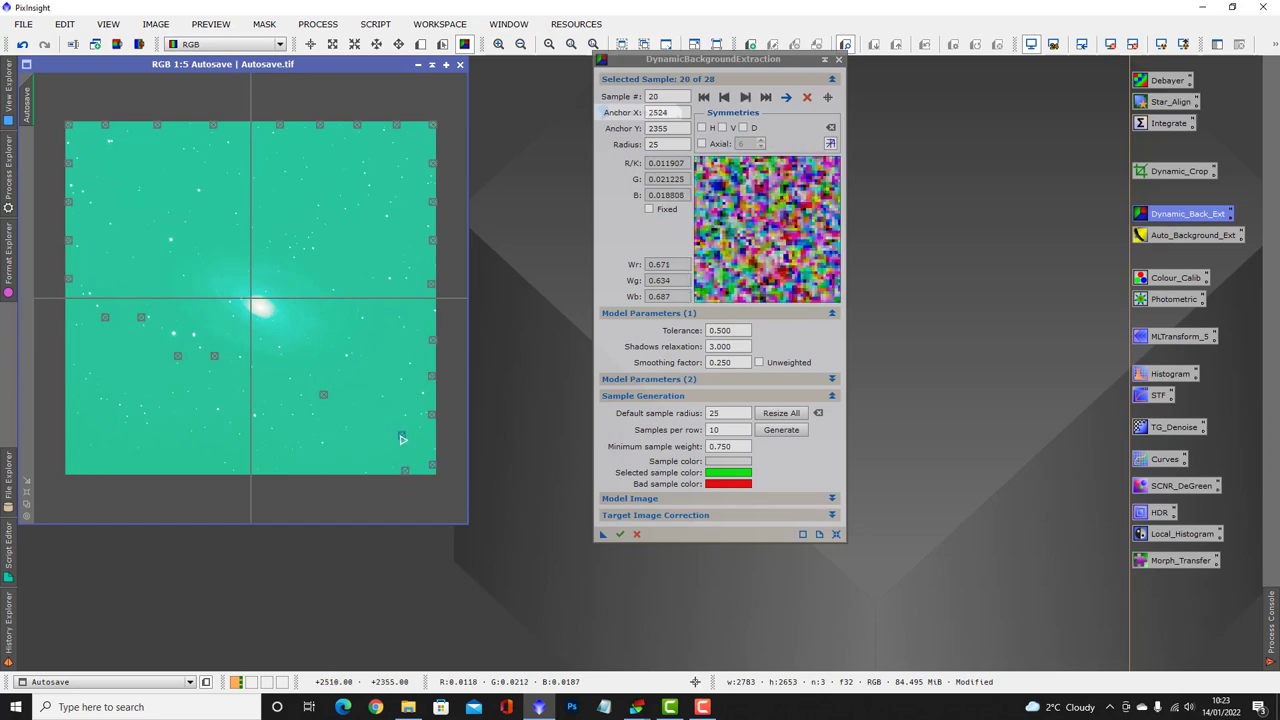
Move the samples near the galaxy to the lower and left edges, and add more around the image's lower-left corner.
drag(215, 360, 205, 476)
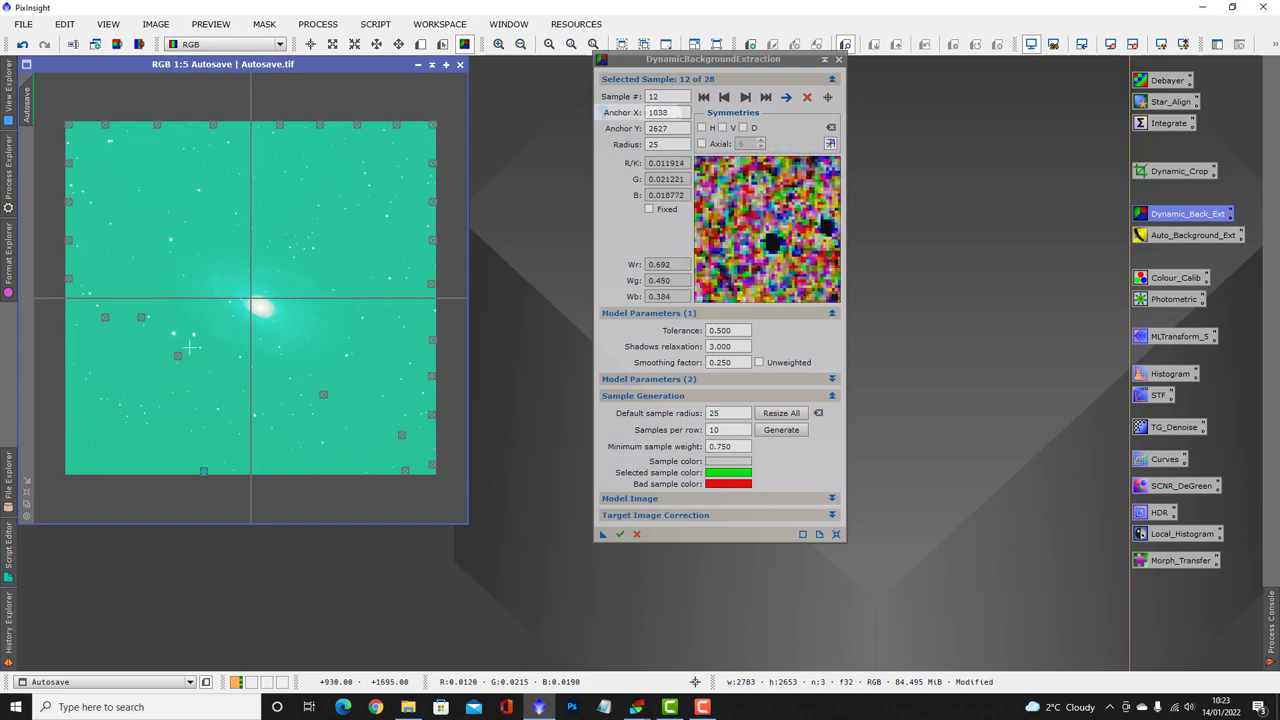
drag(179, 361, 170, 477)
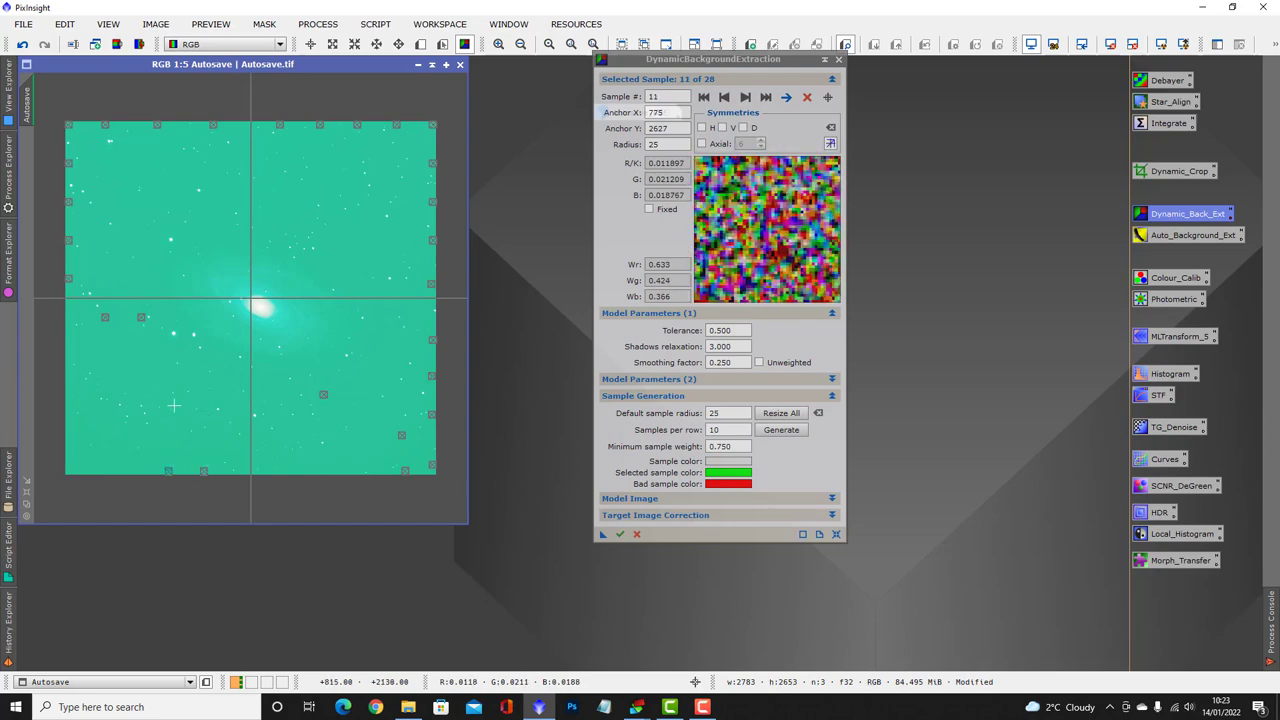
drag(145, 316, 69, 388)
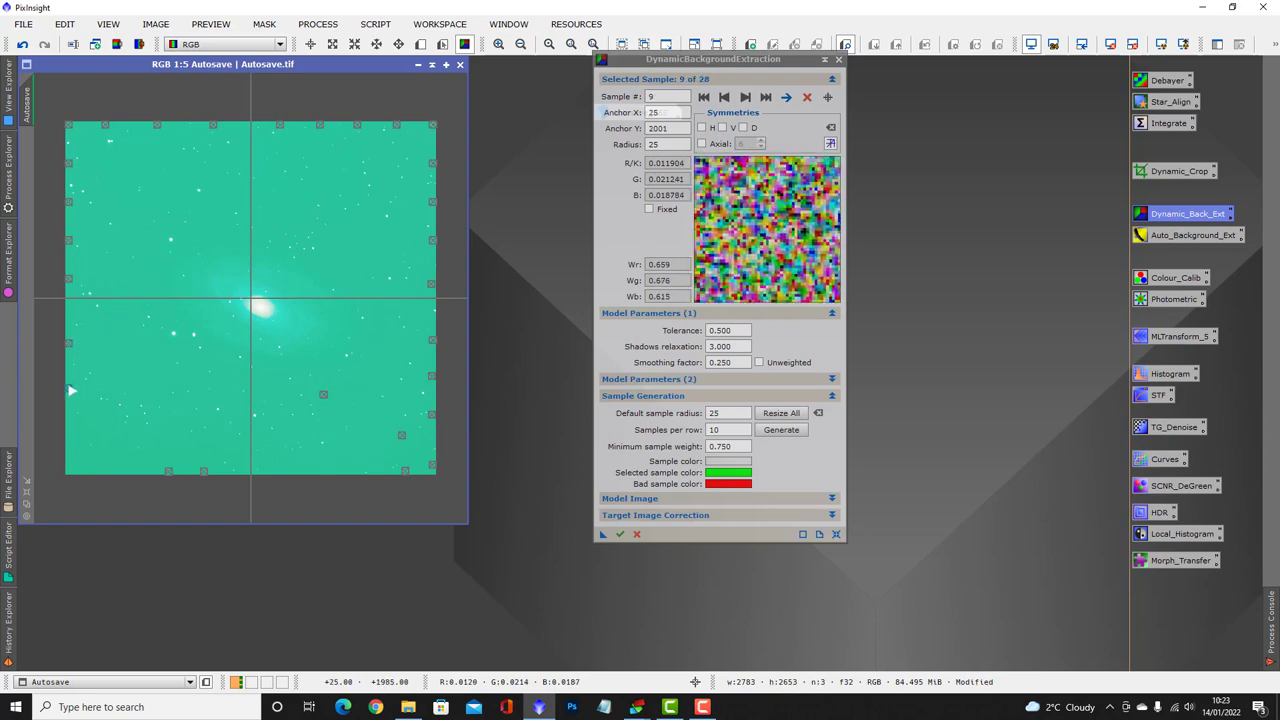
click(69, 423)
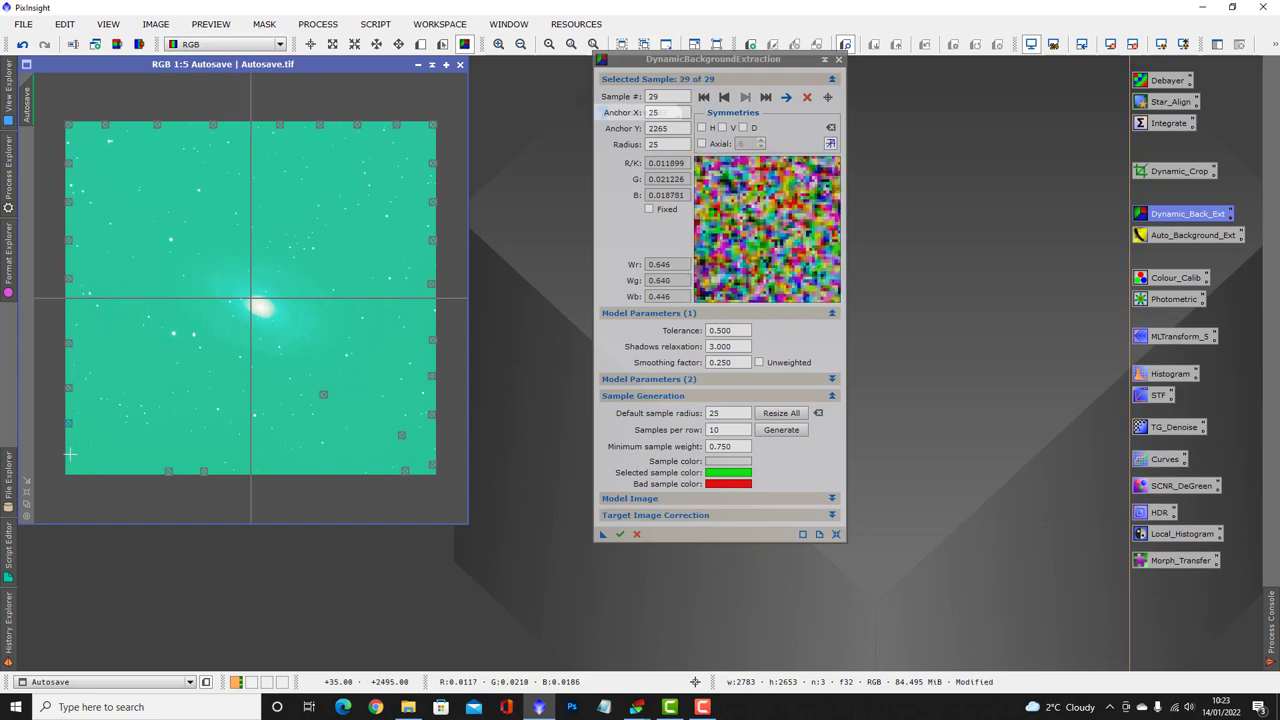
click(70, 455)
click(80, 474)
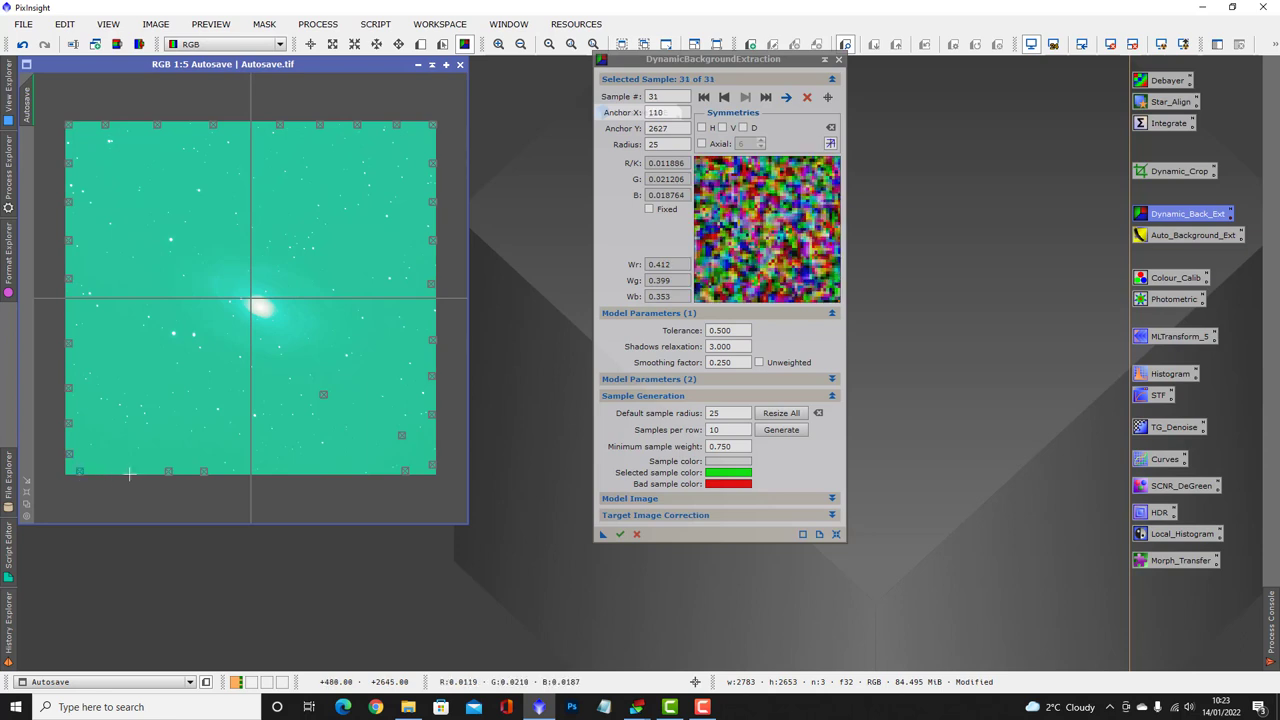
click(127, 472)
Add six background samples in a column between the image's left edge and the galaxy, avoiding stars.
click(118, 438)
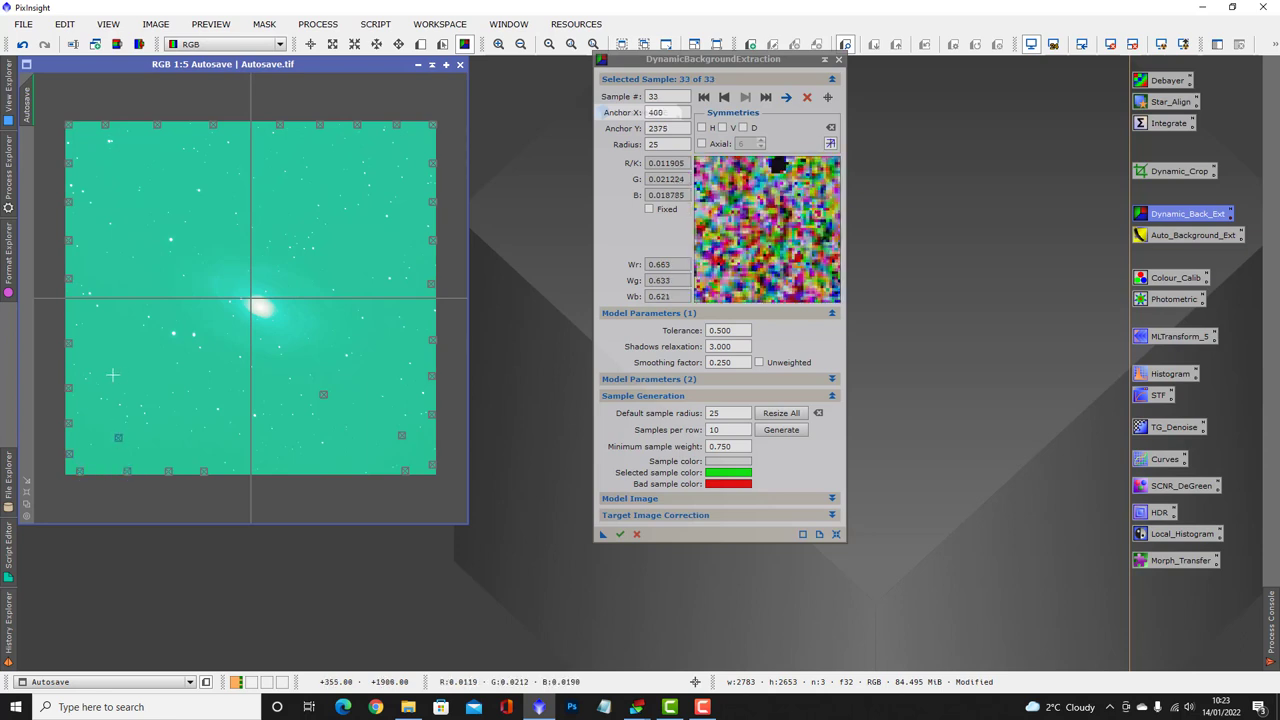
click(113, 375)
click(104, 332)
click(100, 241)
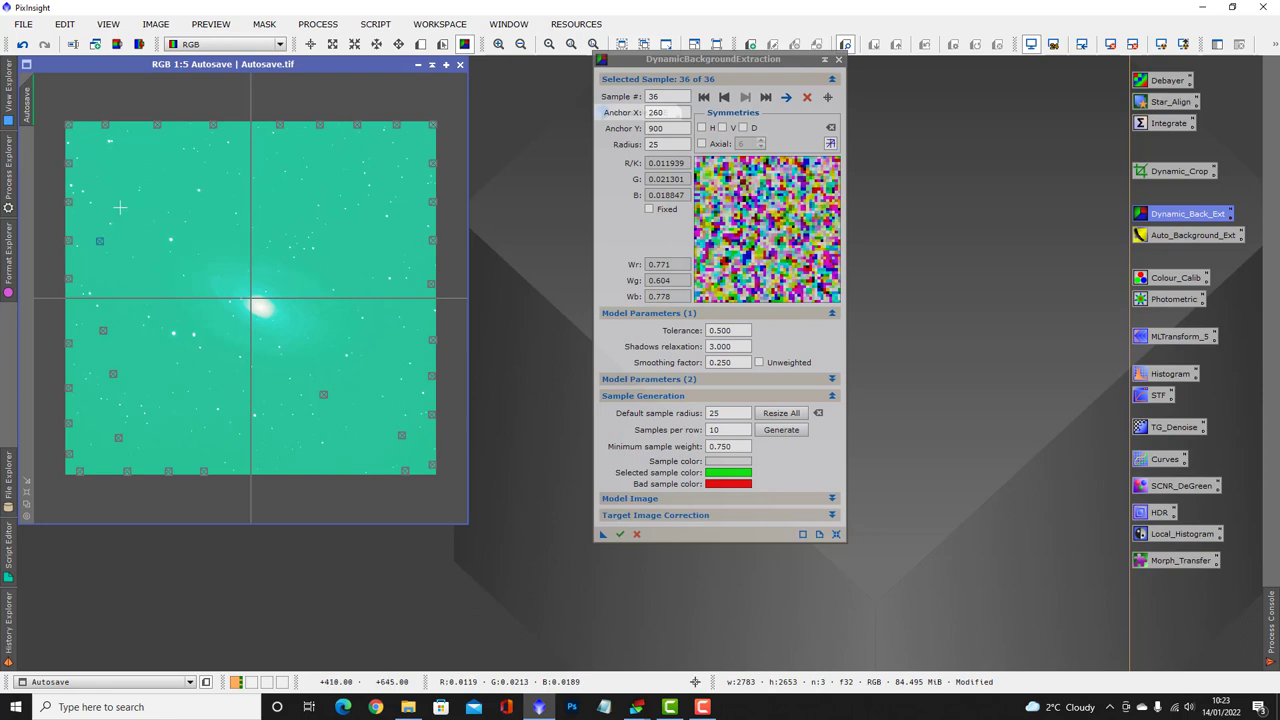
click(120, 207)
click(108, 173)
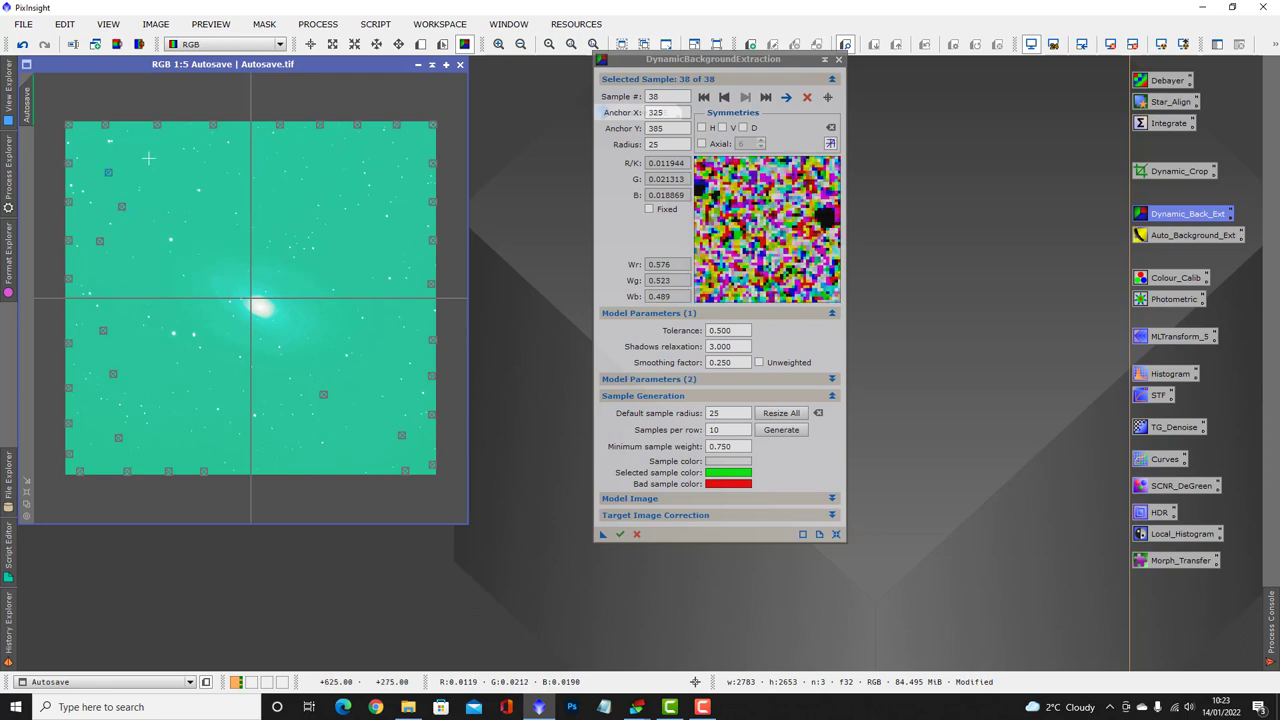
Add seven background samples in the star-free sky above the galaxy and down its right side, inside the edge samples.
click(148, 157)
click(195, 165)
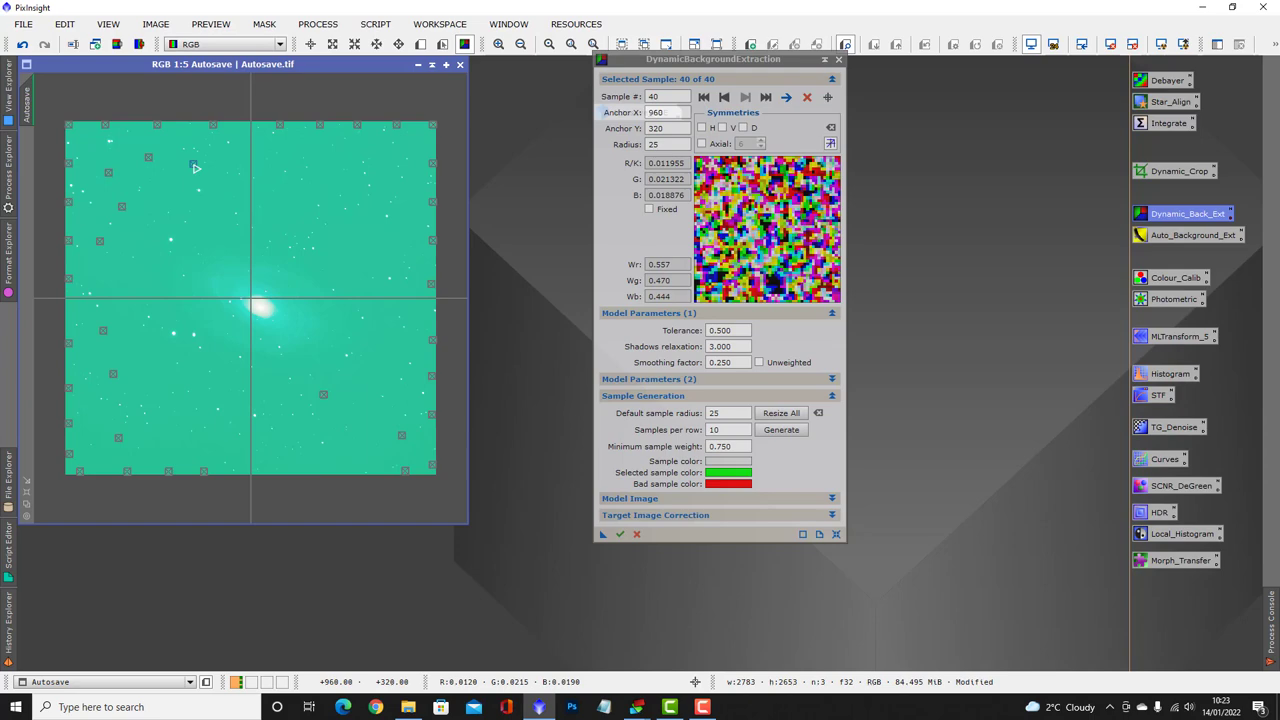
click(289, 155)
click(384, 158)
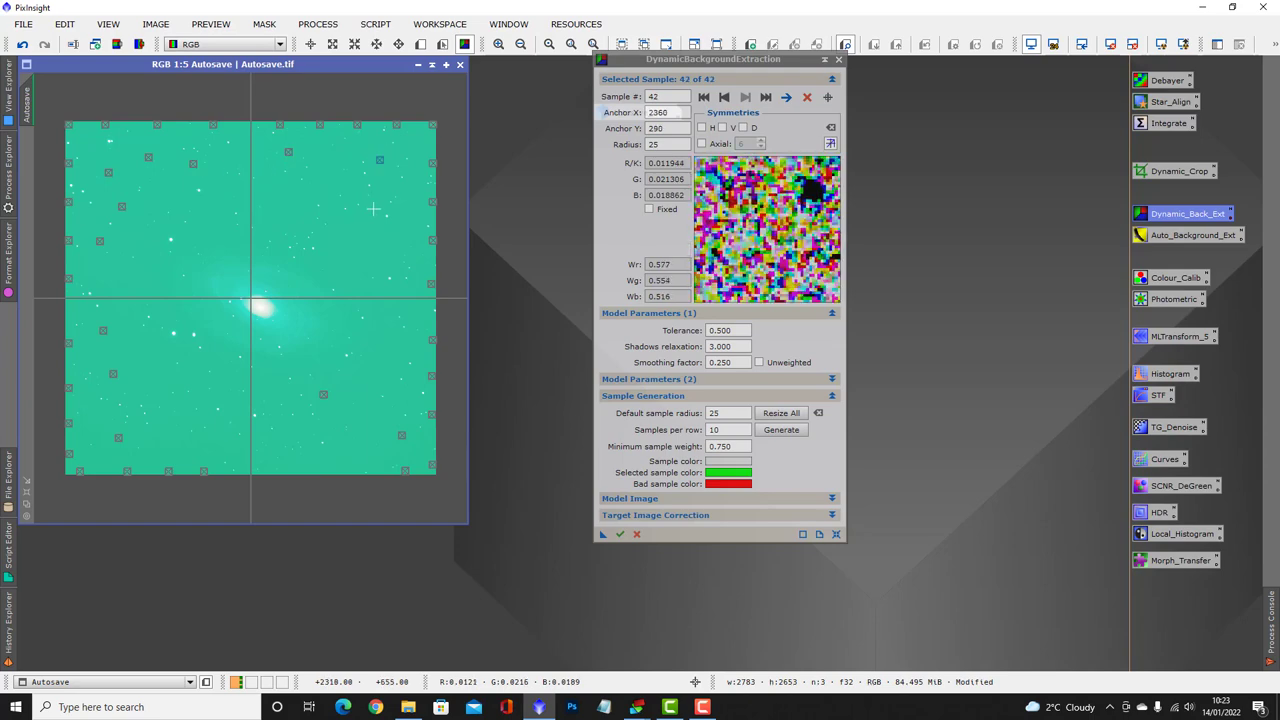
click(377, 209)
click(402, 236)
click(396, 346)
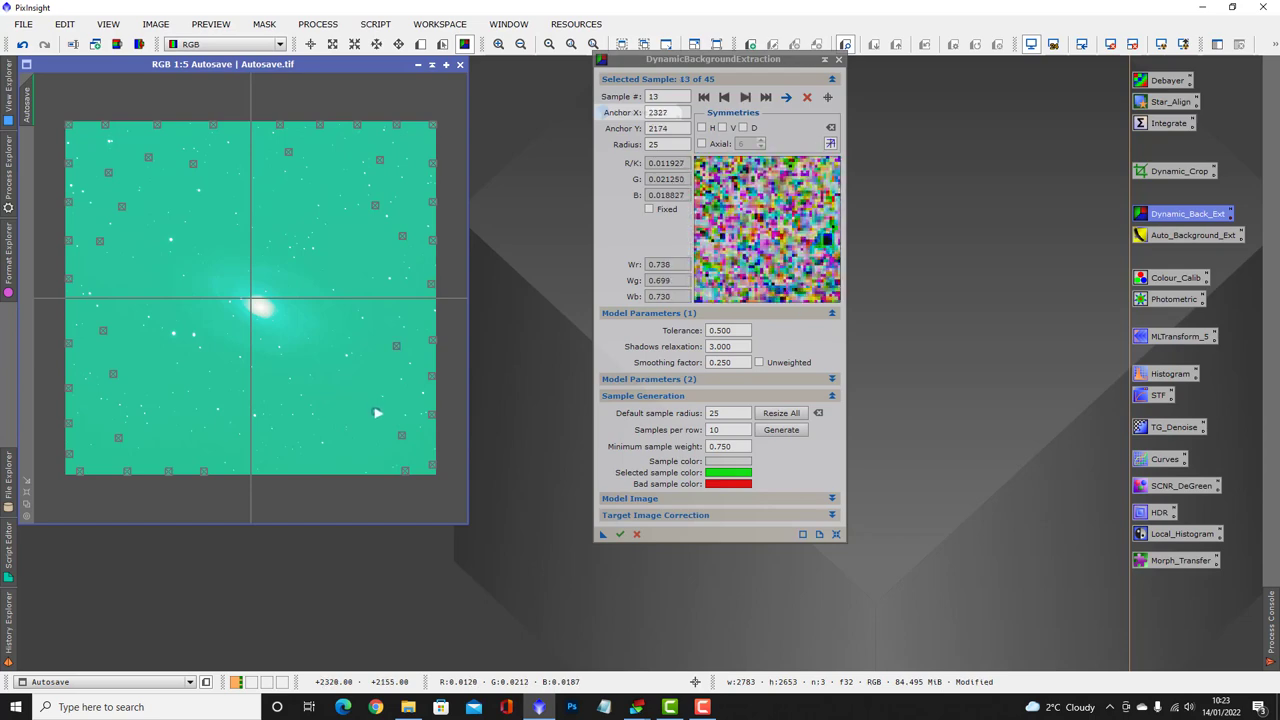
Add five background samples in the star-free sky below the galaxy, three of them filling the gap along the image's lower edge.
click(351, 439)
click(301, 469)
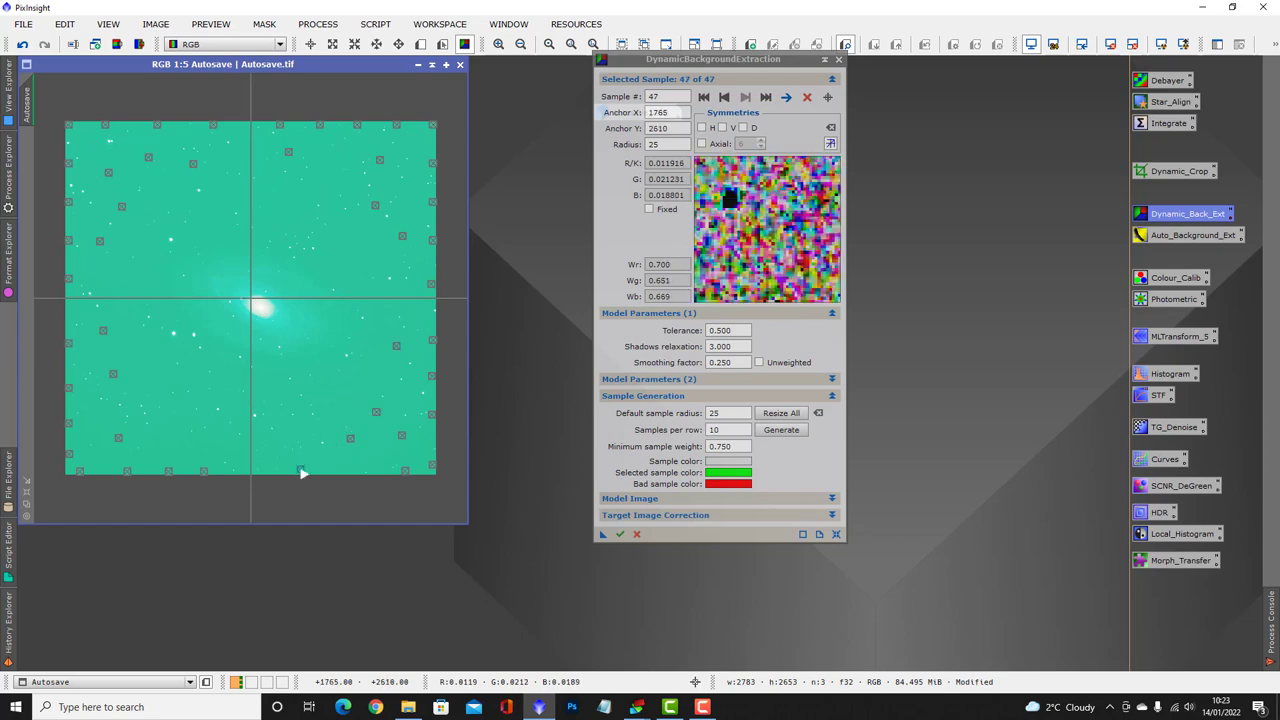
click(346, 471)
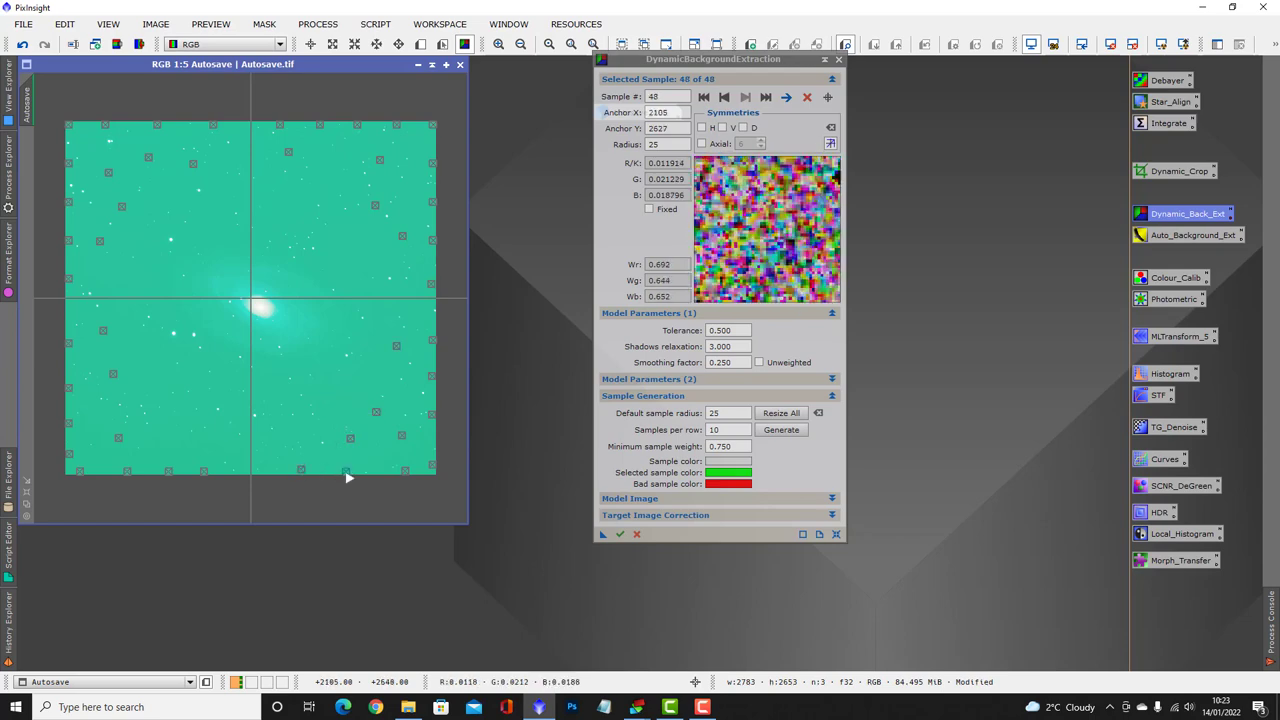
click(267, 469)
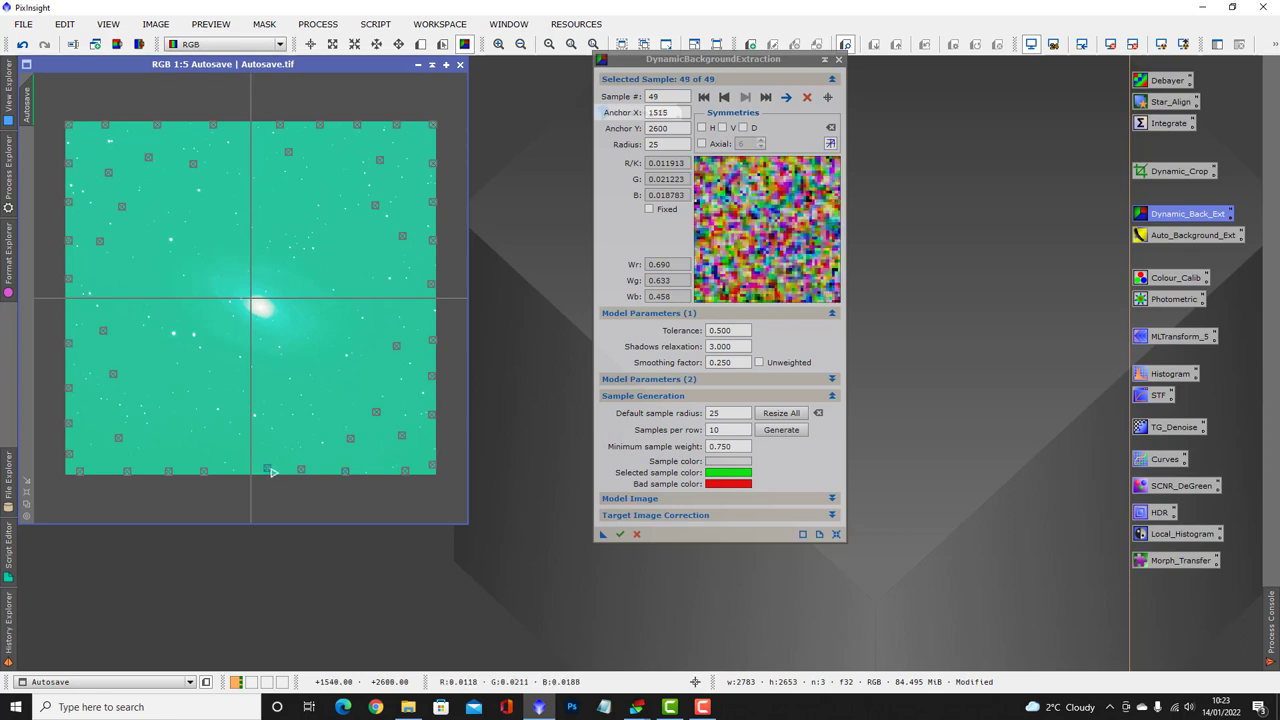
click(179, 446)
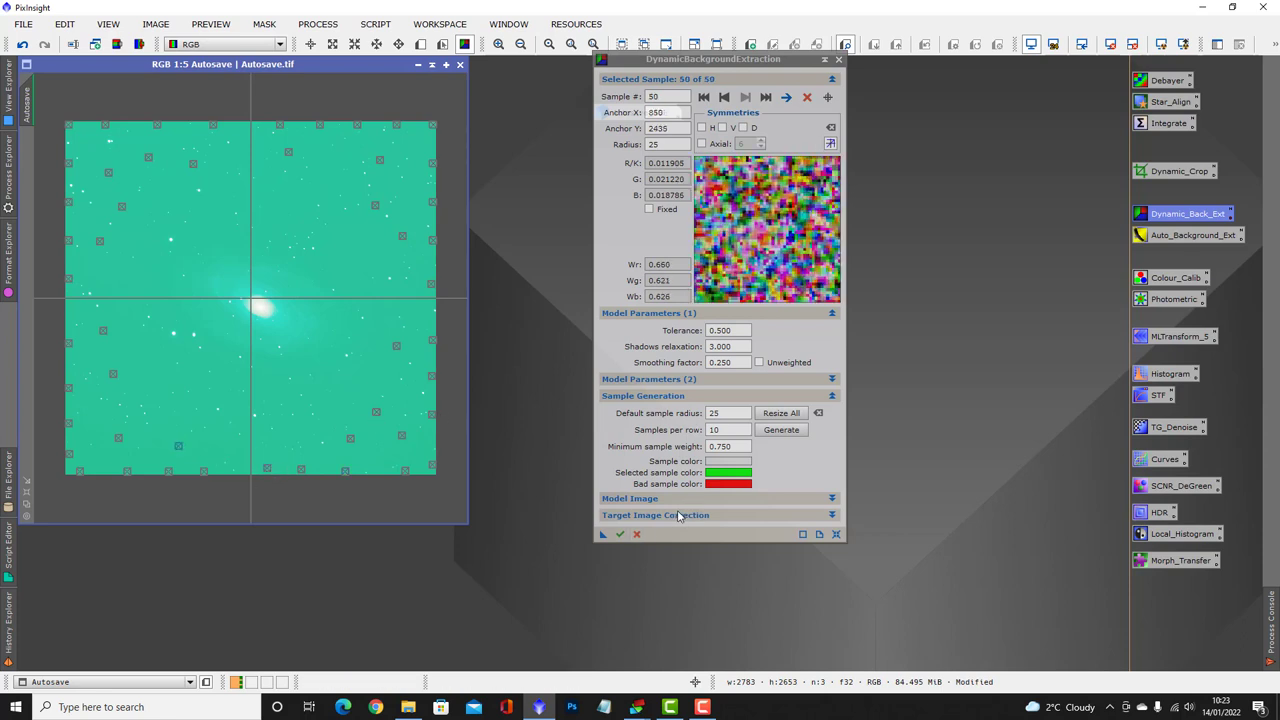
Set the target image correction to Subtraction, run the dynamic background extraction on the image, and close the process.
click(646, 518)
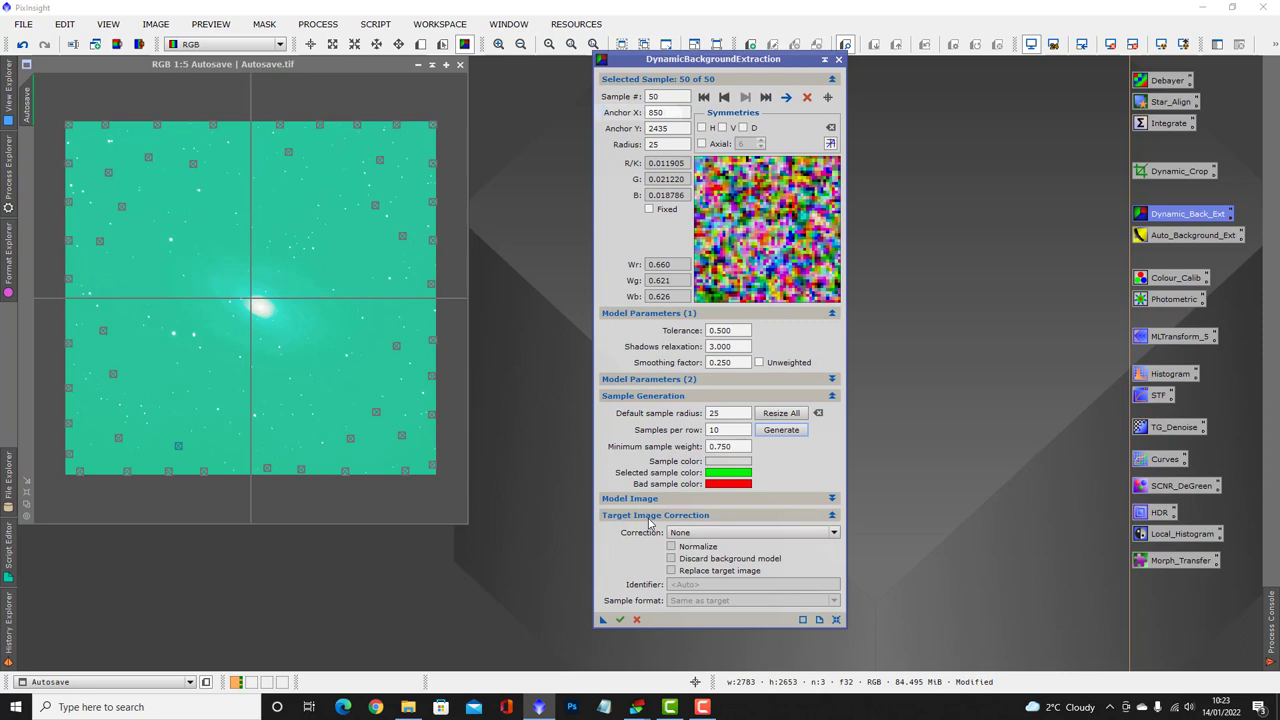
click(705, 532)
click(692, 554)
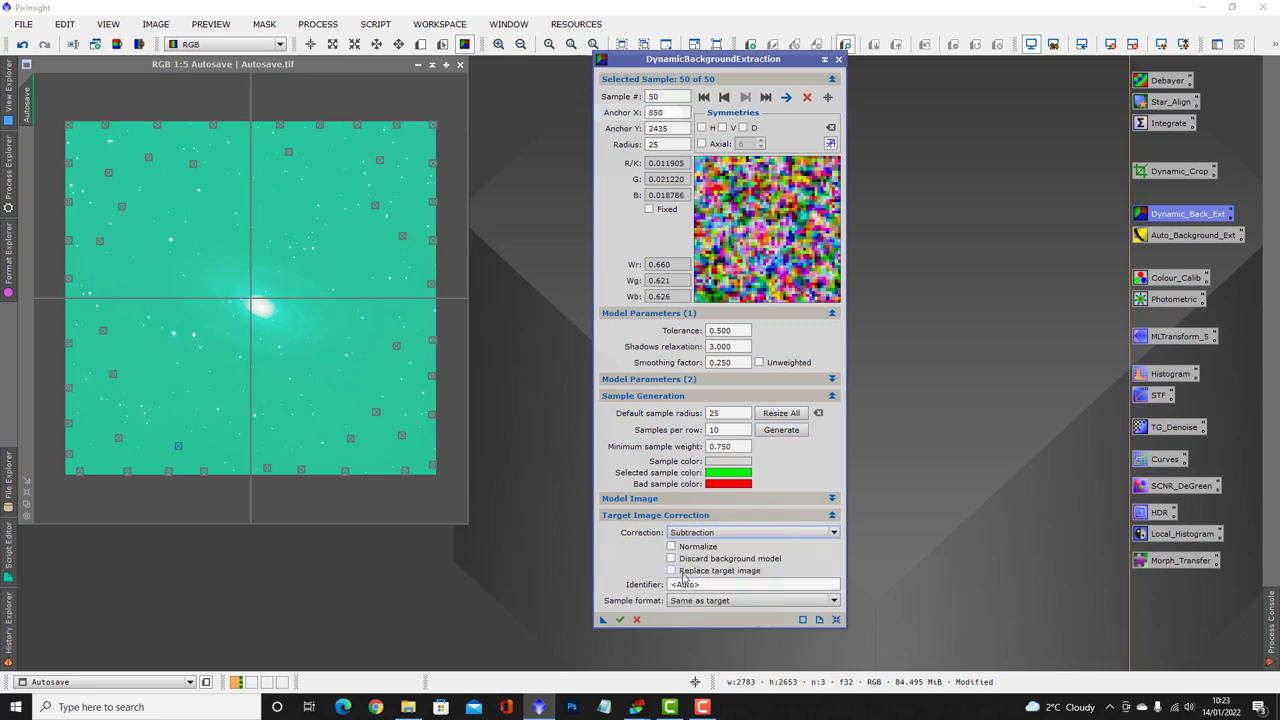
click(621, 619)
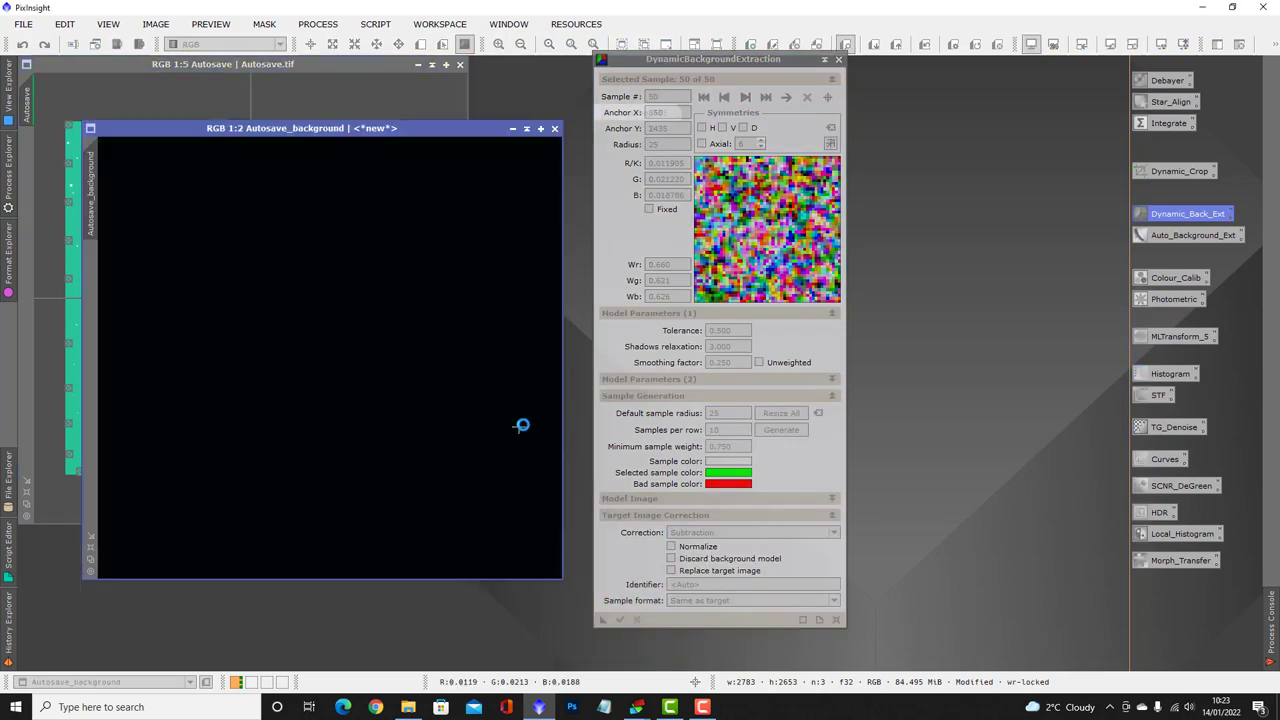
click(839, 62)
click(621, 376)
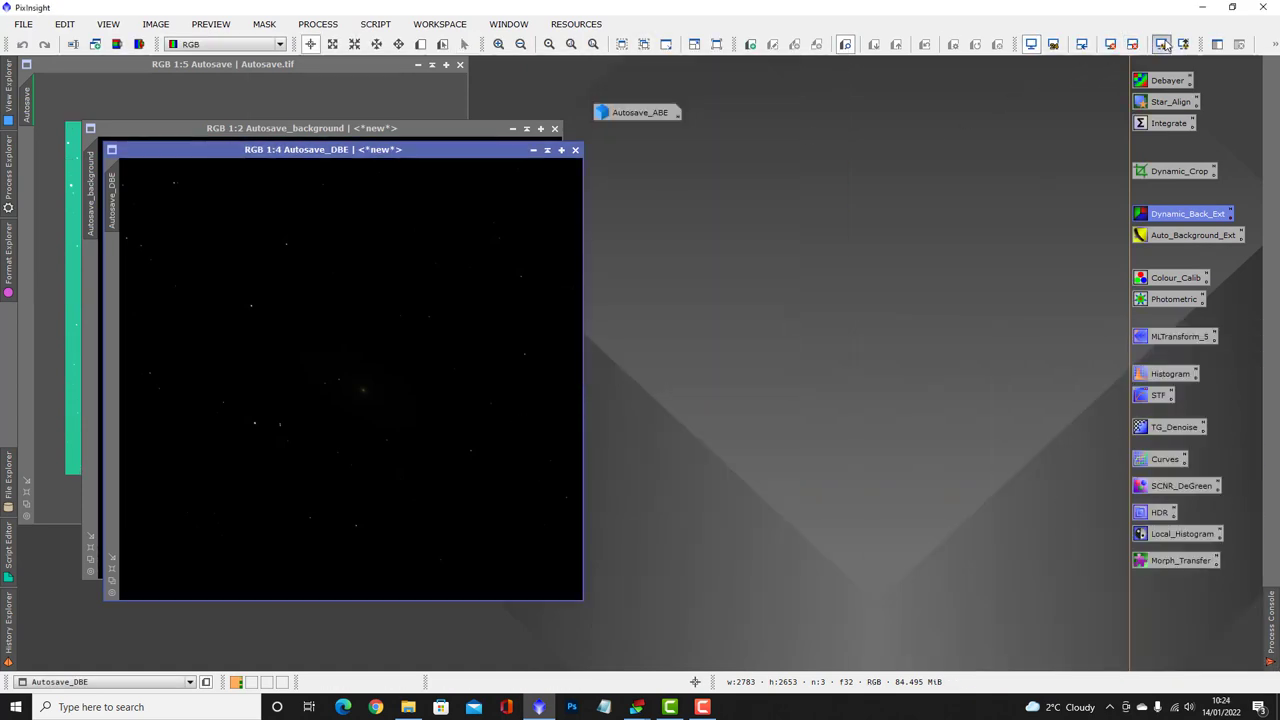
Auto-stretch the display of the Autosave_DBE image and place the restored Autosave_ABE image beside it for comparison.
click(1161, 45)
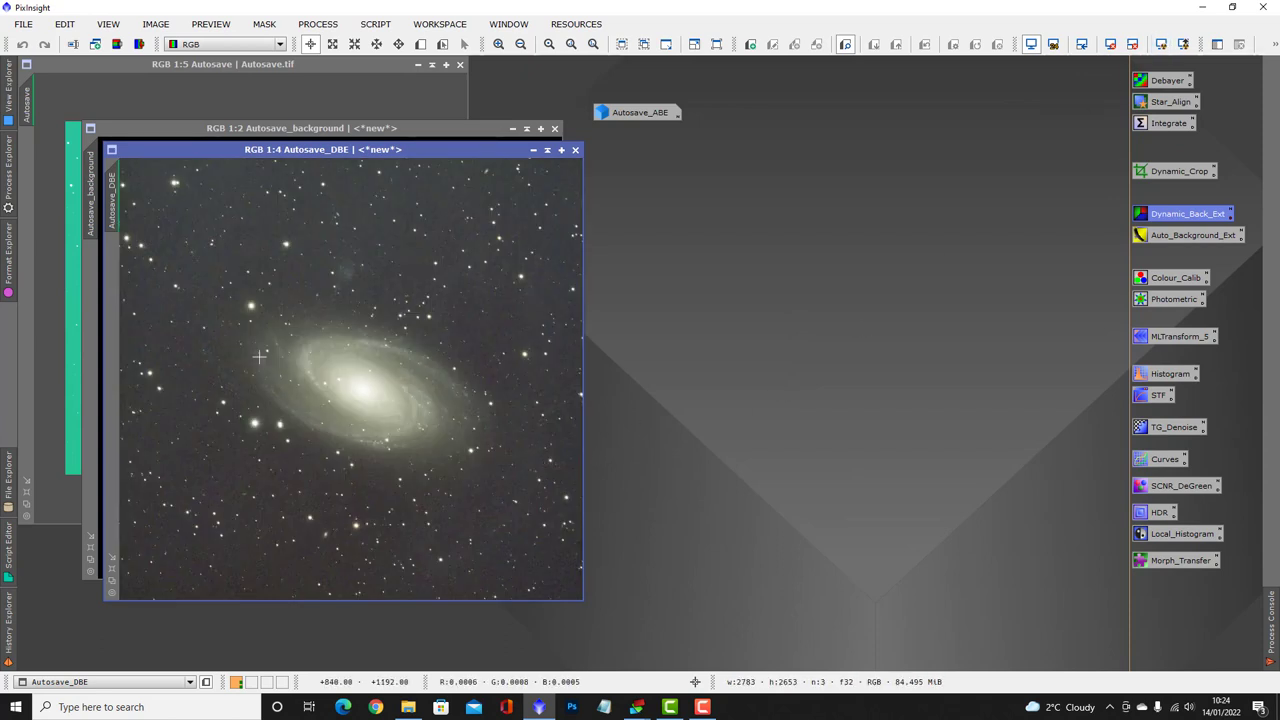
drag(374, 150, 310, 102)
double_click(635, 112)
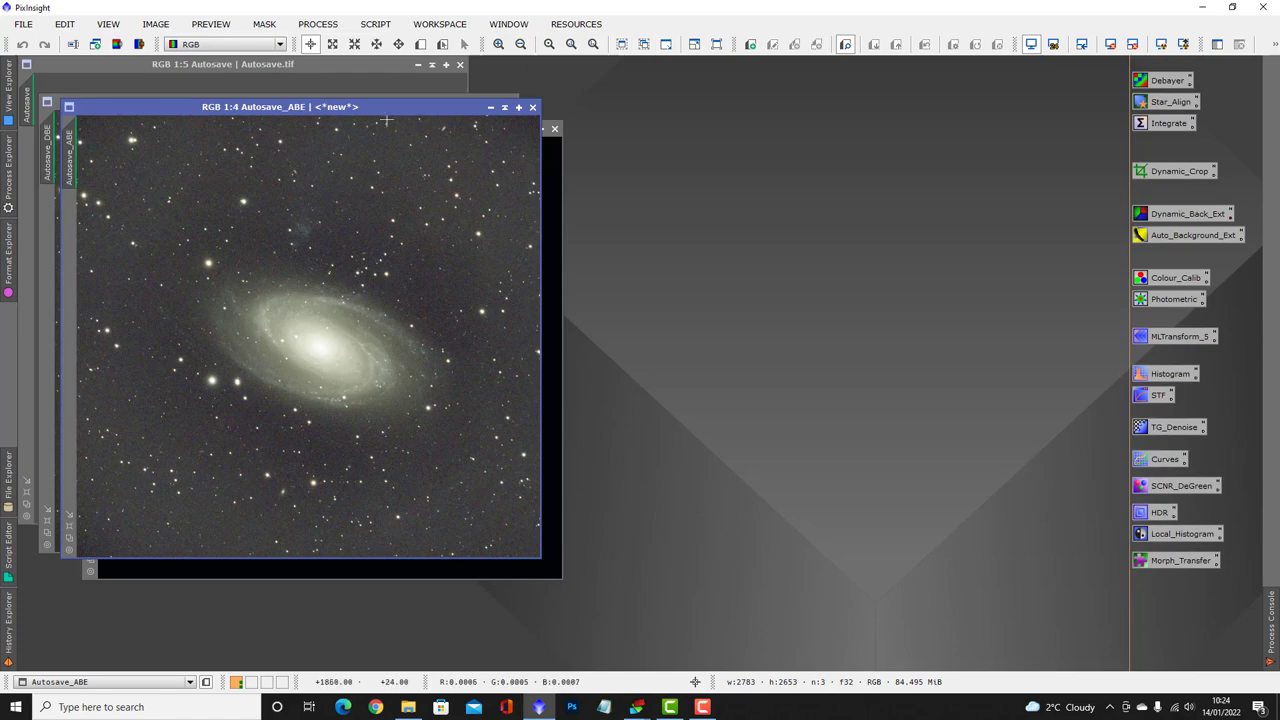
drag(436, 100, 891, 105)
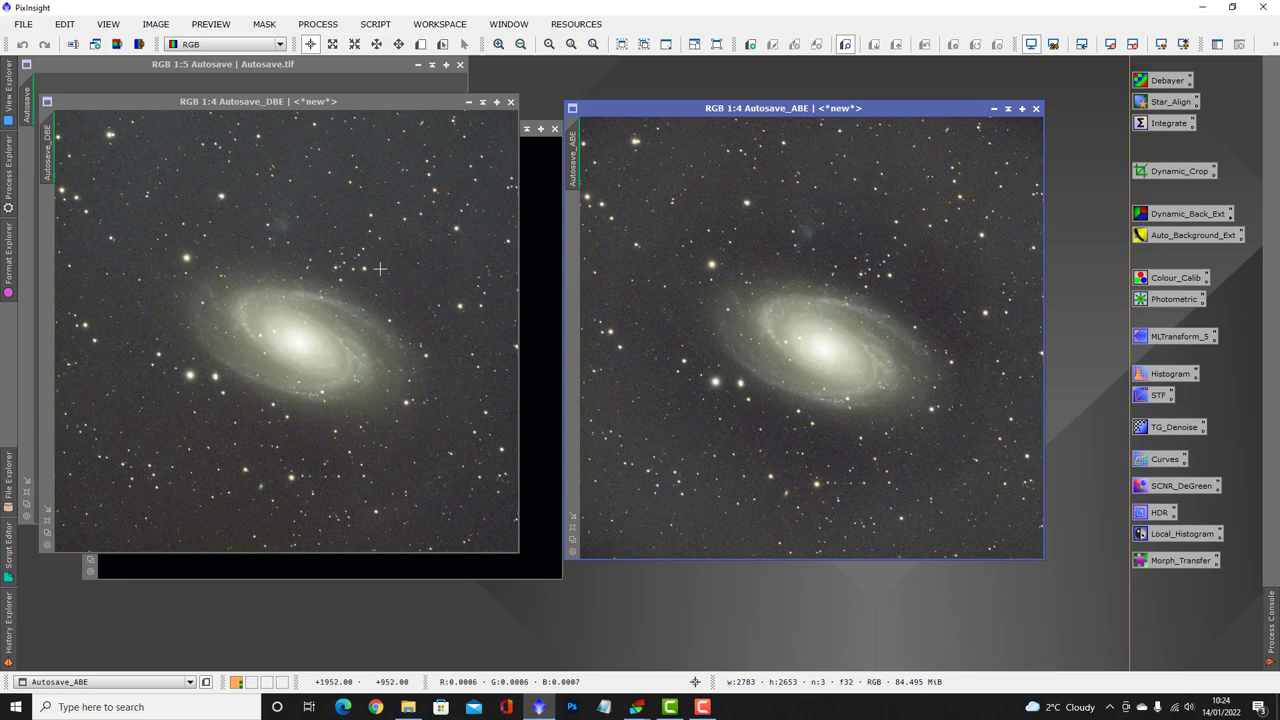
Discard the Autosave_ABE and Autosave_background images, keeping the Autosave_DBE image in the workspace's upper-left corner.
click(1036, 109)
drag(424, 101, 352, 63)
click(555, 129)
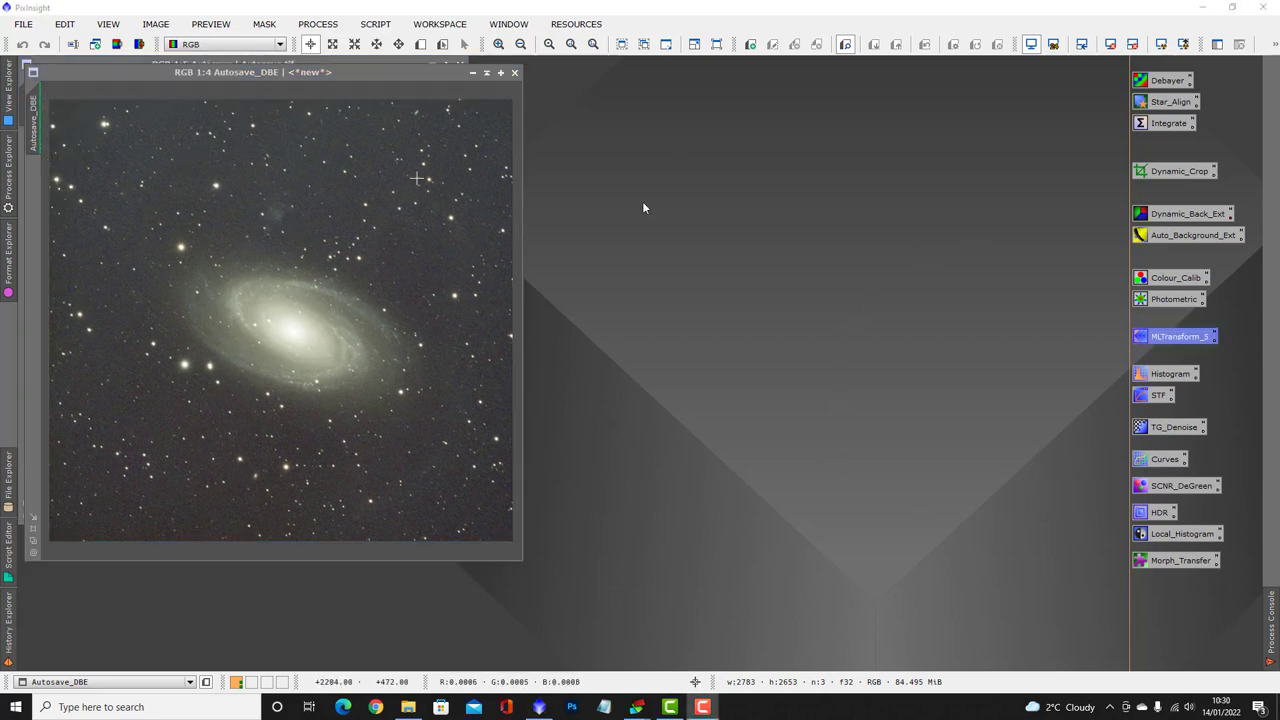
Open the saved five-layer MultiscaleLinearTransform settings and examine their noise reduction and inverted linear mask in a real-time preview of Autosave_DBE.
double_click(1174, 338)
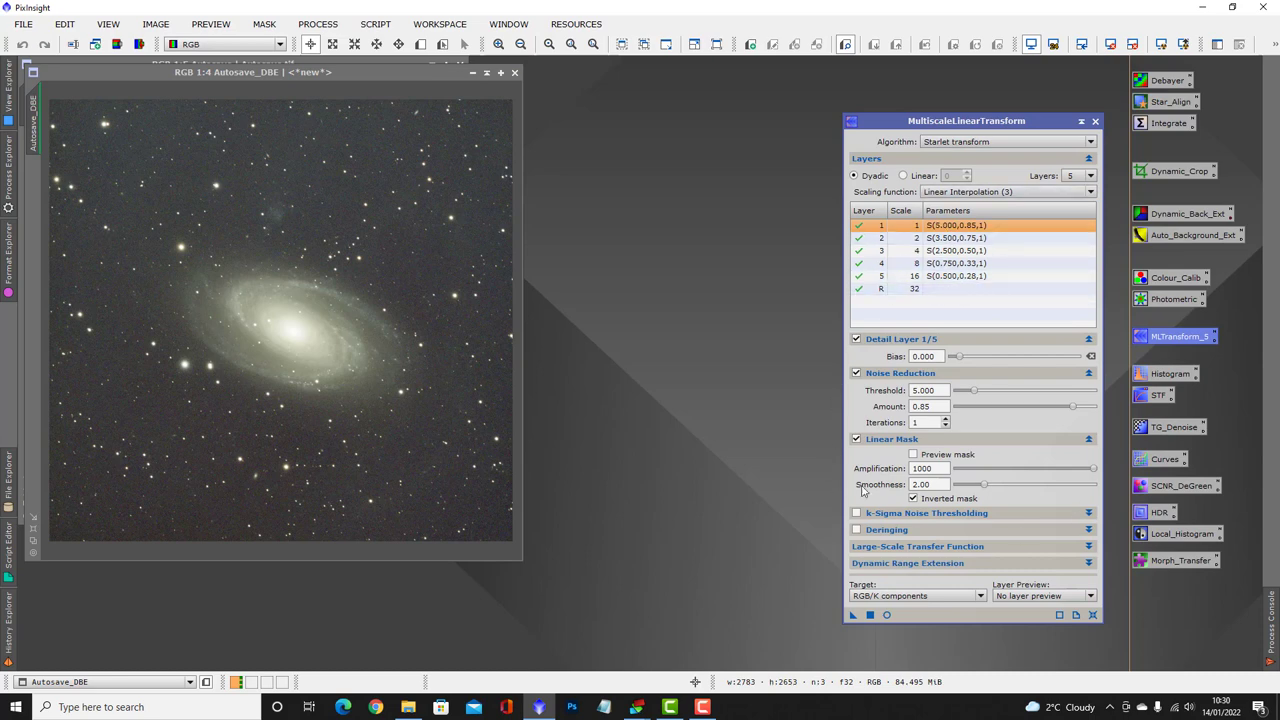
mouse_move(888, 520)
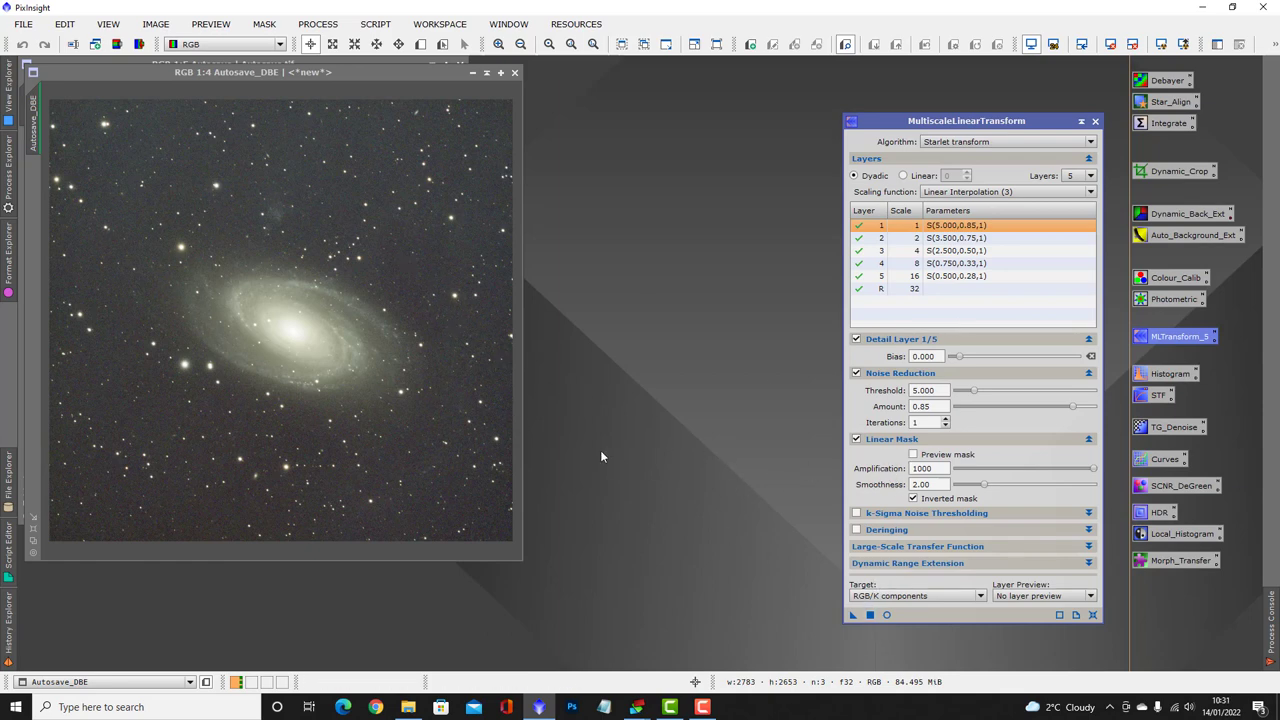
click(885, 616)
click(913, 455)
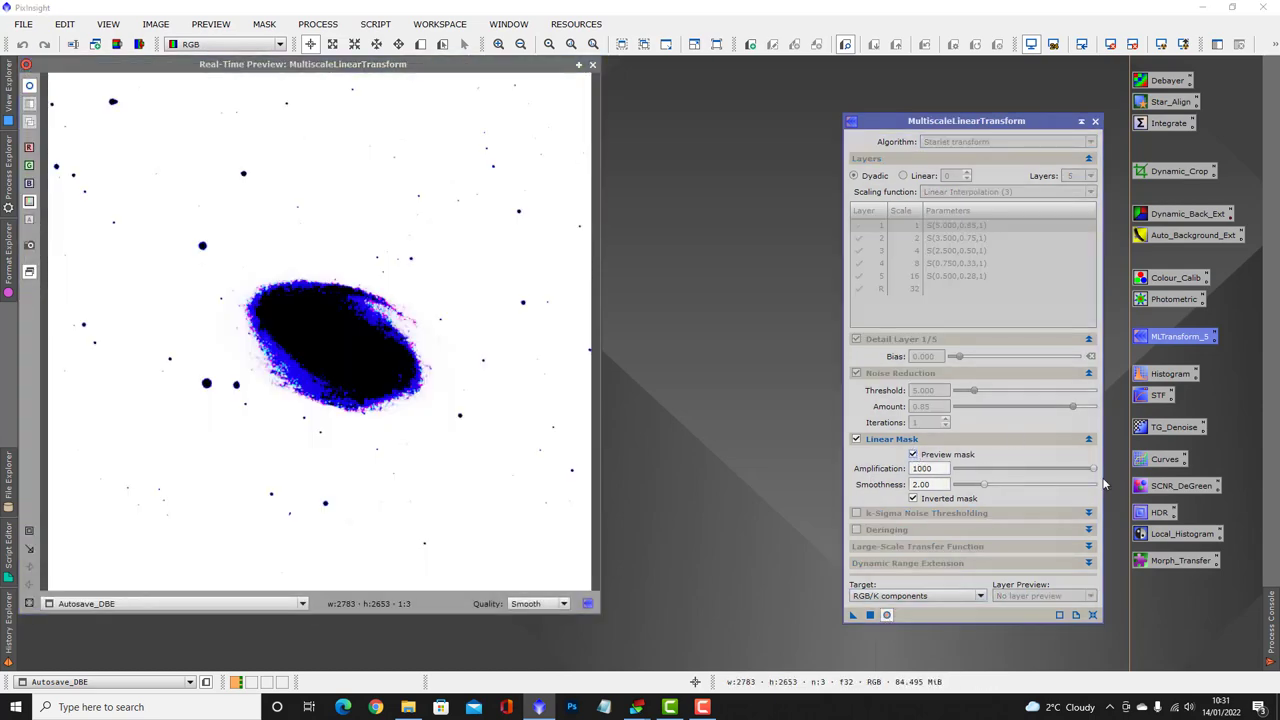
mouse_move(1095, 469)
mouse_down()
mouse_move(990, 476)
mouse_move(1097, 470)
mouse_up()
click(913, 455)
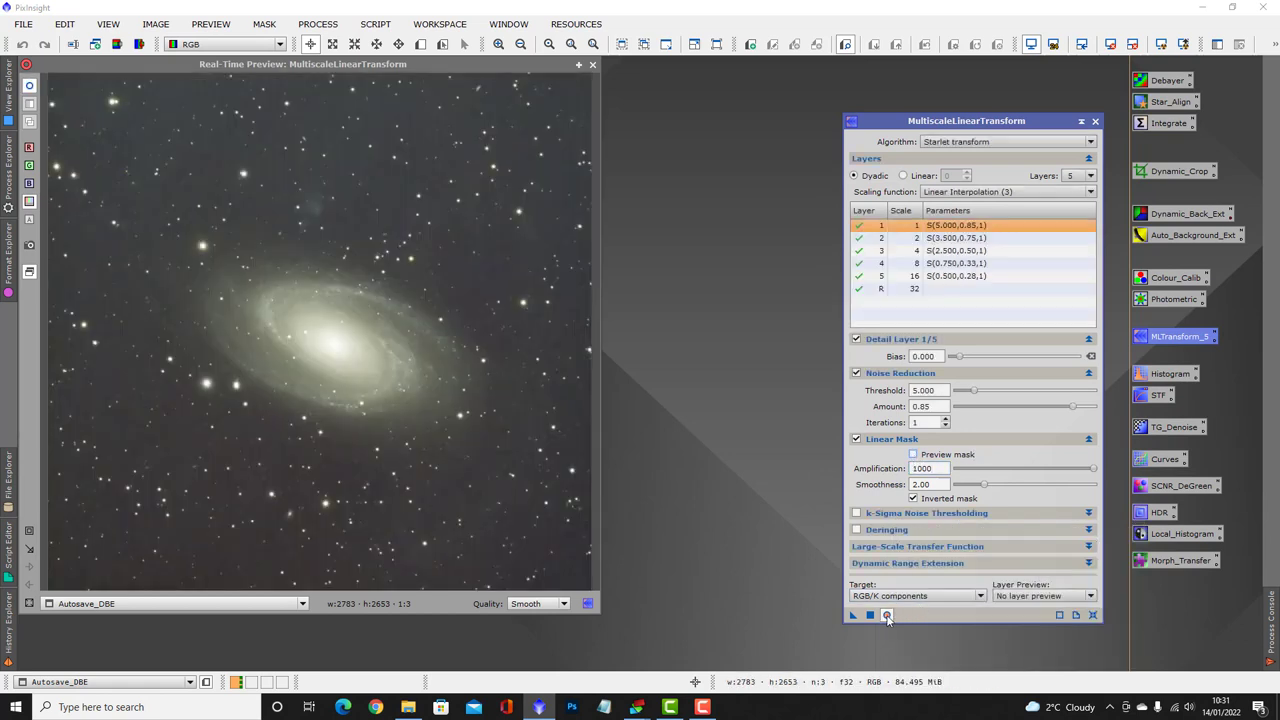
click(593, 65)
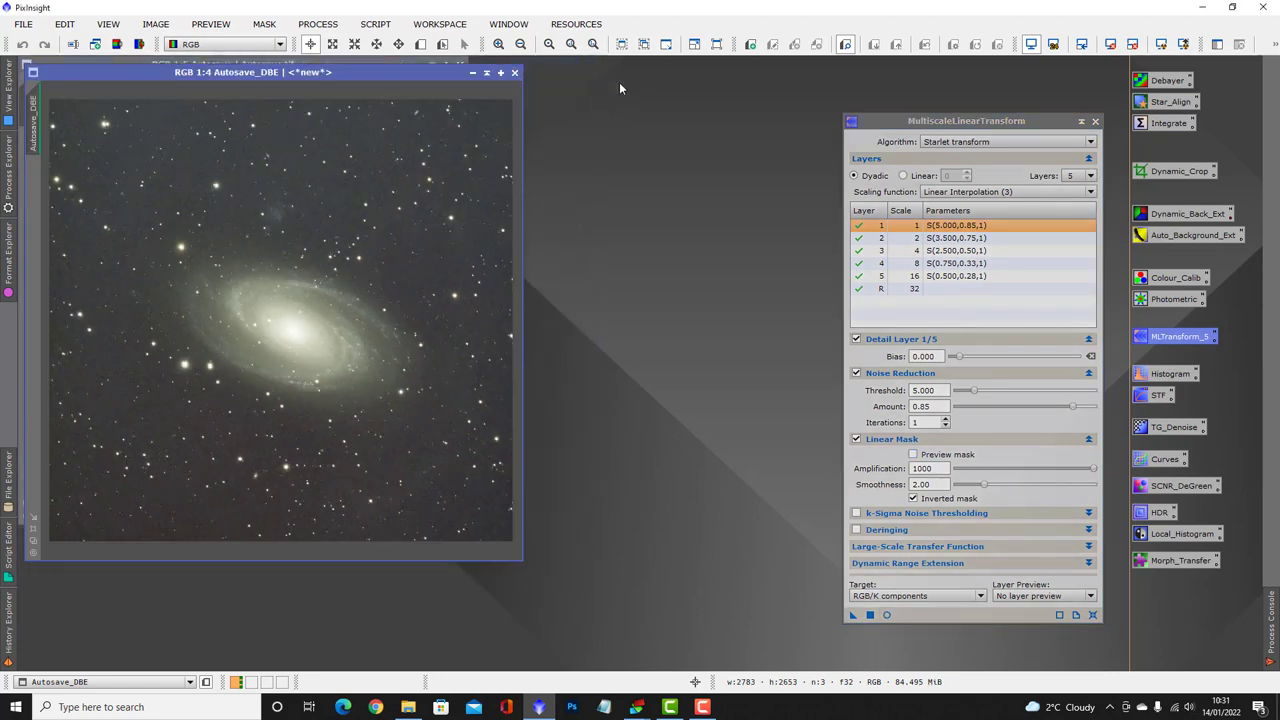
Test the MultiscaleLinearTransform noise reduction on a small preview region over the galaxy's upper-right edge, and delete that preview.
click(422, 46)
drag(310, 224, 385, 325)
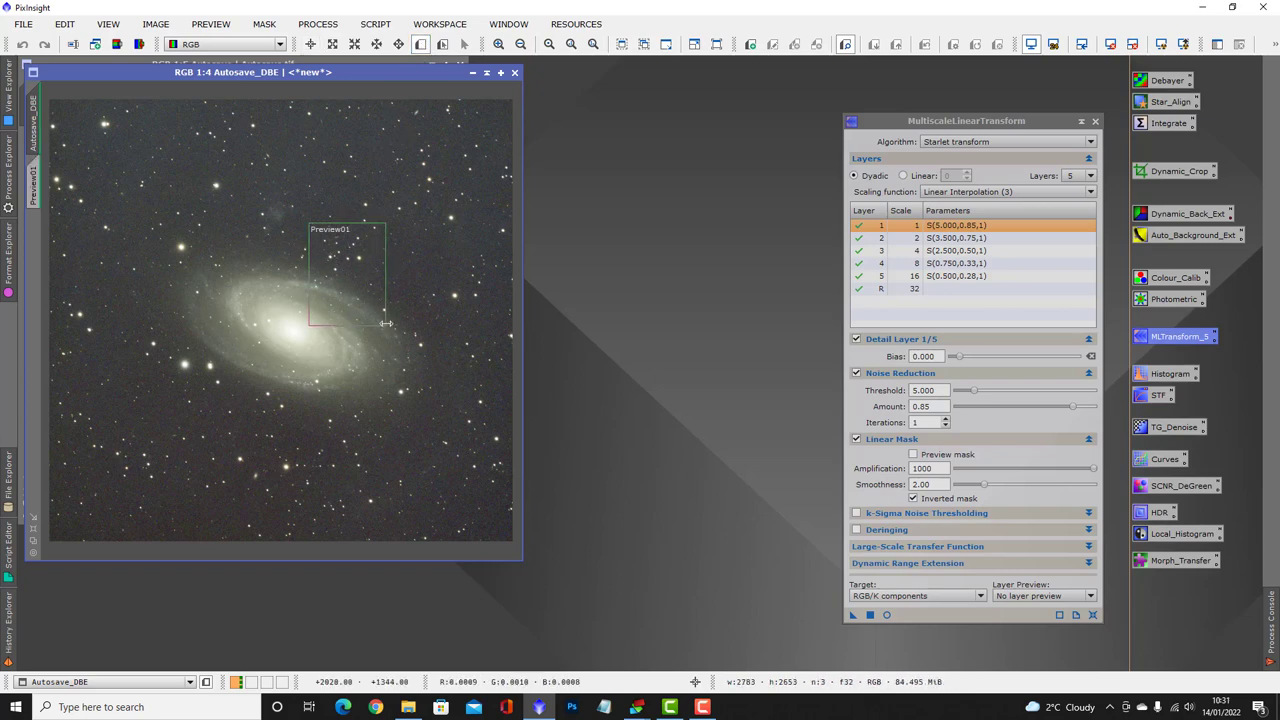
click(33, 190)
drag(852, 616, 388, 307)
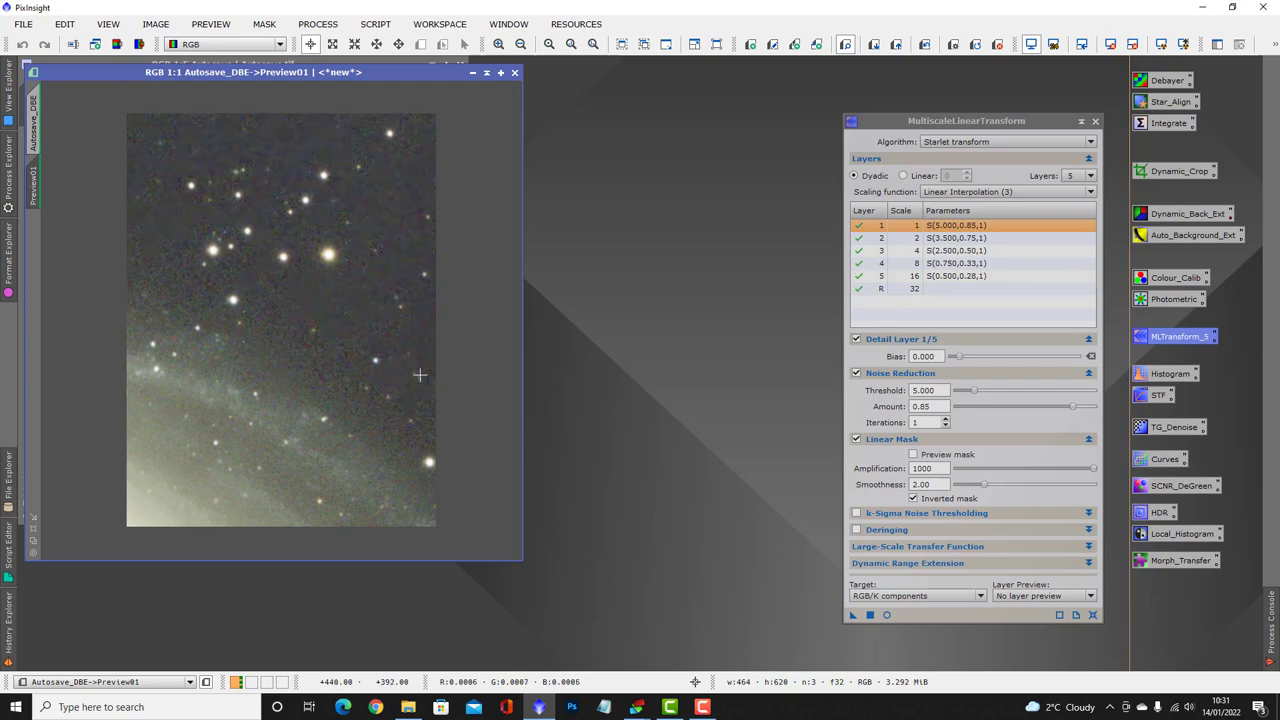
right_click(33, 188)
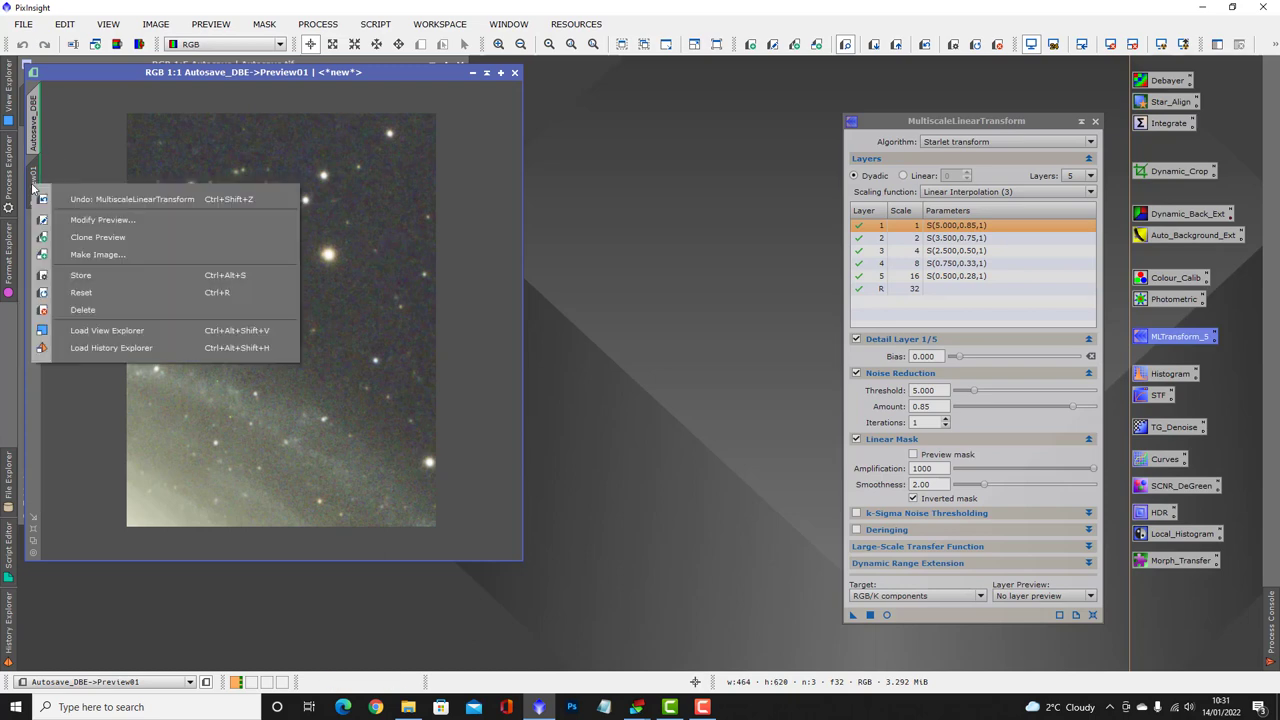
click(83, 310)
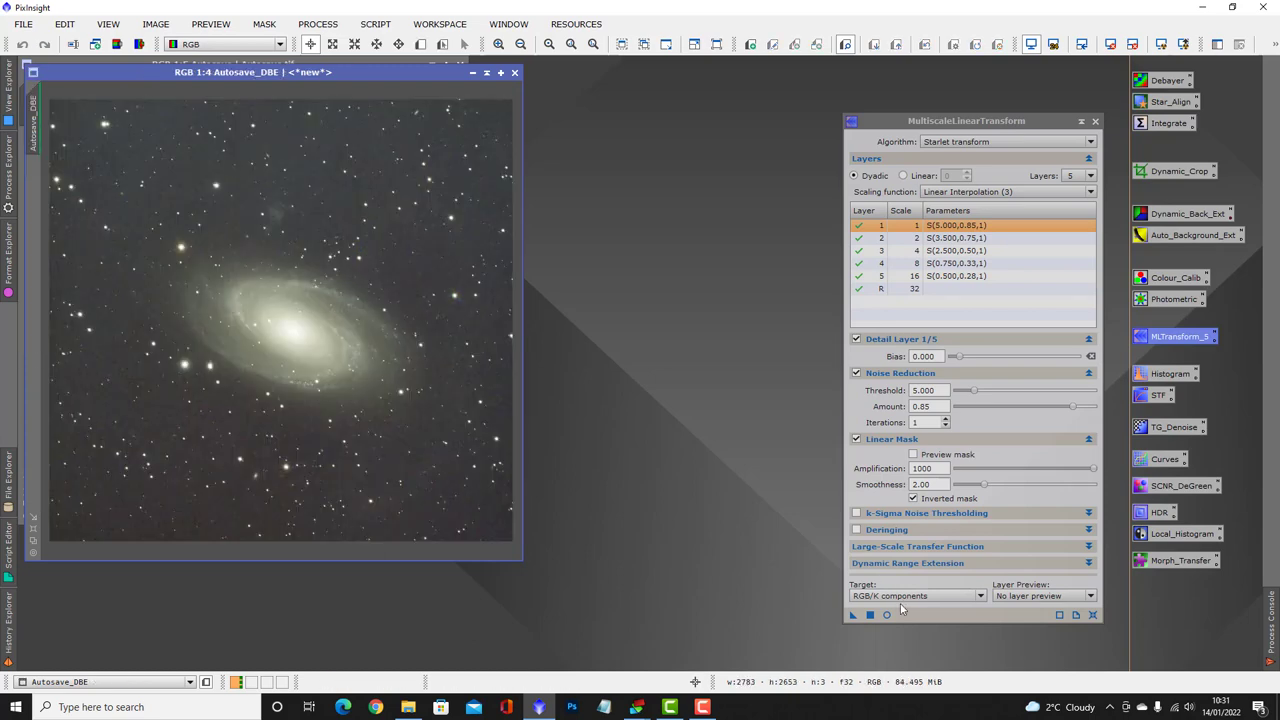
Apply the MultiscaleLinearTransform noise reduction to the whole Autosave_DBE image and close the process.
drag(850, 618, 446, 344)
click(1095, 121)
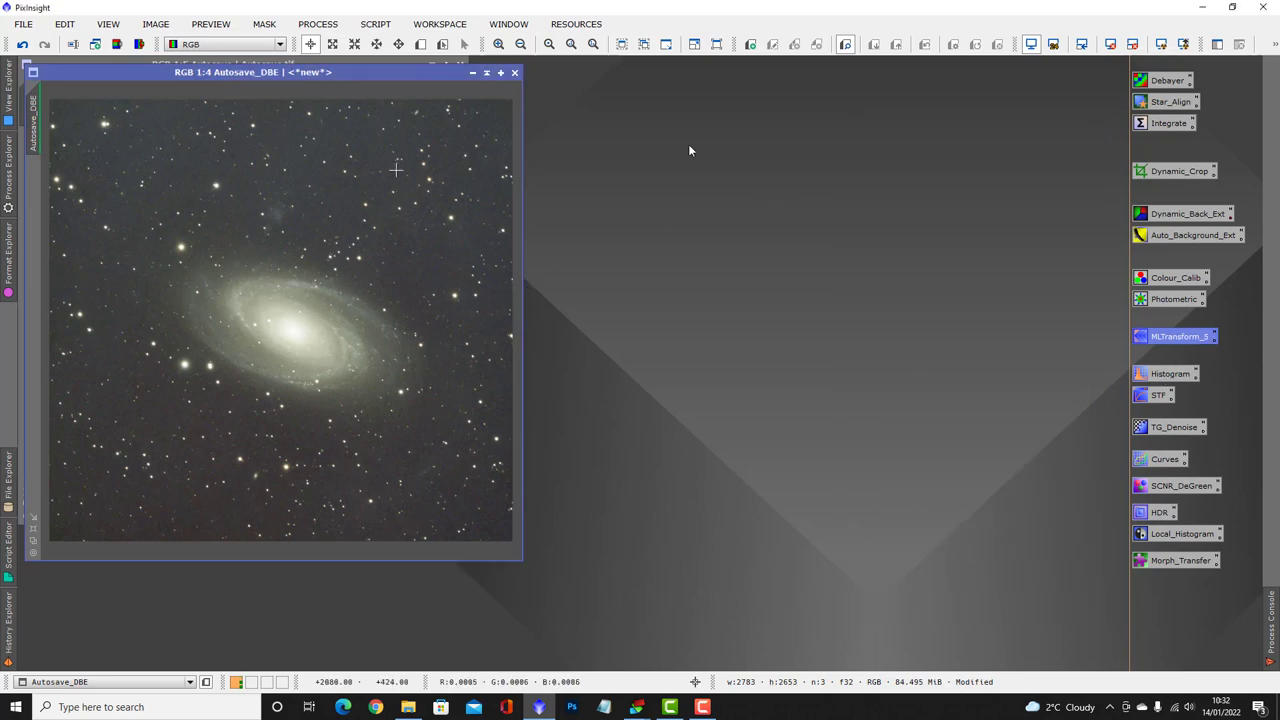
Reset the display stretch, compute a new auto-stretch with ScreenTransferFunction, and transfer its values into HistogramTransformation.
double_click(1166, 375)
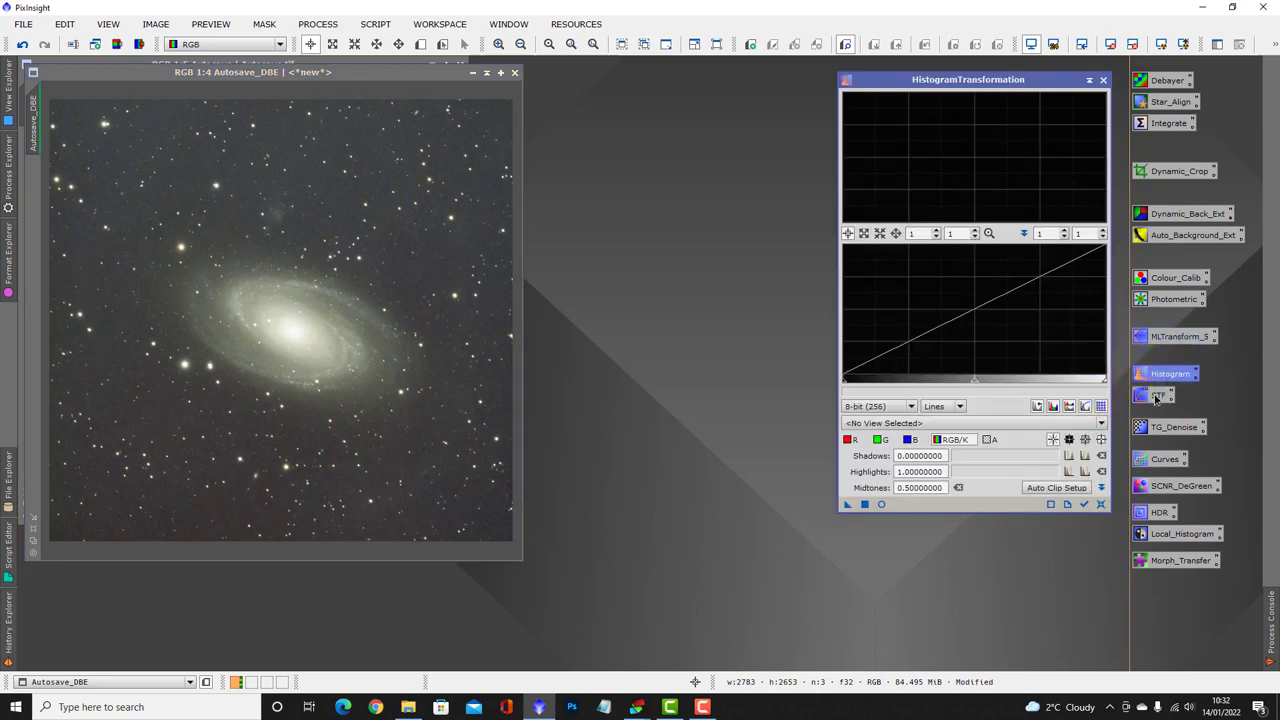
double_click(1157, 396)
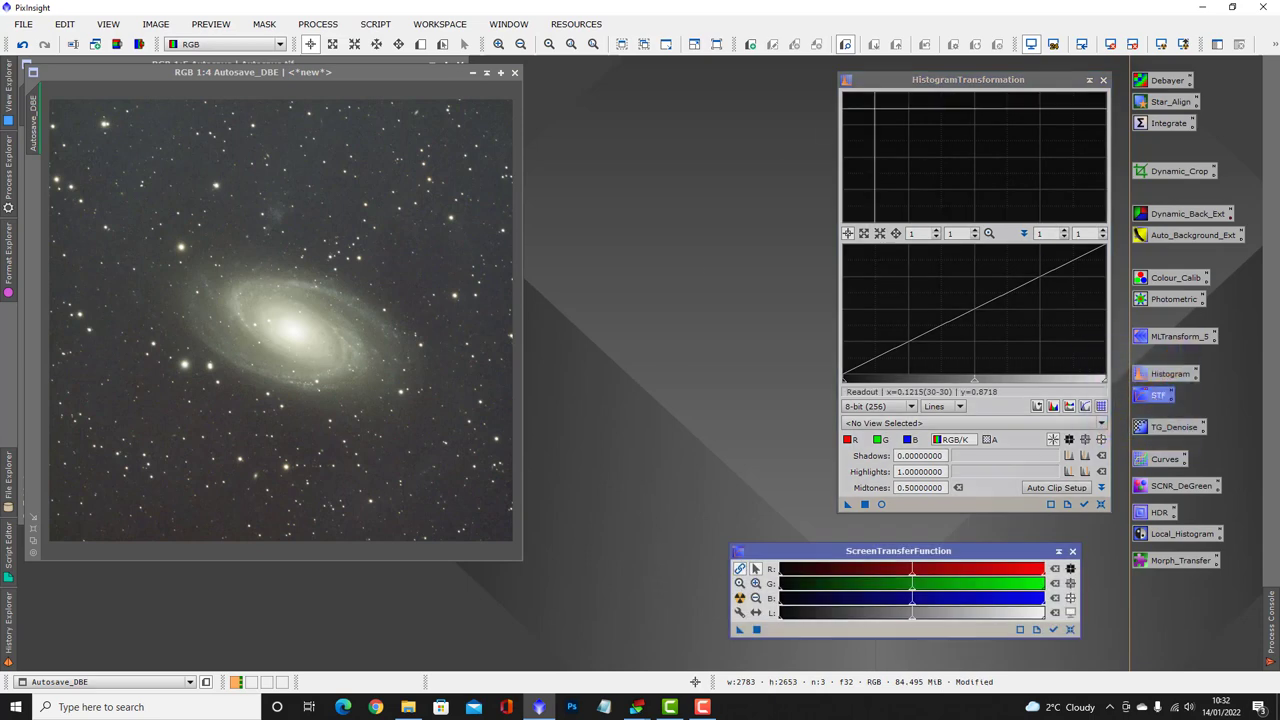
click(1110, 44)
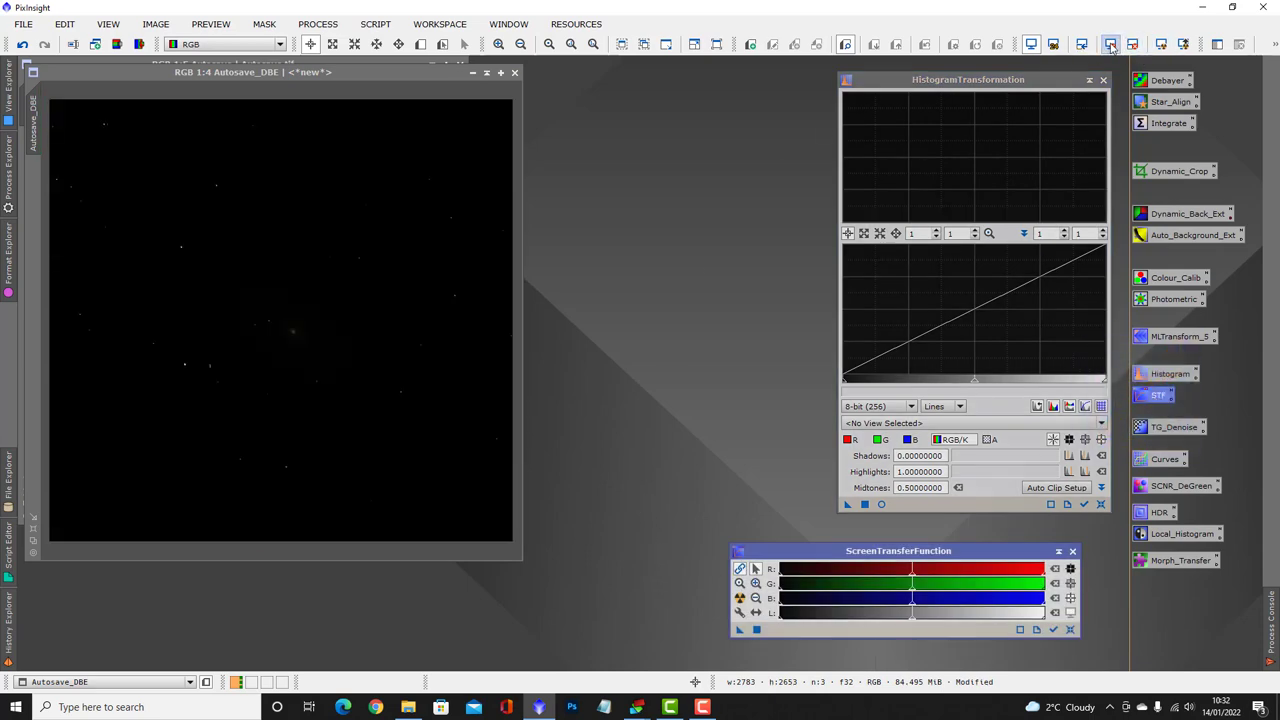
click(740, 597)
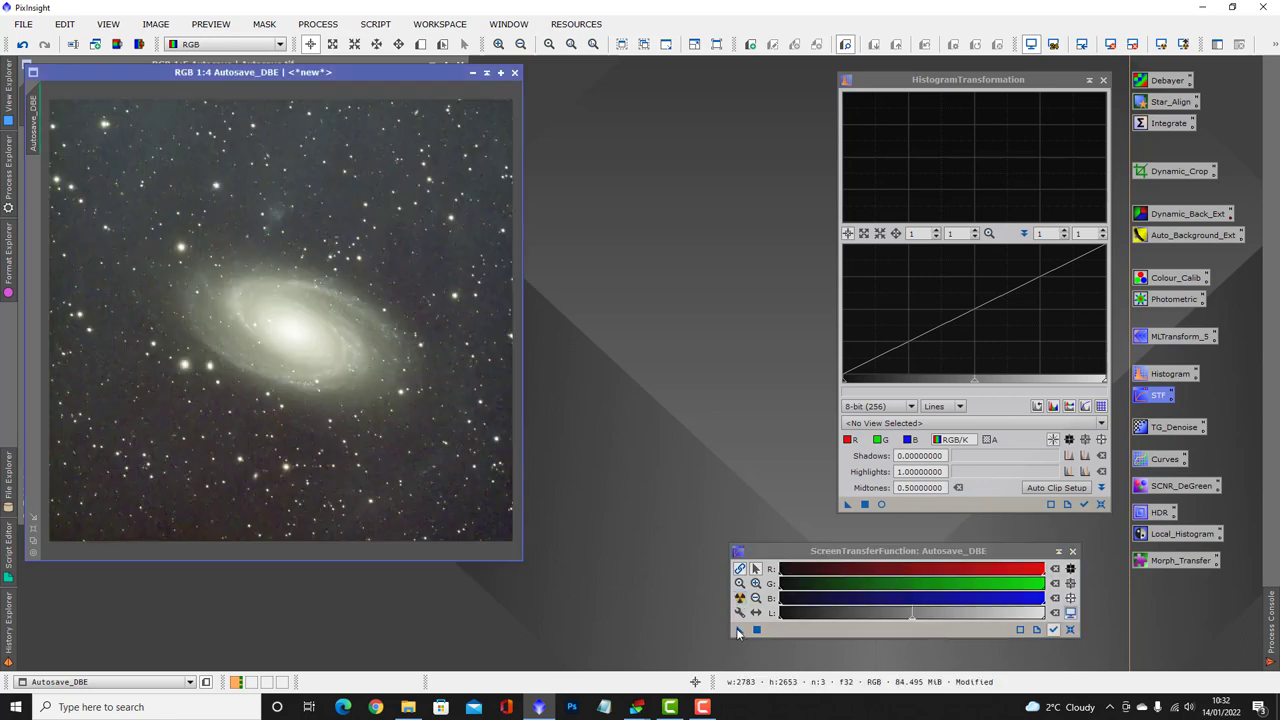
drag(739, 629, 962, 506)
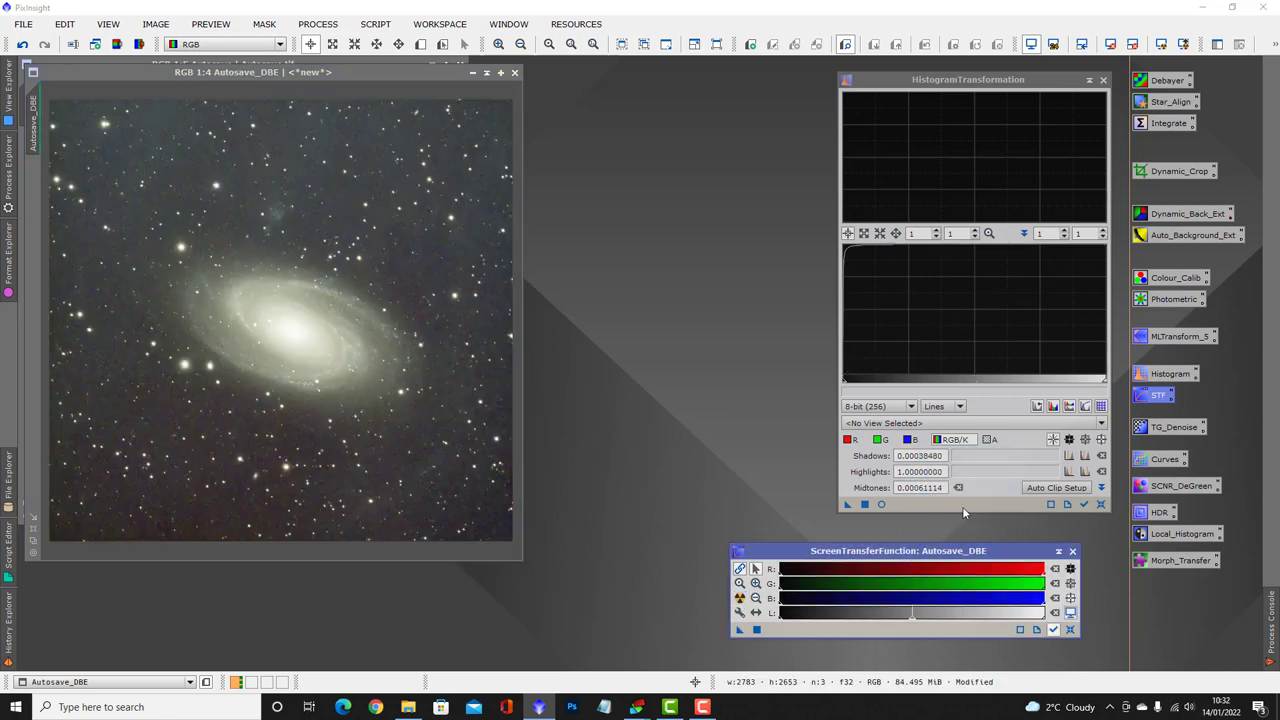
Clear the display stretch, apply the HistogramTransformation permanently to Autosave_DBE, and close both stretching processes.
click(1111, 45)
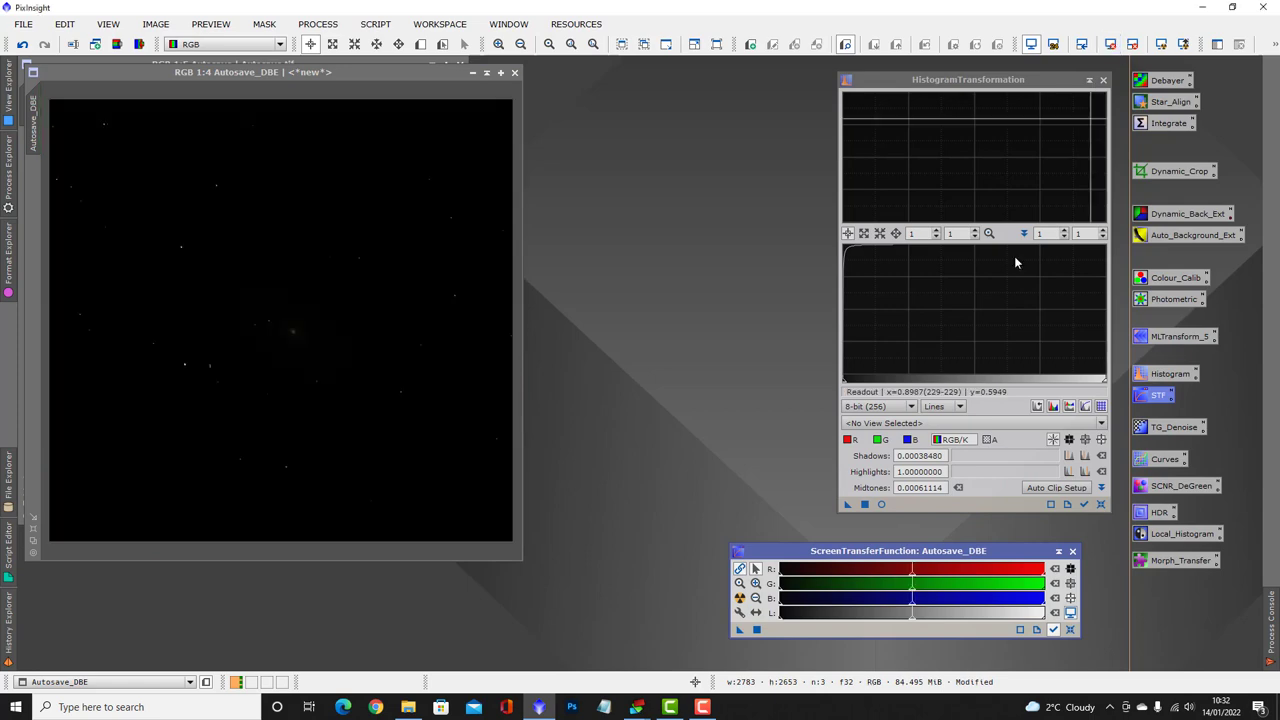
drag(846, 505, 468, 348)
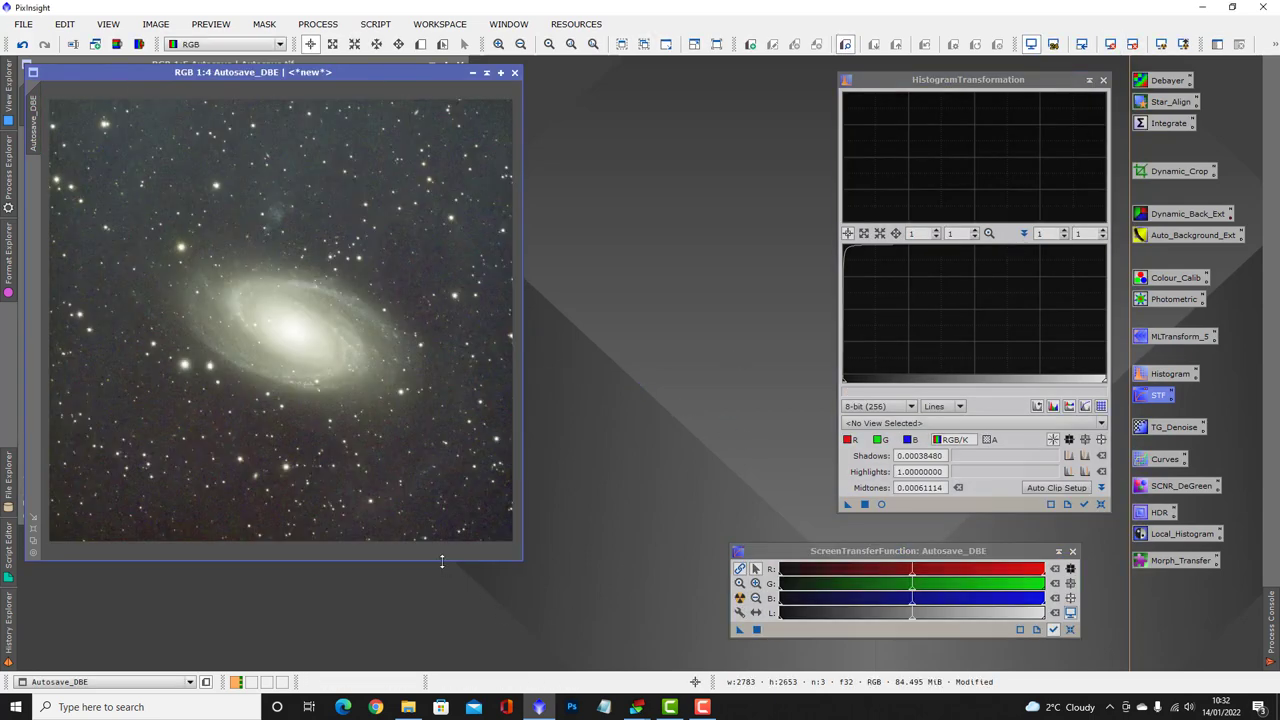
click(1072, 551)
click(1103, 80)
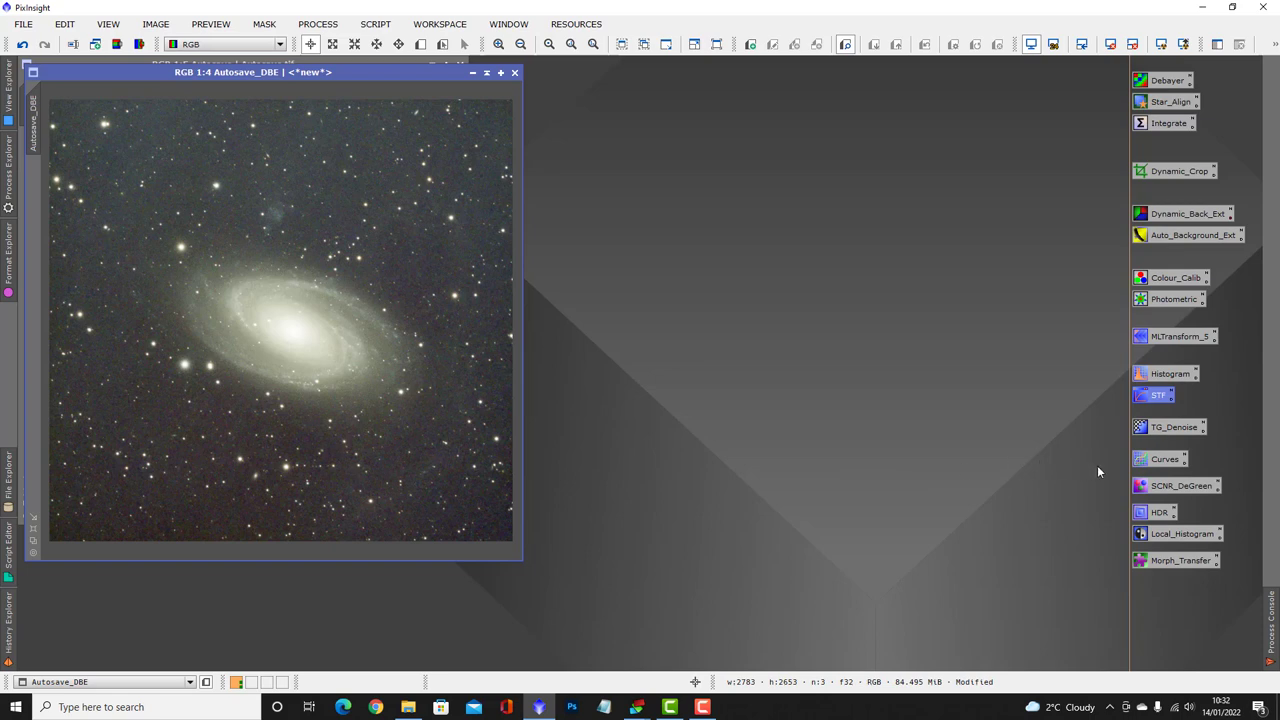
Shape an RGB/K S-curve in CurvesTransformation with real-time preview, using points at about 0.840 in, 0.884 out and 0.147 in, 0.065 out.
double_click(1164, 460)
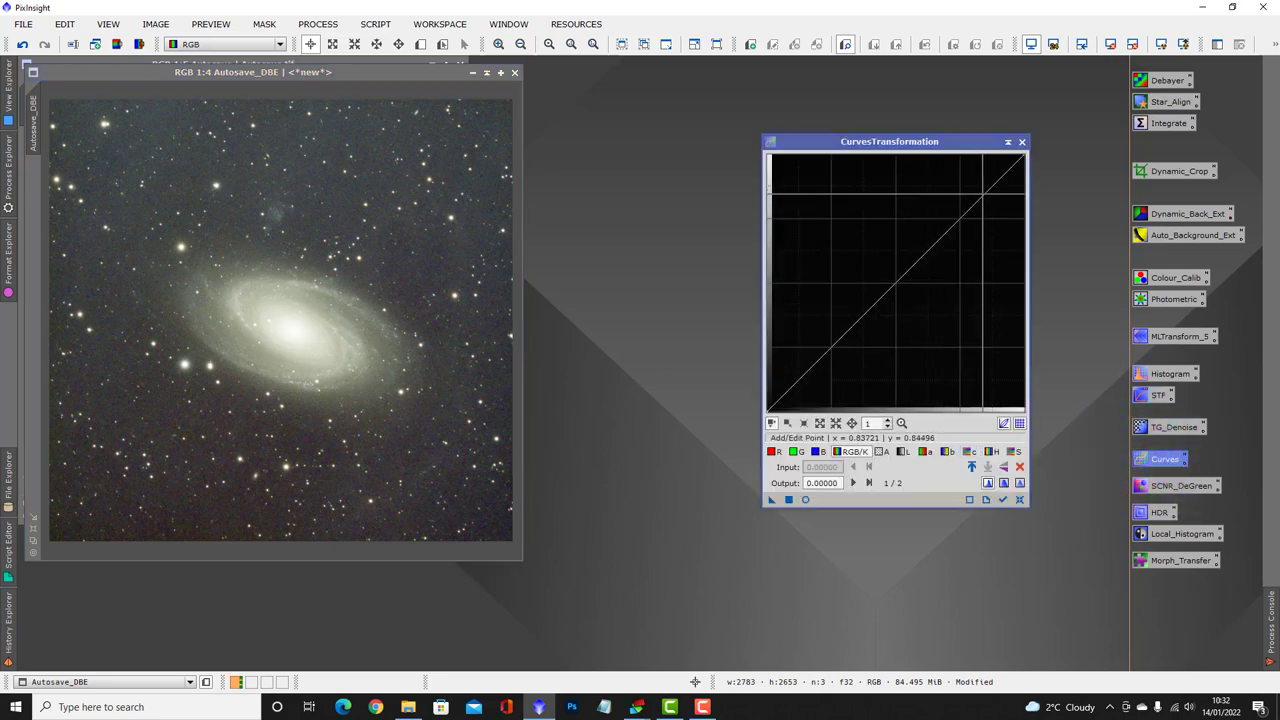
drag(982, 194, 984, 187)
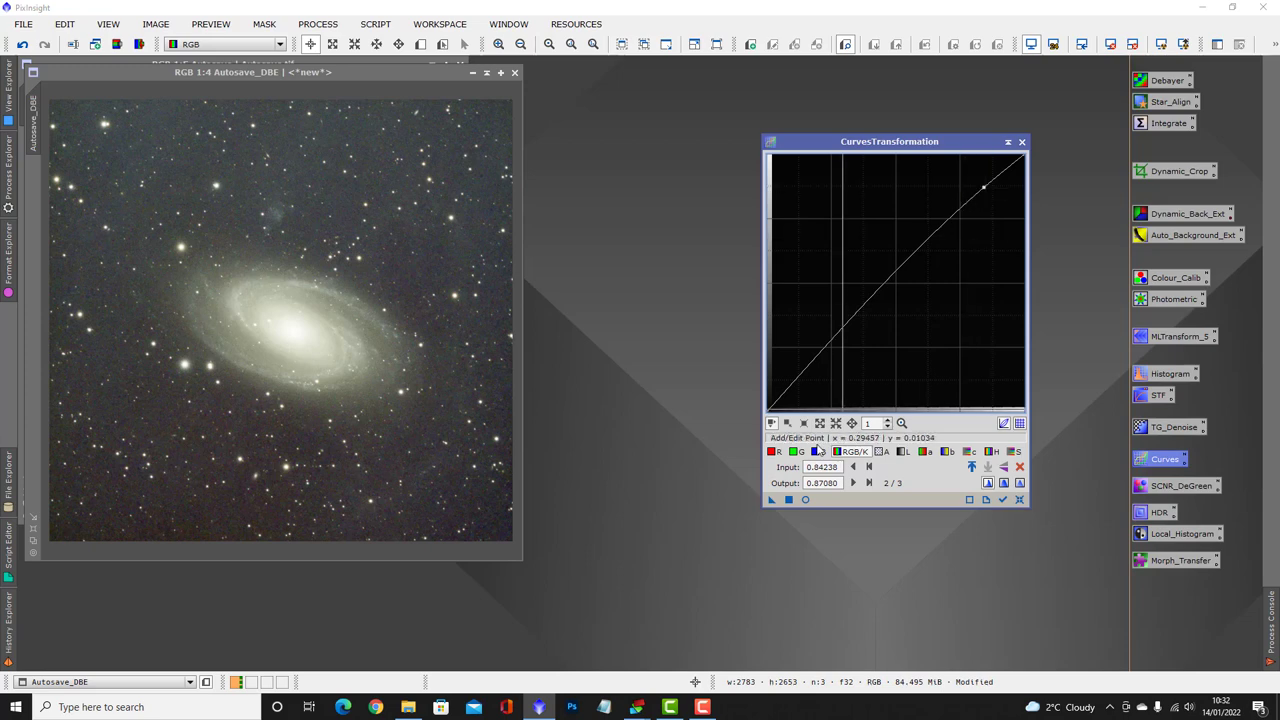
click(805, 500)
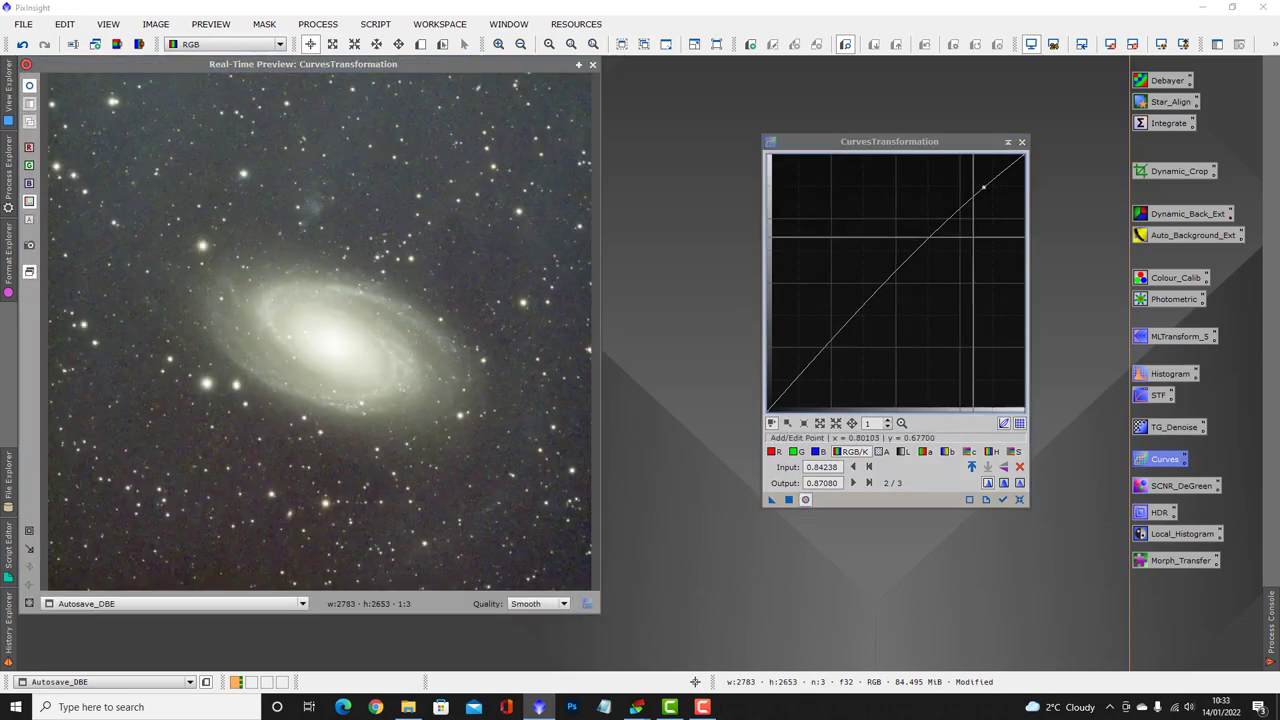
drag(984, 191, 985, 184)
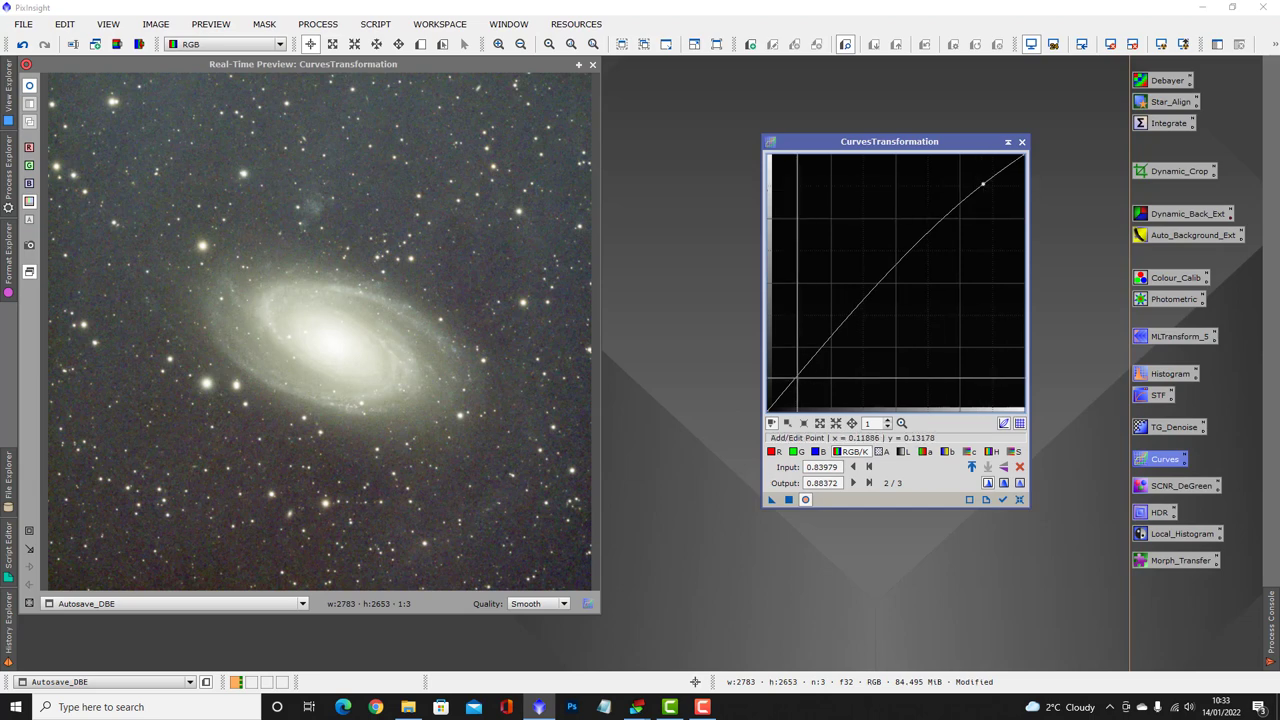
click(794, 391)
drag(793, 391, 805, 396)
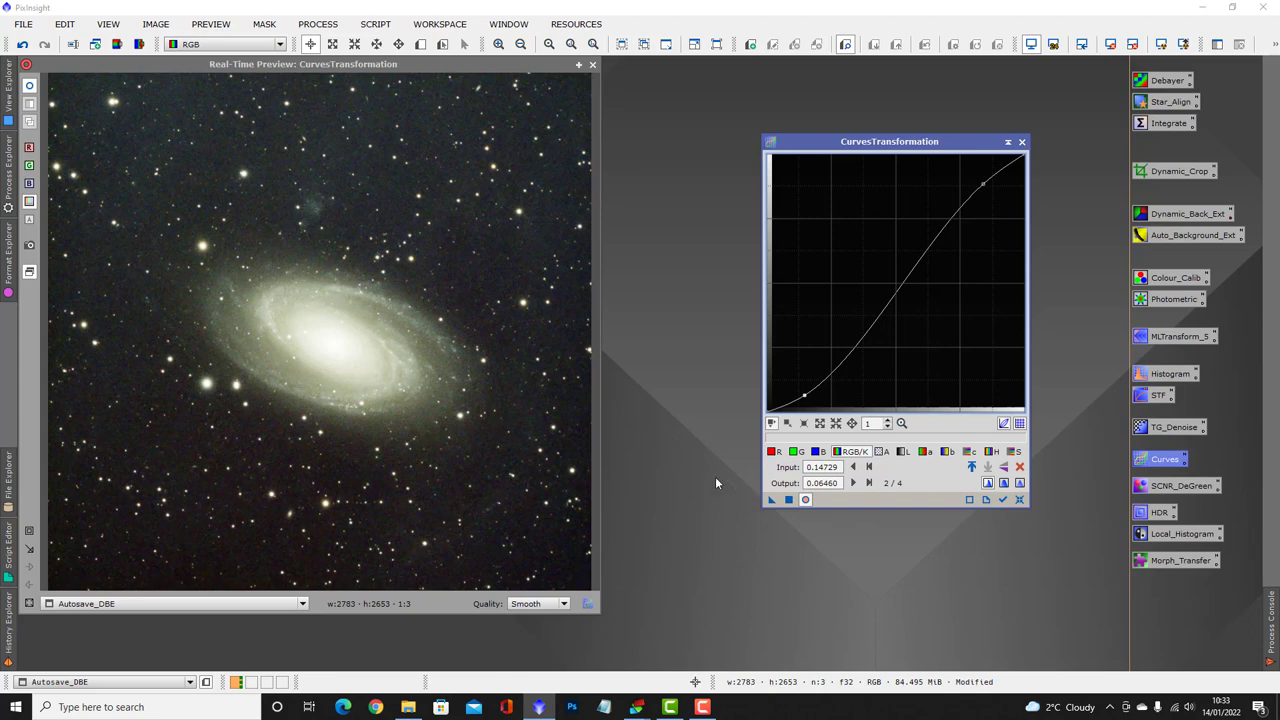
Close the real-time preview, apply the RGB/K S-curve to Autosave_DBE, and undo and redo it to compare the result.
click(594, 67)
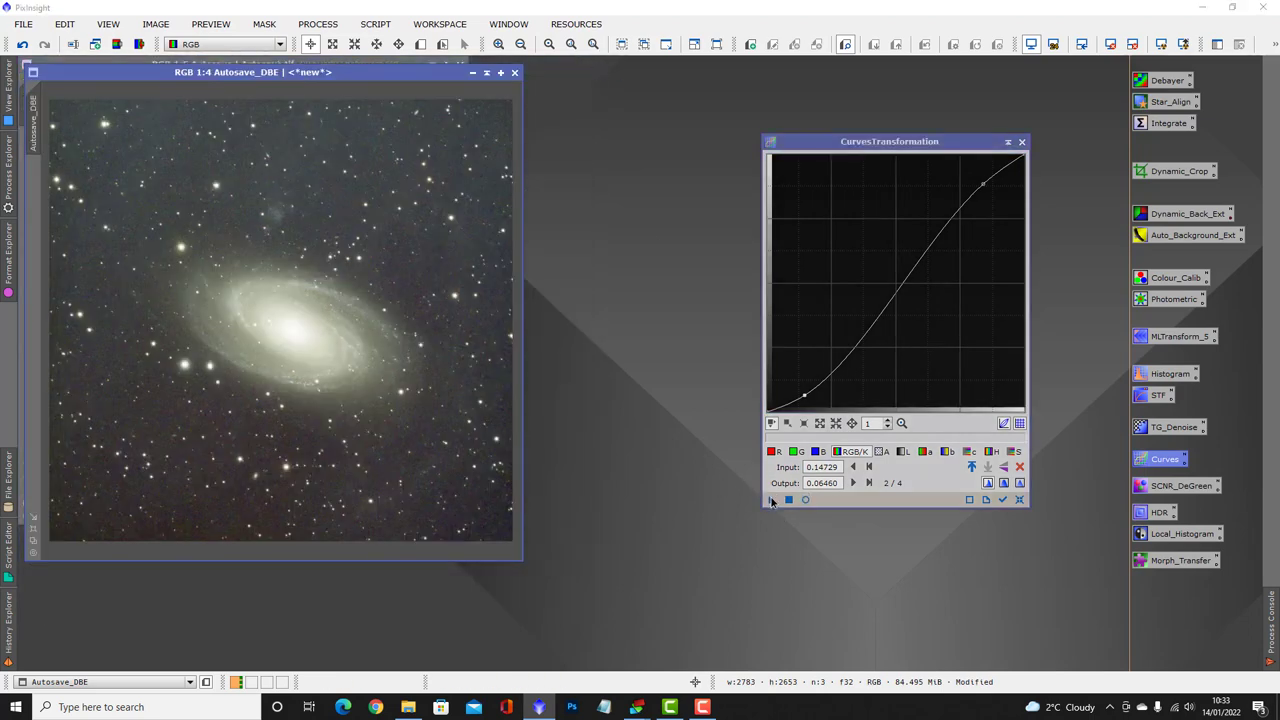
drag(772, 502, 474, 383)
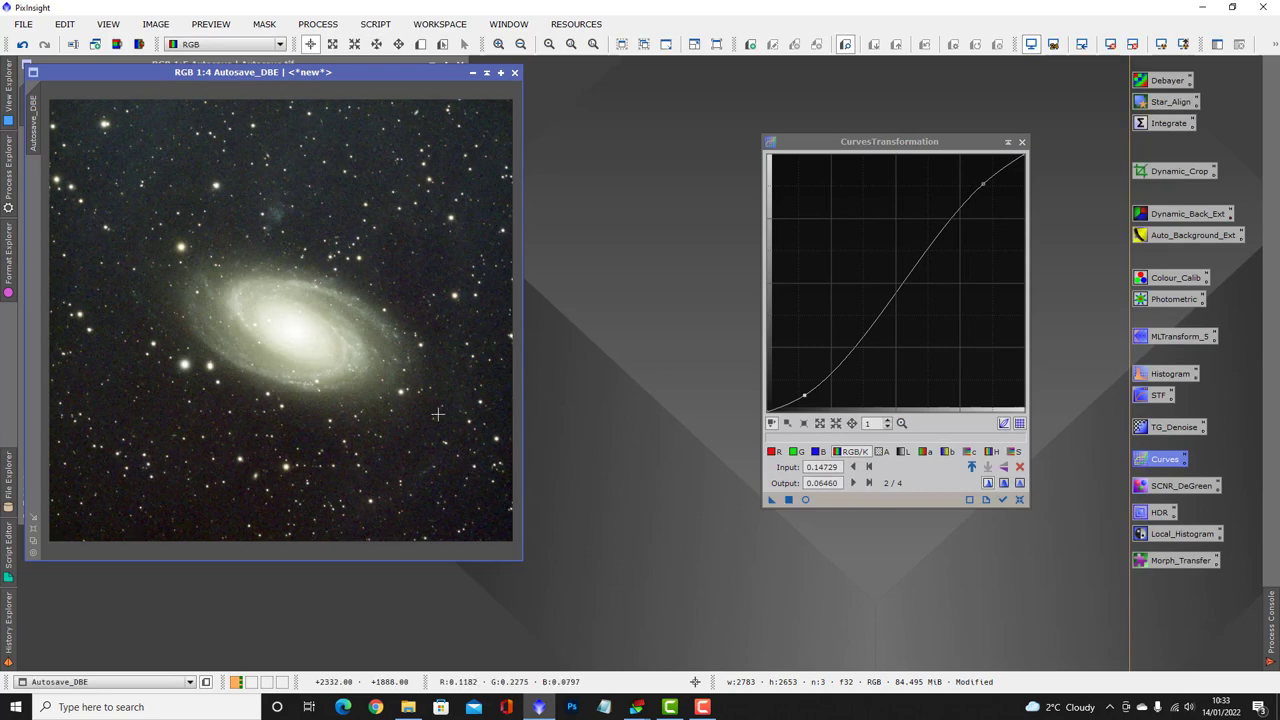
key(ctrl+z)
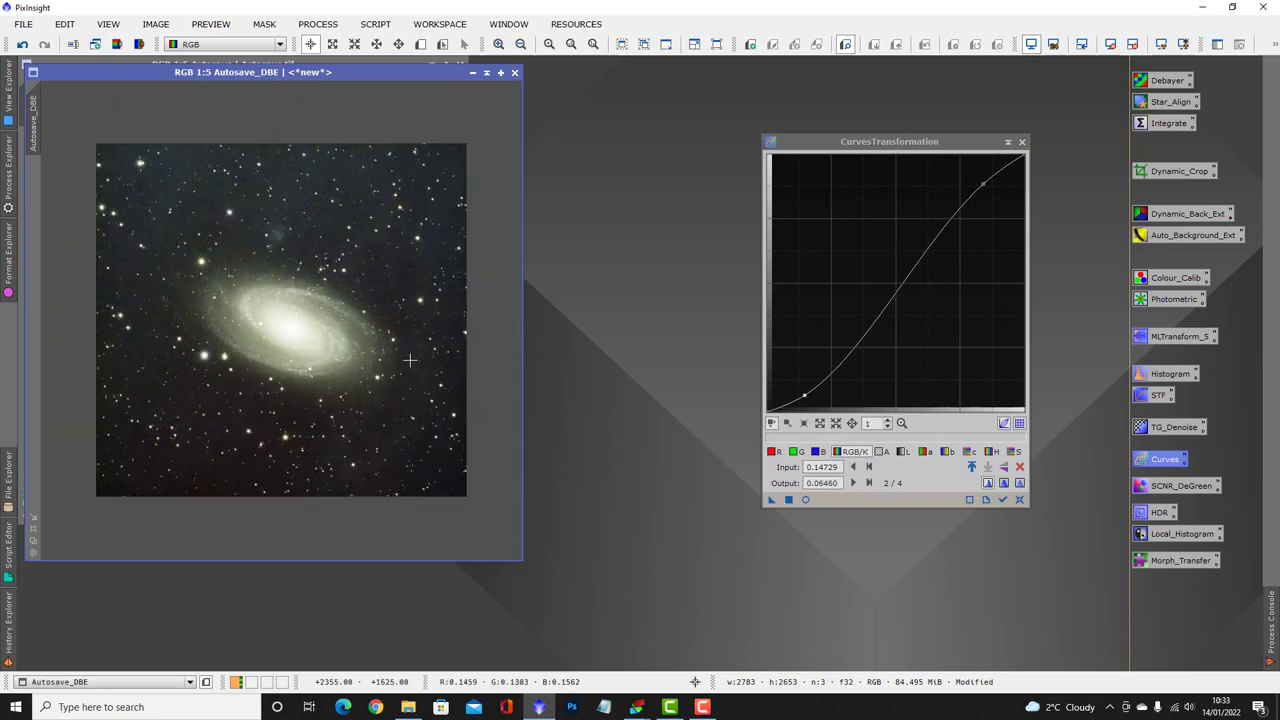
key(ctrl+y)
scroll(410, 360, up, 1)
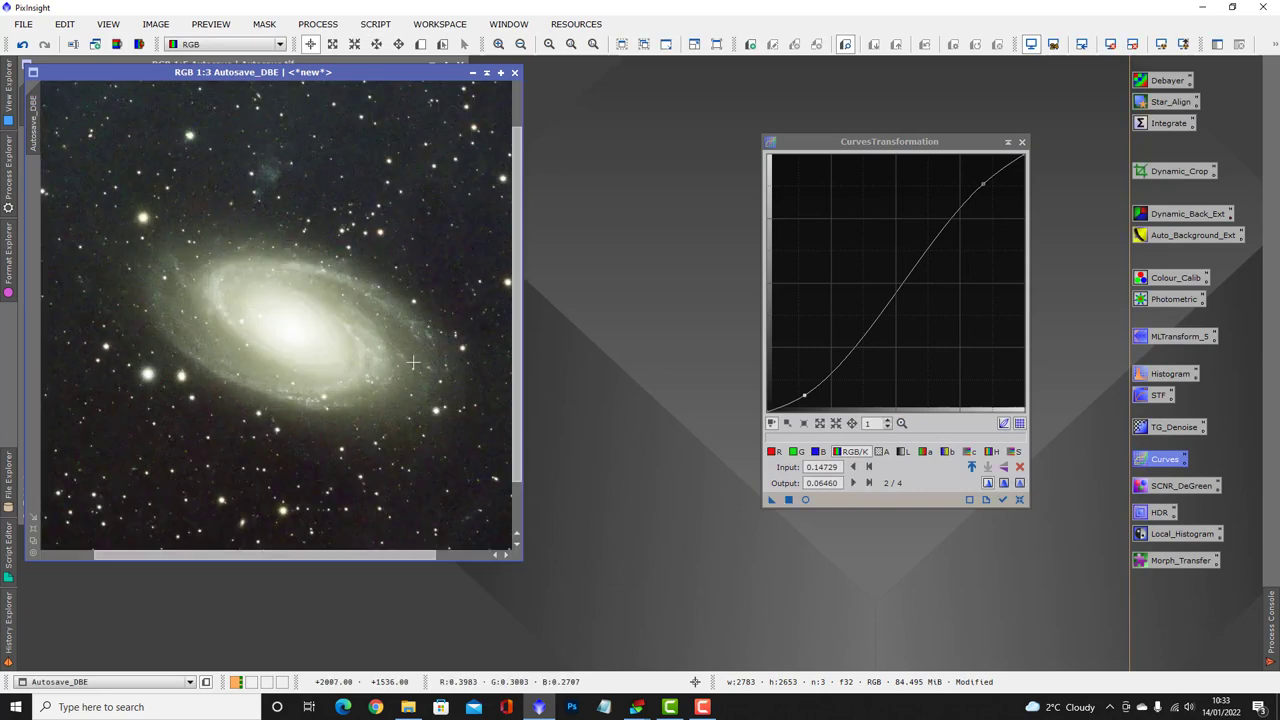
Try a reset hue curve in real-time preview, adding a point at about 0.674 in, 0.798 out and moving it to about 0.876 in, 0.879 out.
click(991, 452)
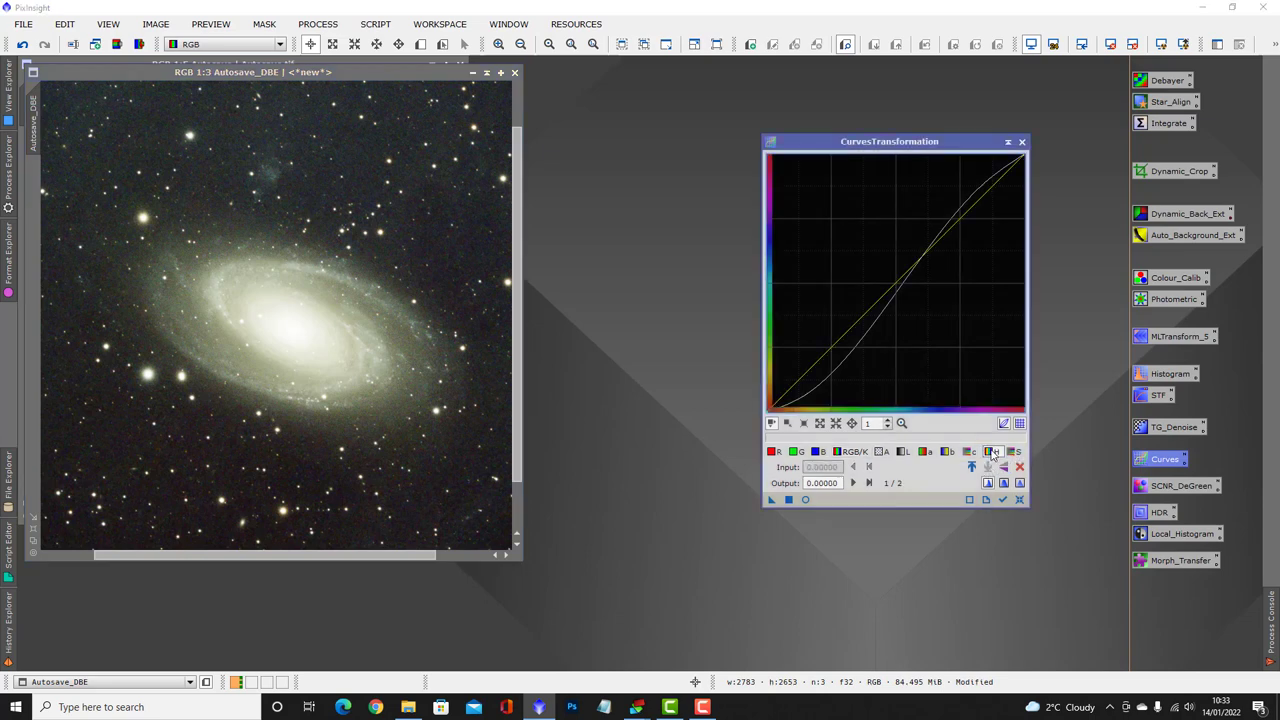
click(1004, 423)
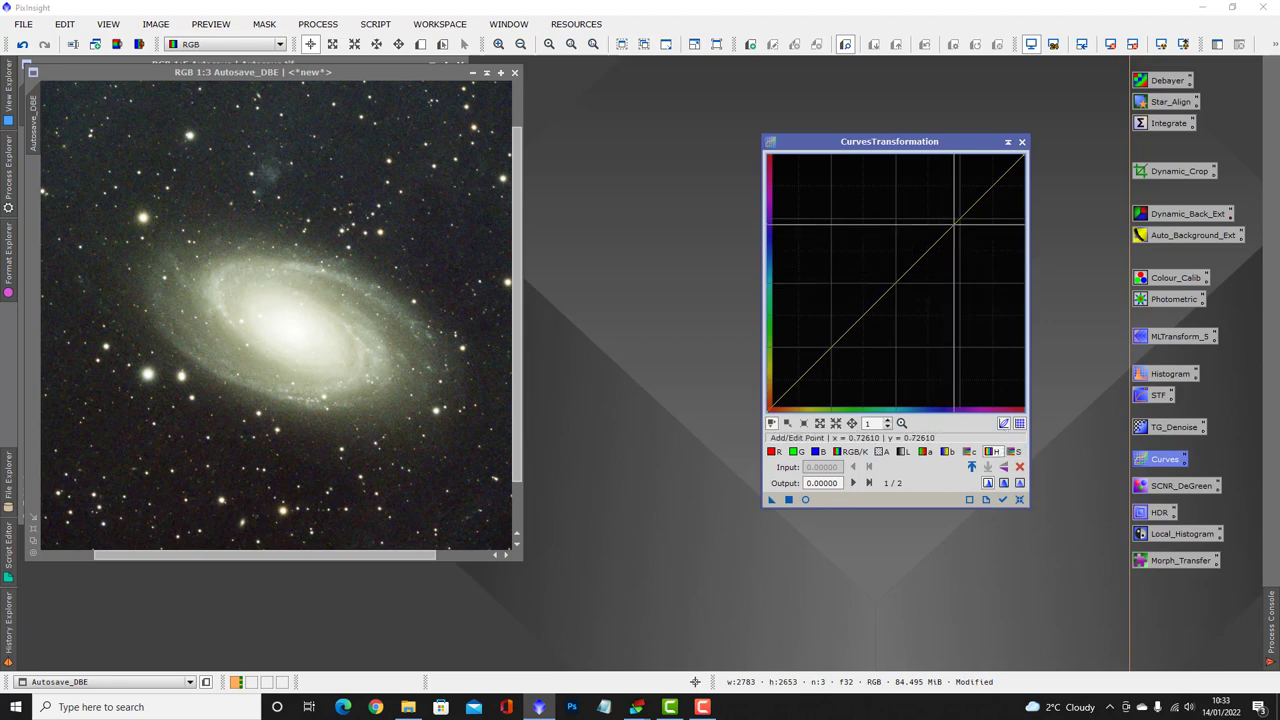
drag(955, 224, 940, 206)
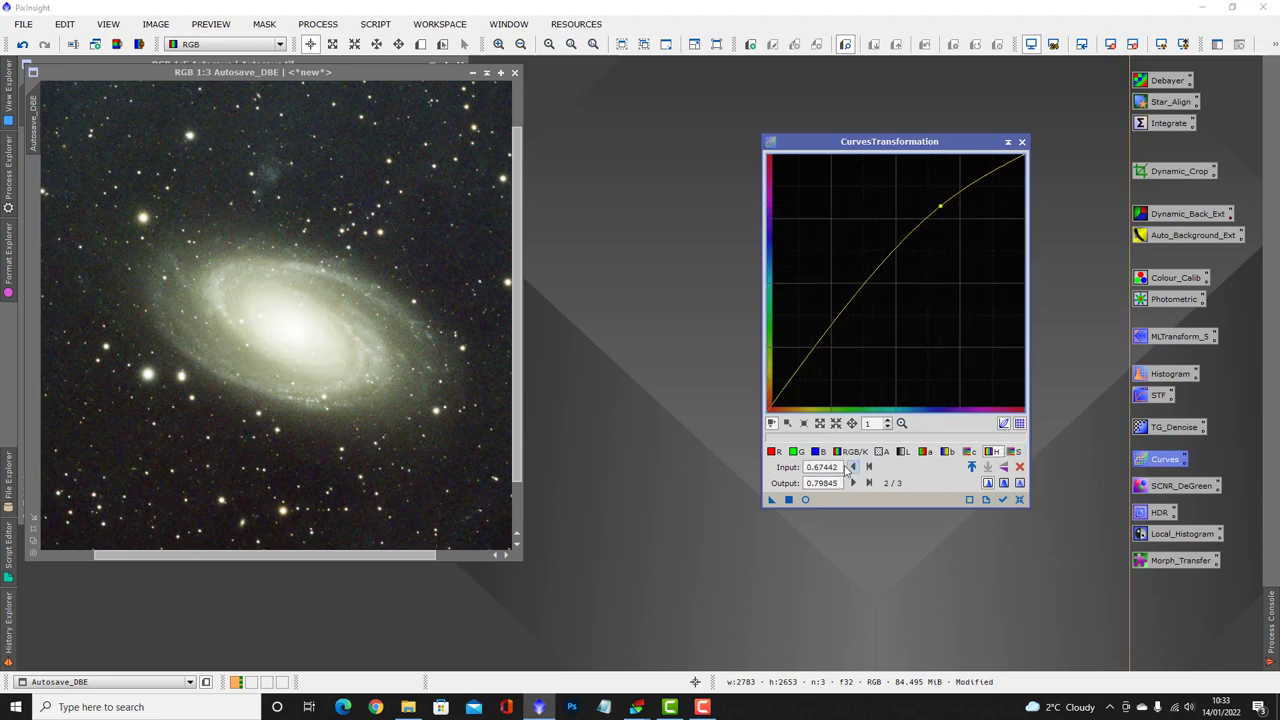
click(805, 499)
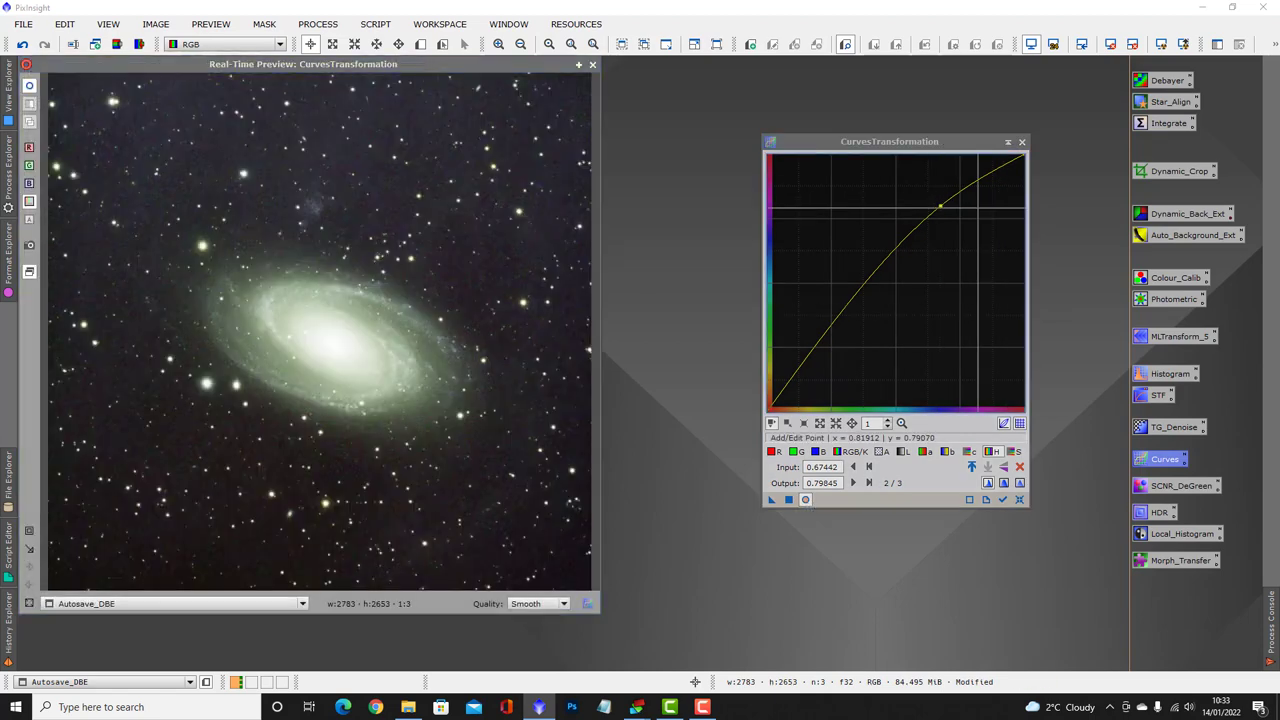
drag(940, 206, 992, 186)
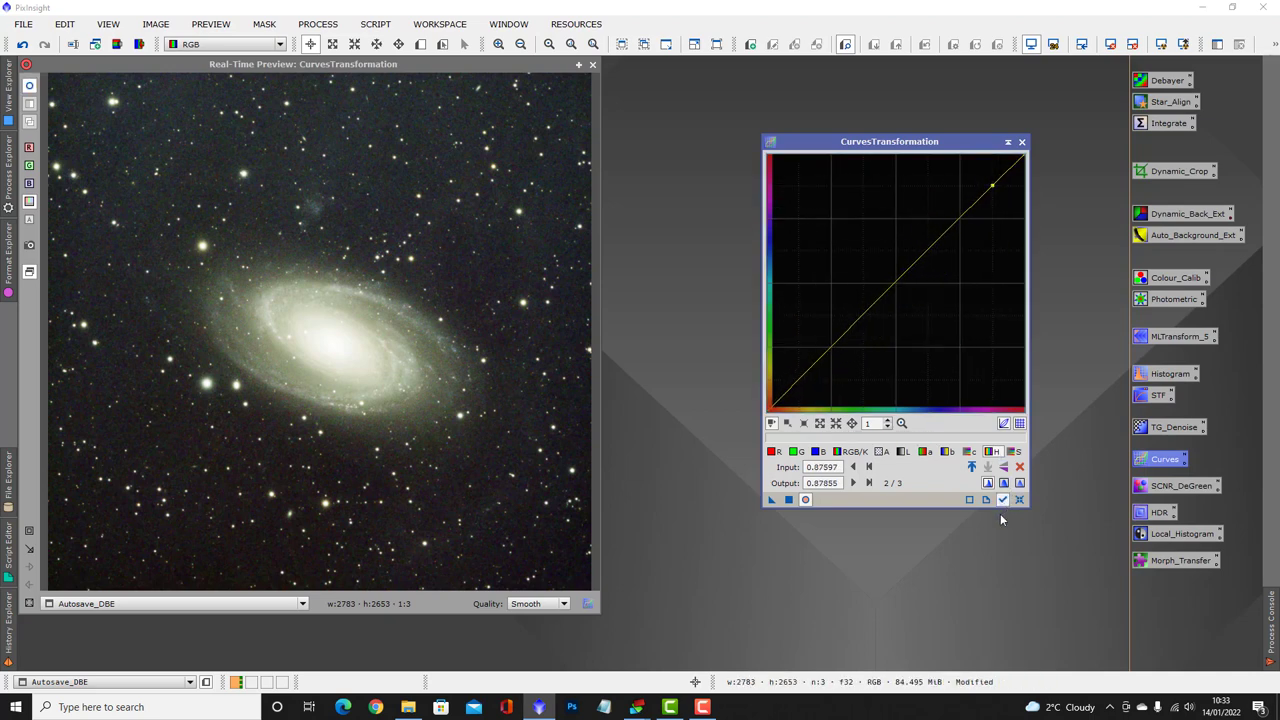
Try a saturation curve with a point at about 0.884 in, 0.765 out, and toggle the real-time preview to compare it with the original.
click(1017, 452)
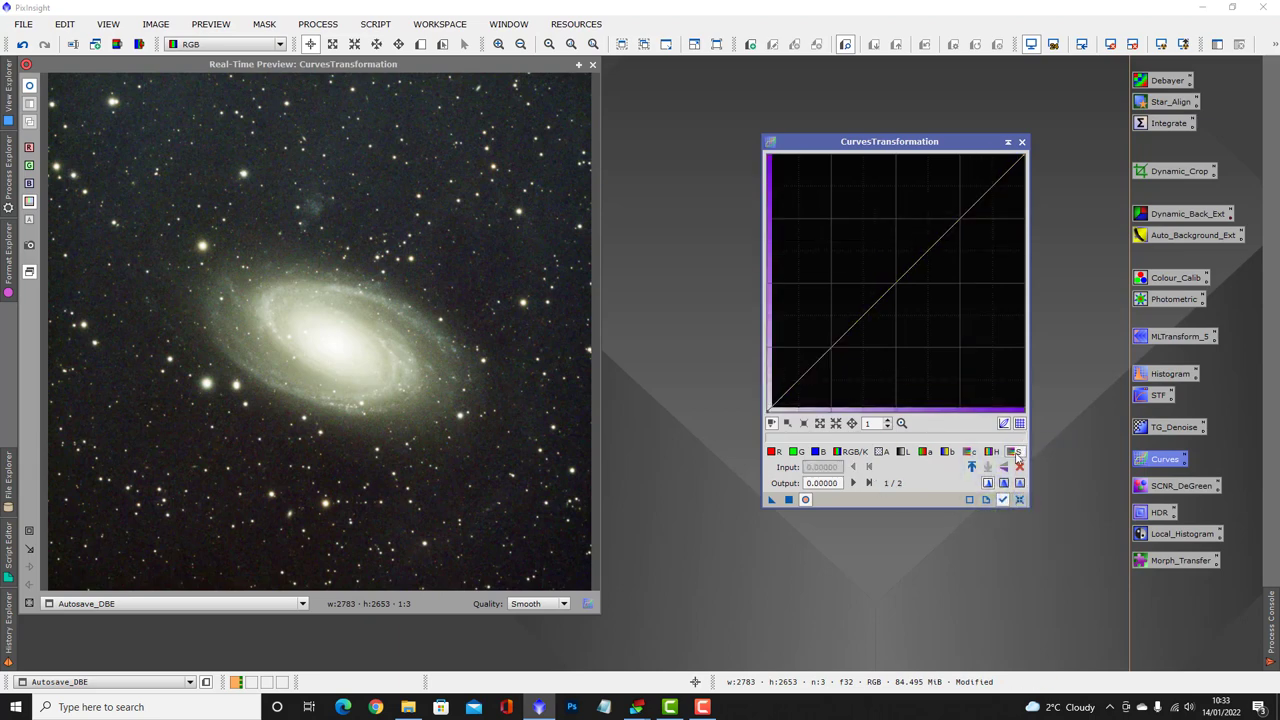
click(980, 194)
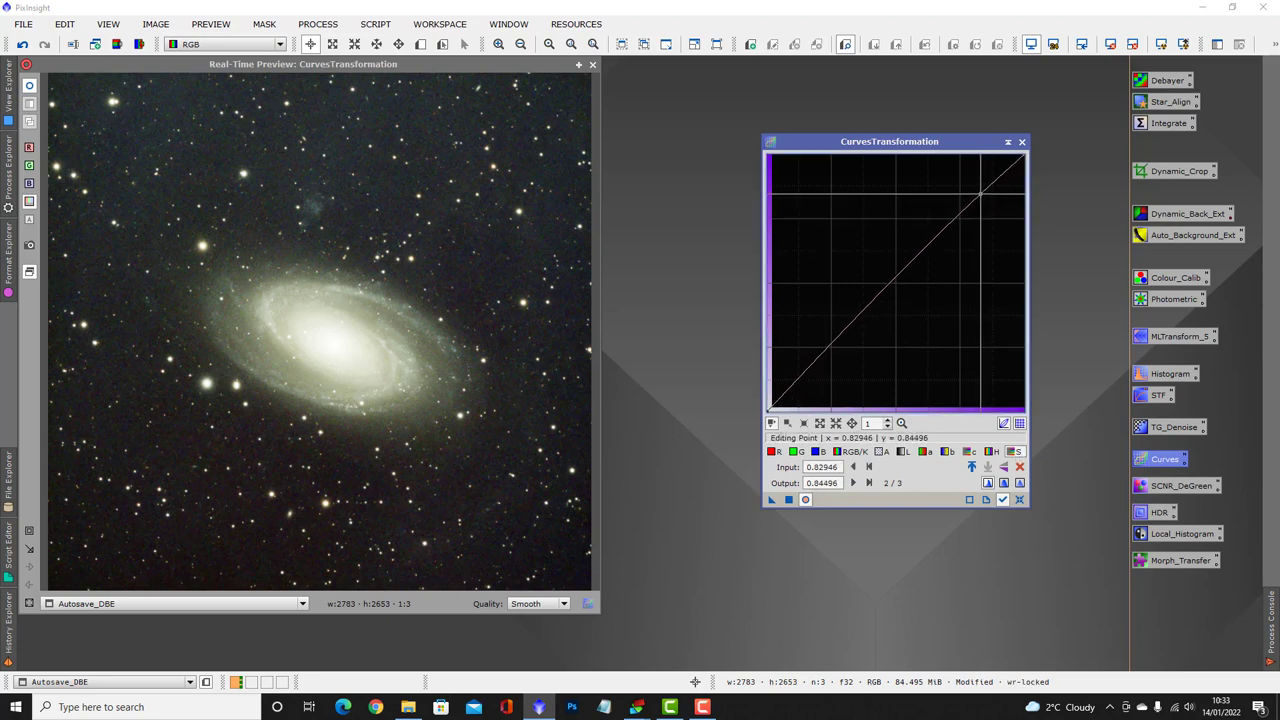
mouse_move(980, 194)
mouse_down()
mouse_move(959, 190)
mouse_move(990, 236)
mouse_move(995, 222)
mouse_move(993, 239)
mouse_move(991, 203)
mouse_move(994, 214)
mouse_up()
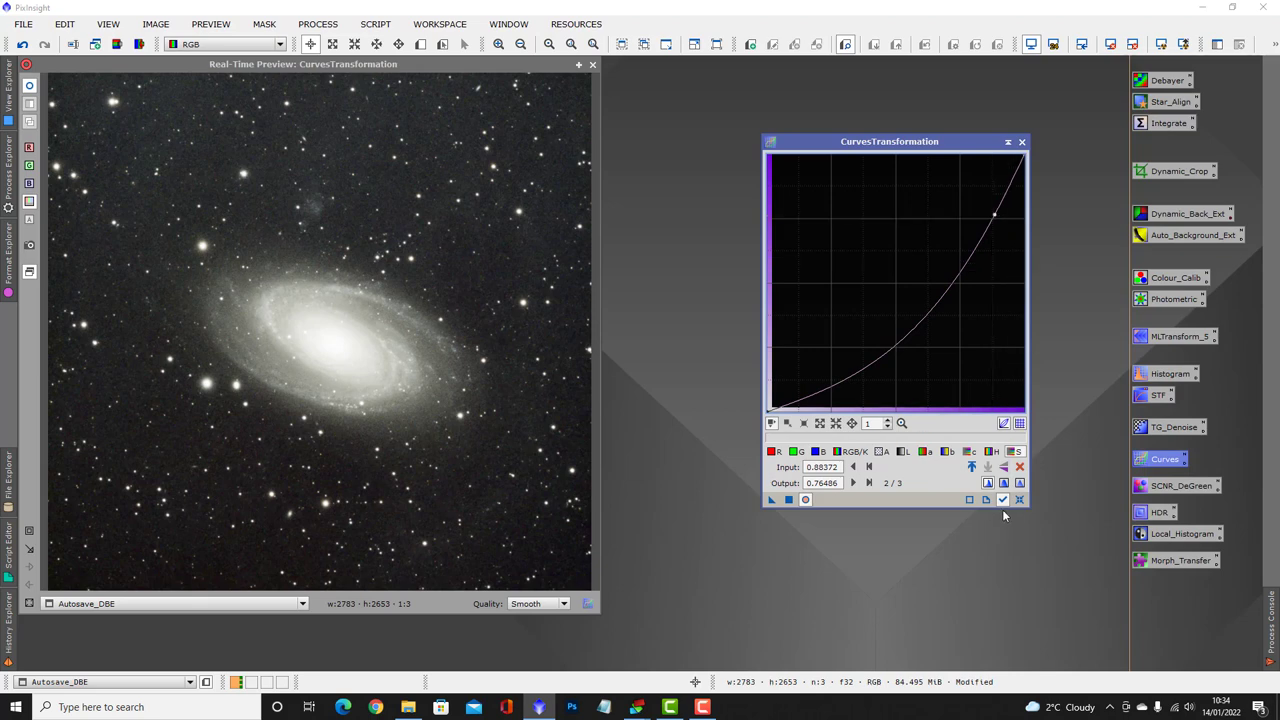
click(806, 501)
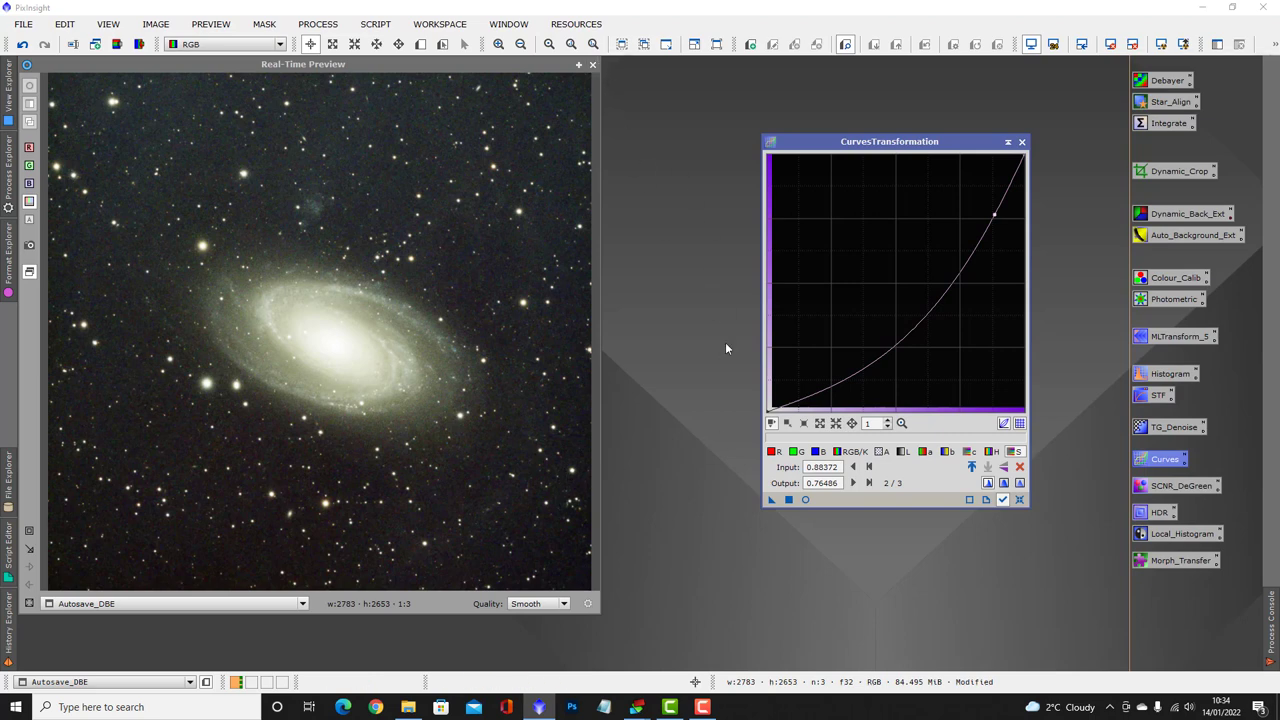
click(807, 500)
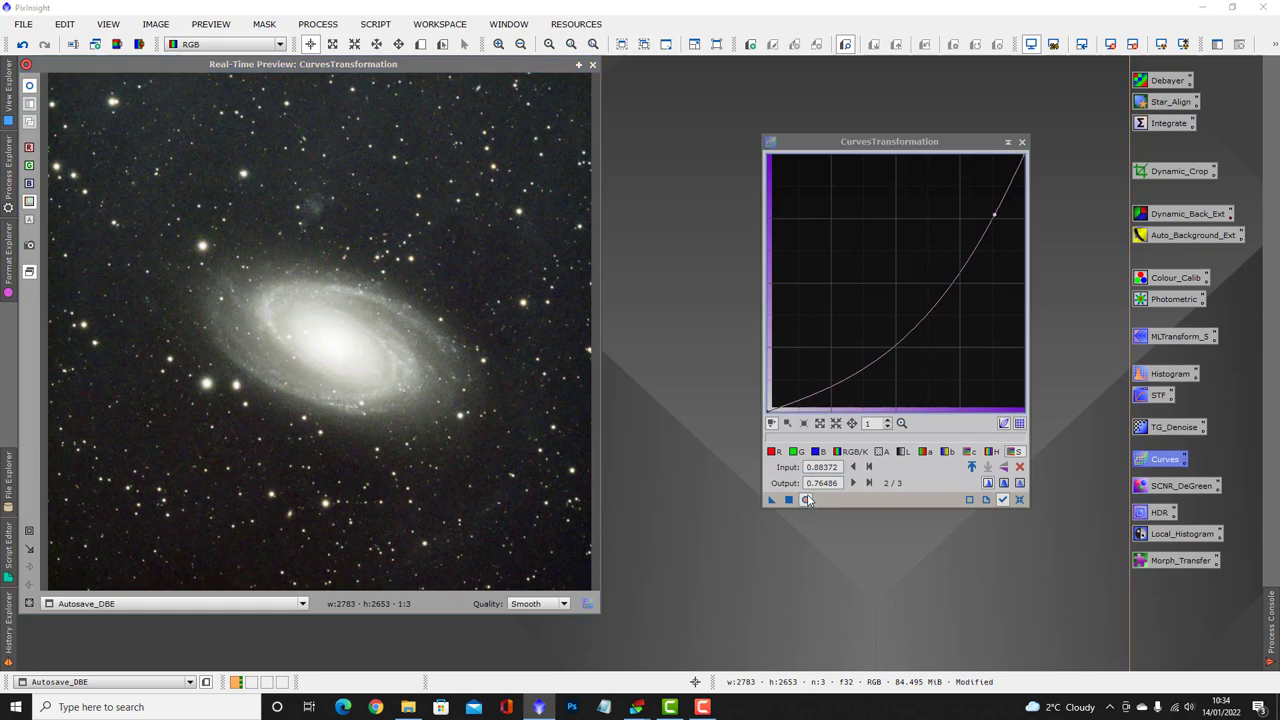
click(806, 500)
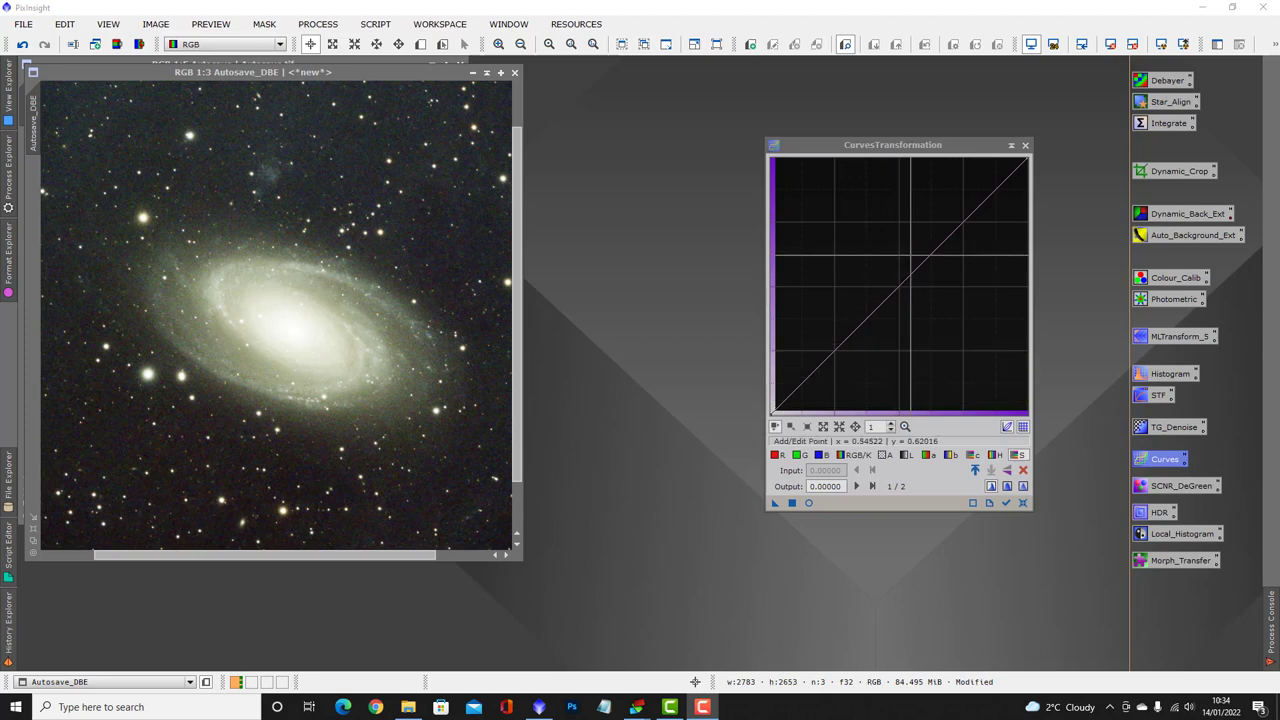
Shape a saturation curve with real-time preview, using one point at about 0.948 in, 0.894 out.
click(996, 455)
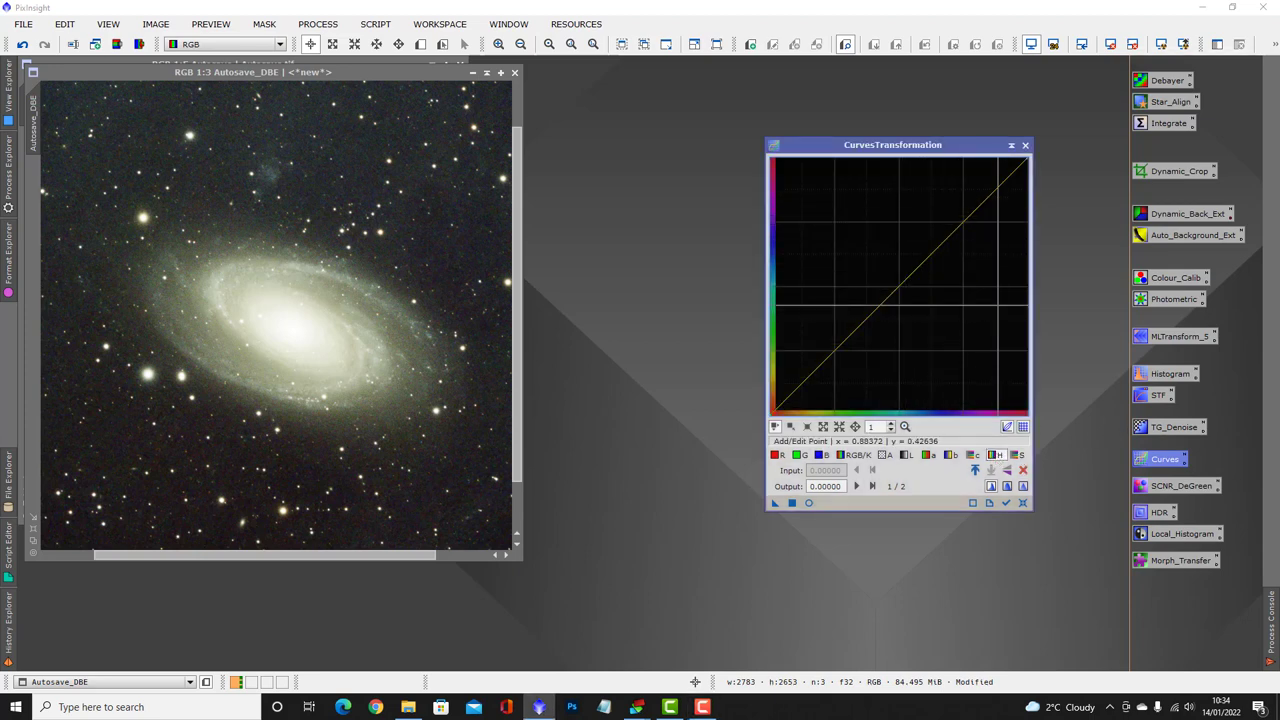
click(1017, 455)
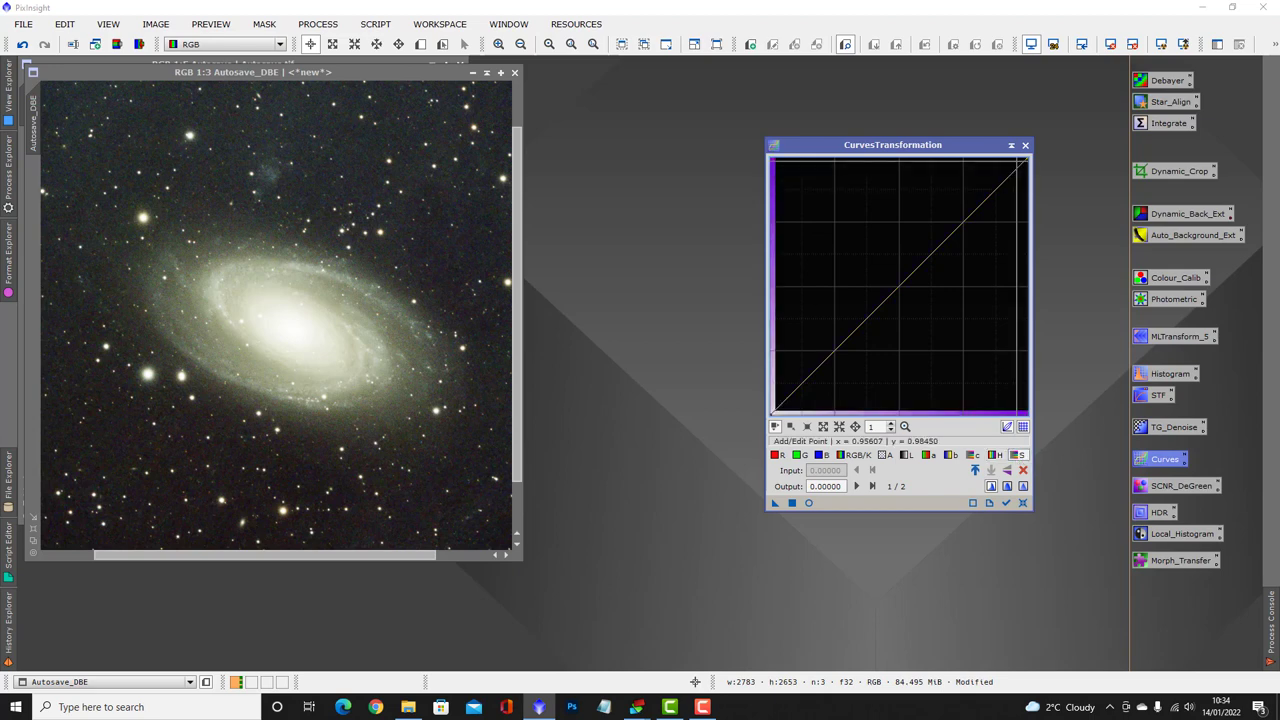
click(809, 503)
click(993, 195)
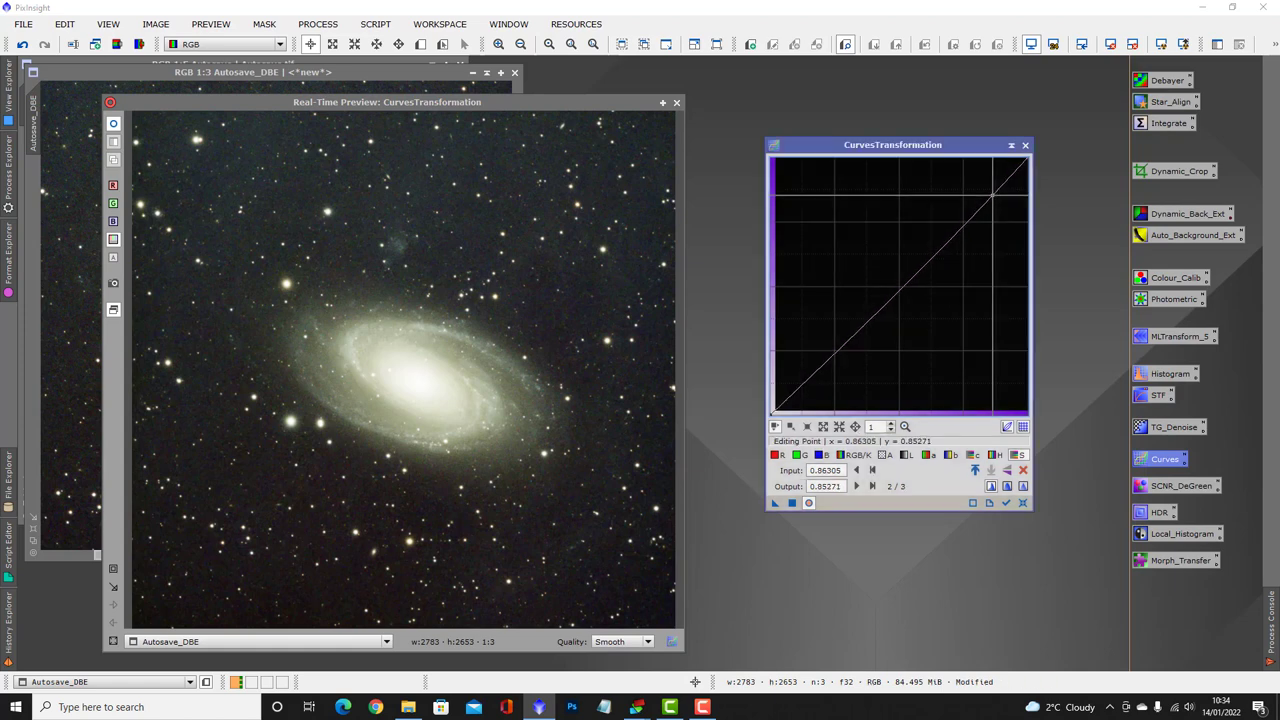
mouse_move(993, 195)
mouse_down()
mouse_move(1007, 203)
mouse_move(1014, 184)
mouse_up()
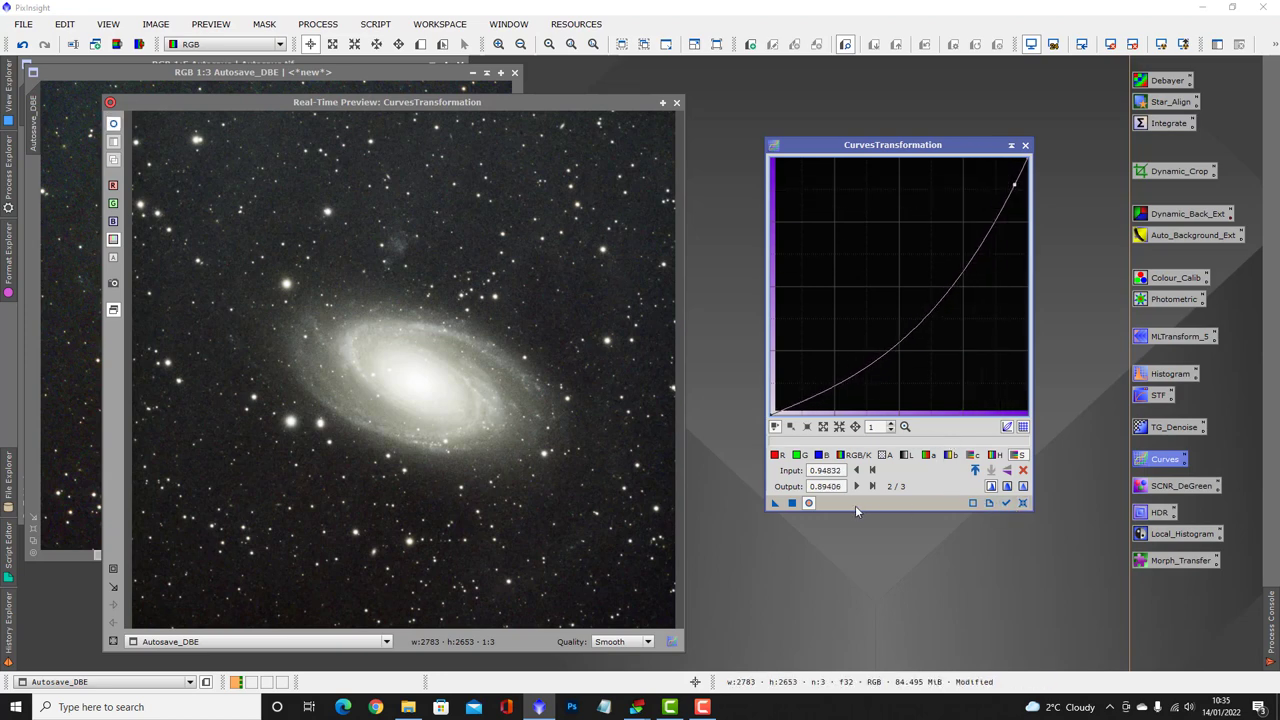
Close the real-time preview, apply the saturation curve to Autosave_DBE, and close CurvesTransformation.
click(676, 102)
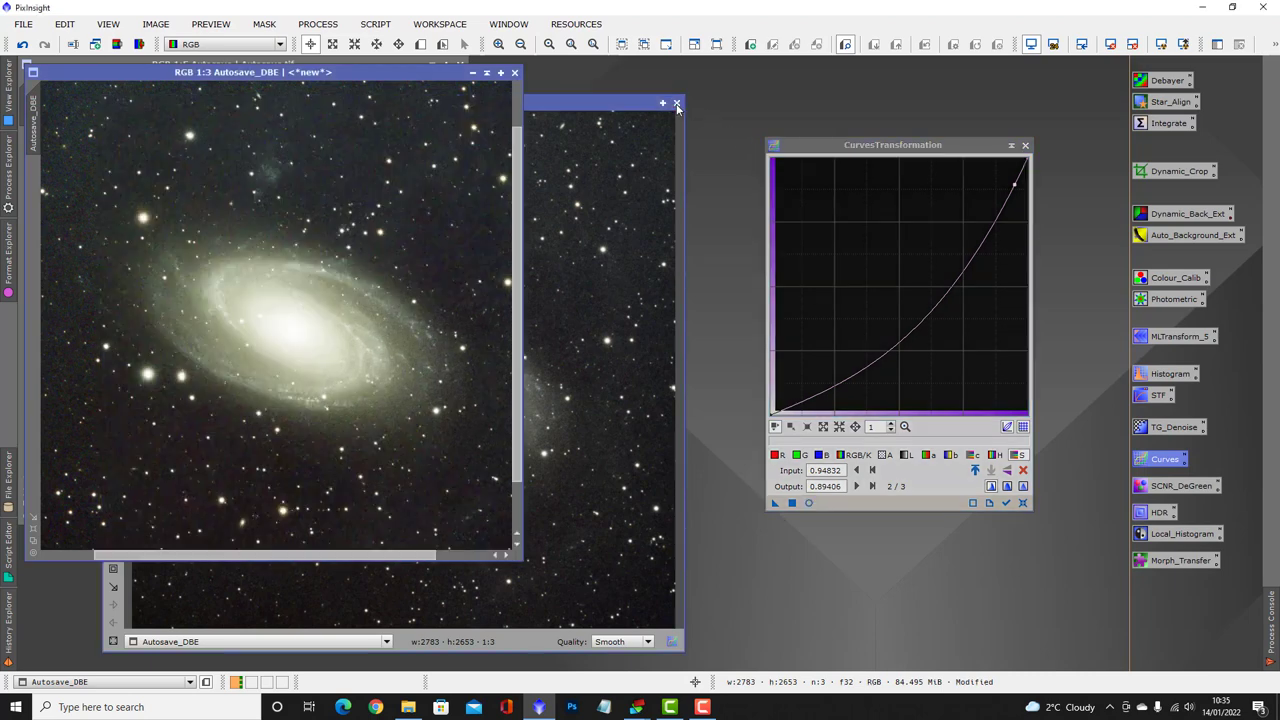
drag(772, 502, 450, 440)
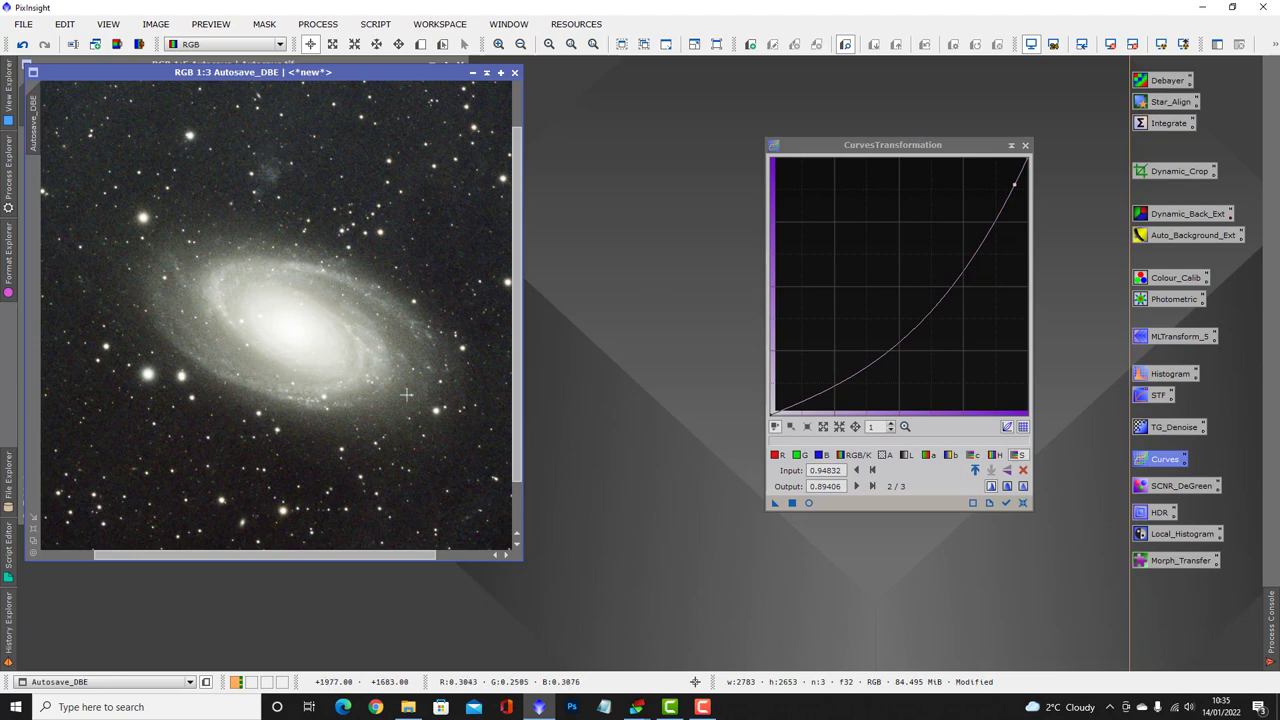
click(1025, 145)
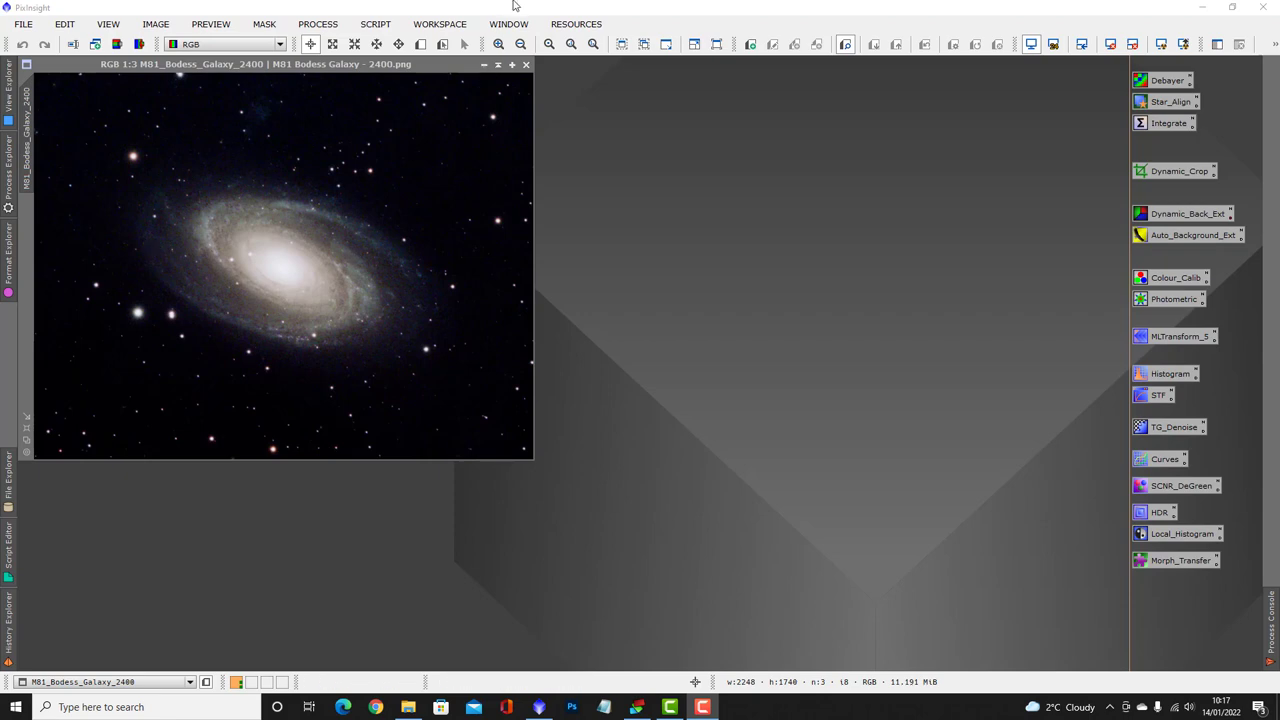
Close the M81_Bodess_Galaxy_2400 image and open the Blink process.
click(525, 64)
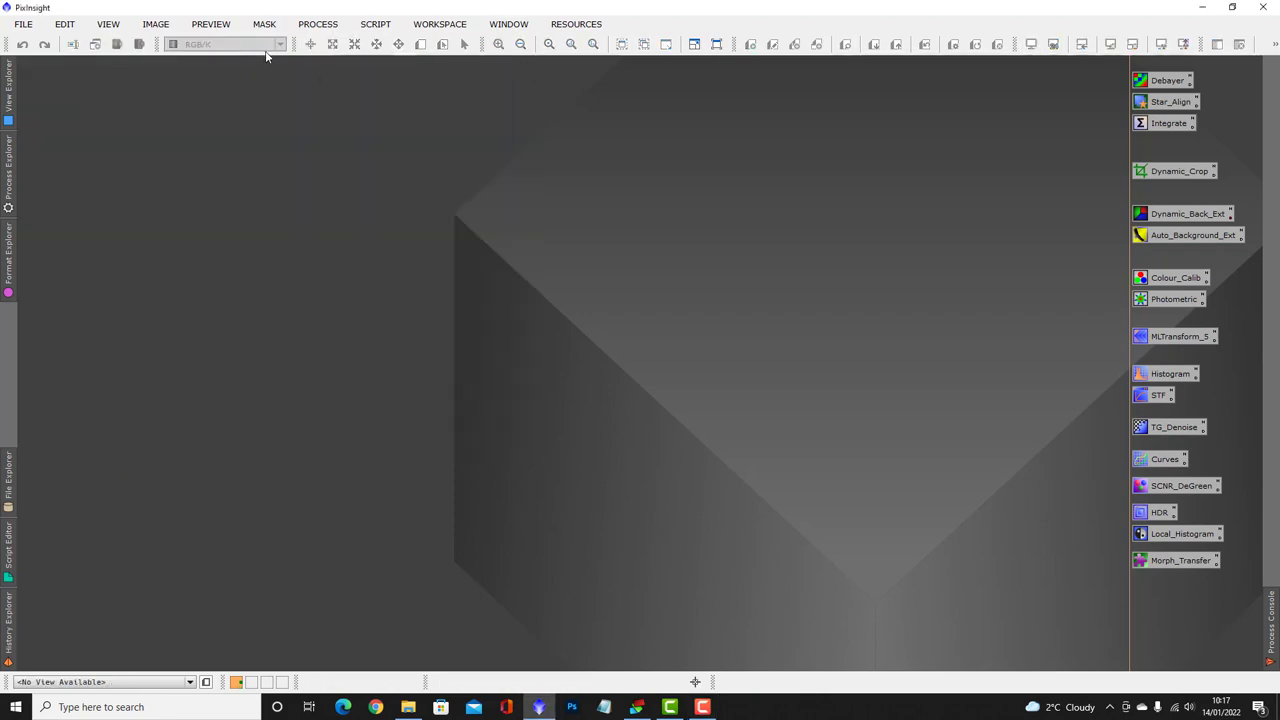
click(320, 27)
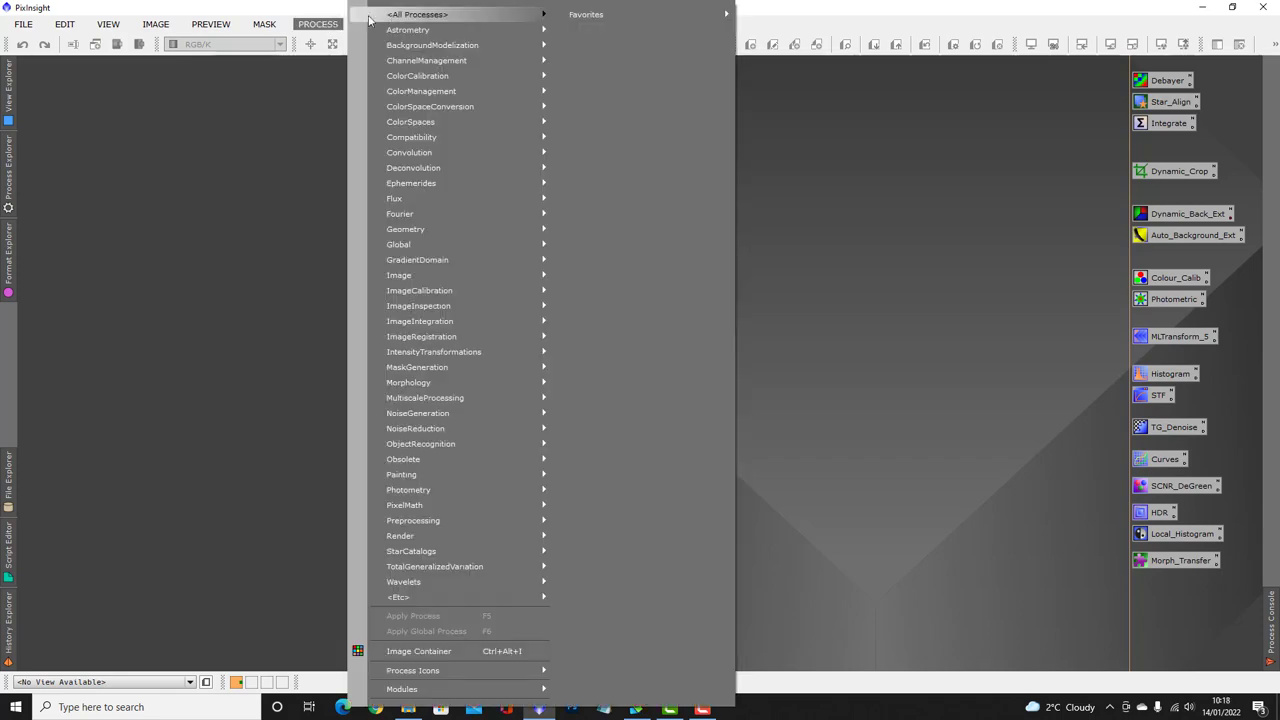
mouse_move(521, 20)
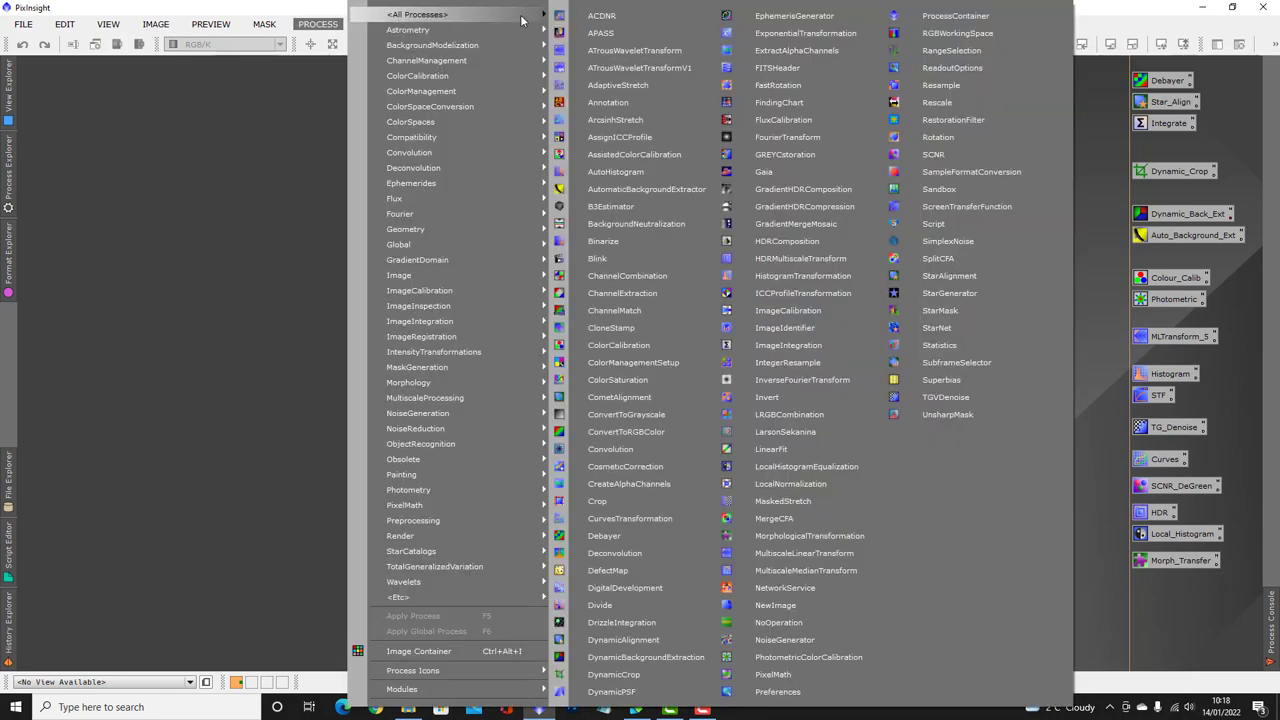
click(594, 262)
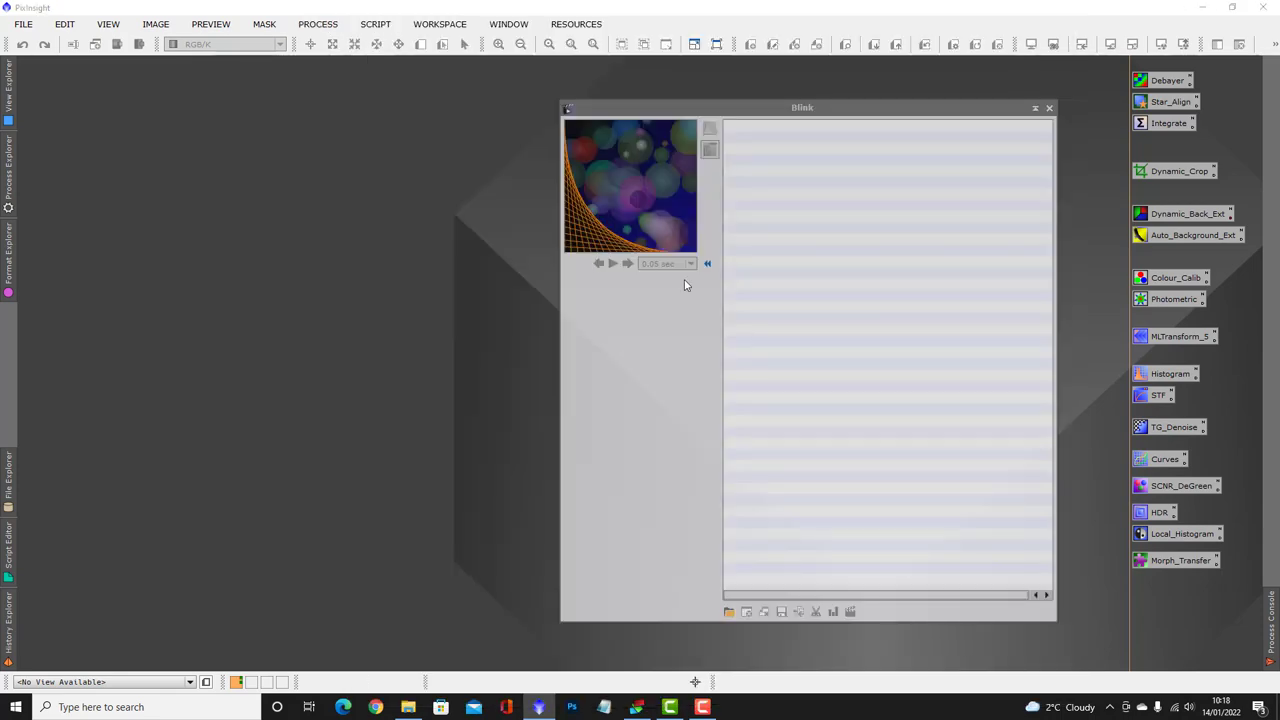
Load all the M 81 light frames from the Removed folder of Lights - 12-01-22 - Bodes into Blink.
click(729, 612)
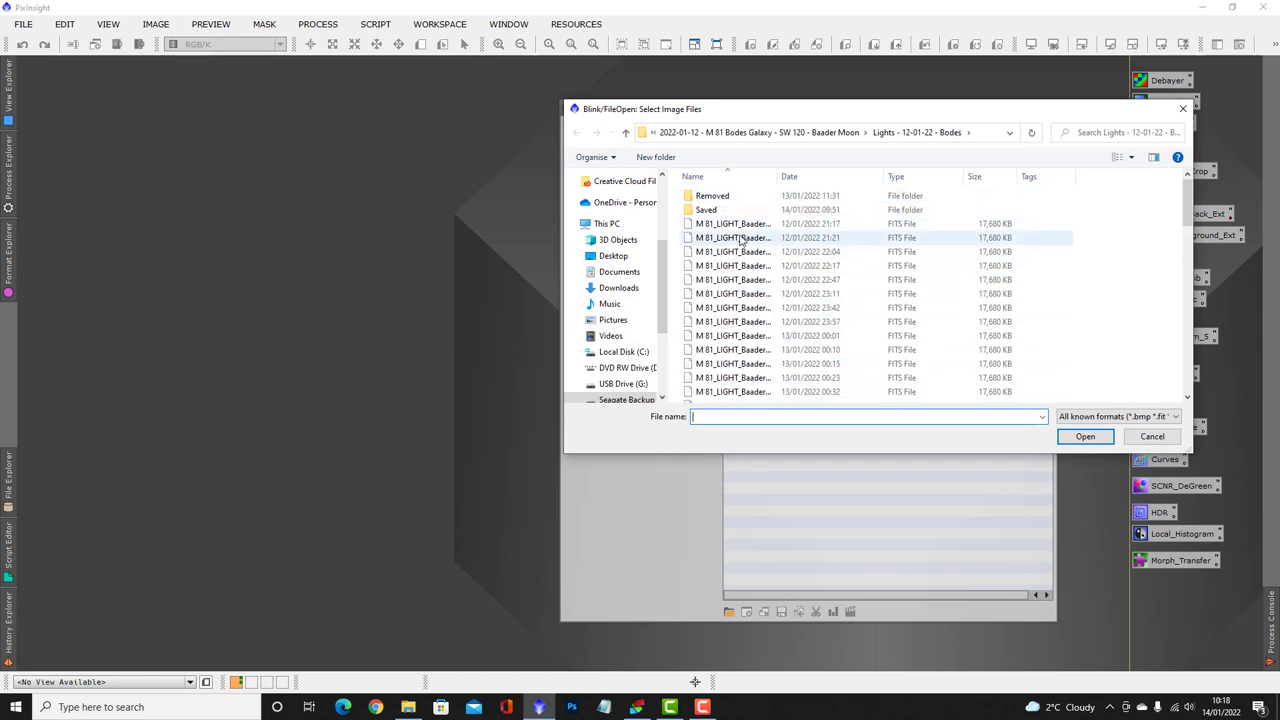
double_click(727, 198)
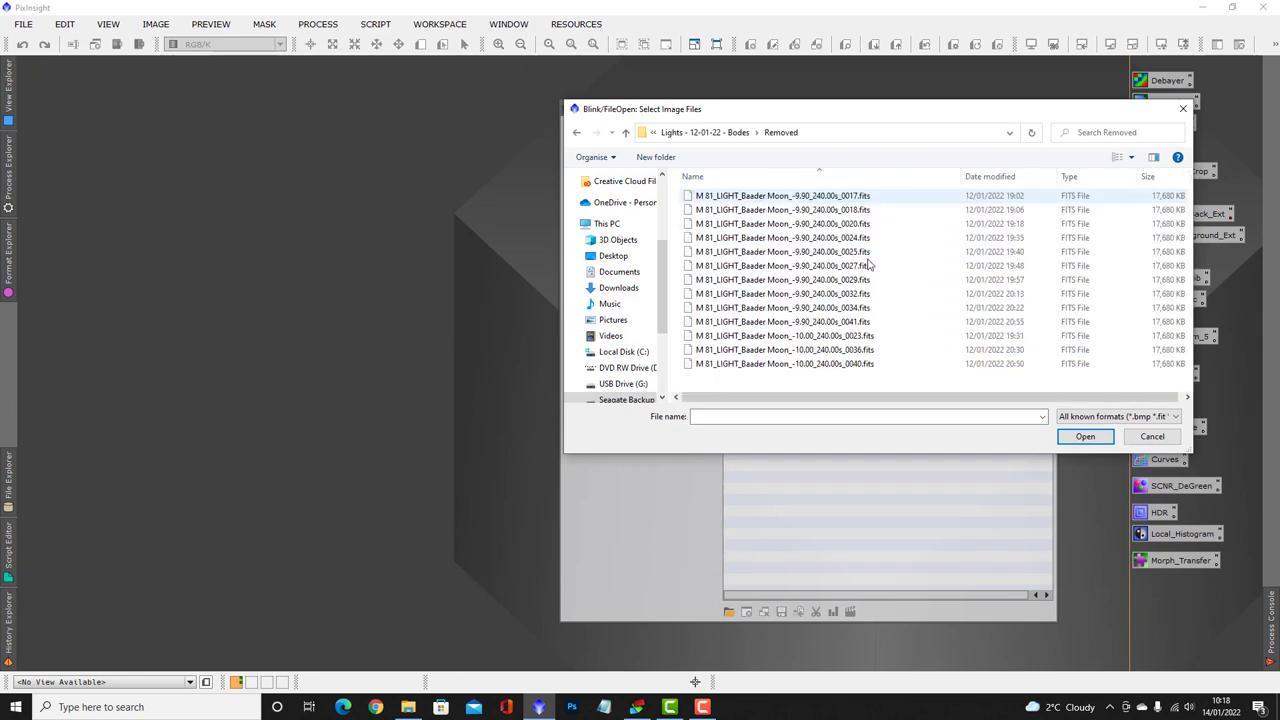
drag(853, 385, 858, 190)
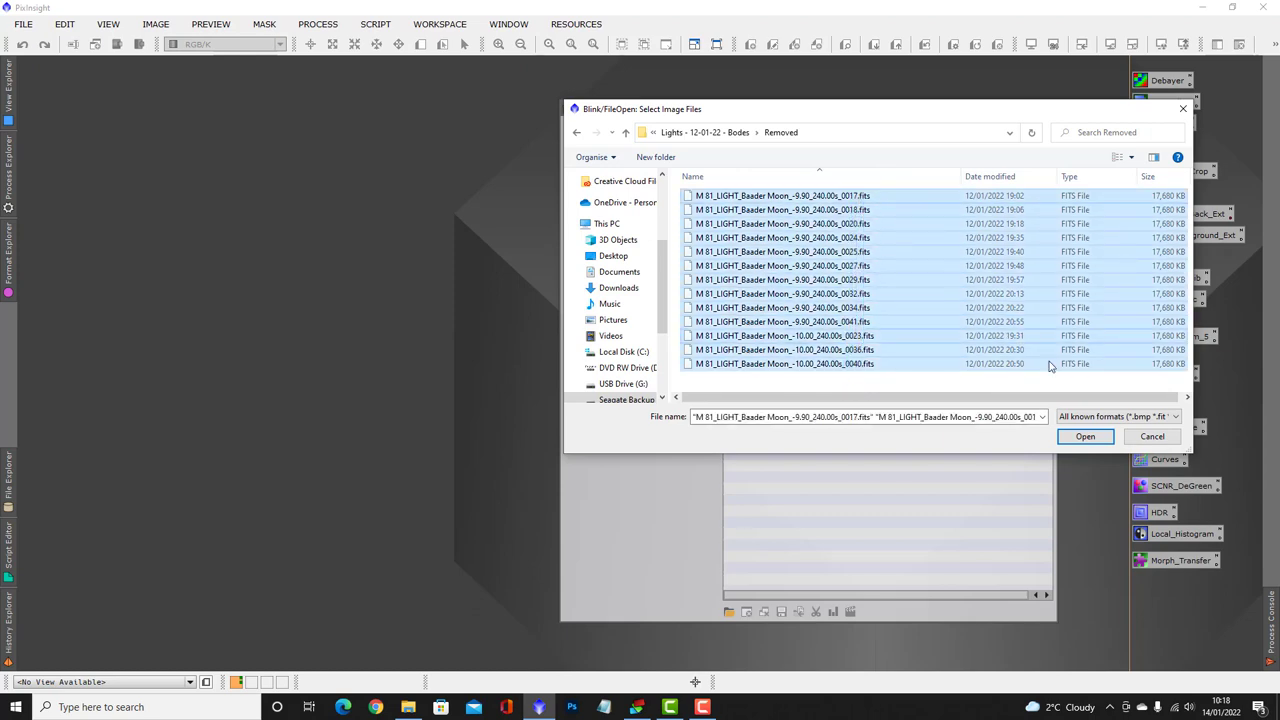
click(1085, 437)
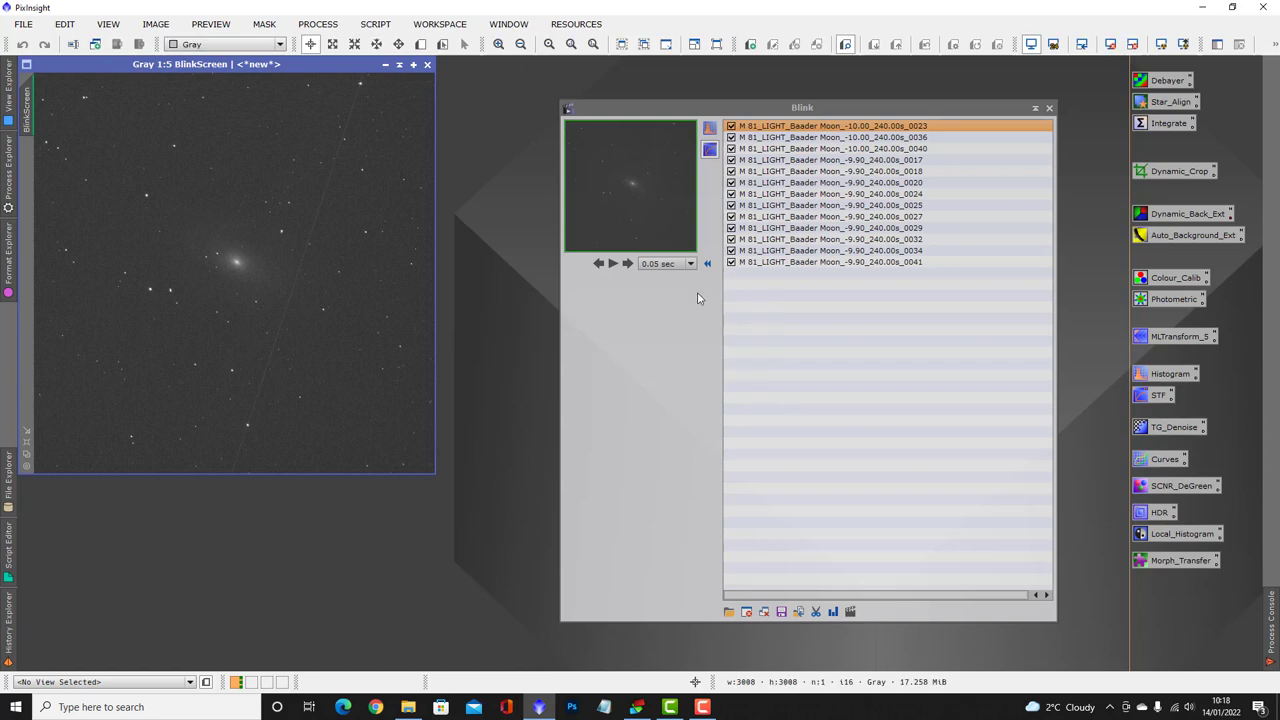
Step through the loaded light frames in Blink up to frame 0020, inspecting each one for satellite trails and other defects.
click(627, 263)
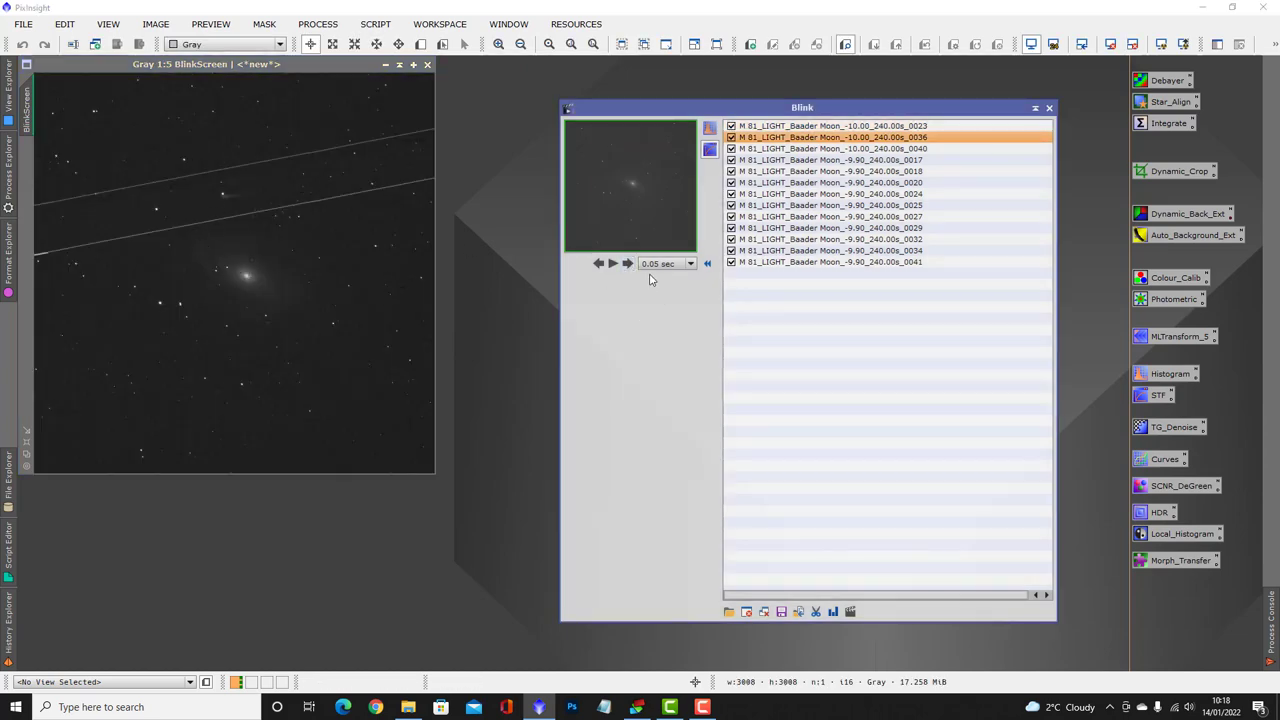
click(627, 263)
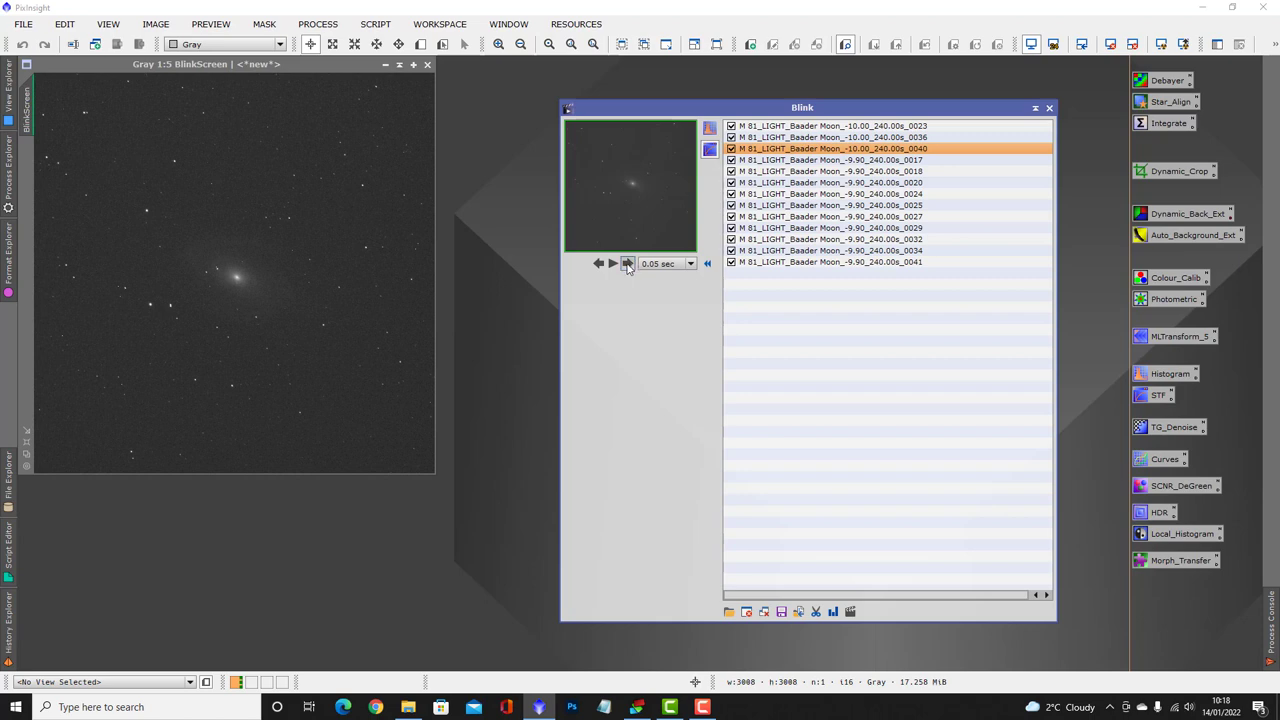
click(627, 263)
click(627, 263)
click(627, 265)
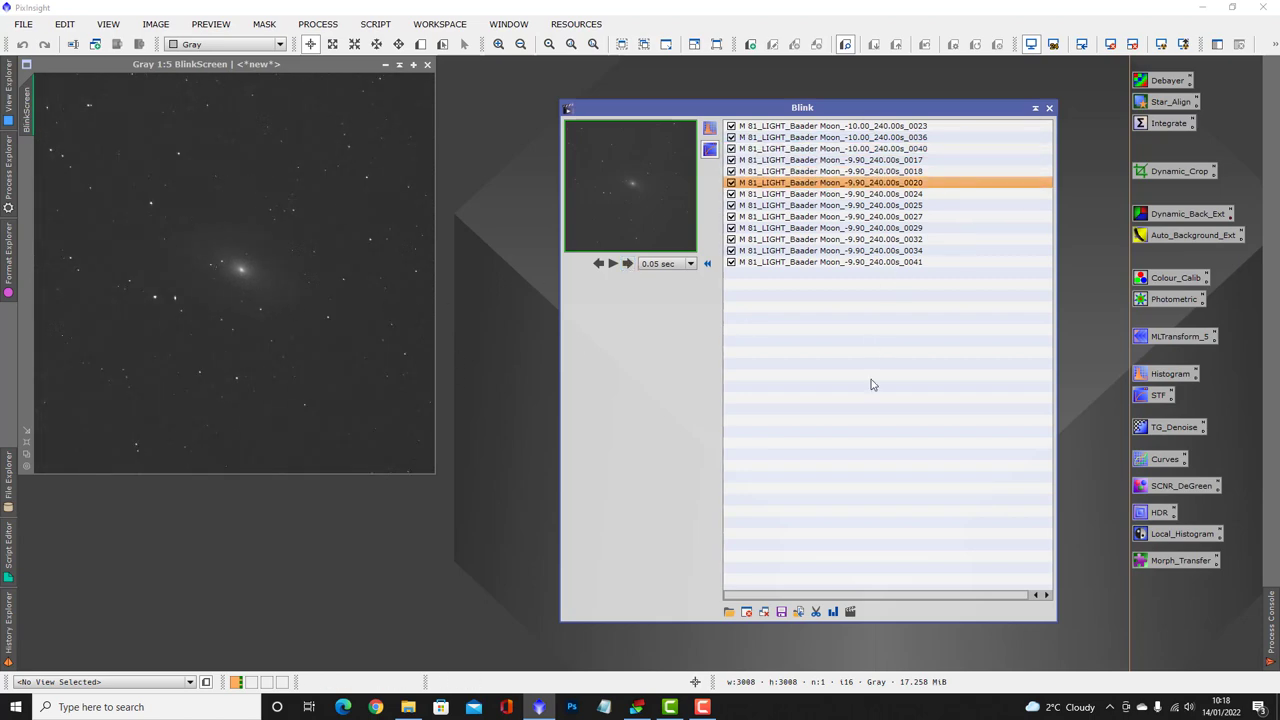
Close all the frames along with the Blink process, and minimise PixInsight to show the desktop.
click(763, 612)
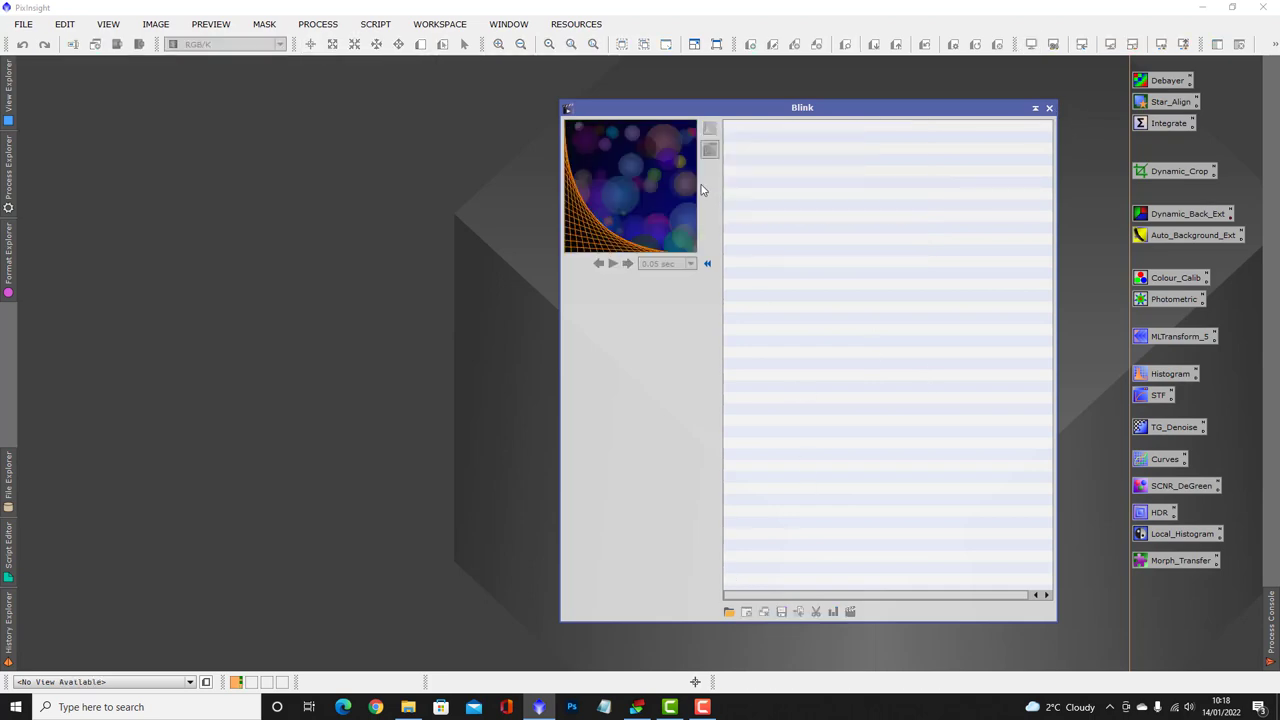
click(1049, 108)
click(1202, 7)
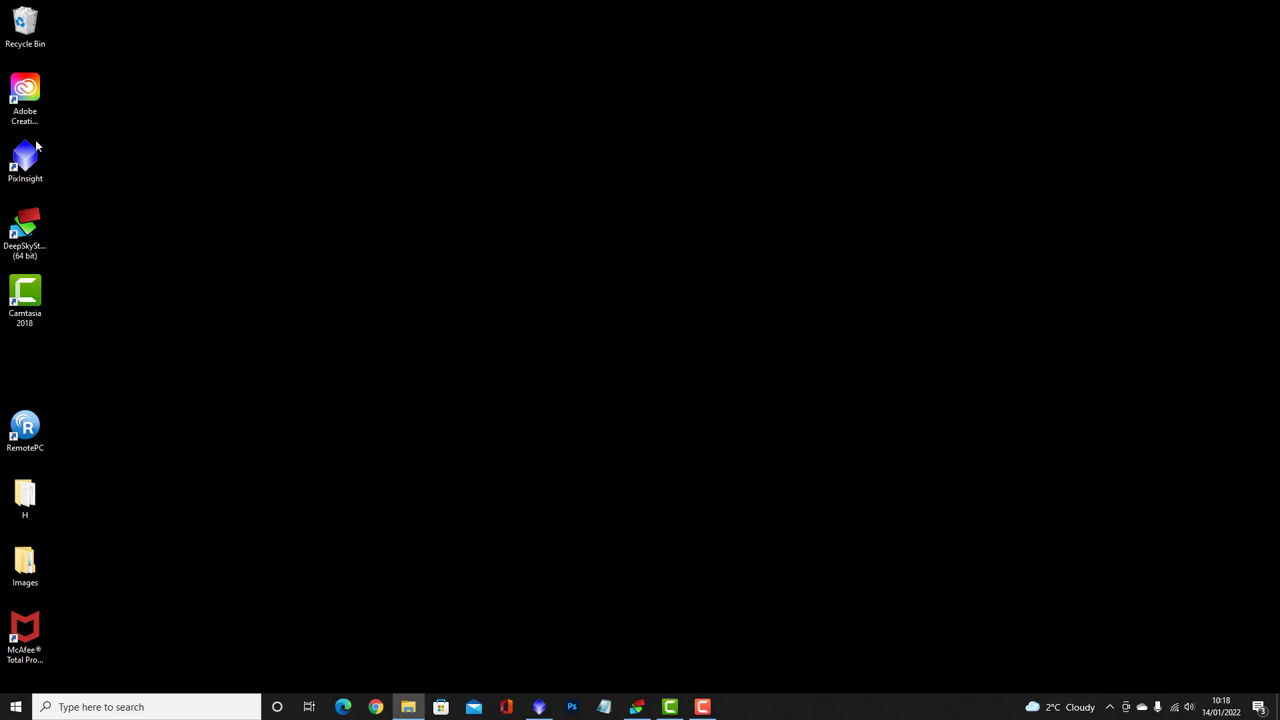
Start DeepSkyStacker and load all the M 81 light frames from the Lights - 12-01-22 - Bodes folder.
double_click(25, 228)
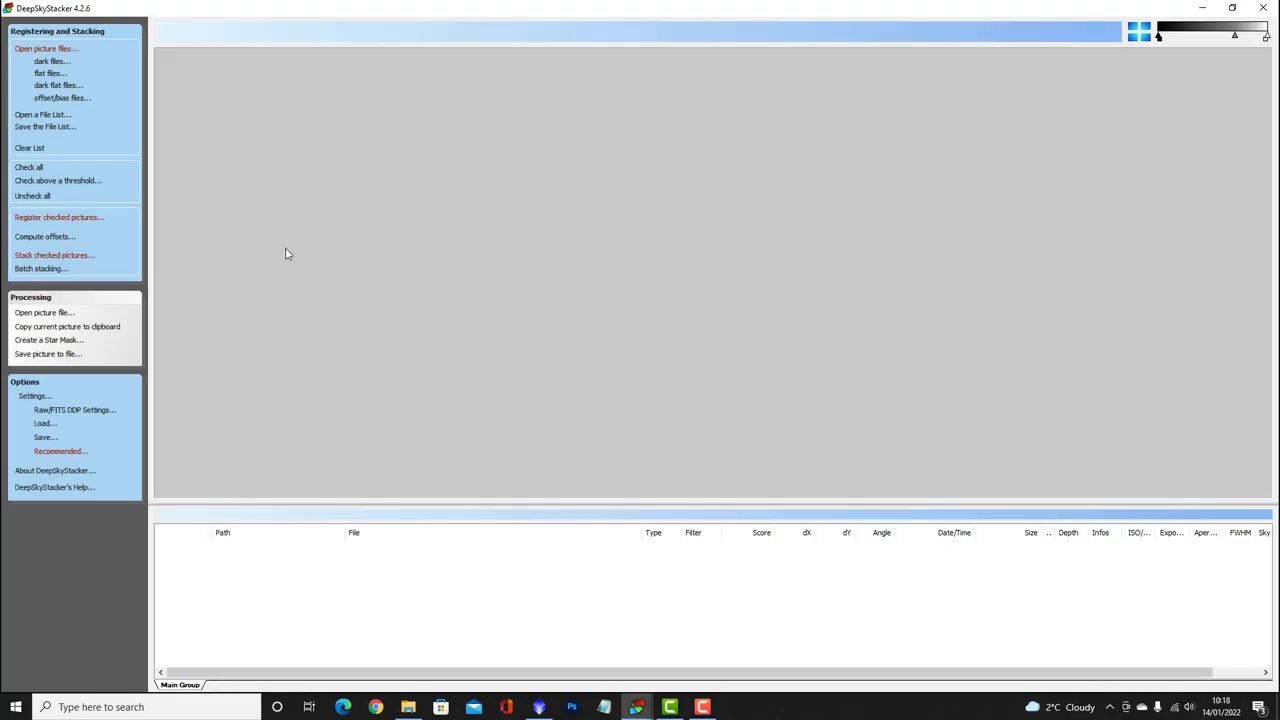
click(48, 48)
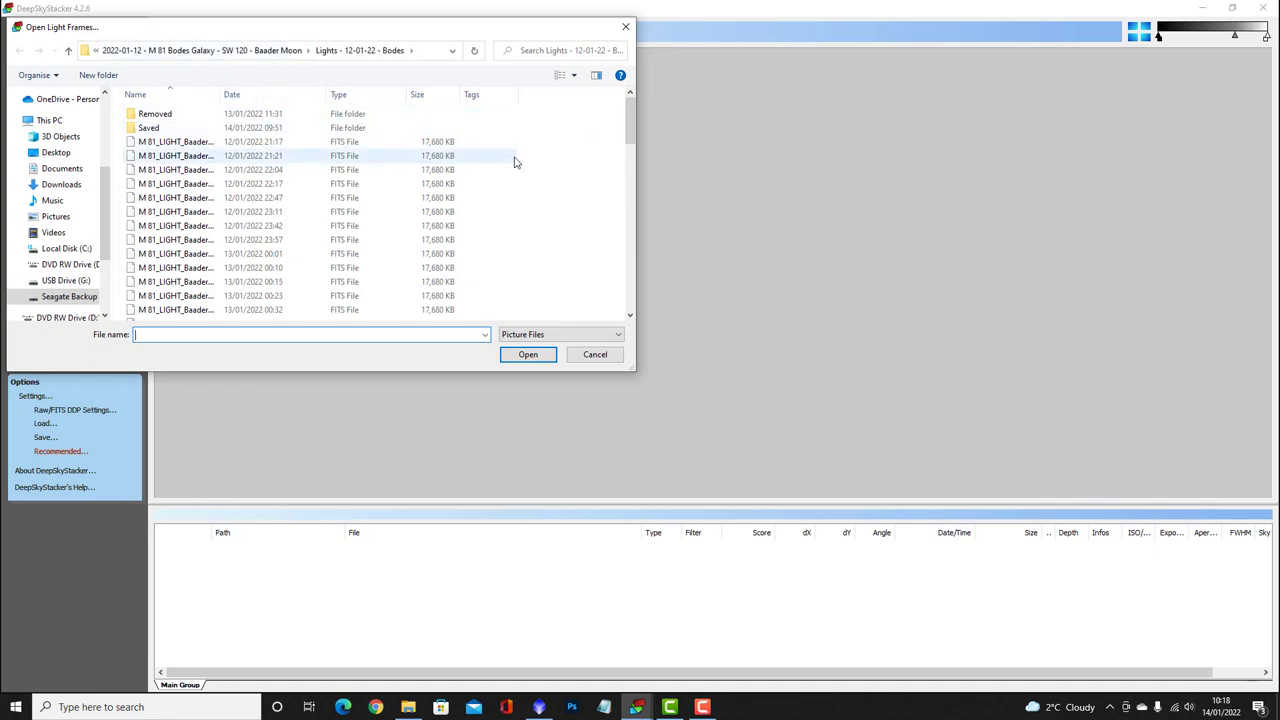
drag(518, 142, 383, 362)
click(526, 355)
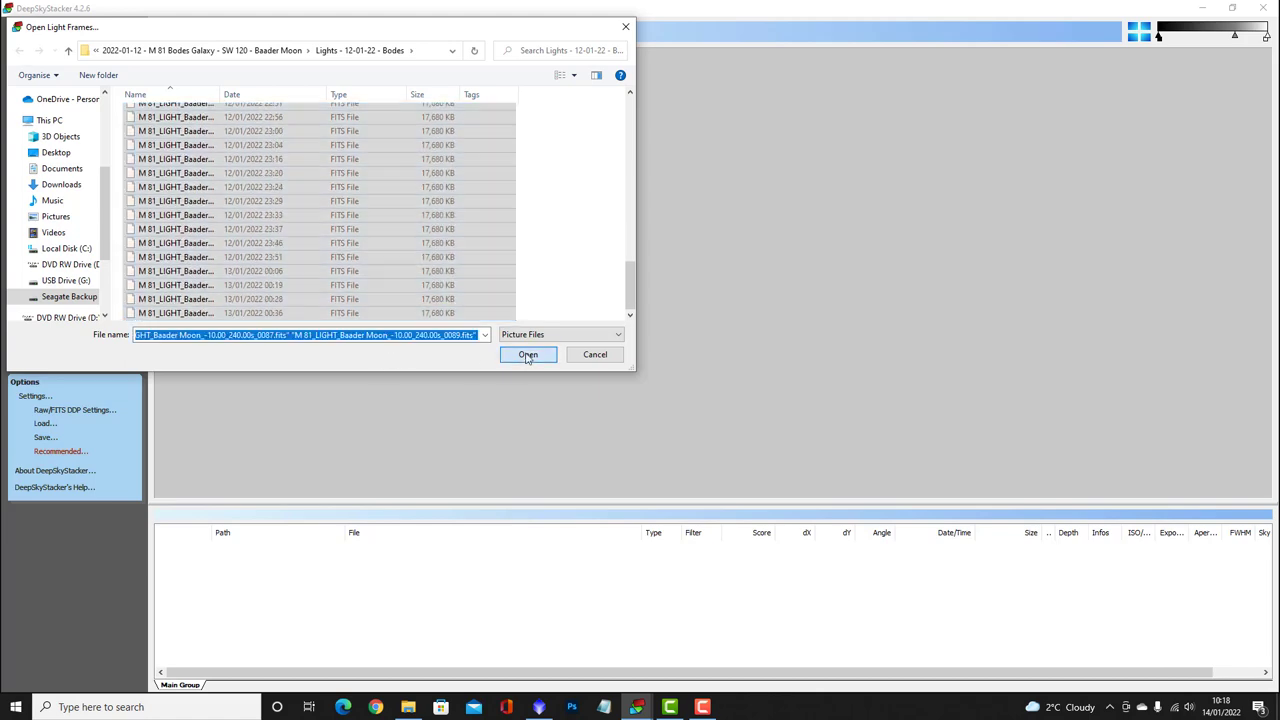
Add the MasterDark TIF from the Darks - 240s - SW120 - Baader - 12-01-22 folder of ASI533 Calibration as the dark frame.
click(50, 62)
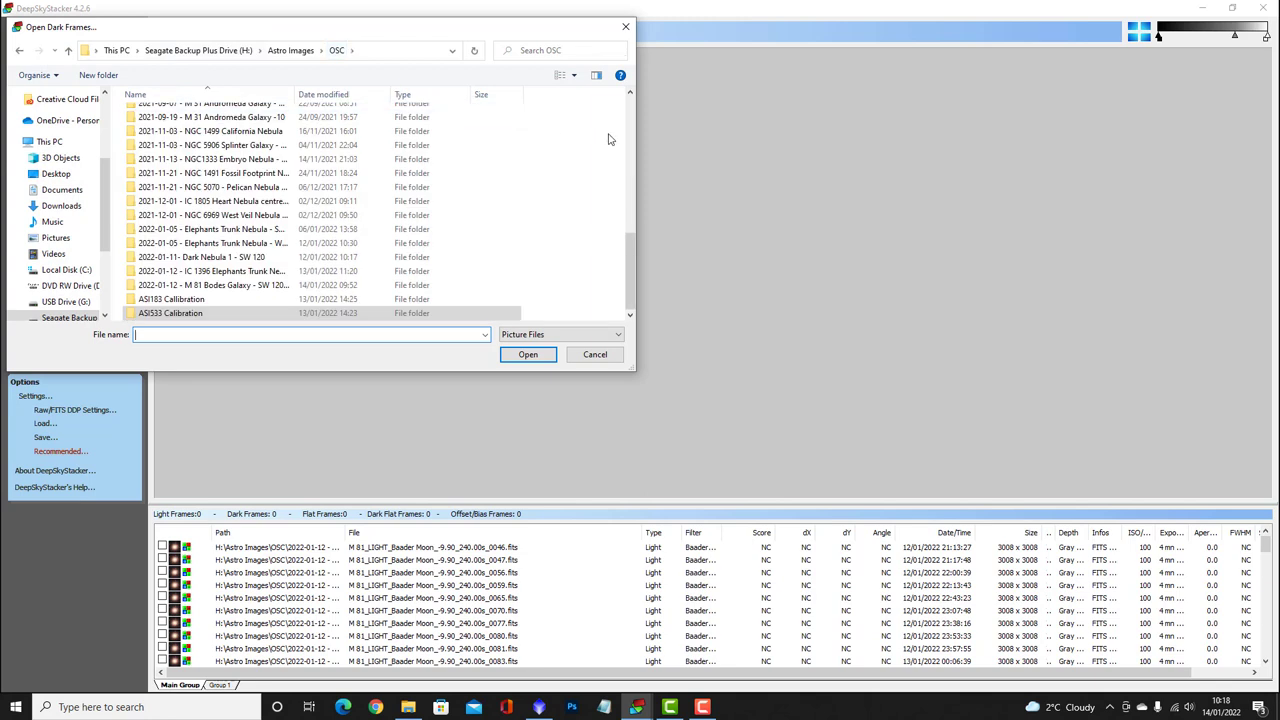
click(160, 314)
double_click(172, 316)
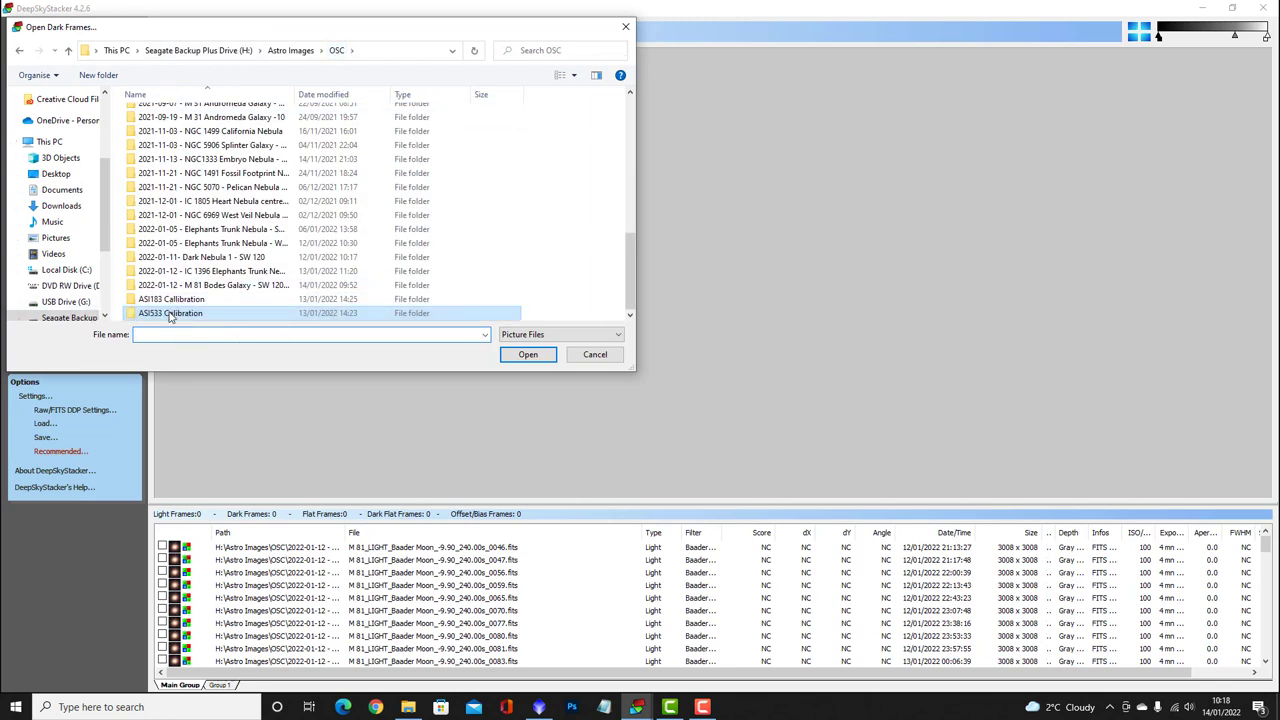
double_click(190, 117)
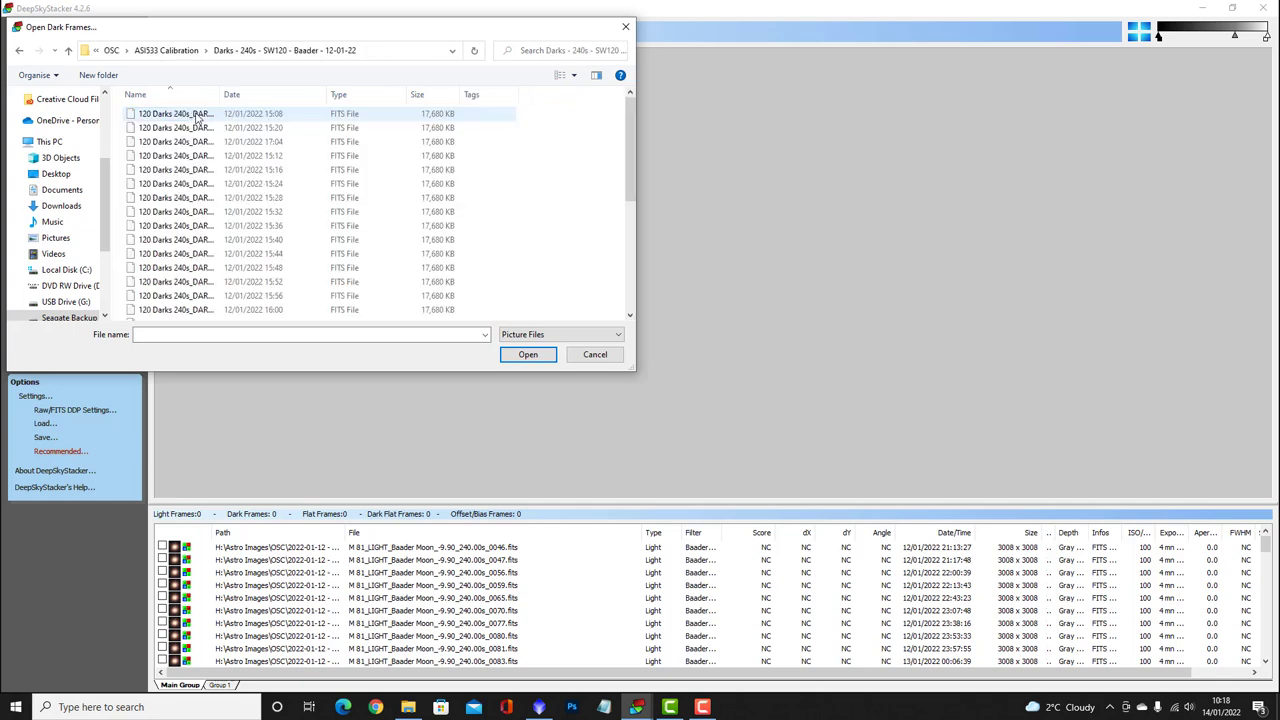
scroll(629, 155, down, 5)
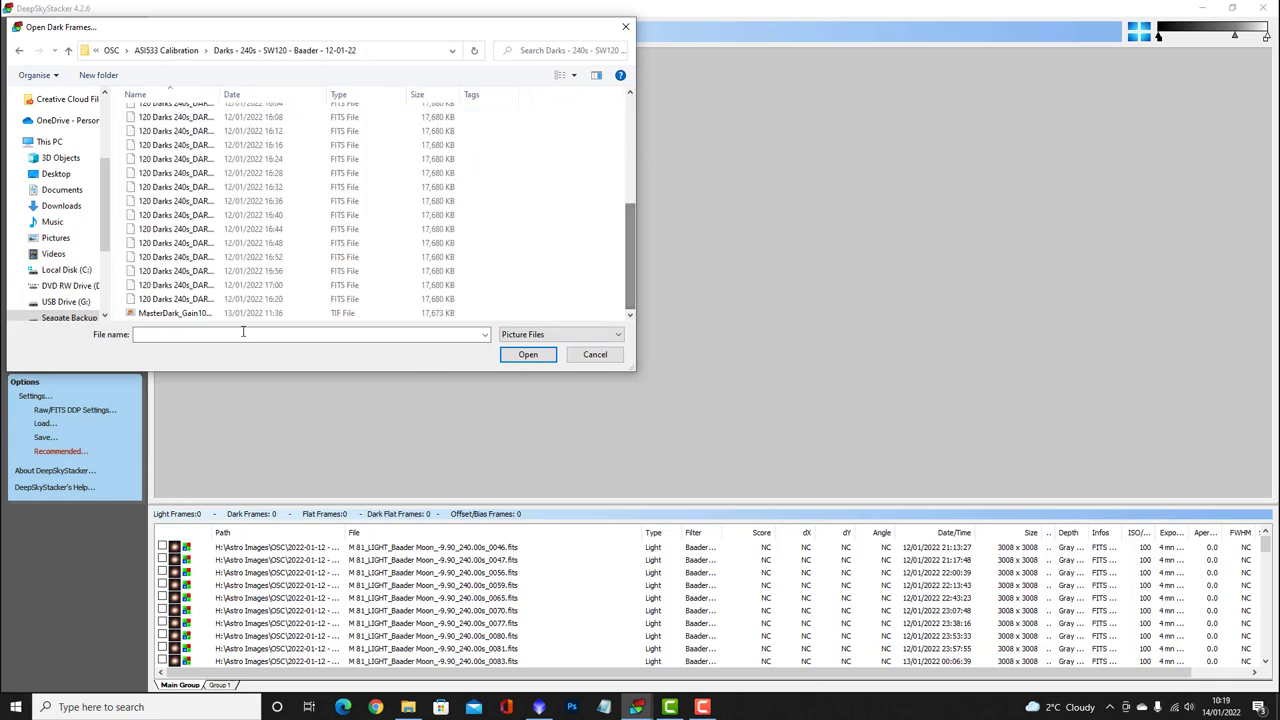
click(212, 315)
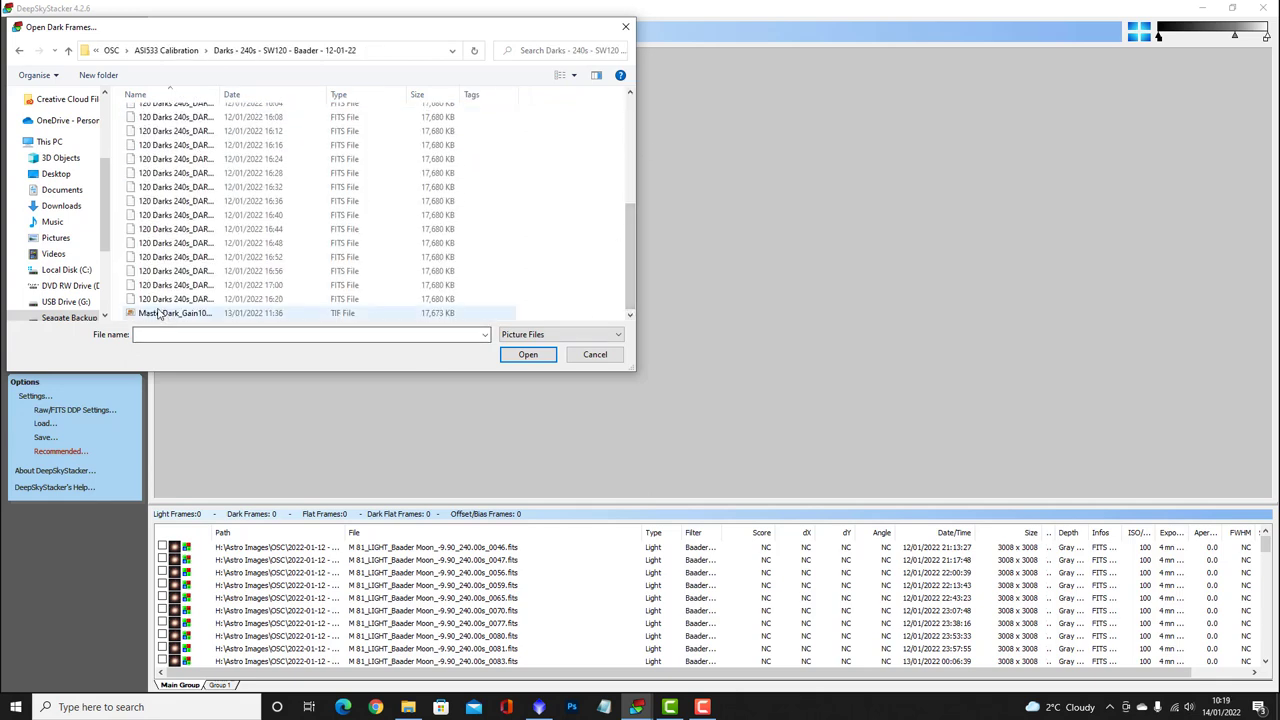
click(527, 356)
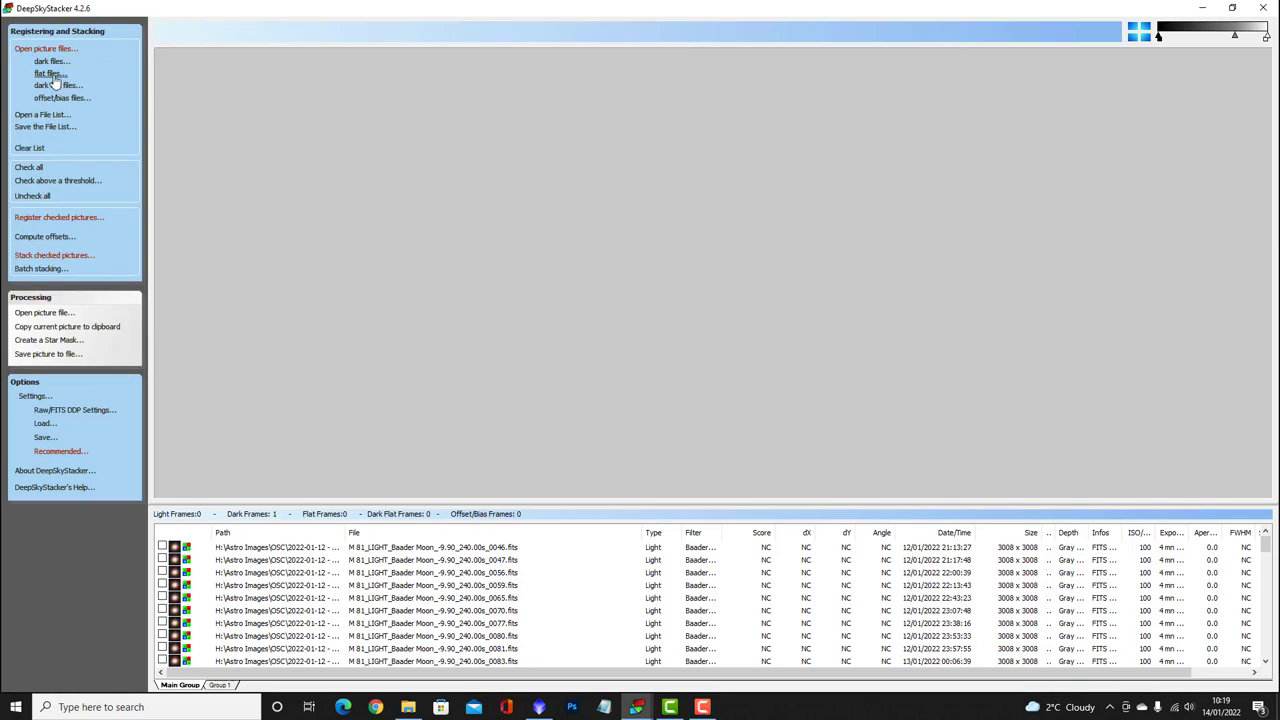
Add MasterFlat_Gain100 from the Flats - SW120 - Baader - 12-01-22 folder as the flat frame.
click(52, 76)
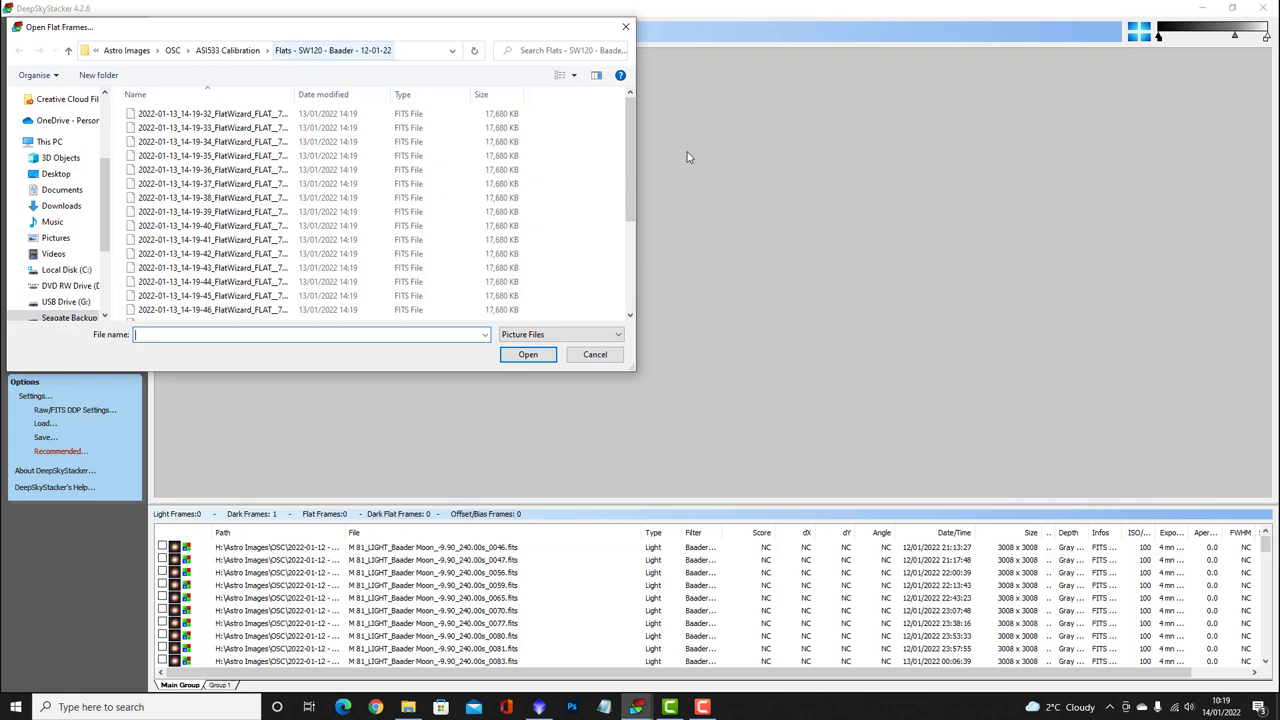
scroll(620, 200, down, 4)
click(203, 314)
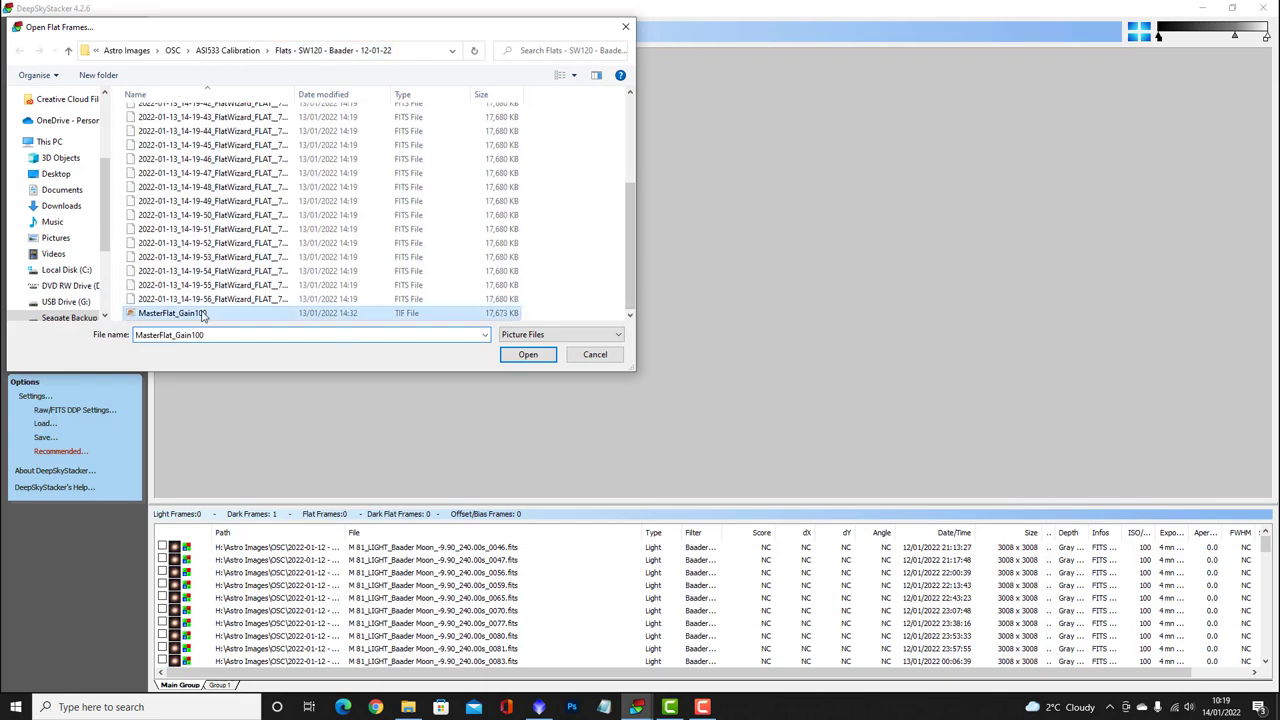
click(522, 355)
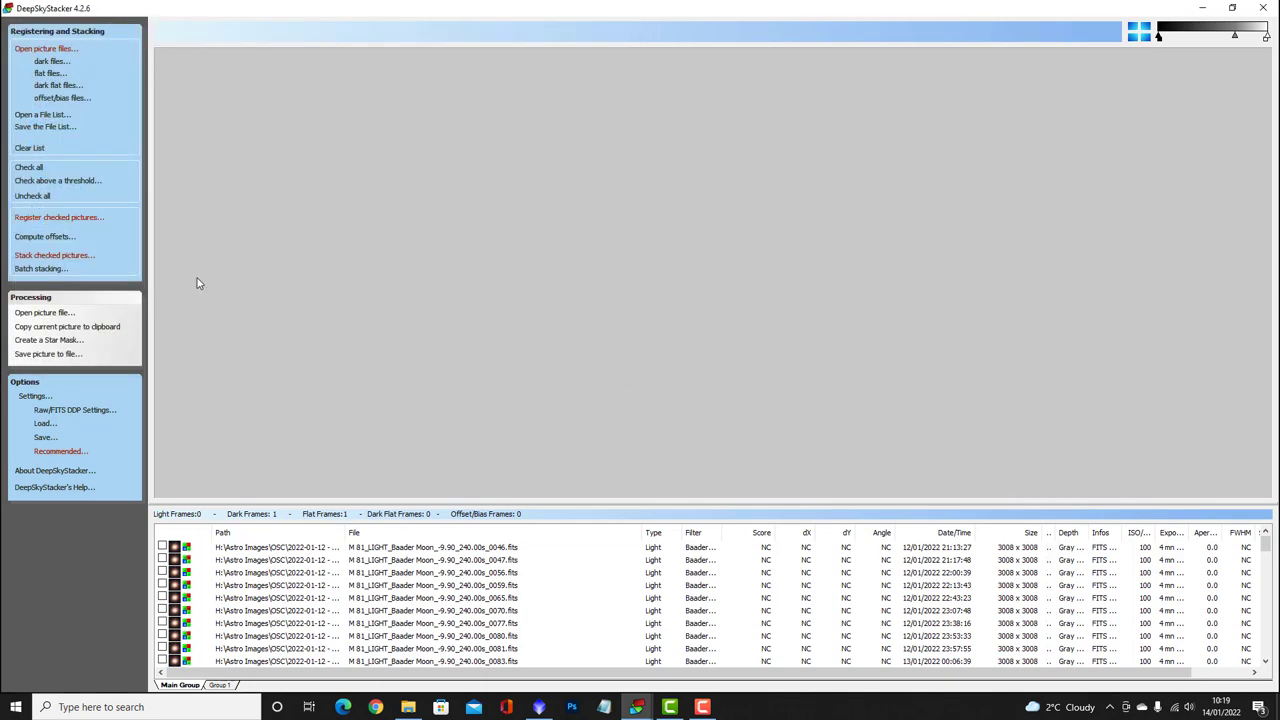
Check all the loaded frames, then register them and stack the best 80% of the pictures.
click(30, 168)
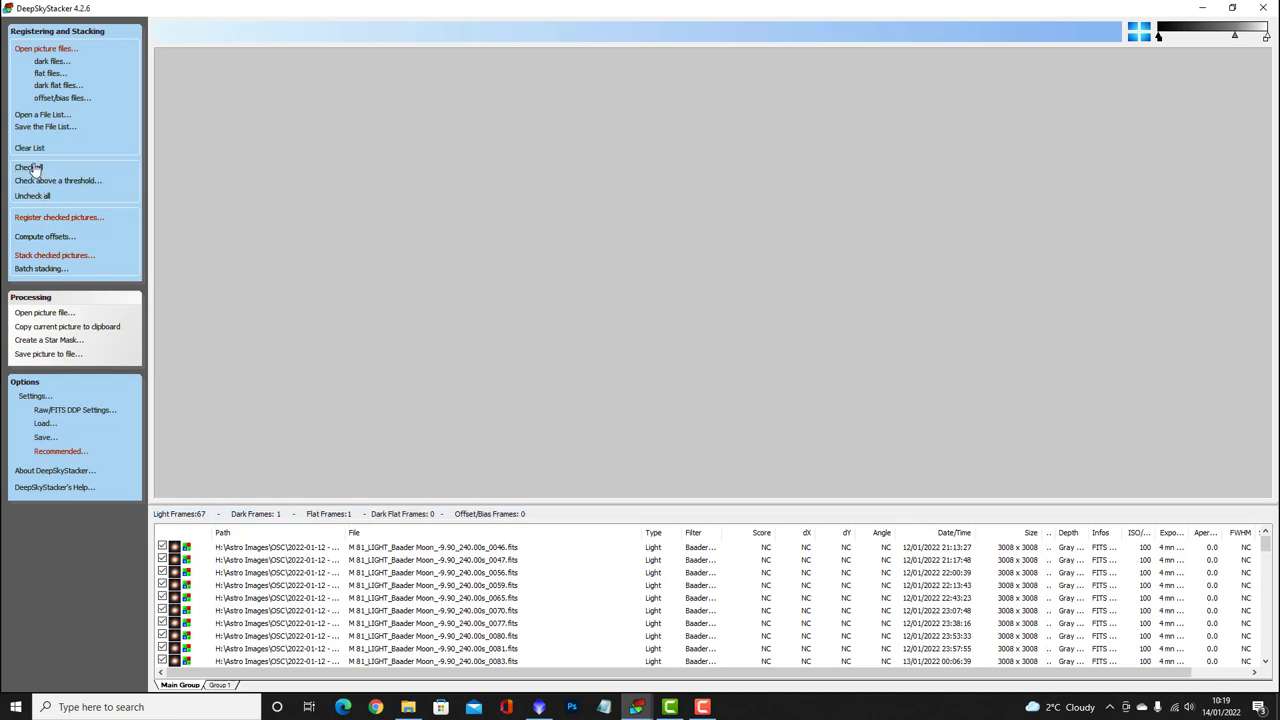
click(59, 222)
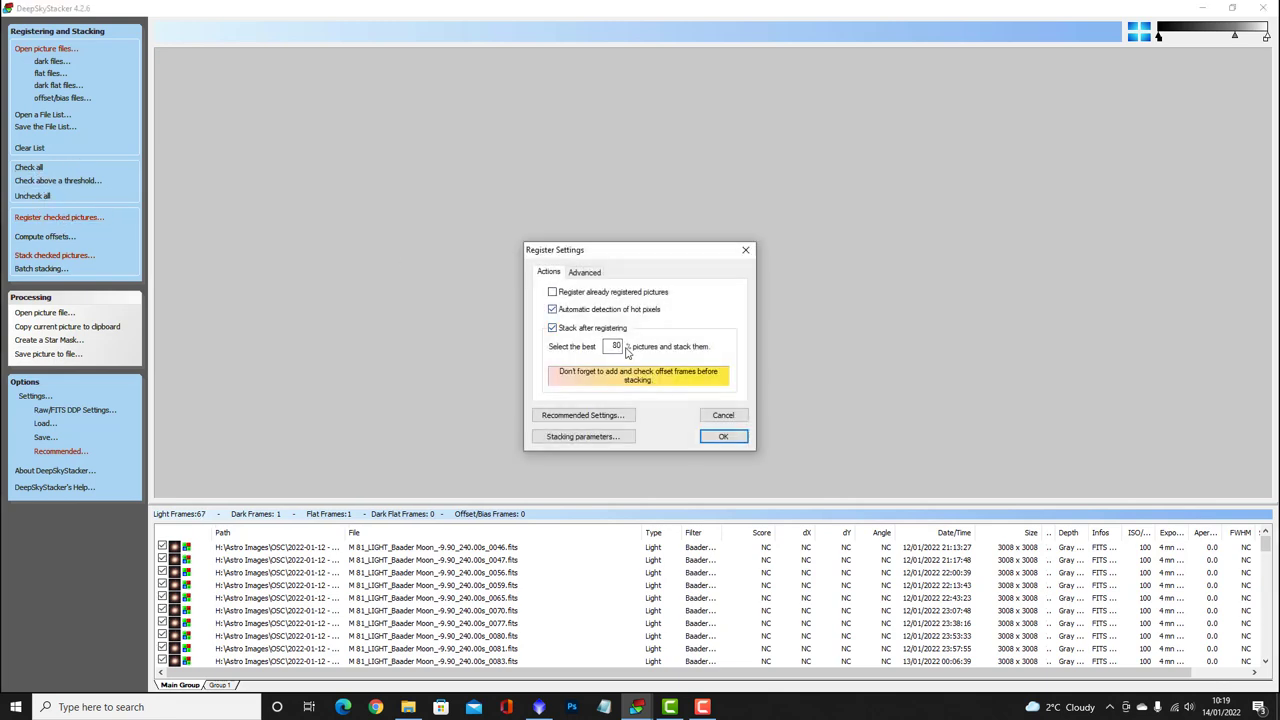
click(724, 441)
click(779, 474)
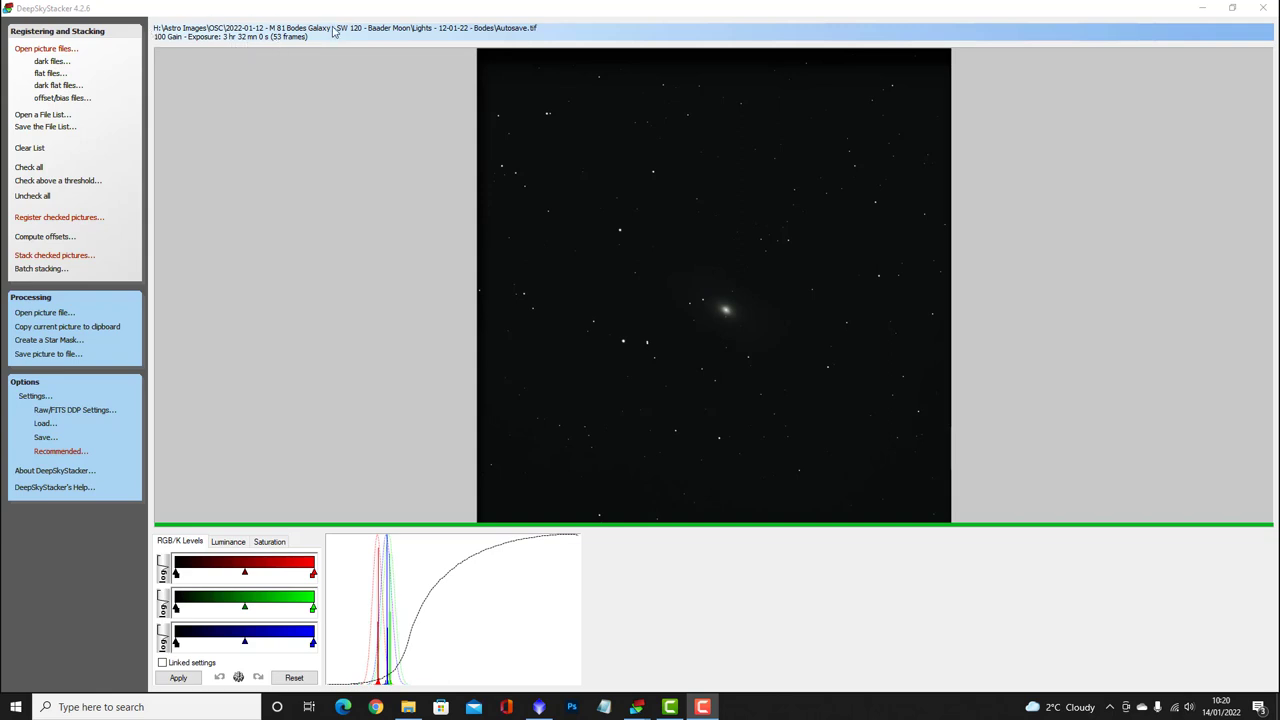
Minimise DeepSkyStacker and locate the stacked Autosave TIF file in the Lights - 12-01-22 - Bodes folder.
click(1205, 8)
drag(1029, 126, 551, 94)
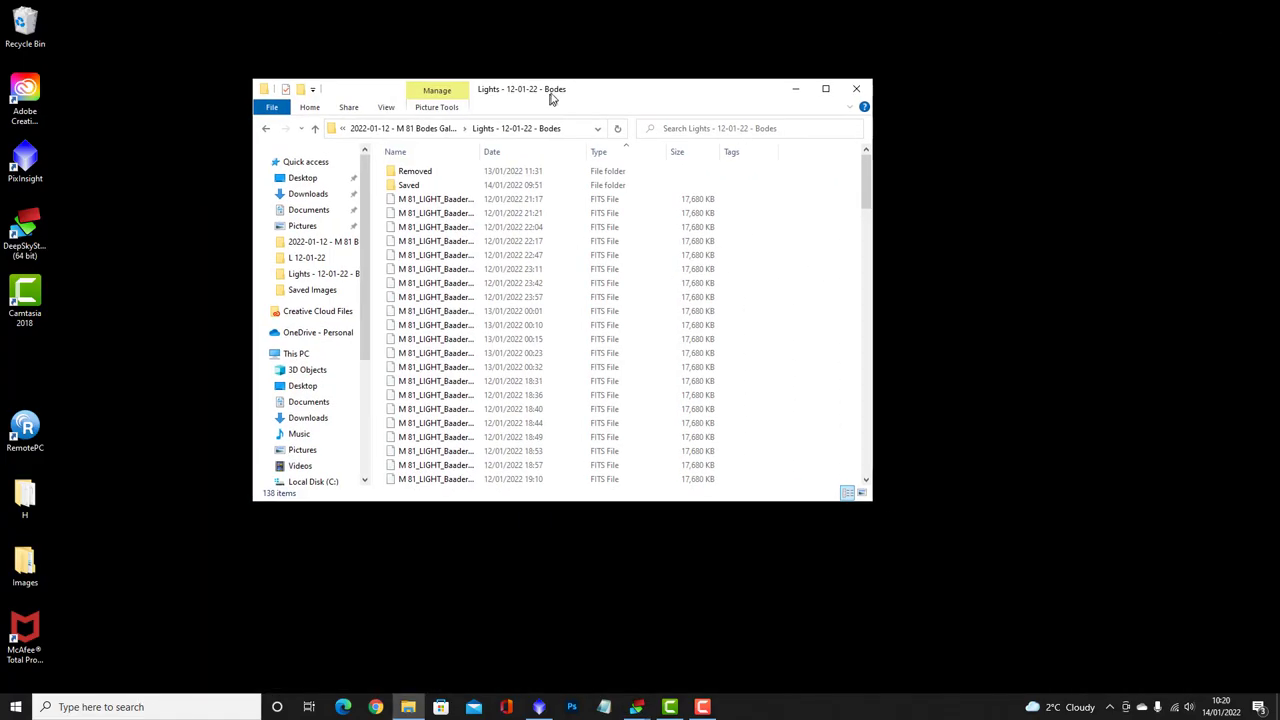
click(266, 128)
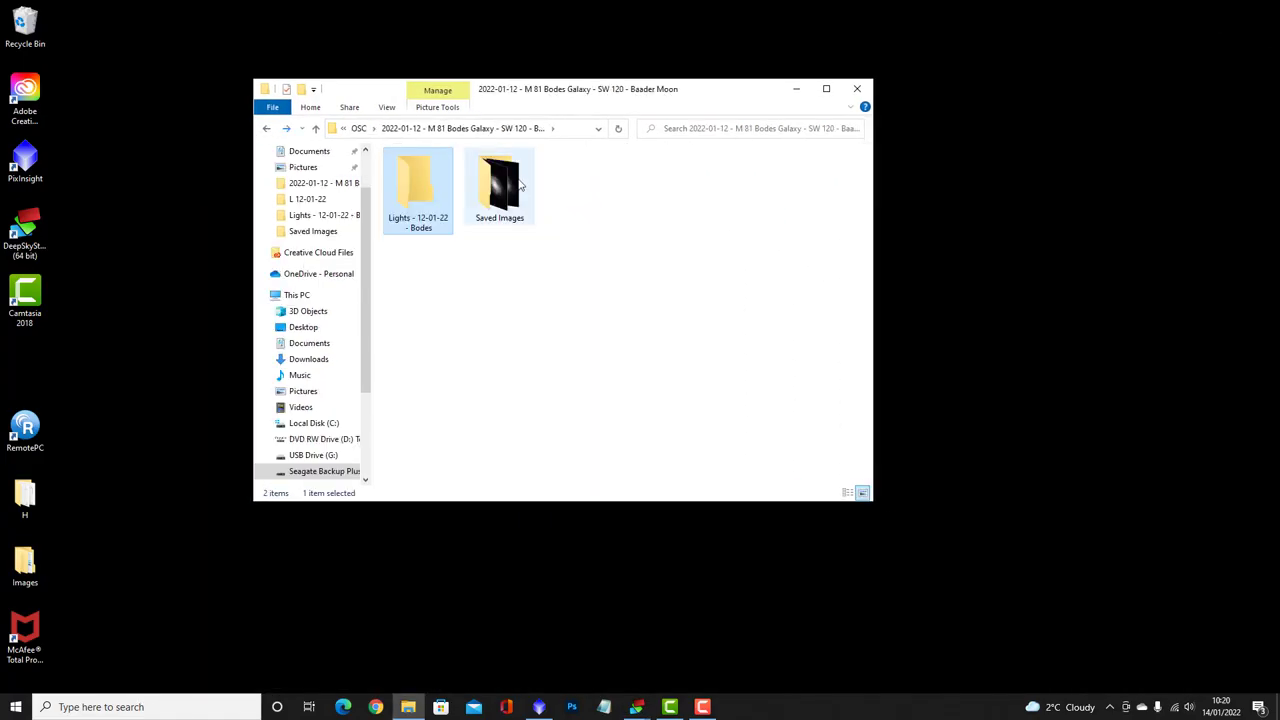
double_click(432, 198)
scroll(610, 270, down, 20)
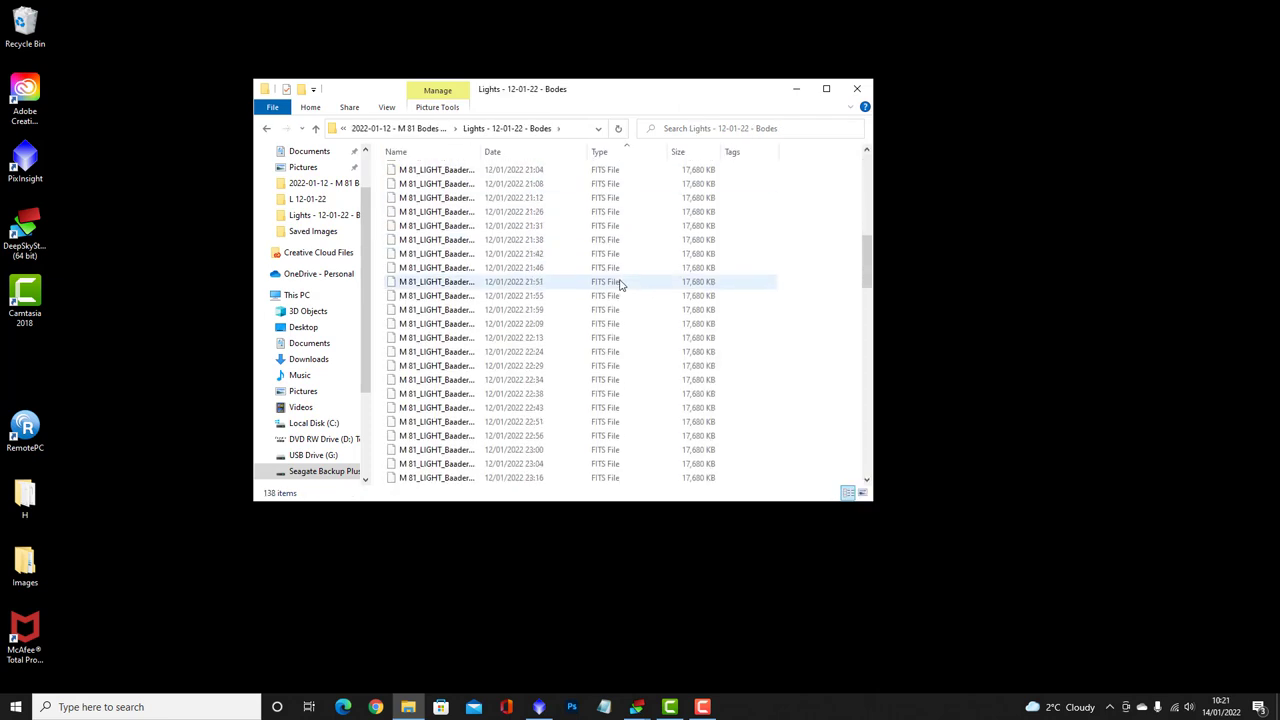
scroll(595, 300, down, 10)
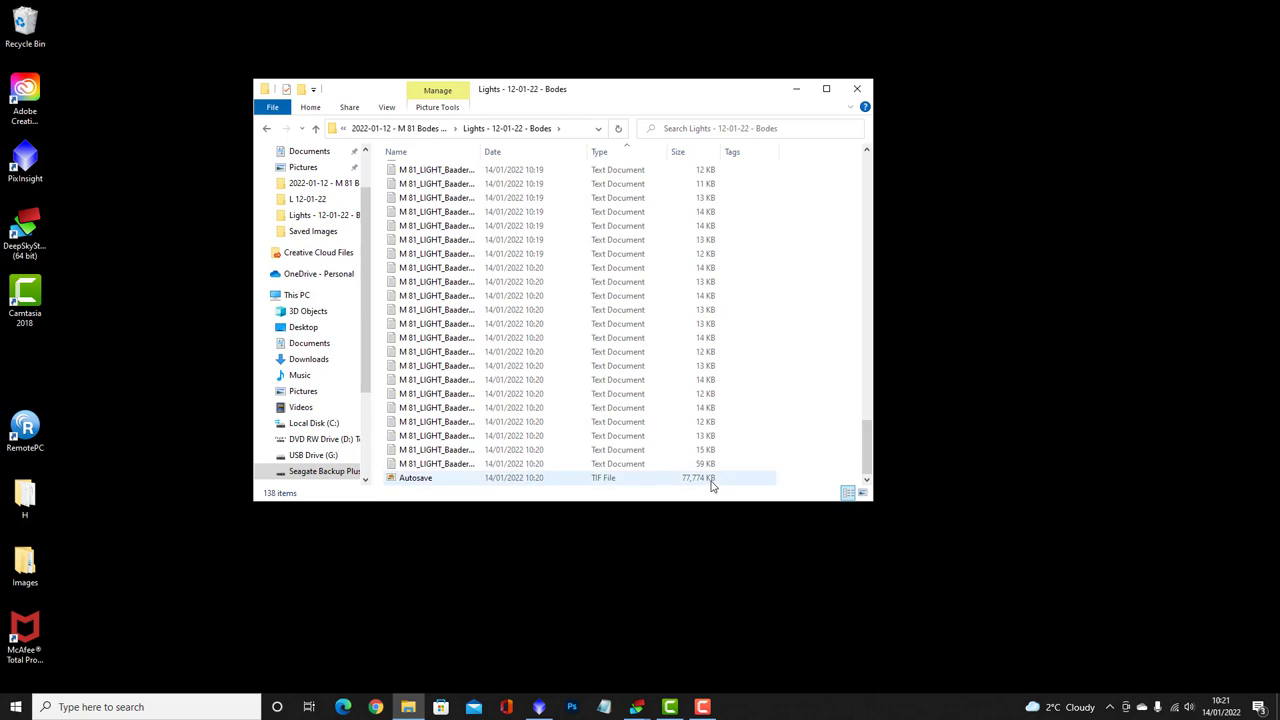
Switch to PixInsight, open the Autosave TIF from the Lights - 12-01-22 - Bodes folder and apply an automatic screen stretch.
click(540, 707)
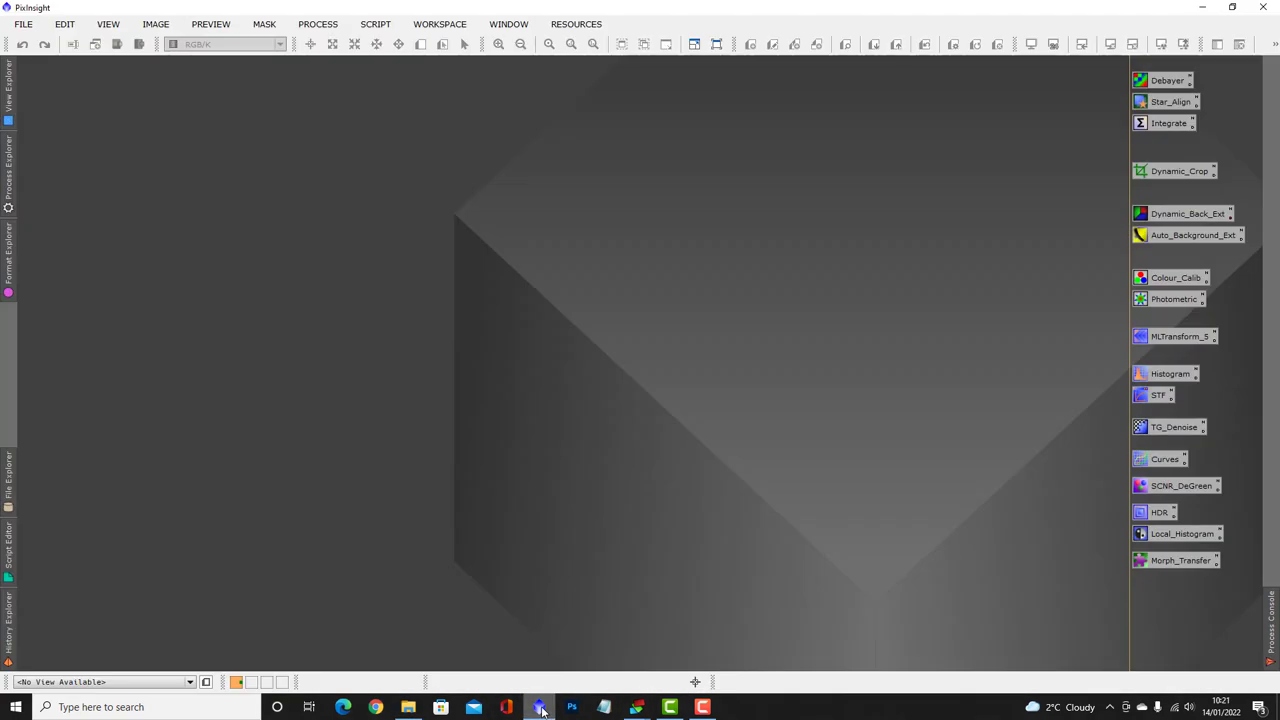
click(22, 25)
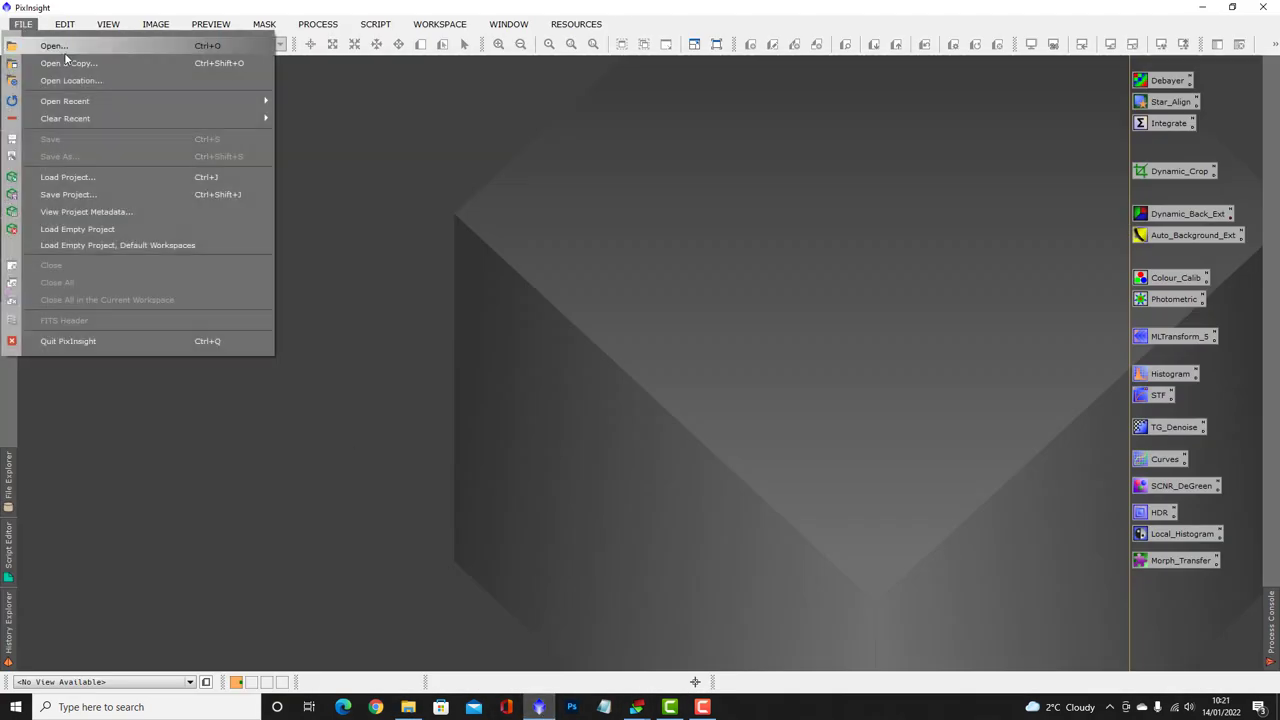
click(52, 47)
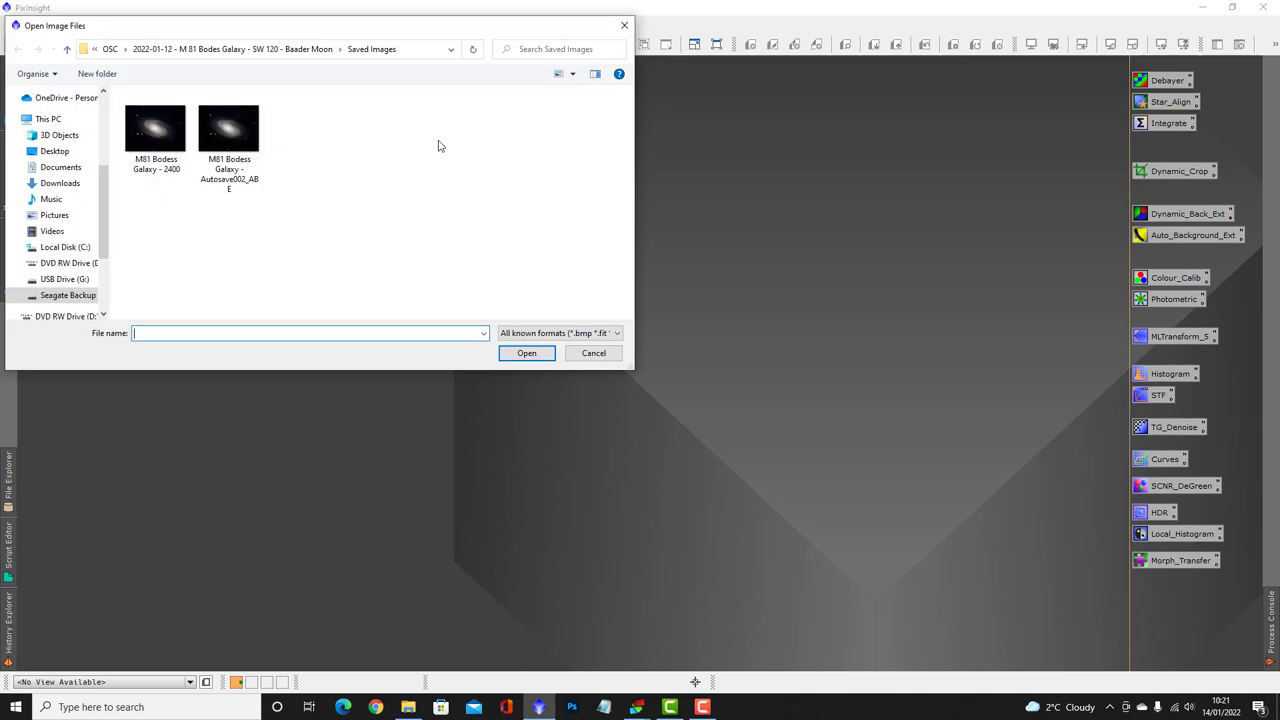
click(150, 50)
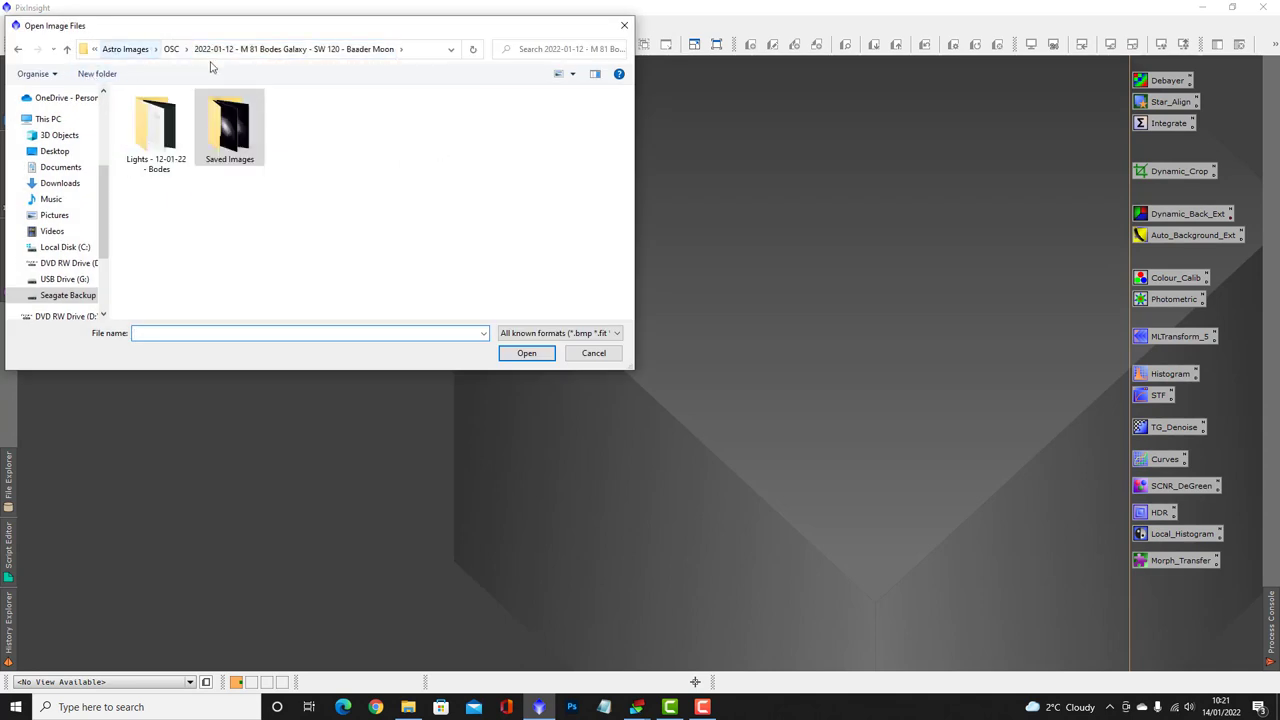
double_click(155, 130)
click(148, 141)
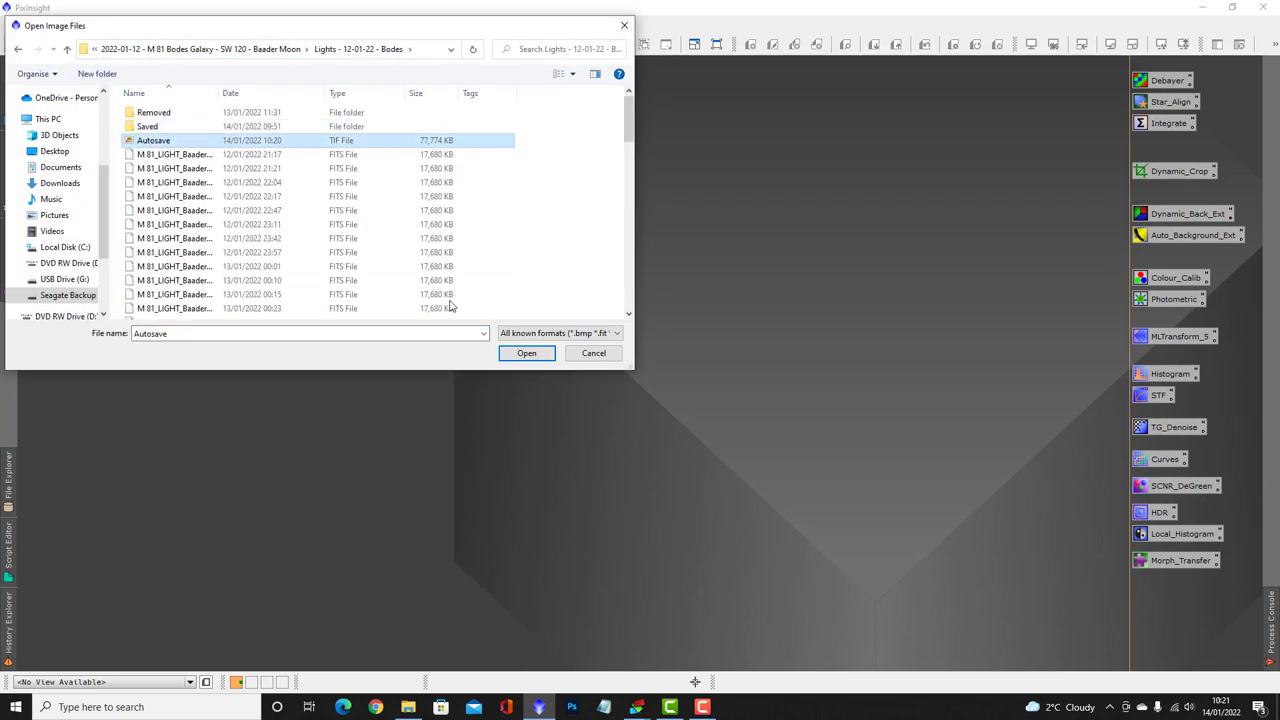
click(527, 353)
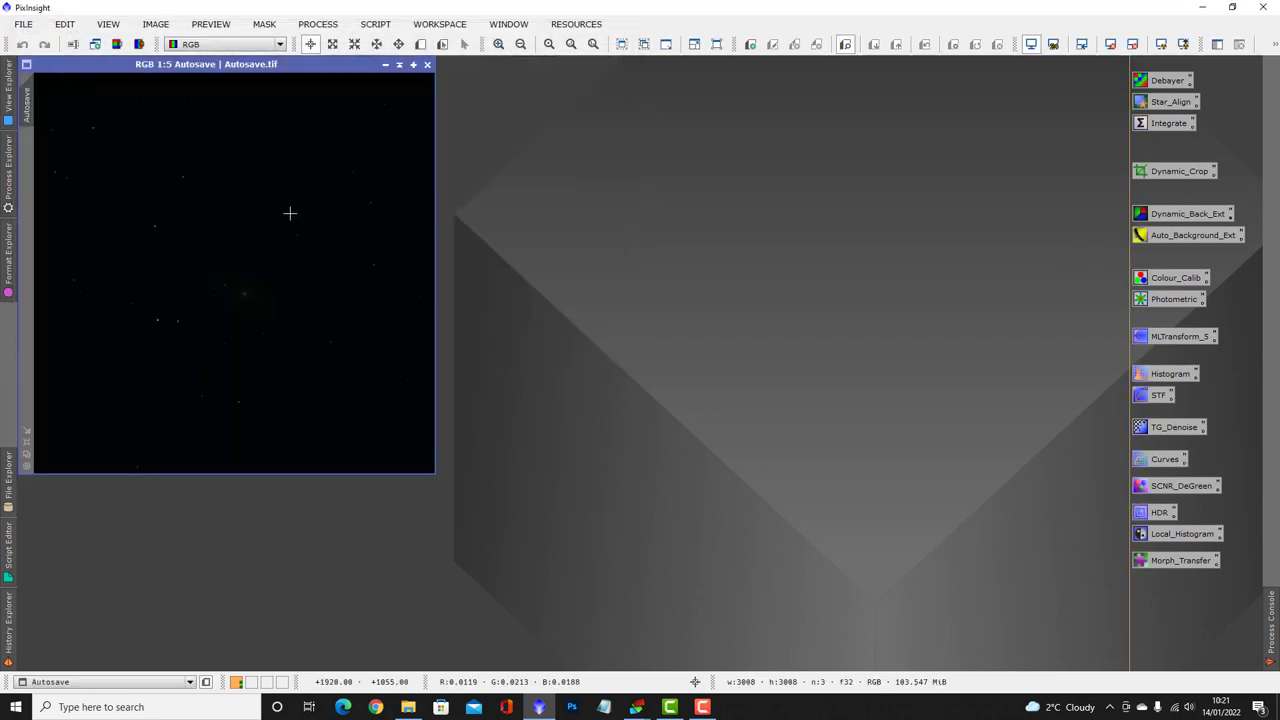
click(1161, 46)
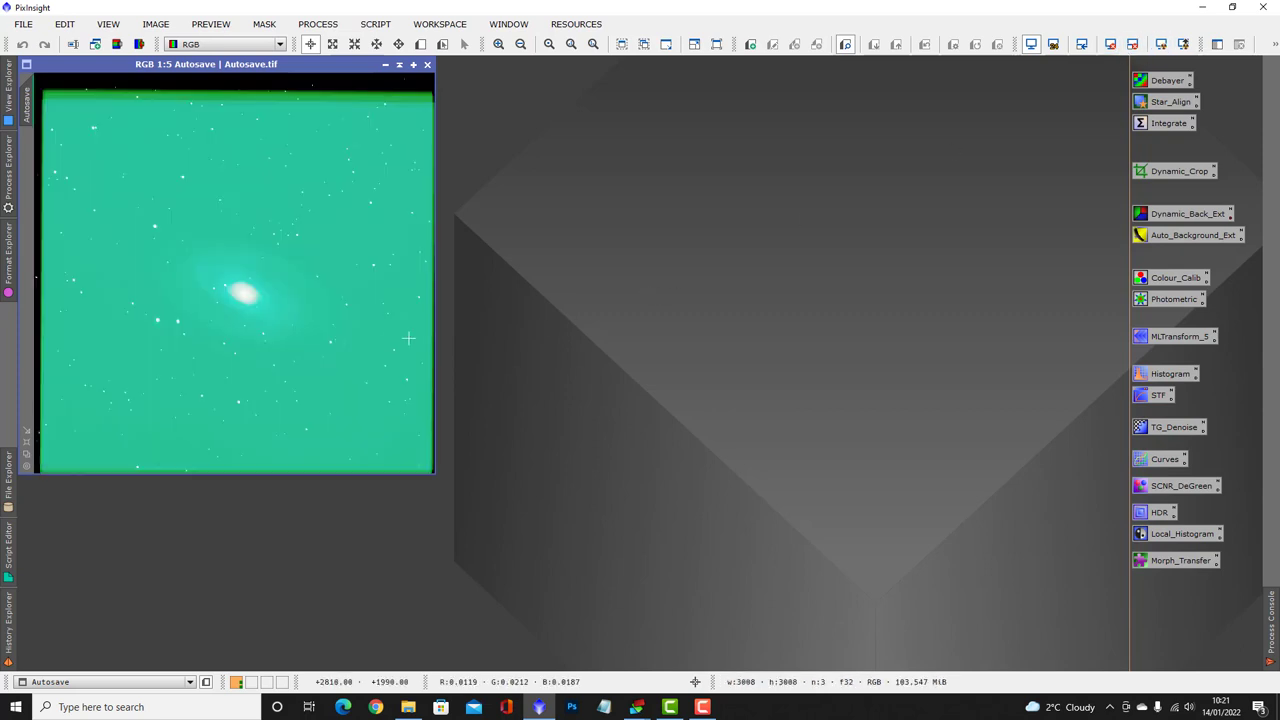
Enlarge the image window and crop off the dark and green stacking edges with DynamicCrop to about 2783 × 2653 pixels.
drag(435, 475, 466, 522)
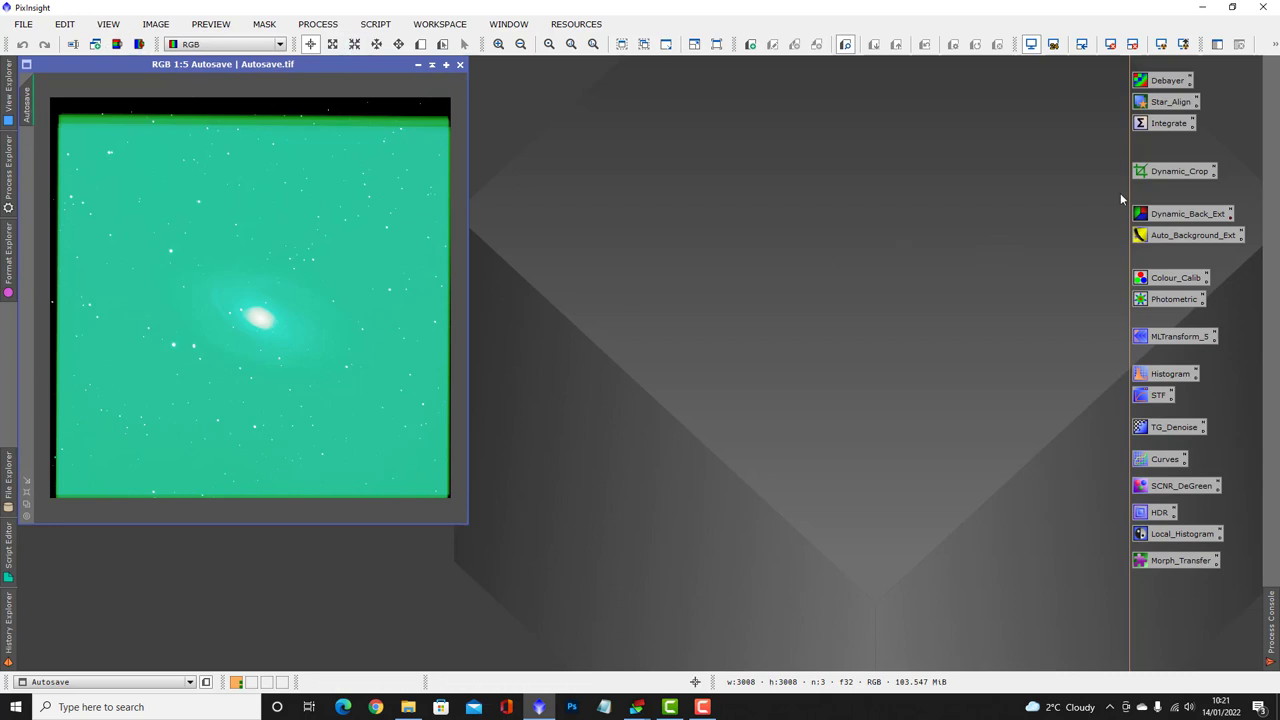
double_click(1175, 172)
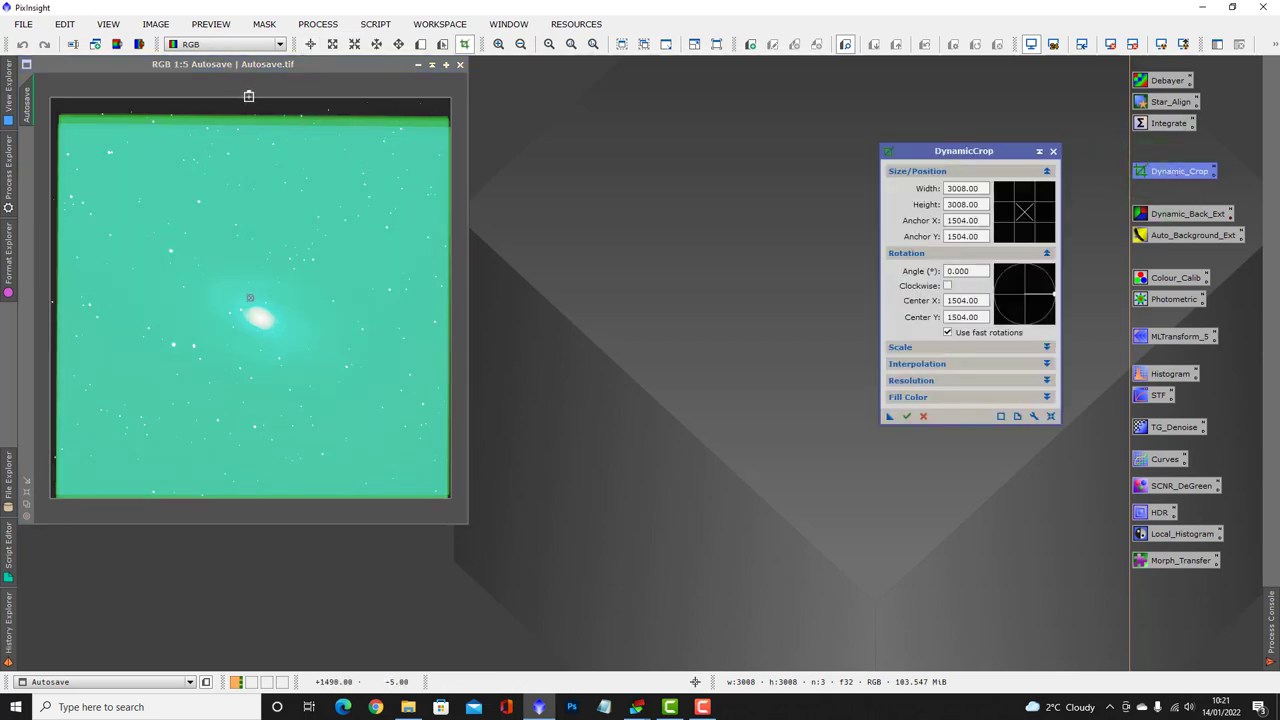
drag(249, 96, 249, 131)
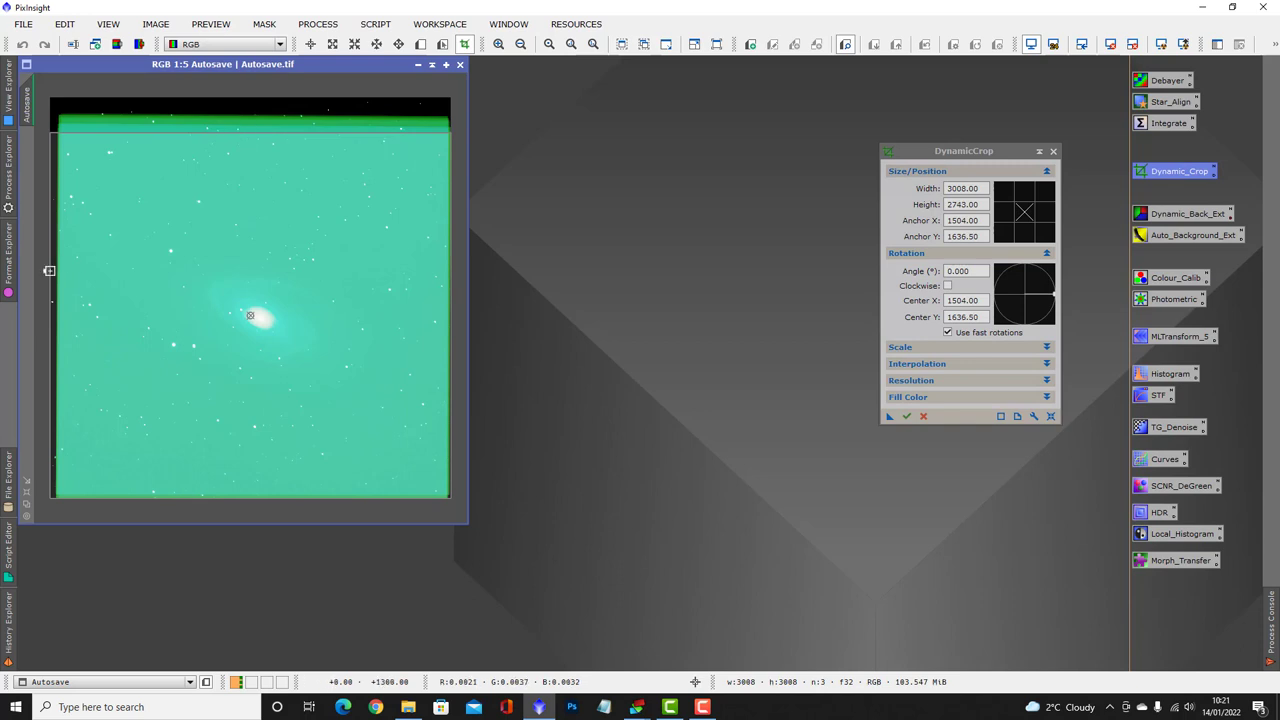
drag(48, 280, 63, 276)
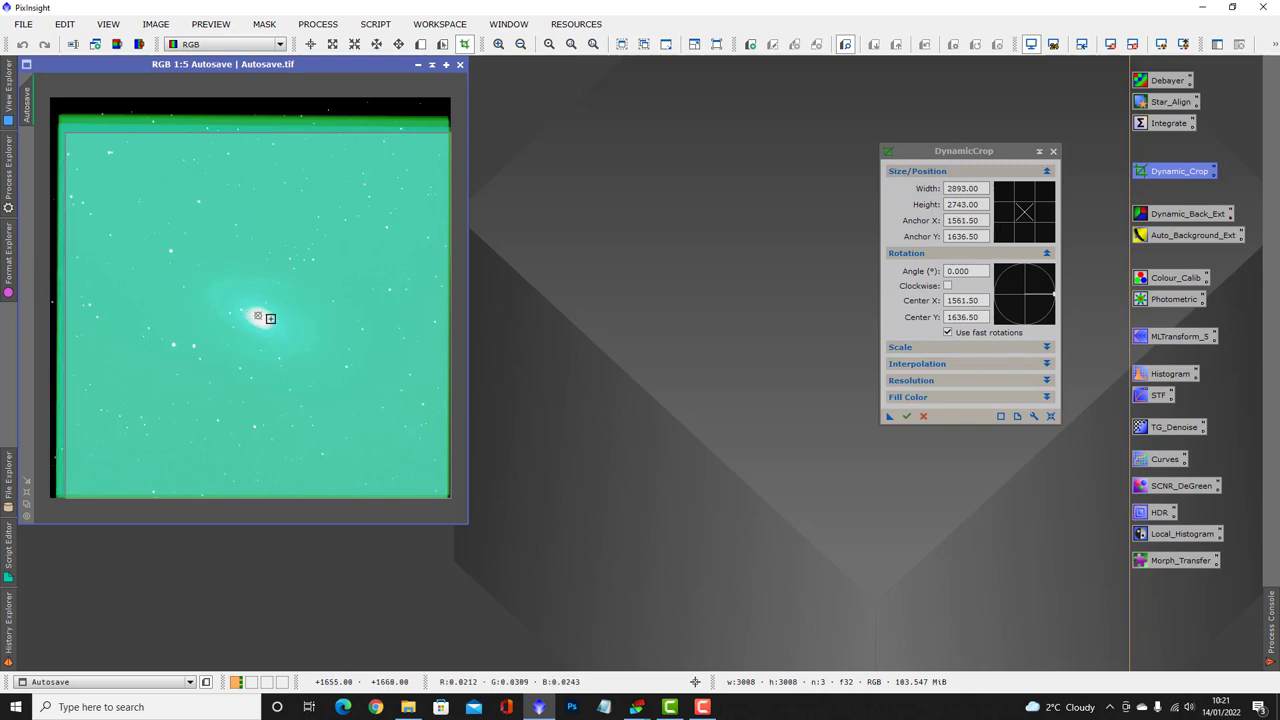
drag(450, 338, 436, 338)
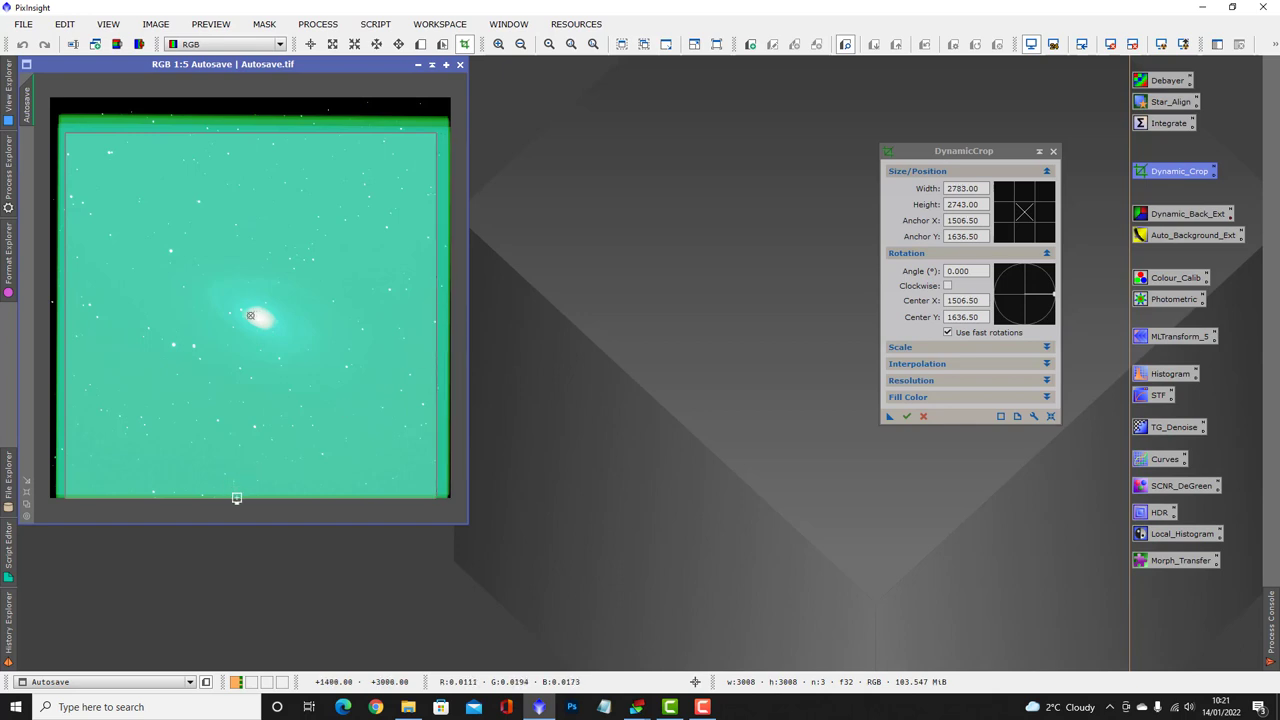
drag(237, 497, 239, 486)
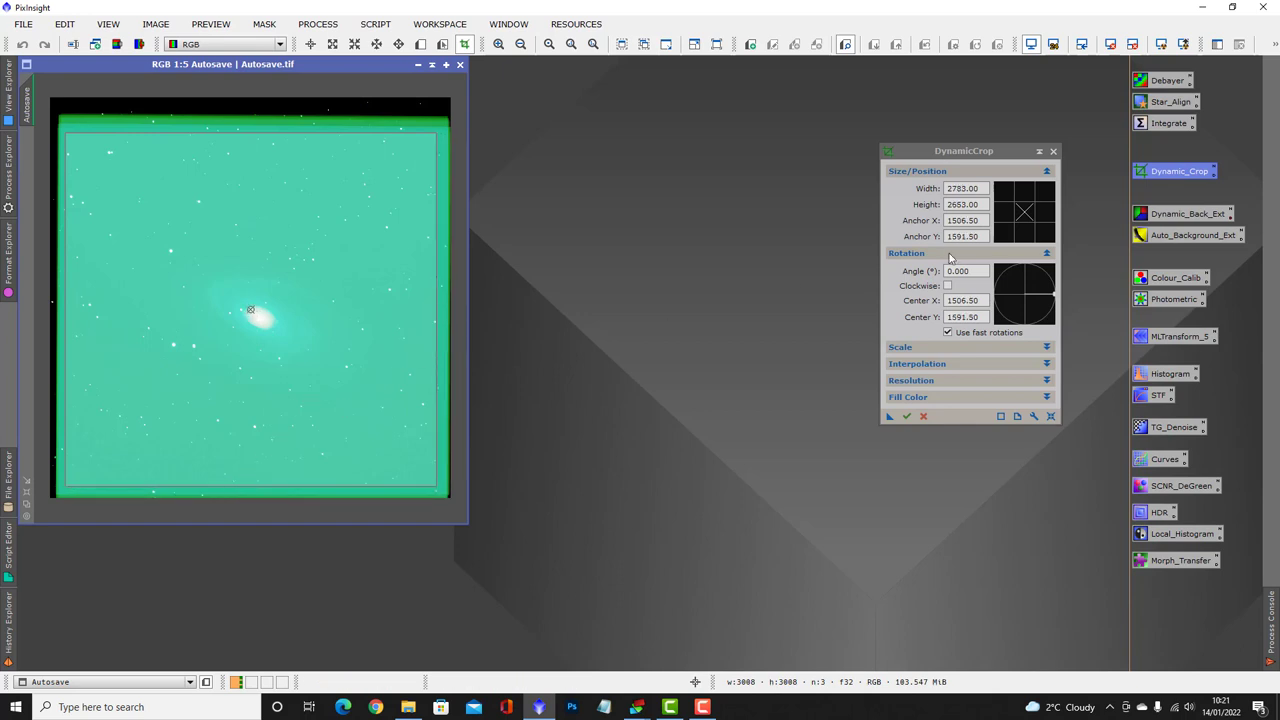
click(906, 416)
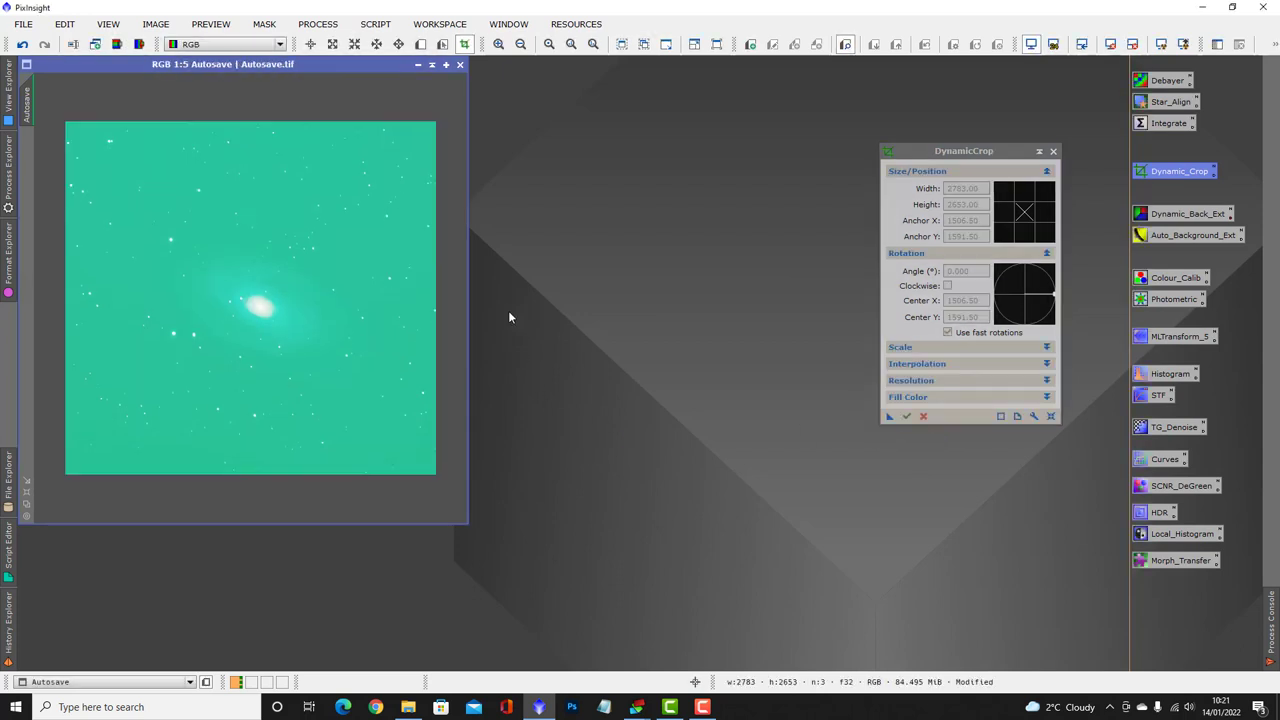
click(1053, 152)
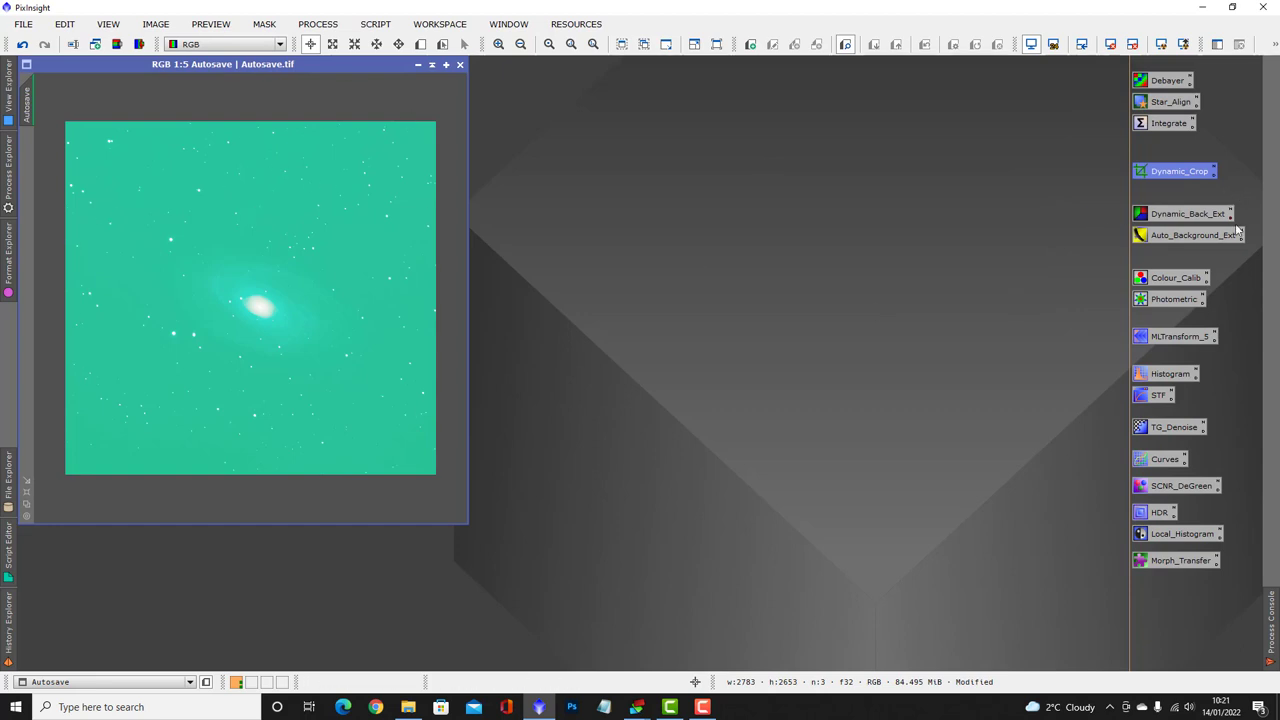
Run AutomaticBackgroundExtractor on the cropped Autosave image and apply an automatic screen stretch to the corrected image.
double_click(1178, 236)
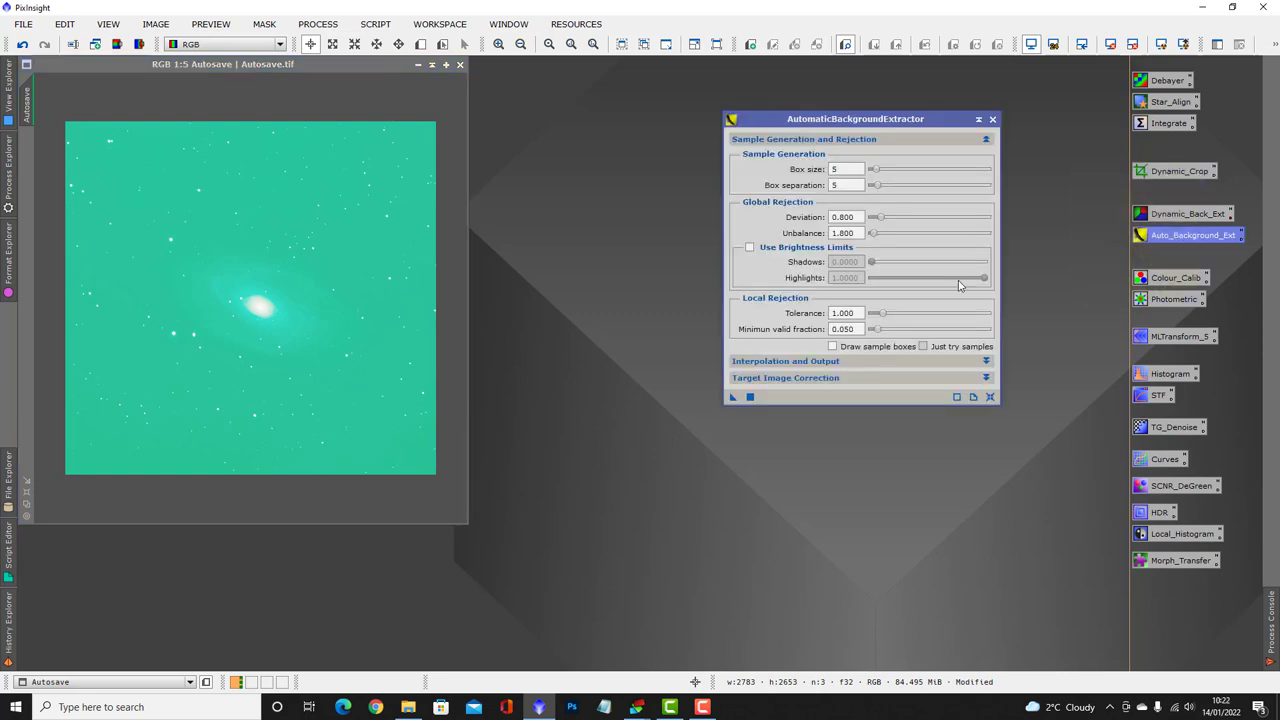
drag(731, 398, 442, 369)
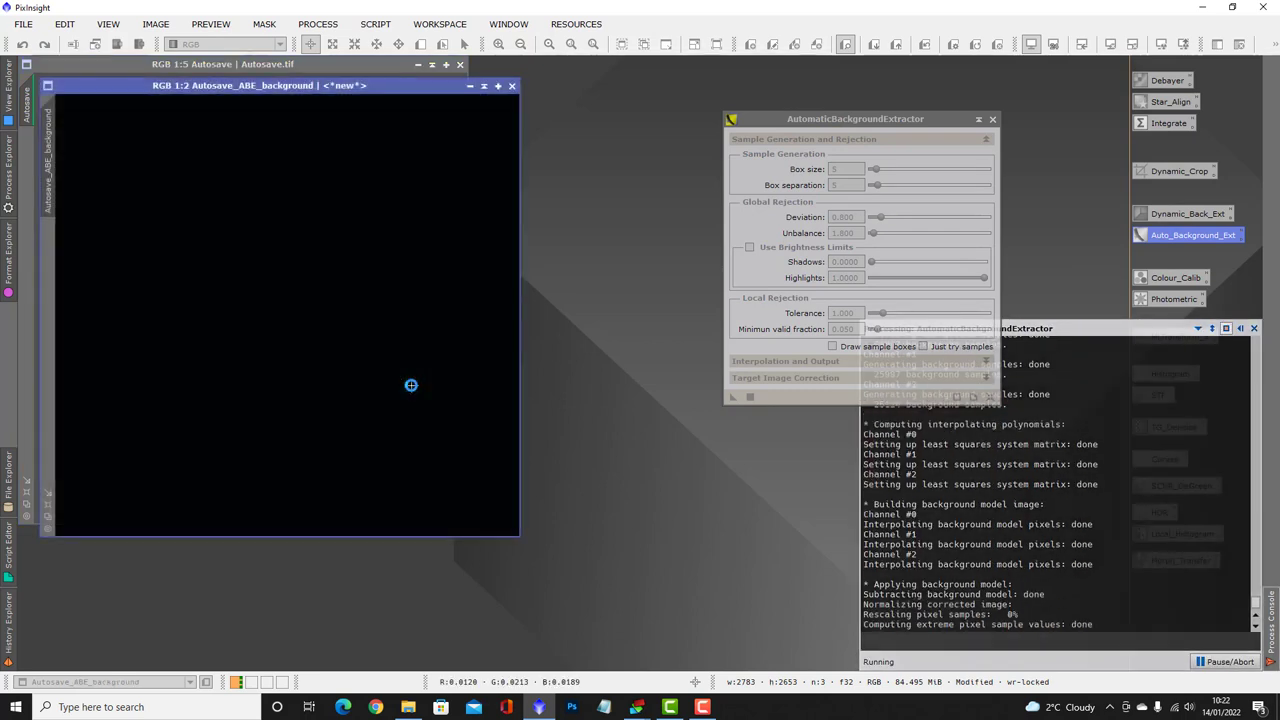
click(995, 120)
click(1161, 44)
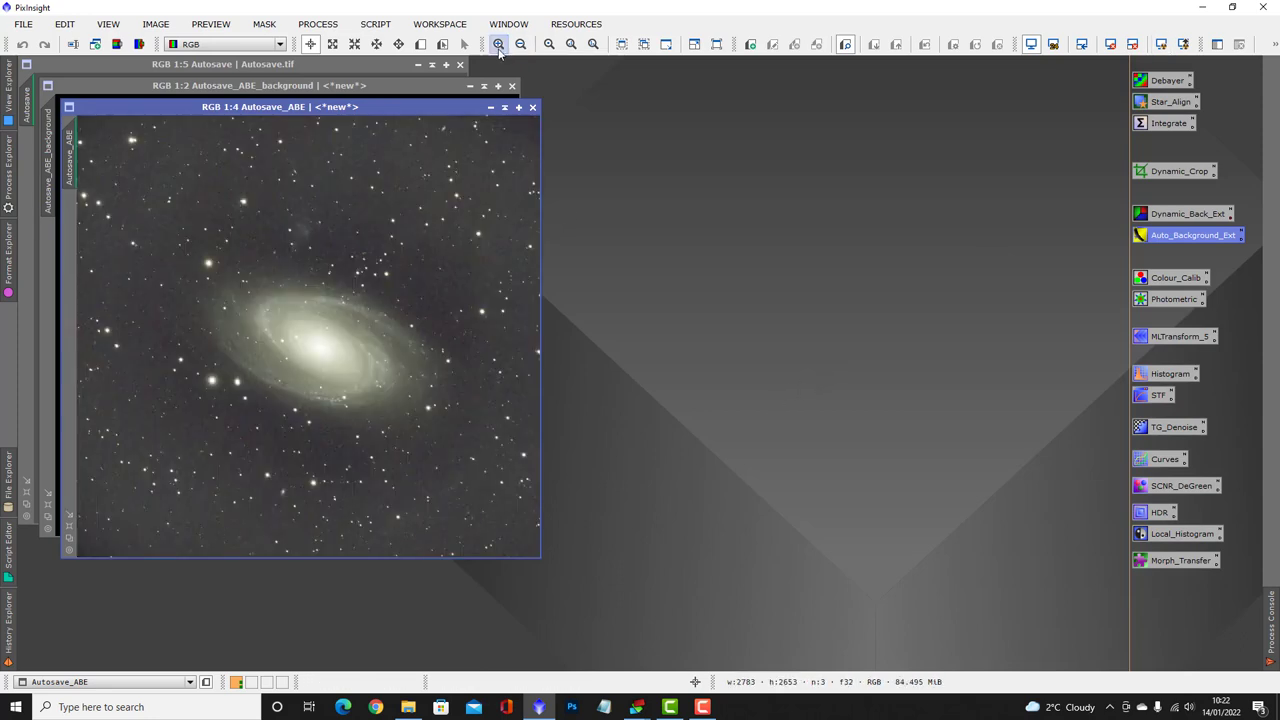
Minimise the Autosave_ABE image and set it aside on the workspace, then close the extracted background image.
click(491, 109)
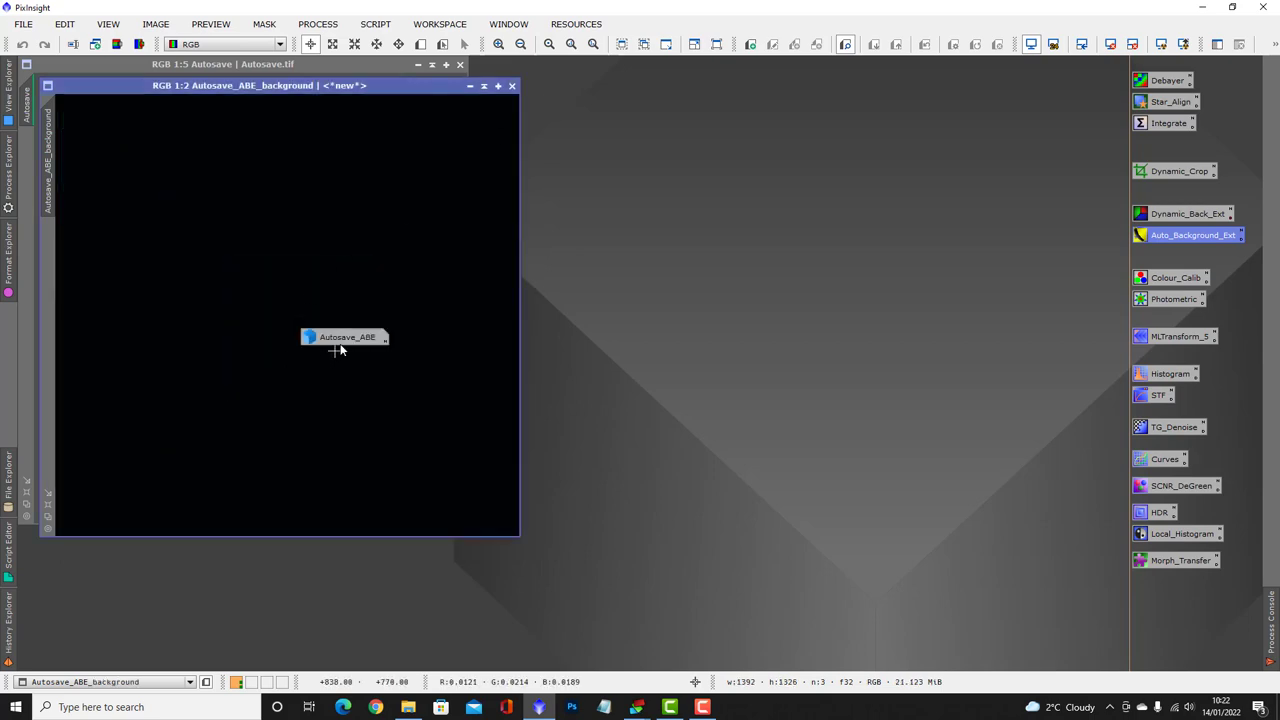
drag(334, 346, 643, 112)
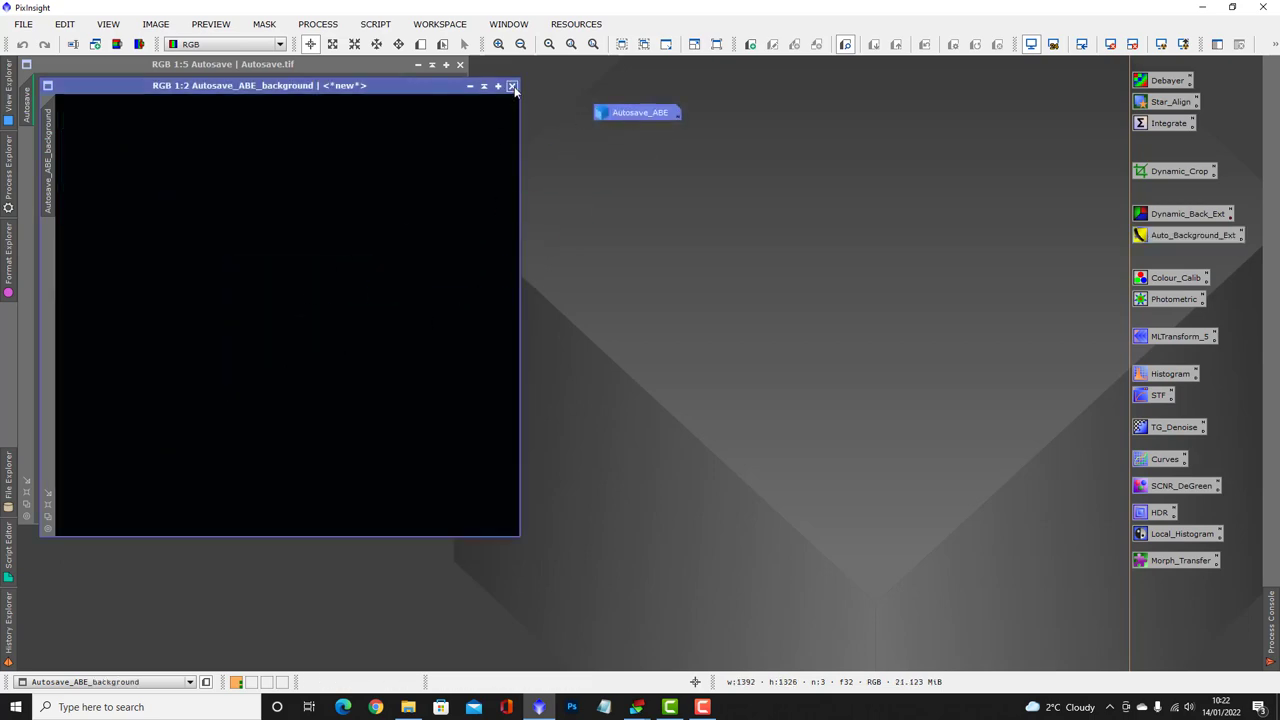
click(512, 85)
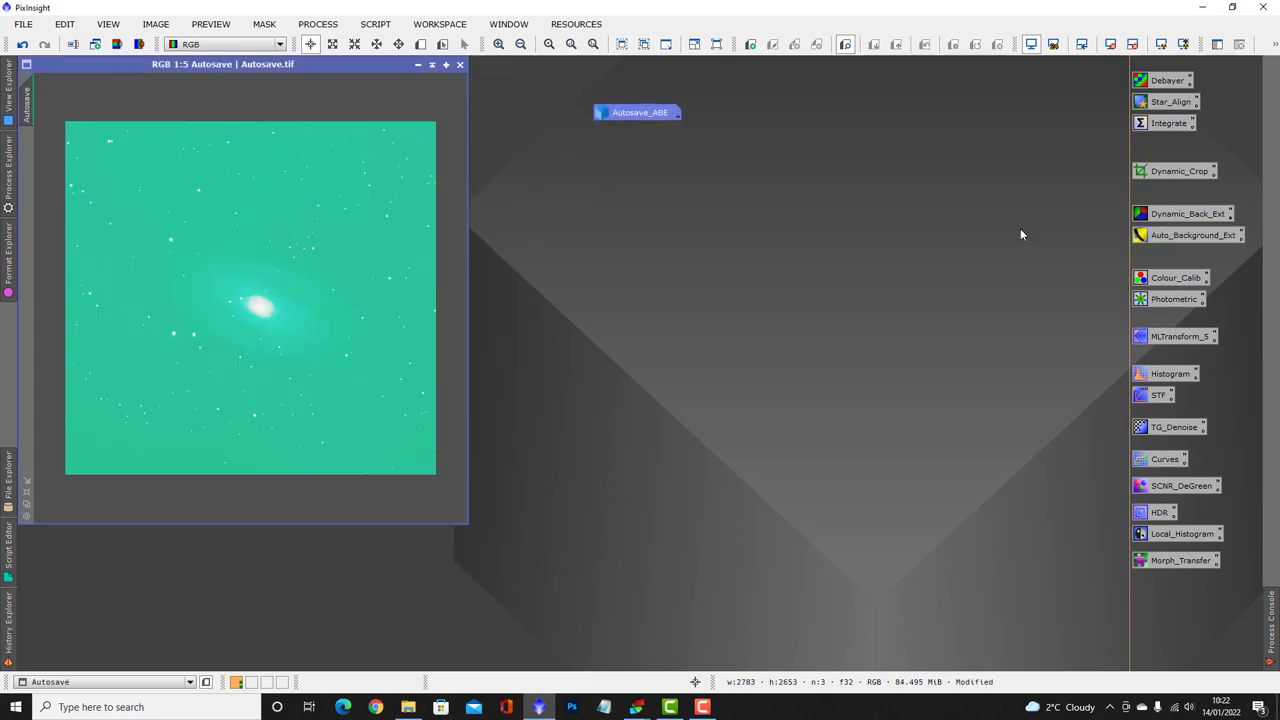
click(674, 242)
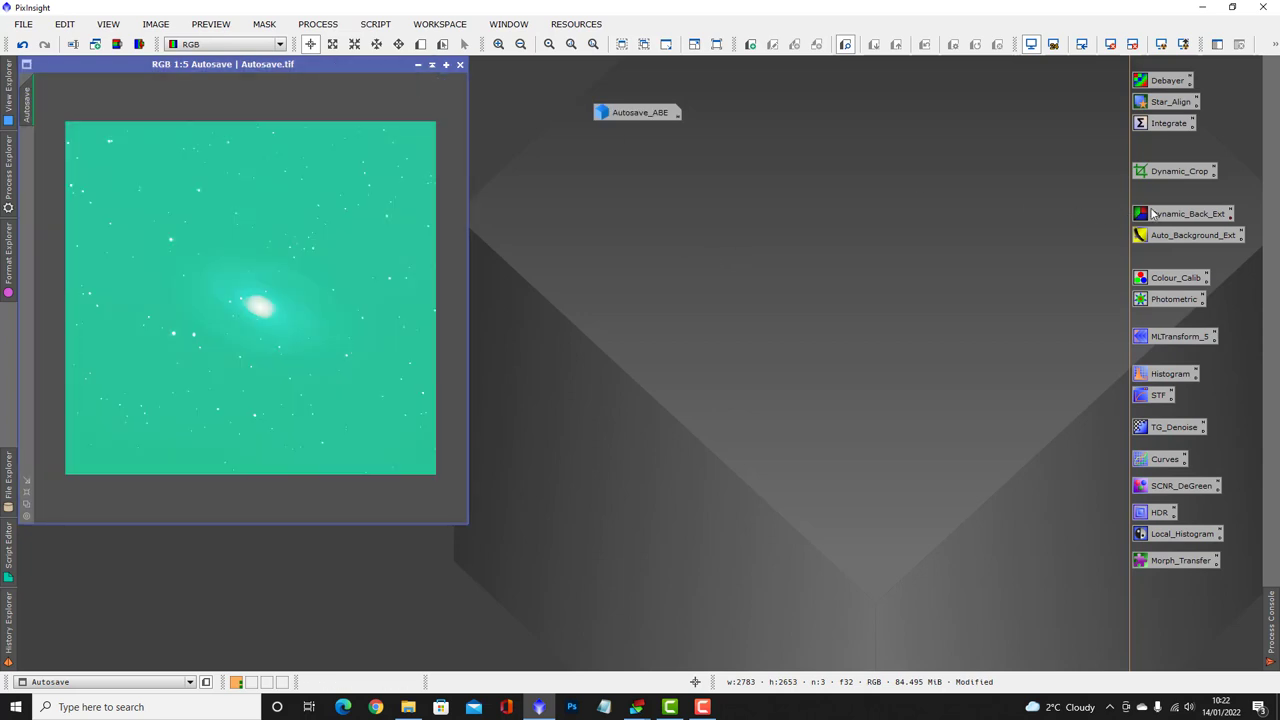
Start DynamicBackgroundExtraction on the Autosave image and generate samples with a radius of 25 and 10 samples per row.
double_click(1153, 213)
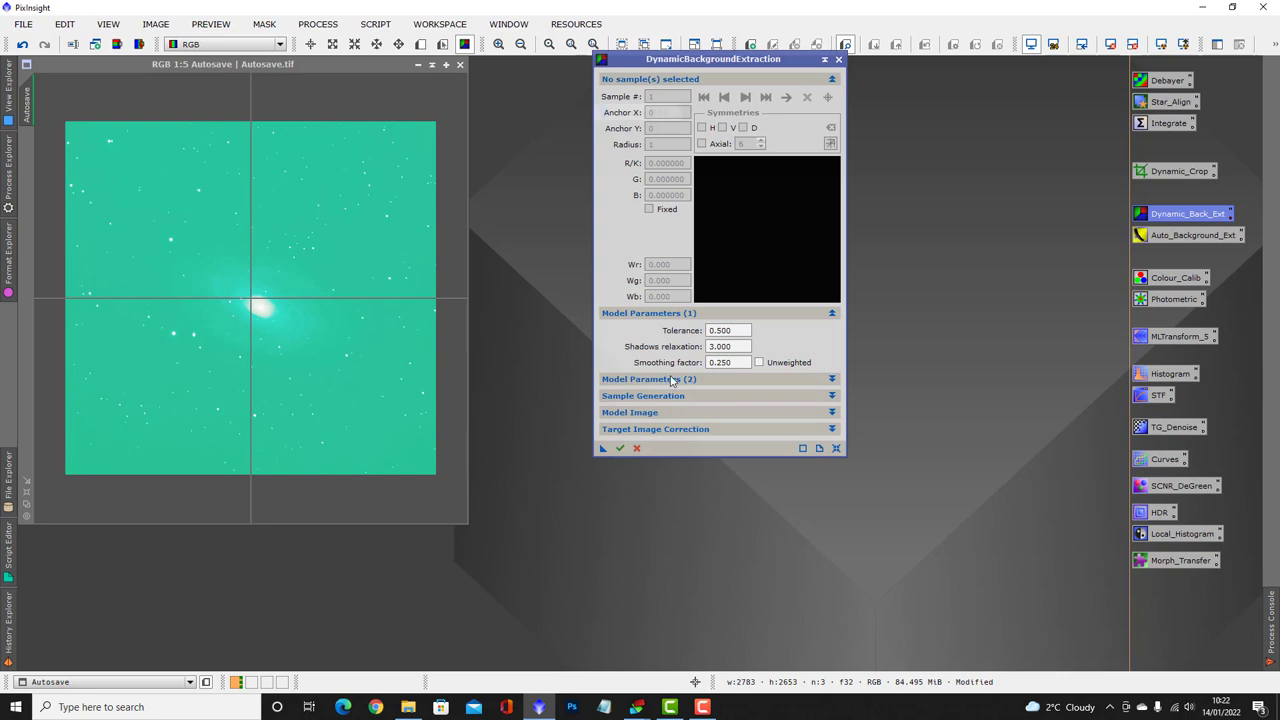
click(609, 396)
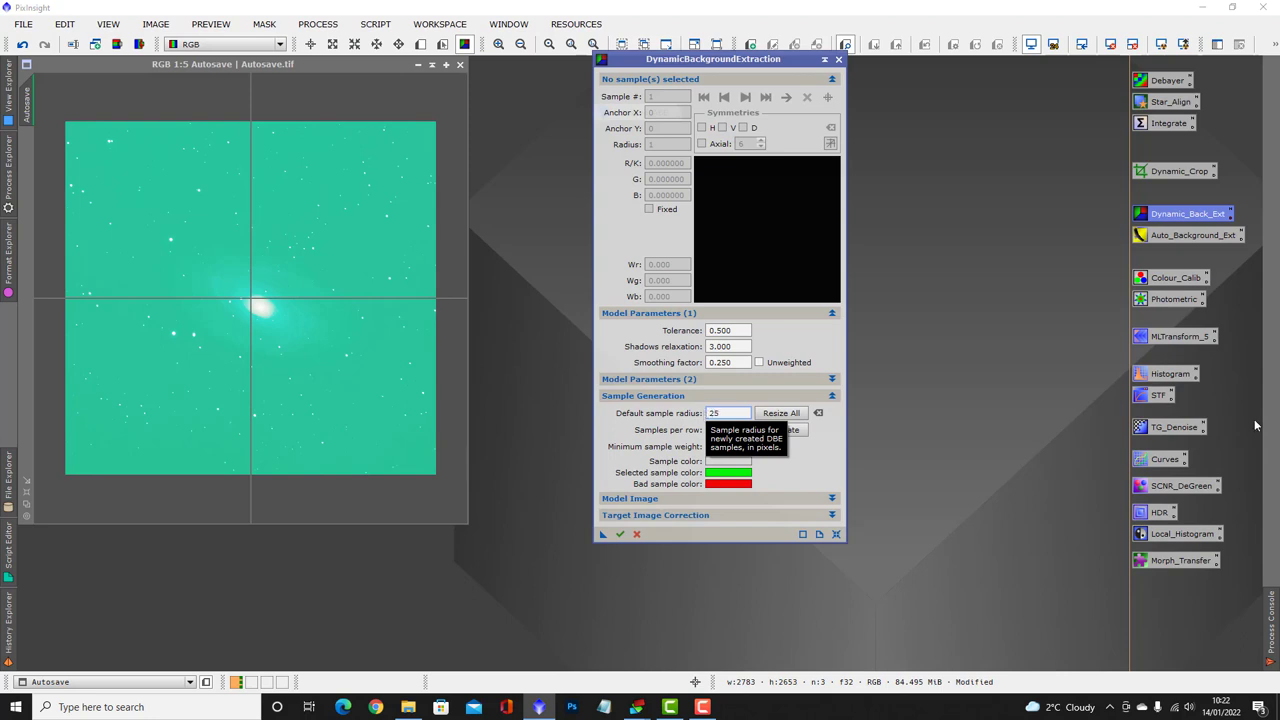
click(782, 416)
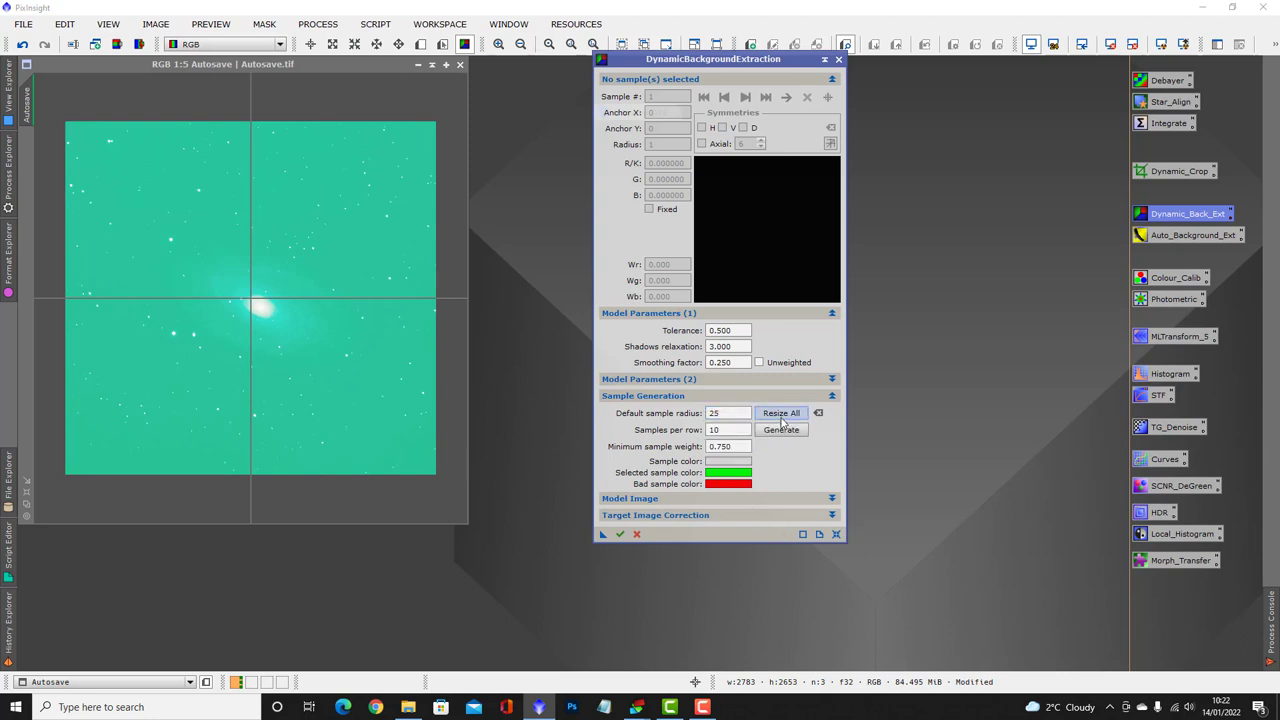
click(781, 429)
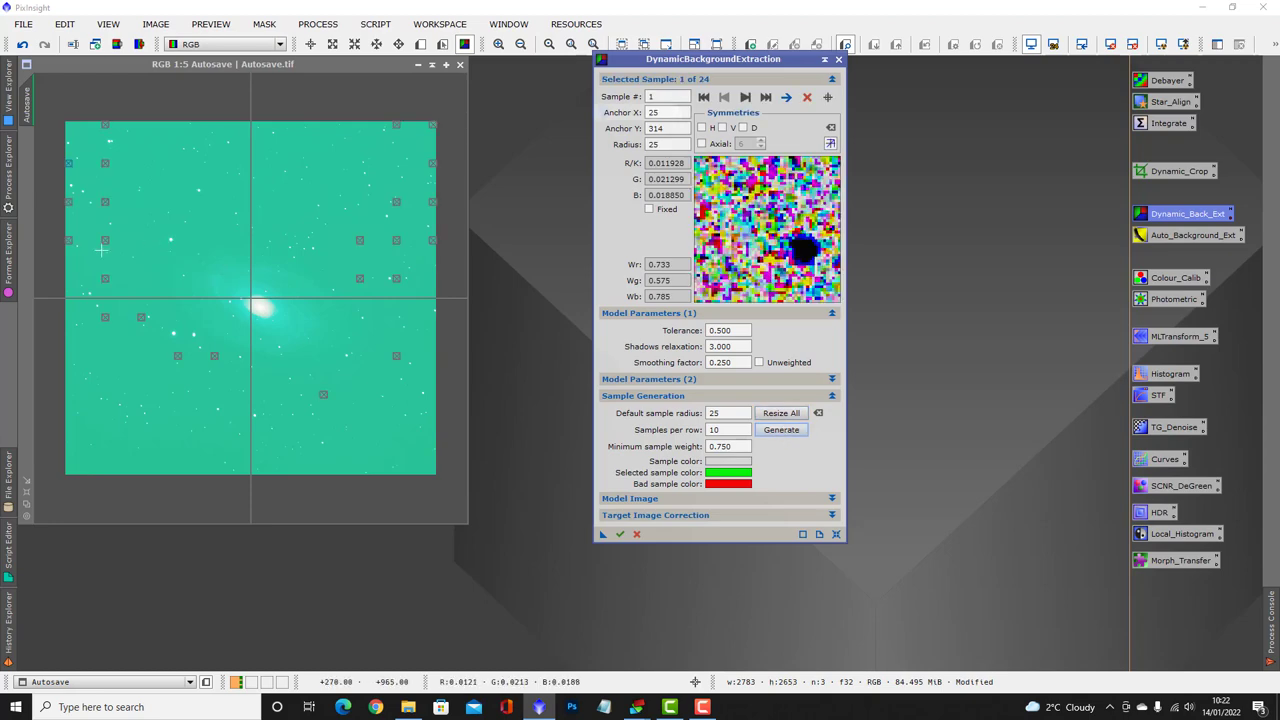
Move interior background samples out to the image's left edge, upper-left corner and along its upper edge, clear of stars.
click(68, 280)
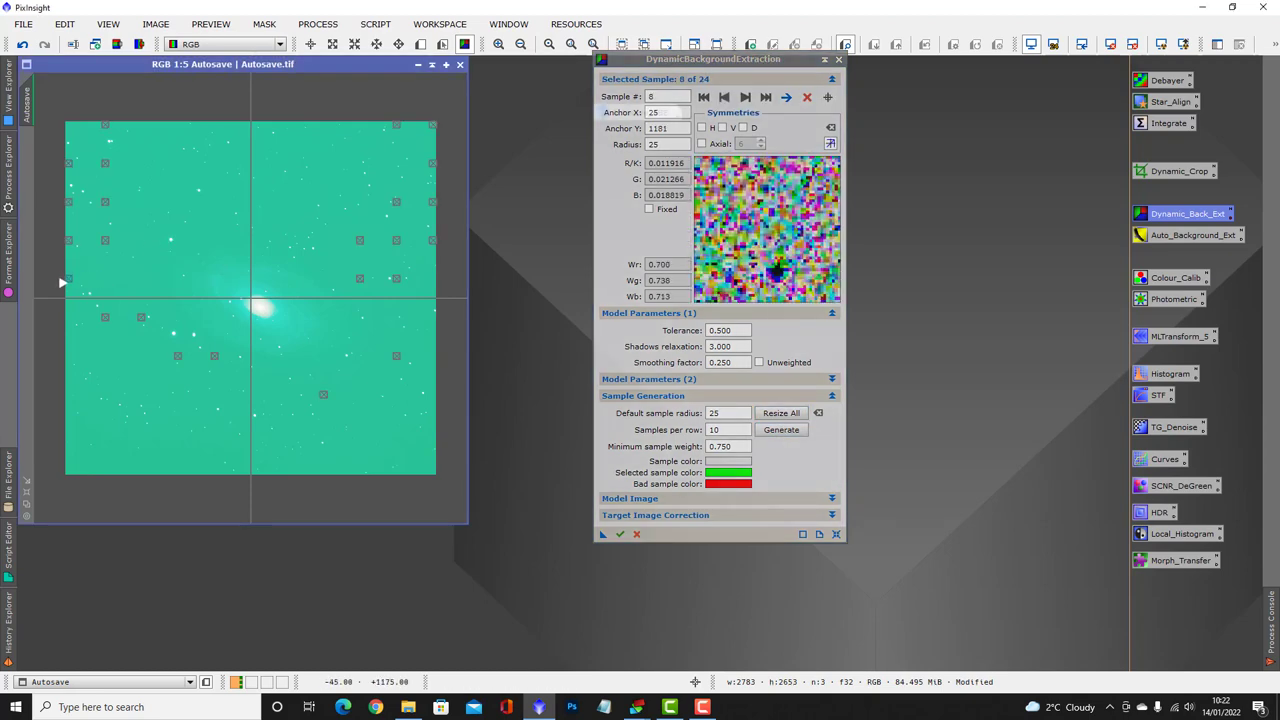
click(67, 124)
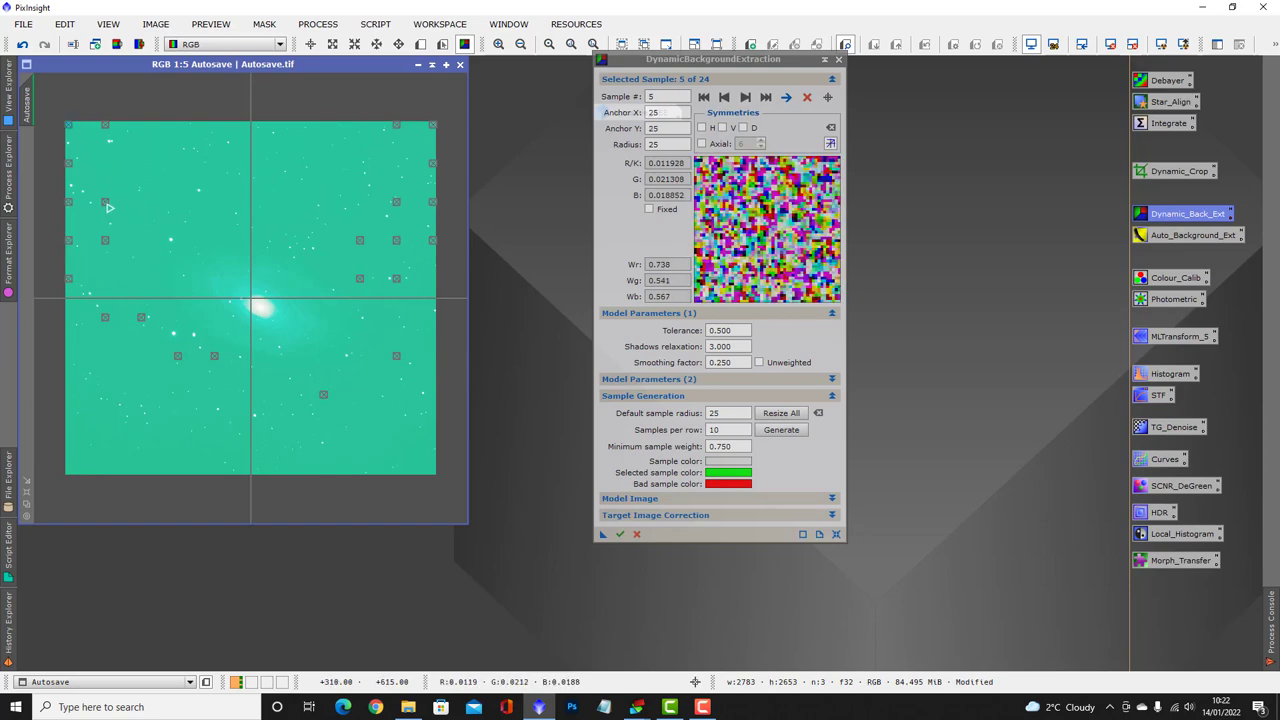
click(160, 127)
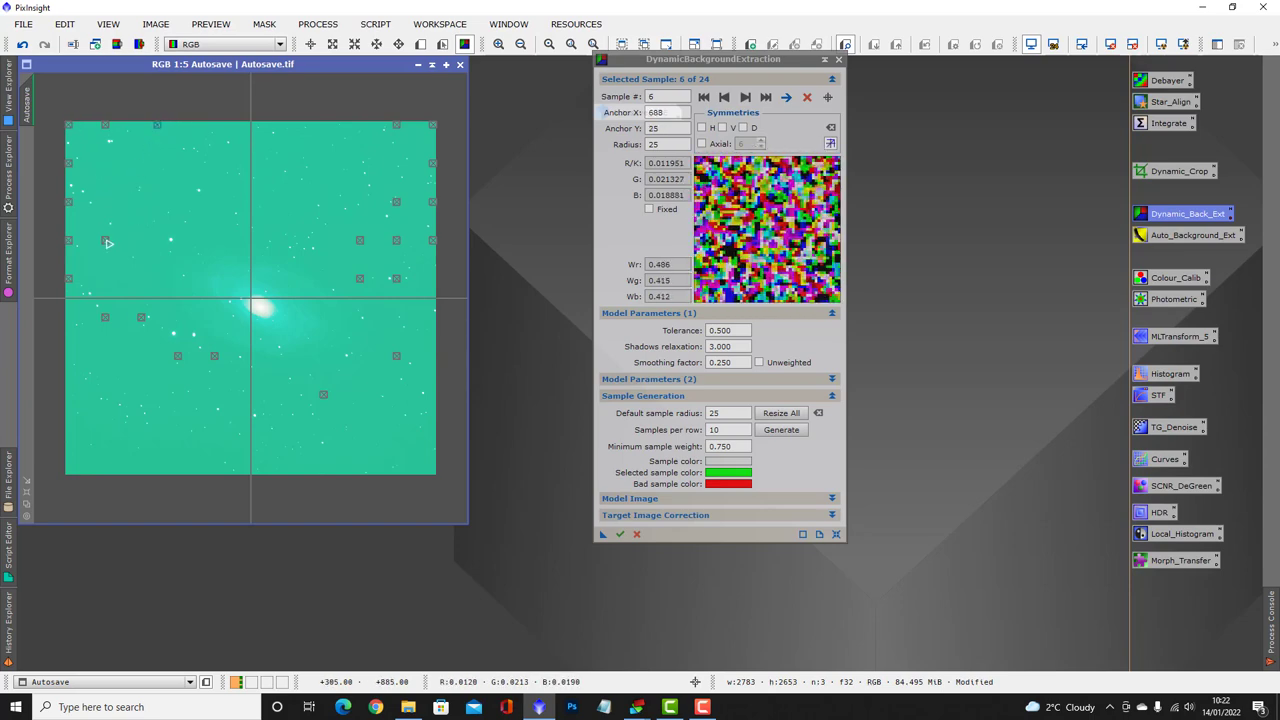
click(215, 122)
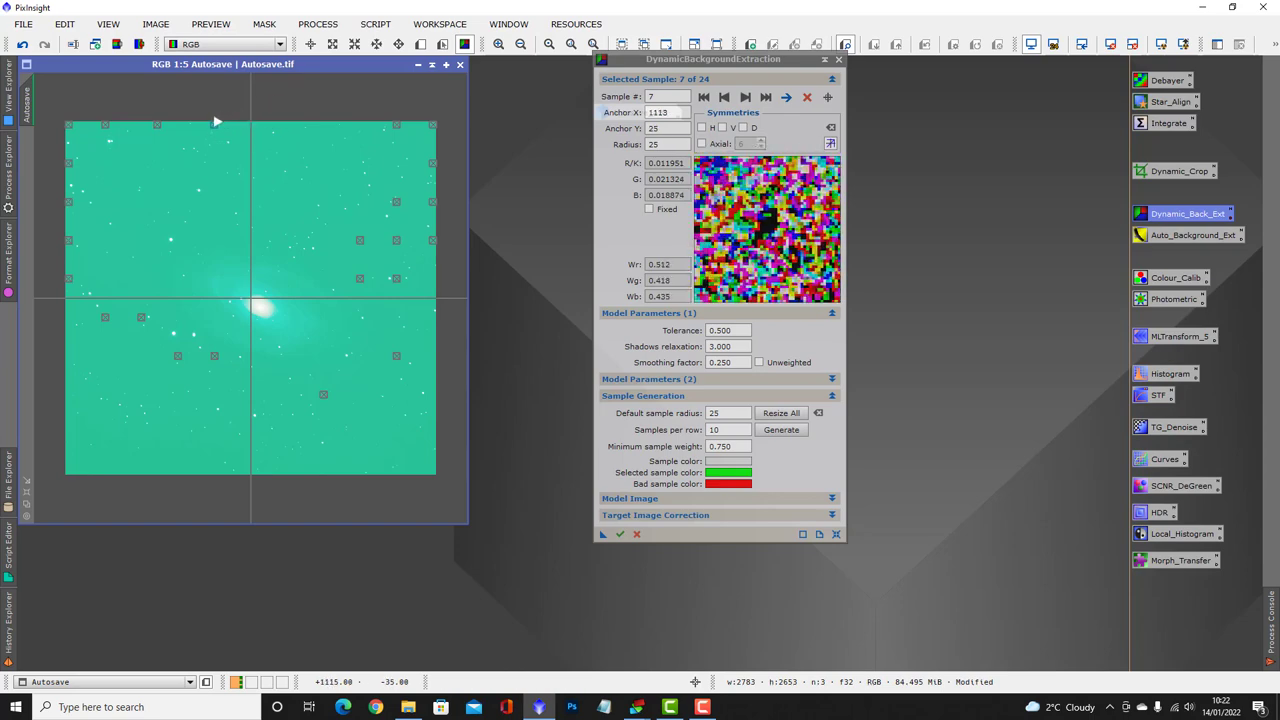
drag(215, 122, 214, 122)
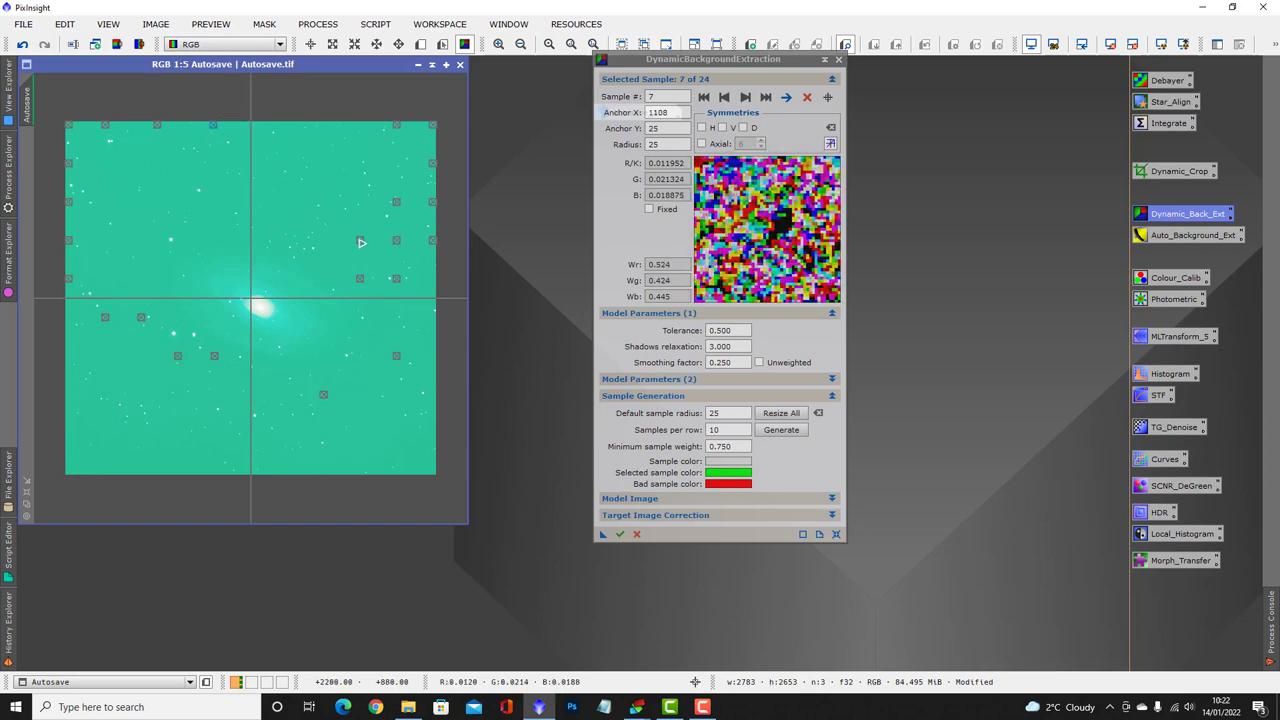
drag(360, 242, 359, 94)
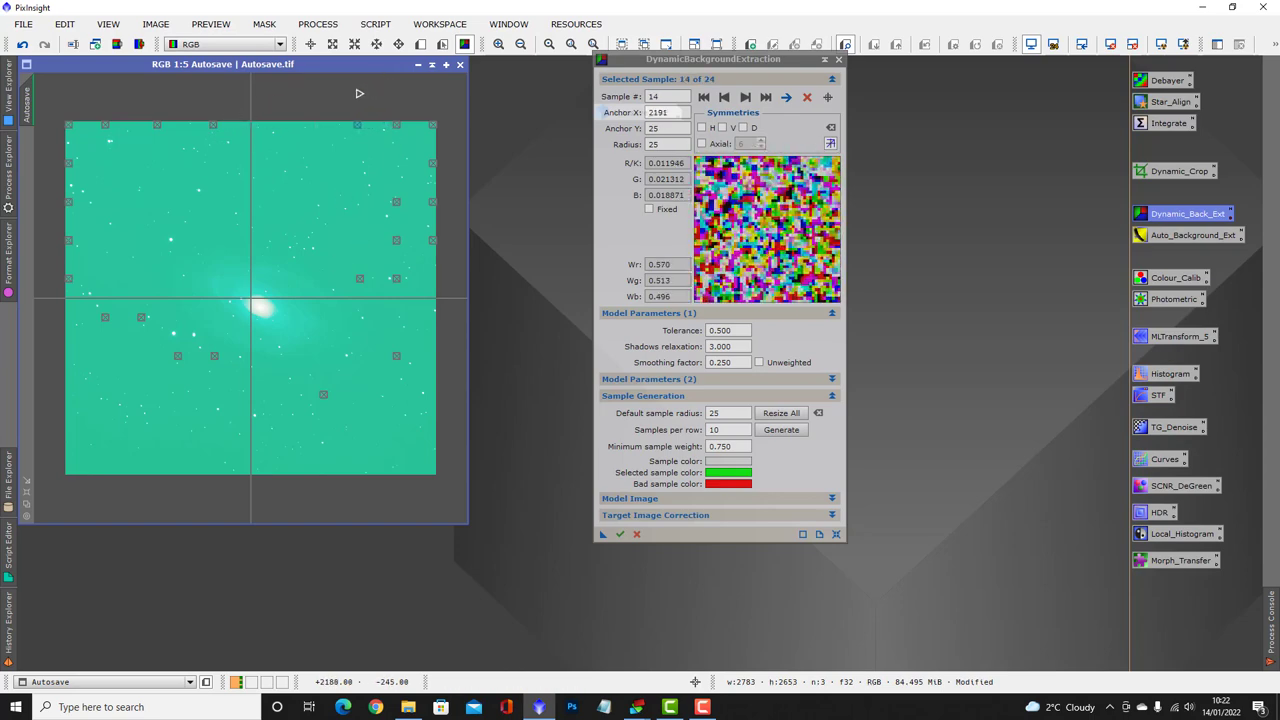
drag(396, 204, 324, 128)
drag(394, 238, 284, 128)
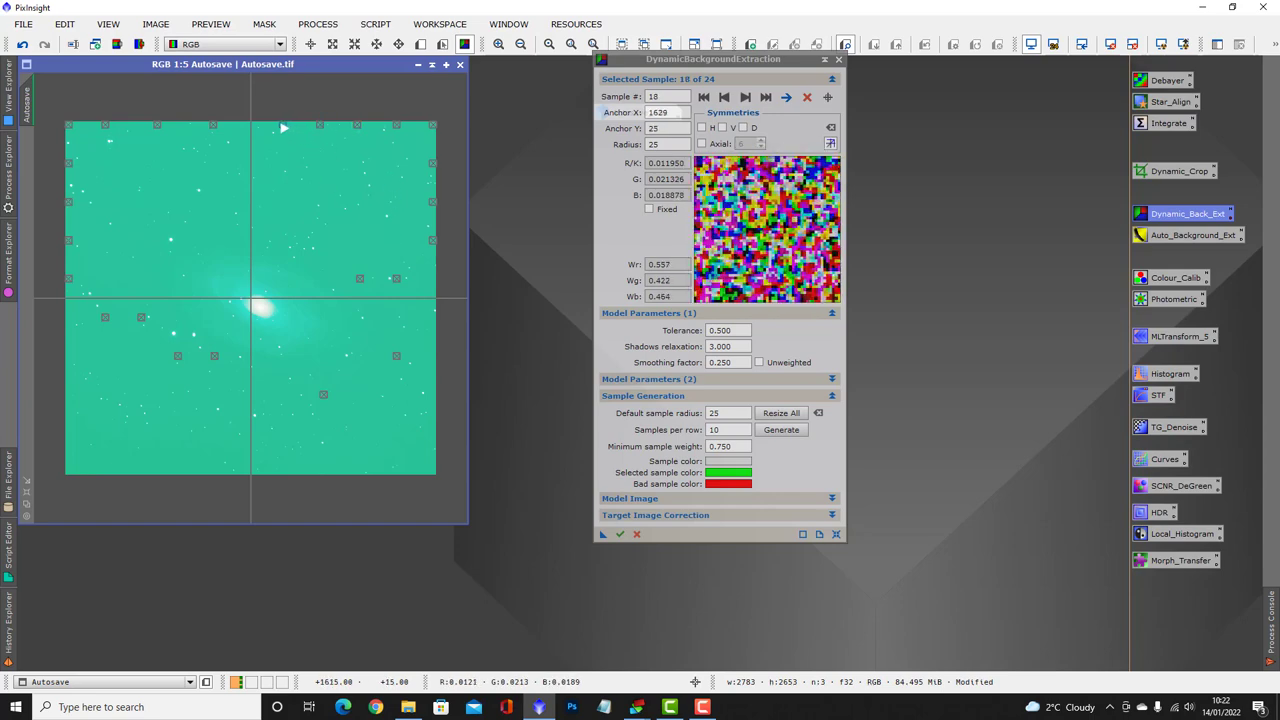
Line the image's right edge and lower-right corner with background samples, relocating interior ones and adding new ones.
click(430, 288)
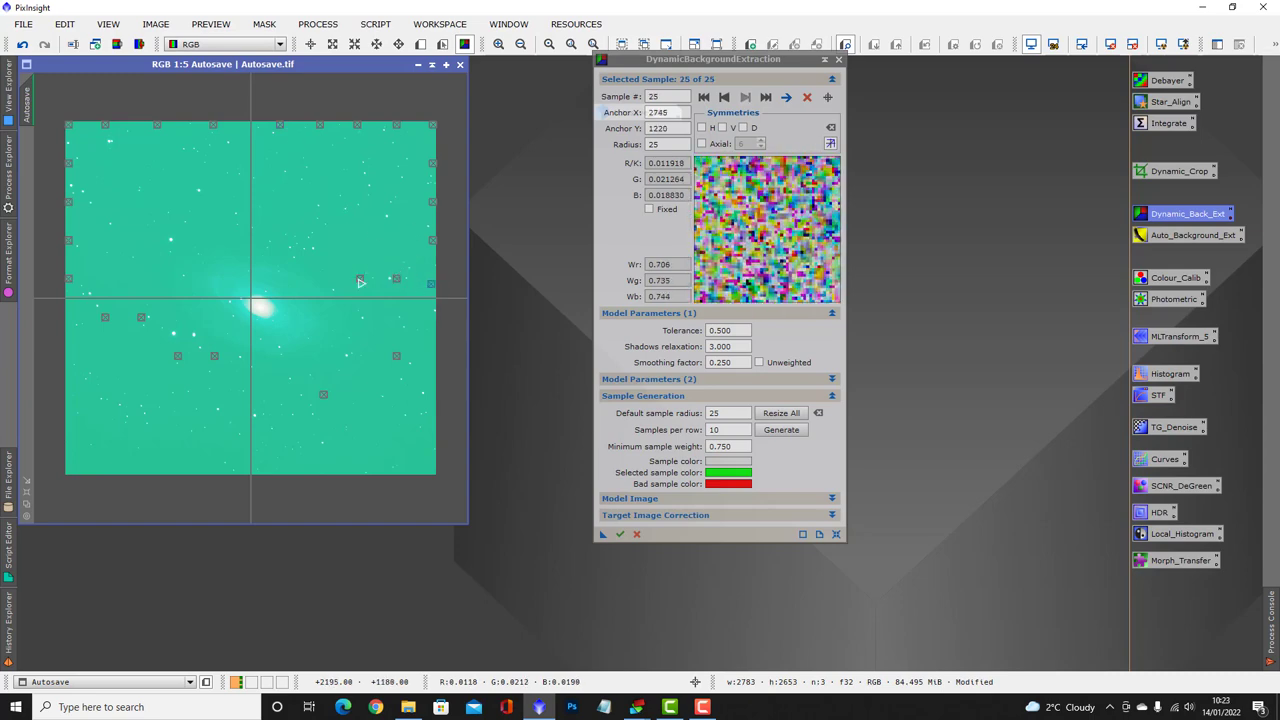
drag(360, 282, 432, 345)
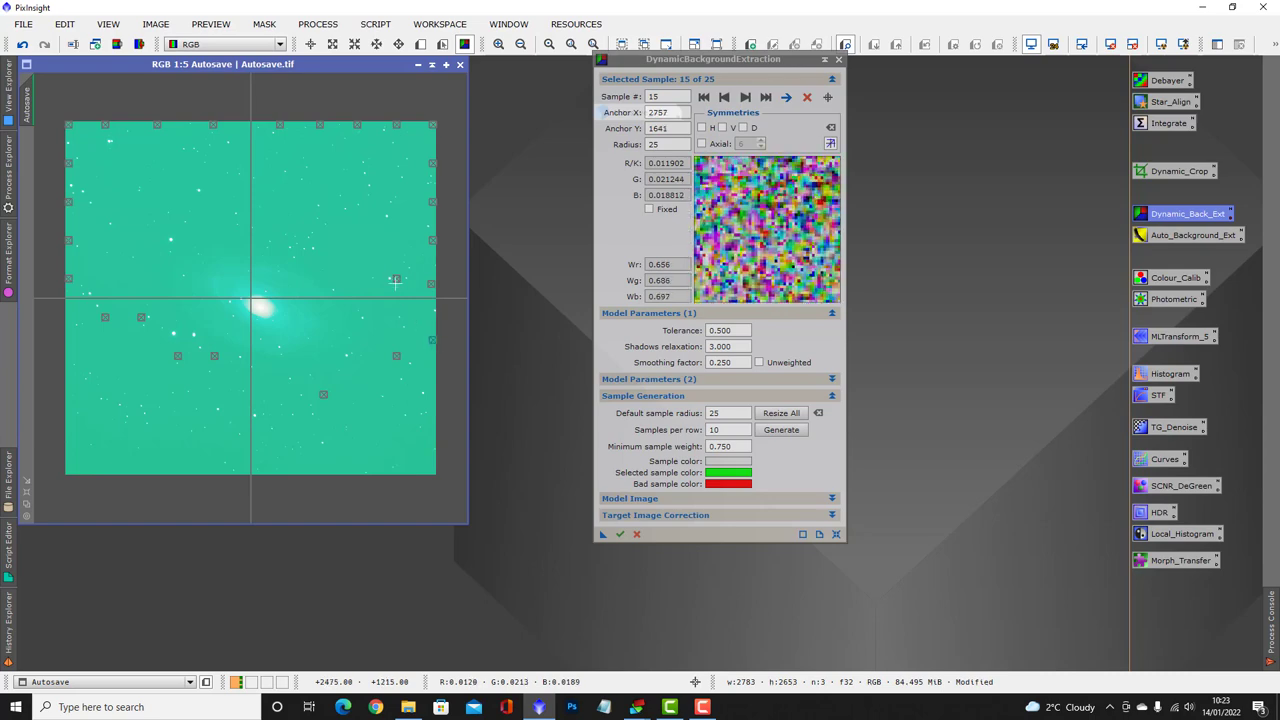
drag(396, 281, 433, 379)
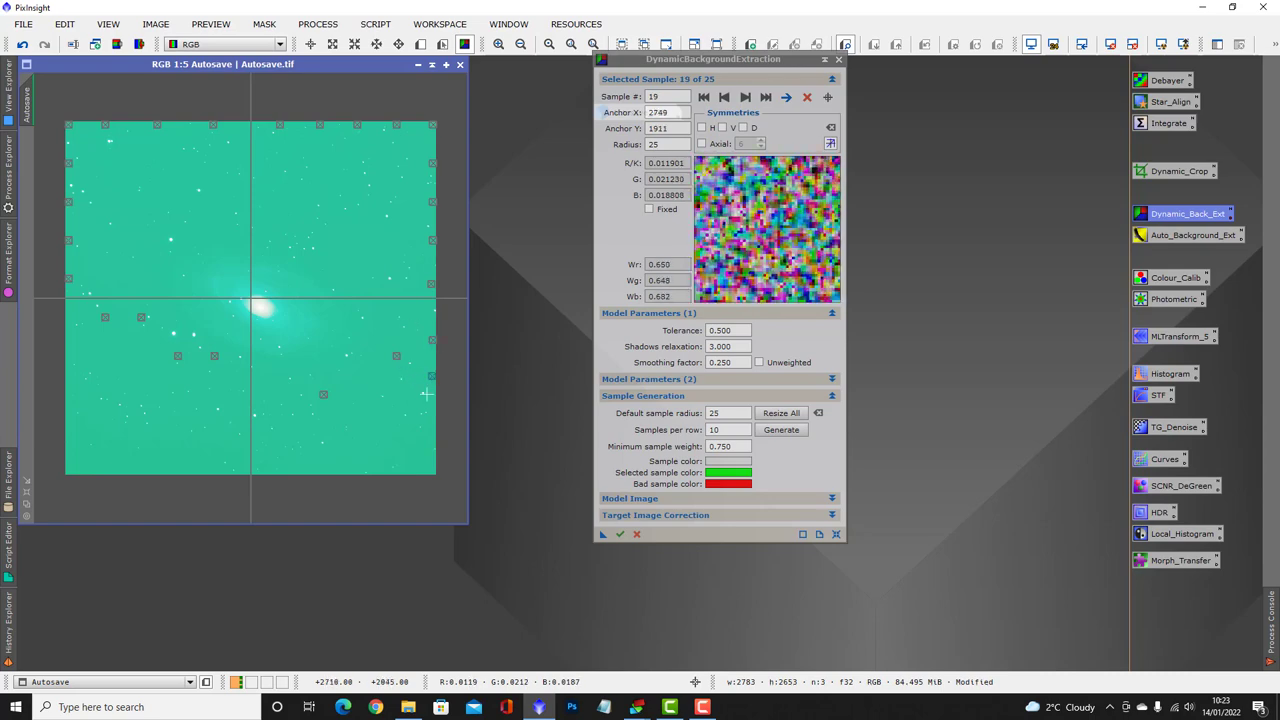
click(427, 465)
click(405, 470)
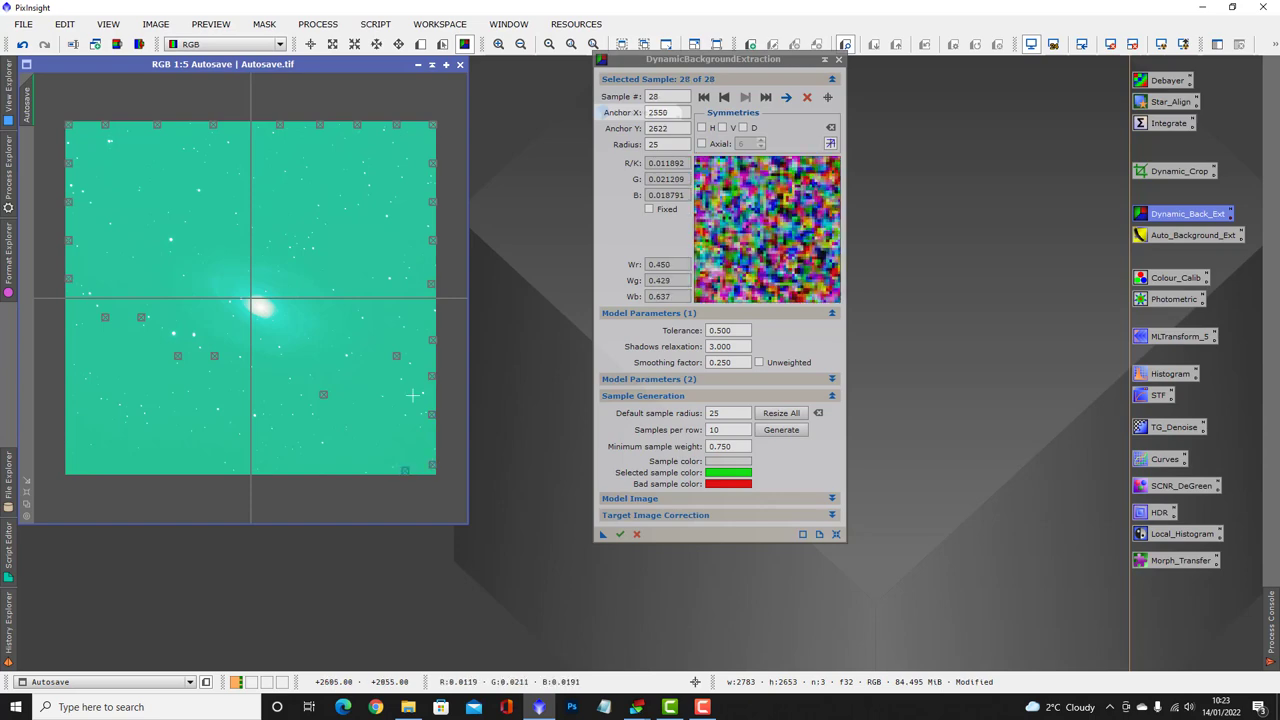
drag(397, 360, 401, 439)
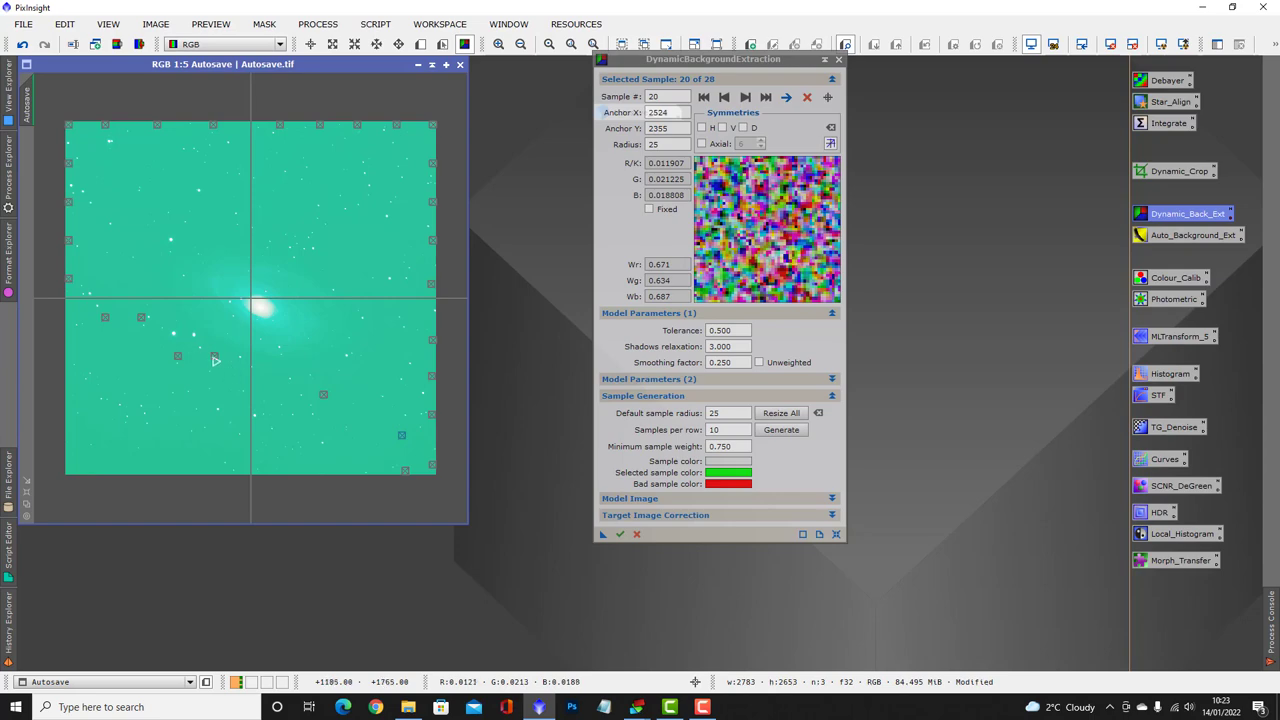
Move the samples near the galaxy to the lower and left edges, and add more around the lower-left corner.
drag(215, 360, 205, 476)
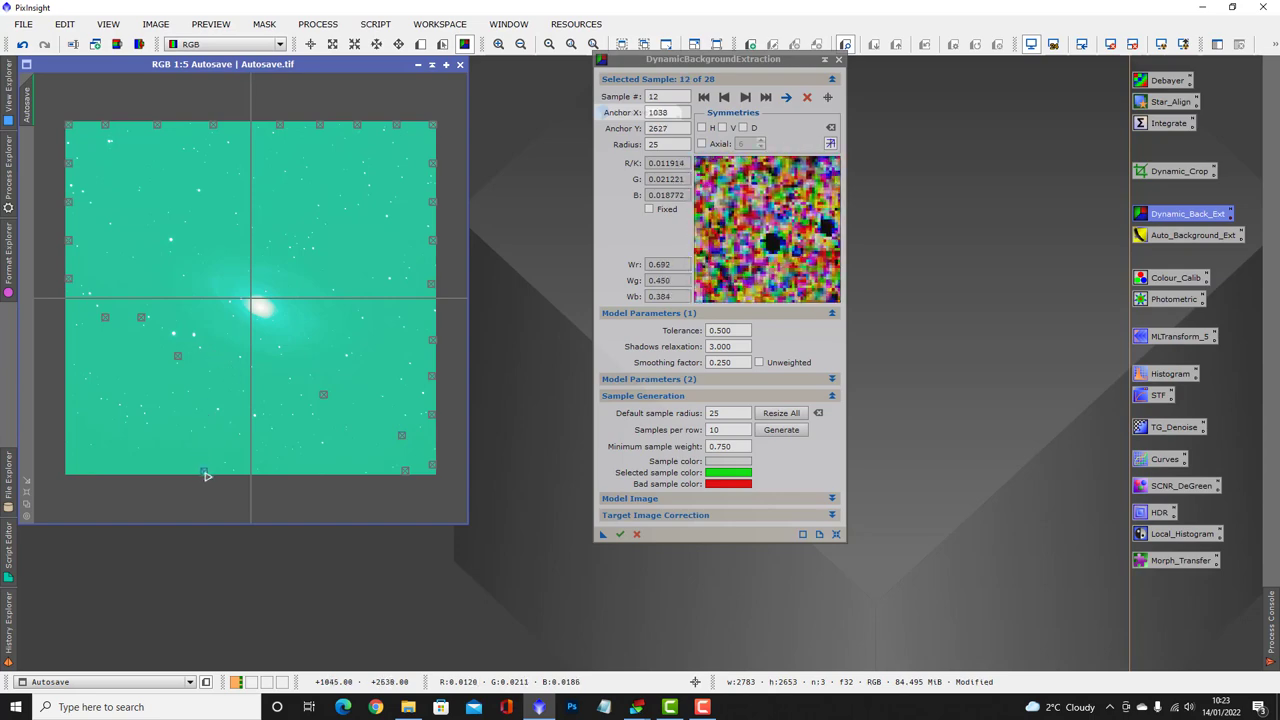
drag(178, 360, 168, 472)
drag(145, 316, 71, 390)
click(67, 423)
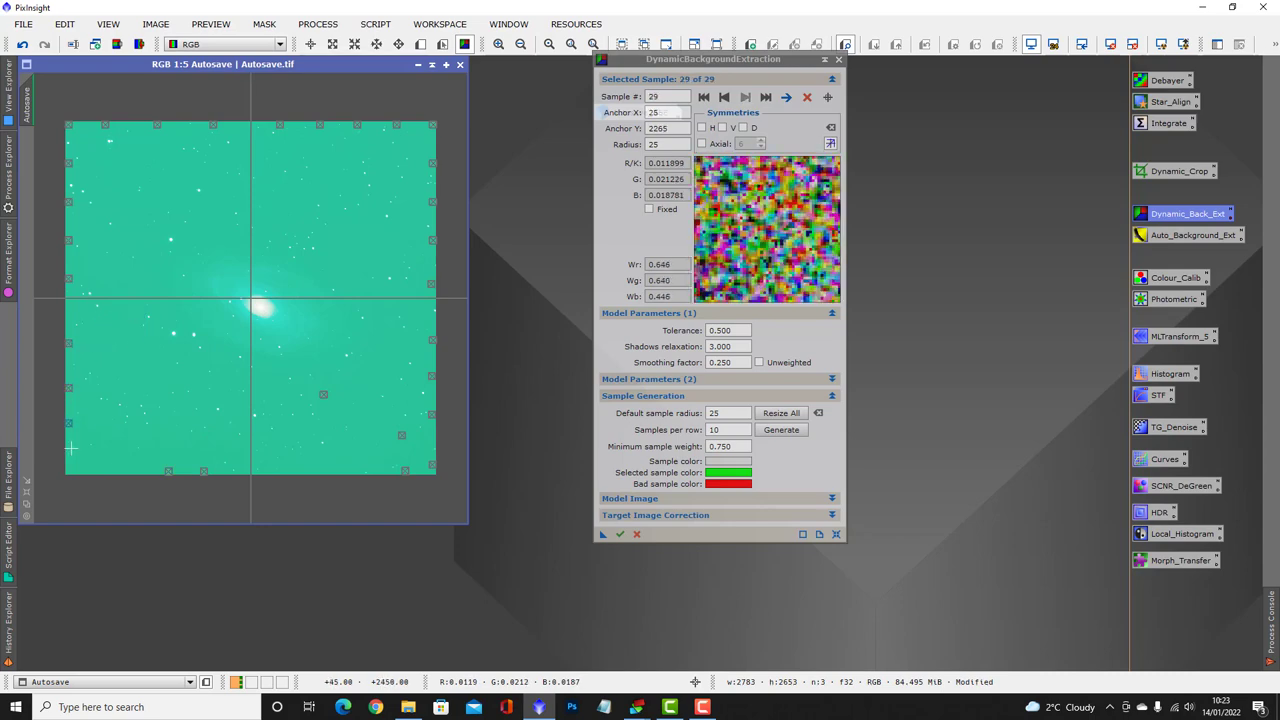
click(72, 459)
click(79, 473)
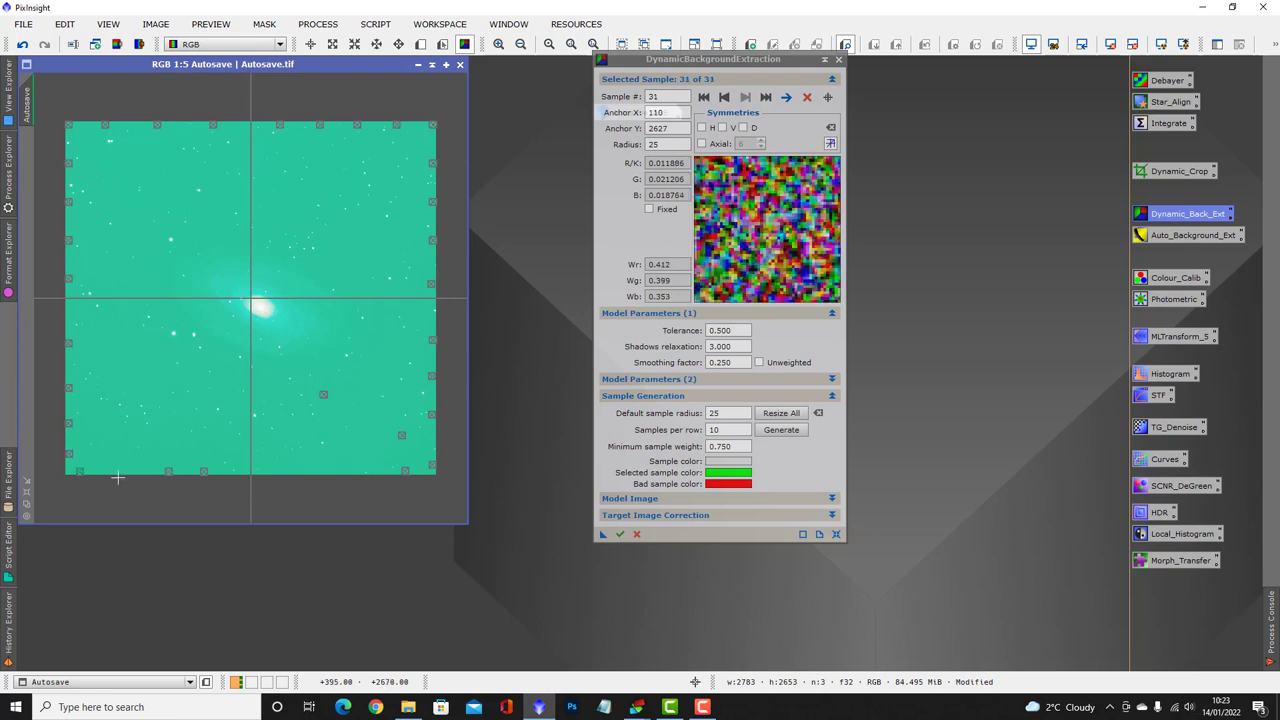
click(128, 472)
Add a column of background samples inside the left part of the image, from lower left up to upper left.
click(118, 438)
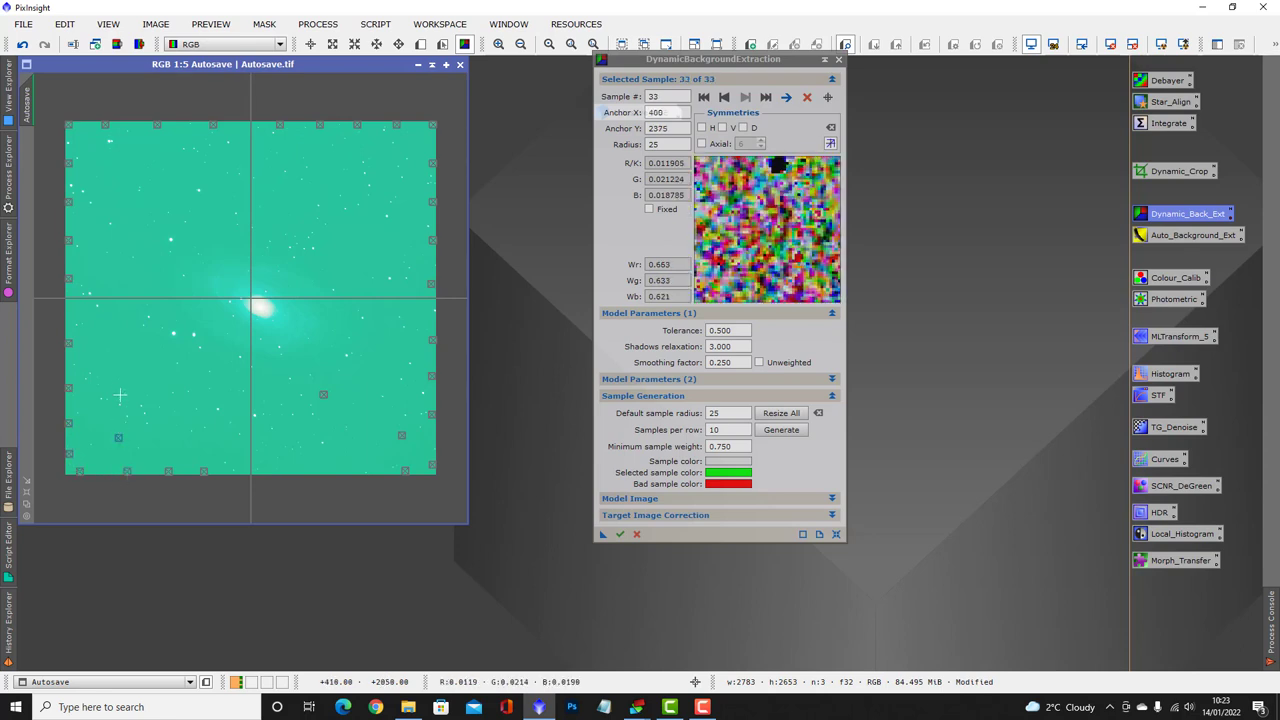
click(113, 375)
click(103, 331)
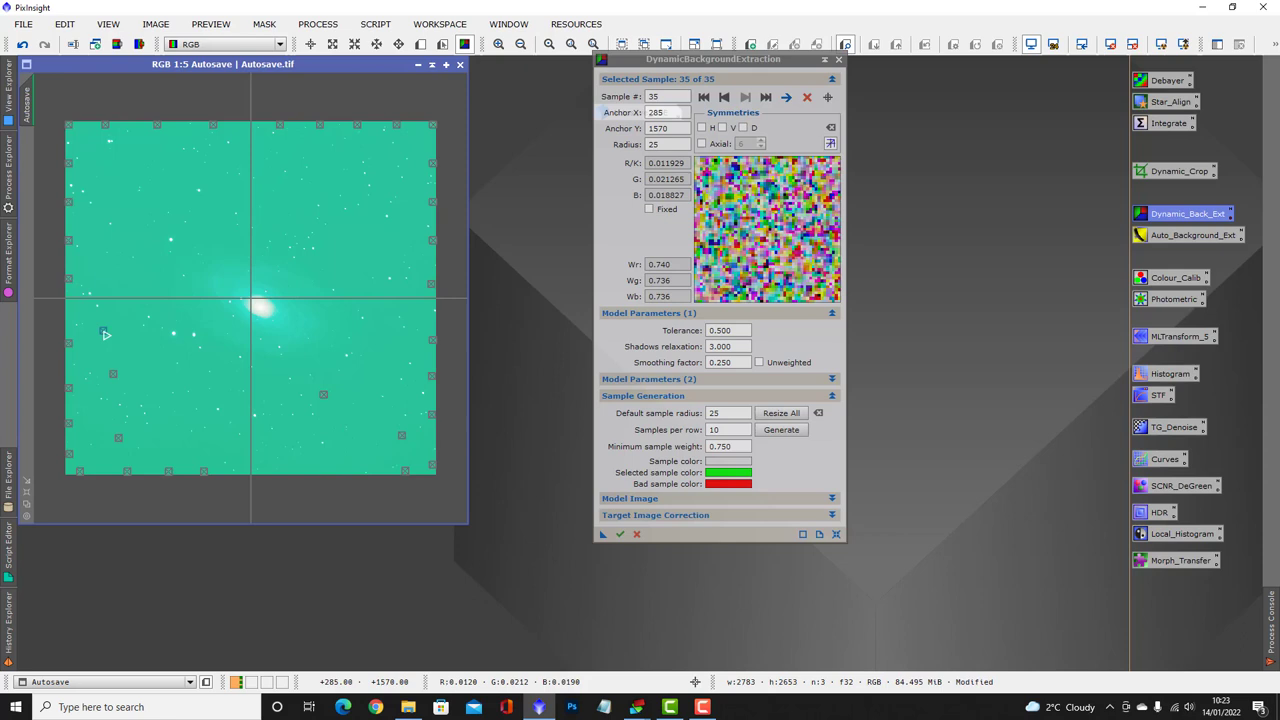
click(101, 243)
drag(101, 245, 101, 244)
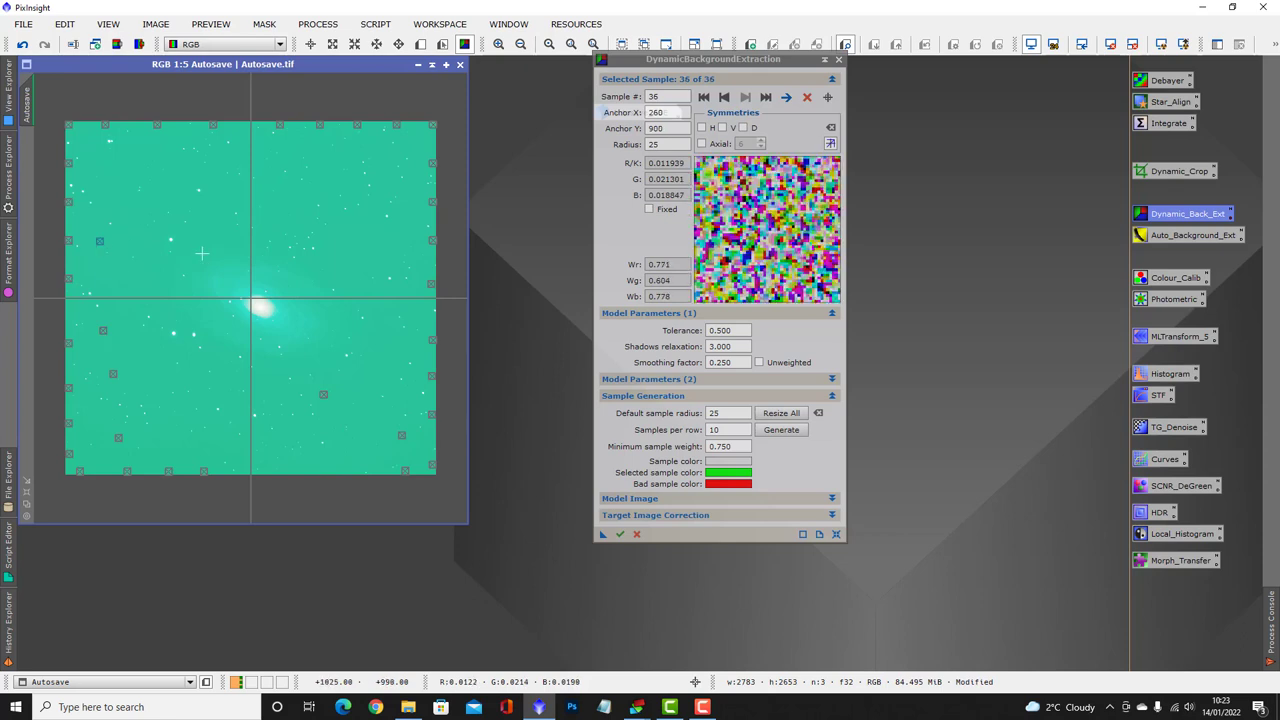
click(120, 206)
click(108, 174)
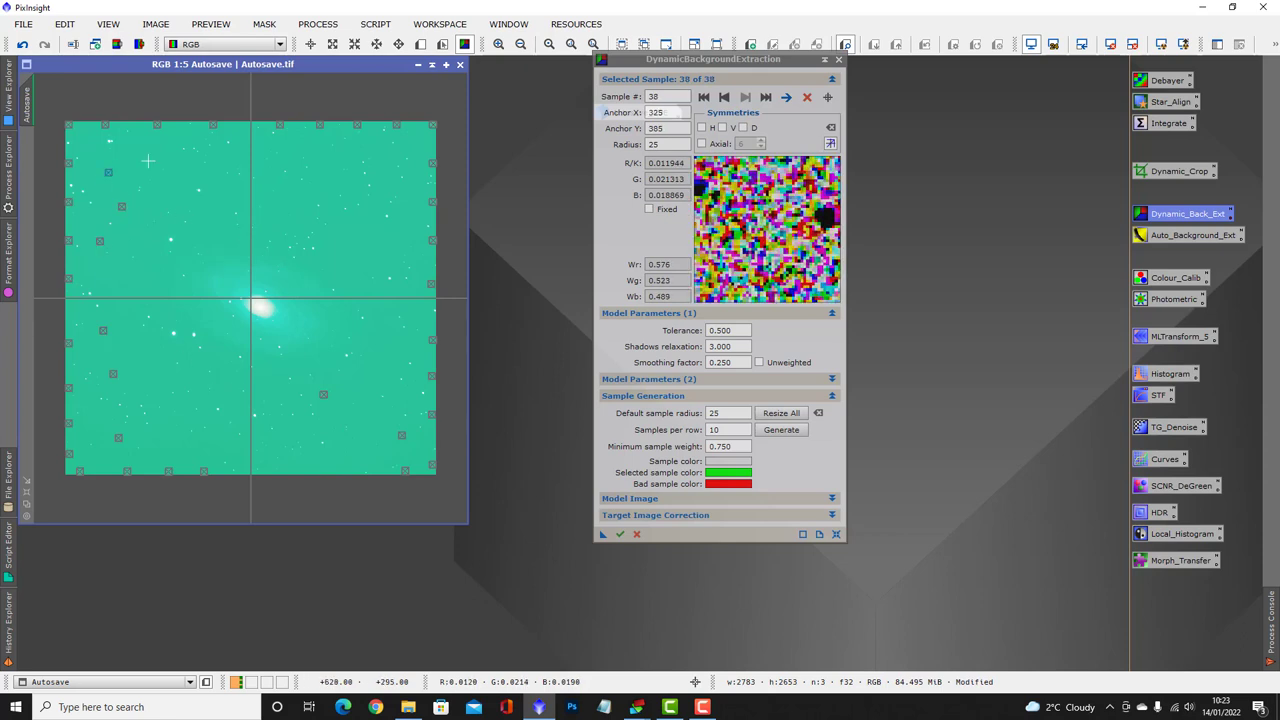
Add a row of four background samples across the image's upper part, above the galaxy.
click(148, 158)
click(194, 166)
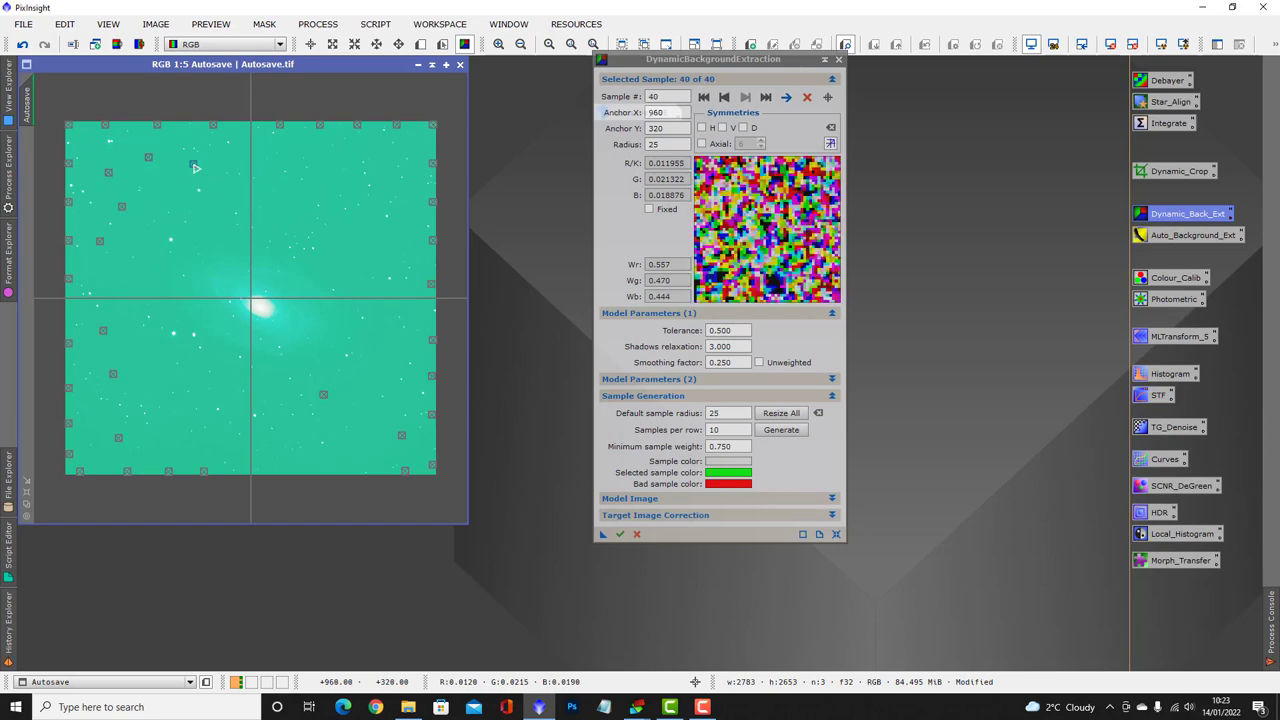
click(291, 155)
click(380, 160)
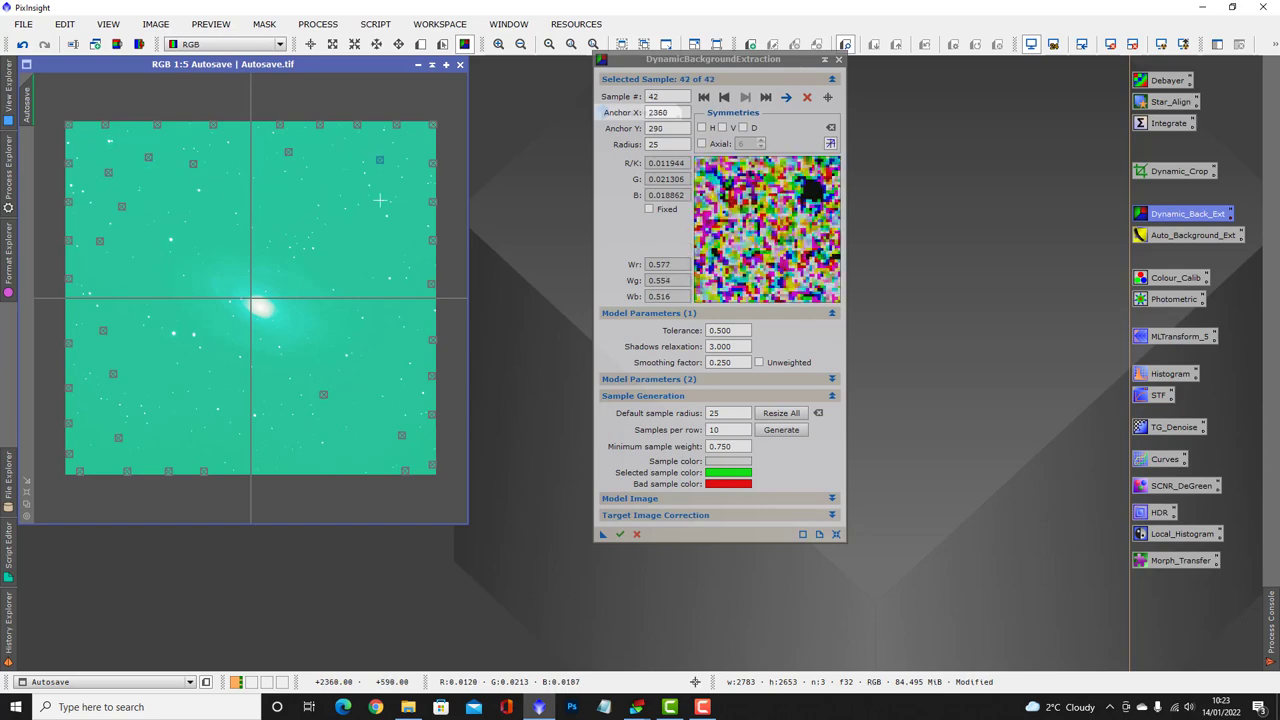
Add background samples down the inner right part of the image and move the sample below the galaxy to the lower right.
click(374, 206)
click(402, 236)
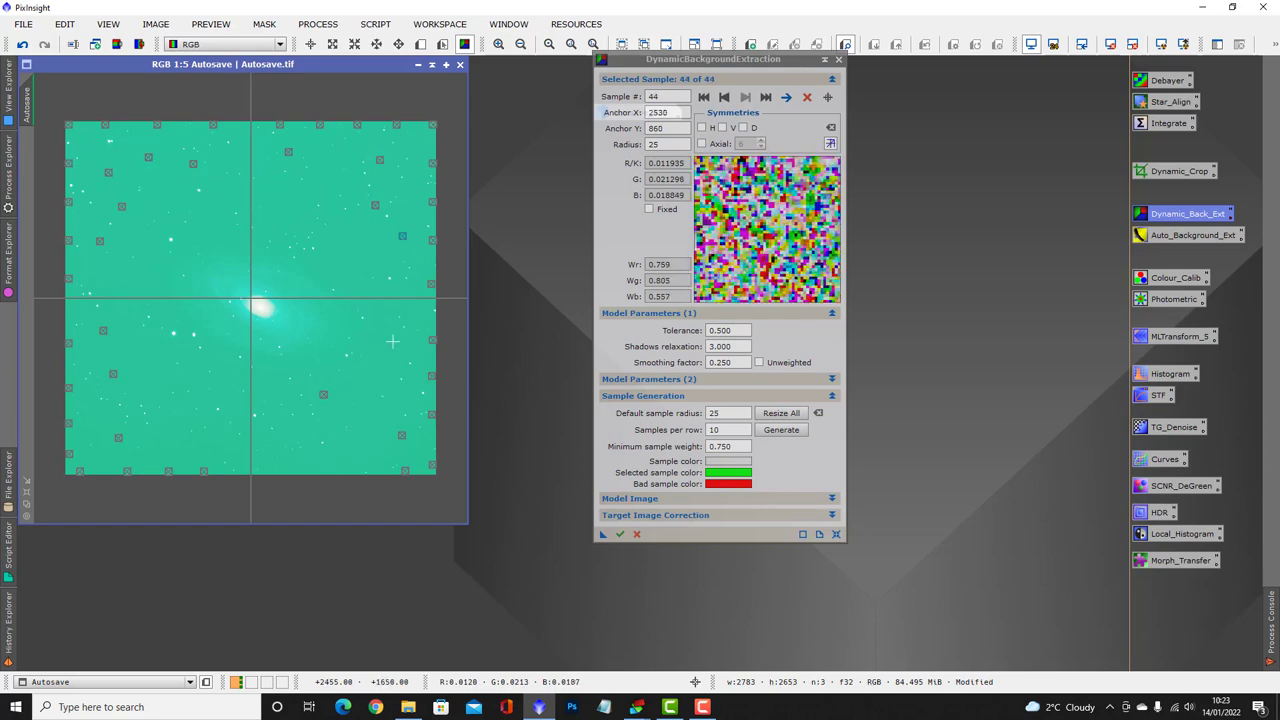
click(397, 347)
drag(398, 349, 399, 349)
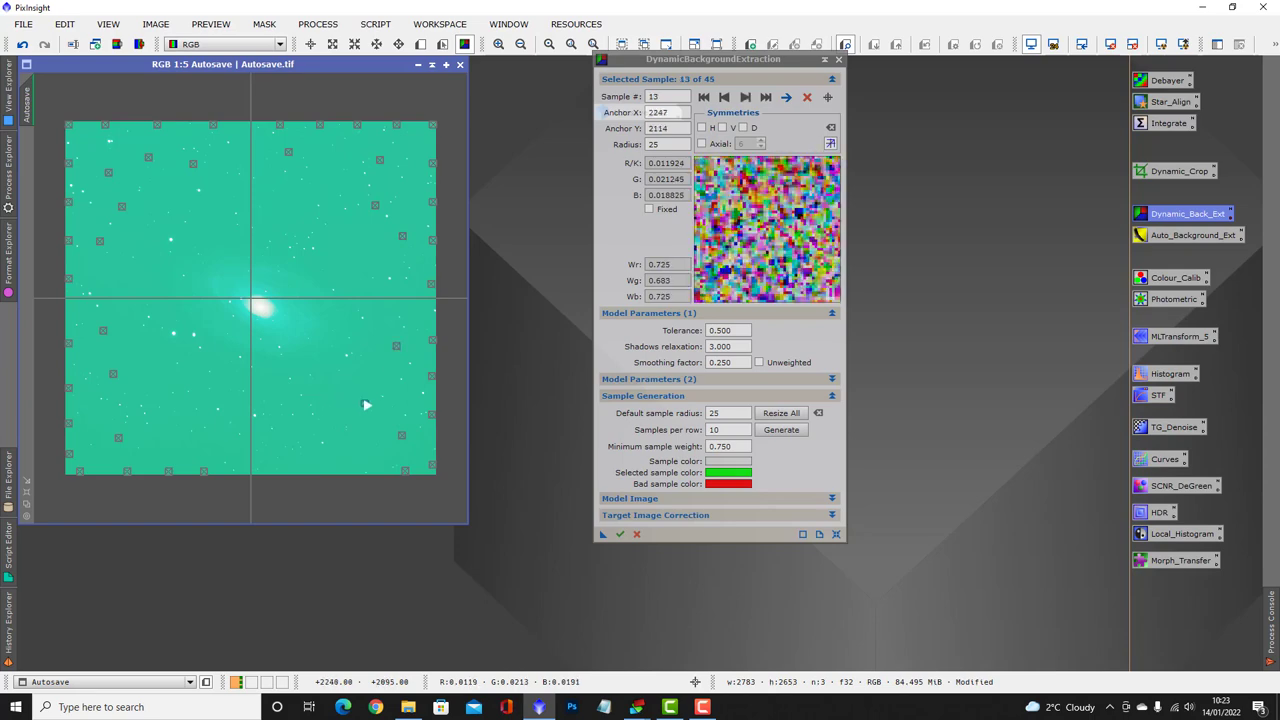
click(351, 439)
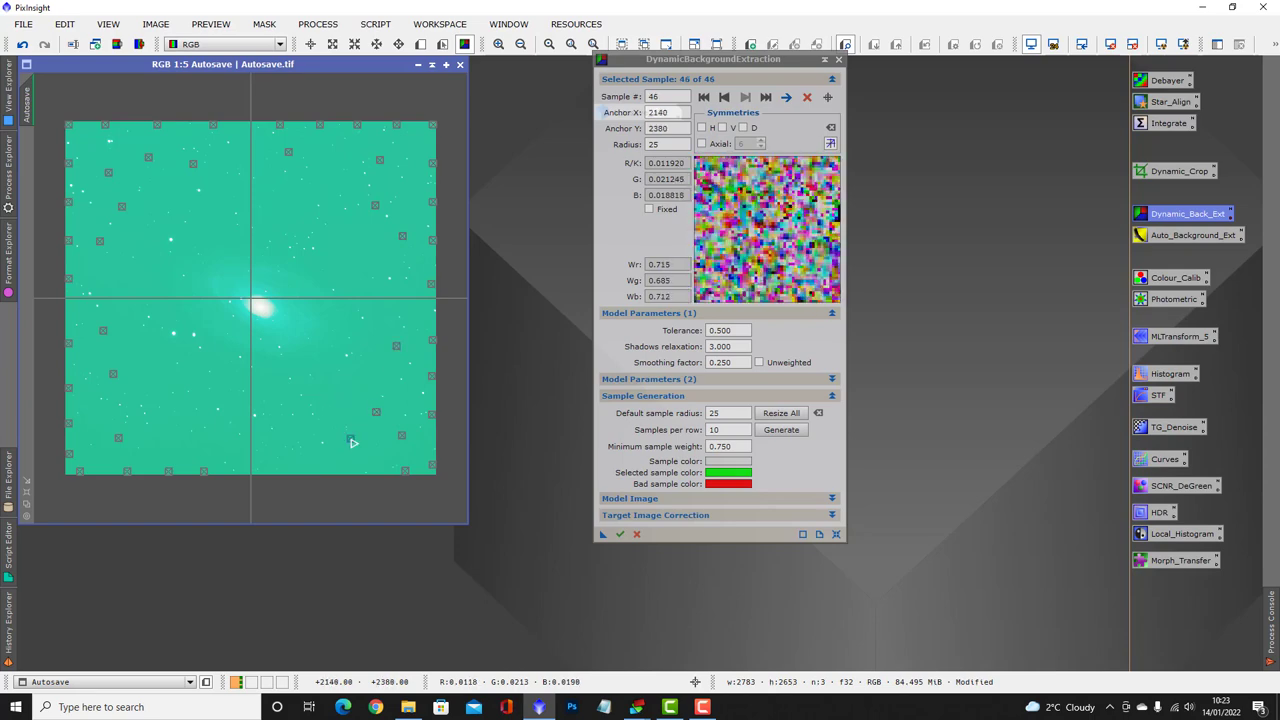
Fill the gap along the image's bottom edge with three background samples and add one slightly above the edge at lower left.
click(301, 469)
click(345, 470)
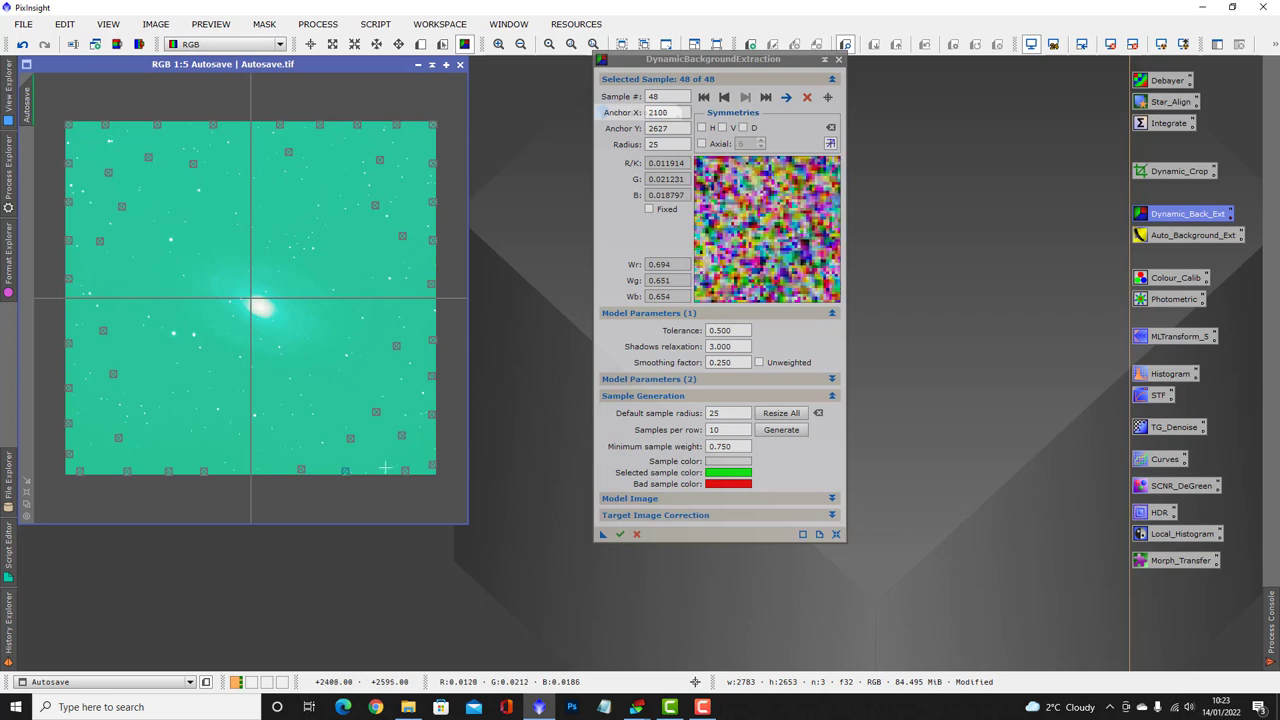
click(267, 469)
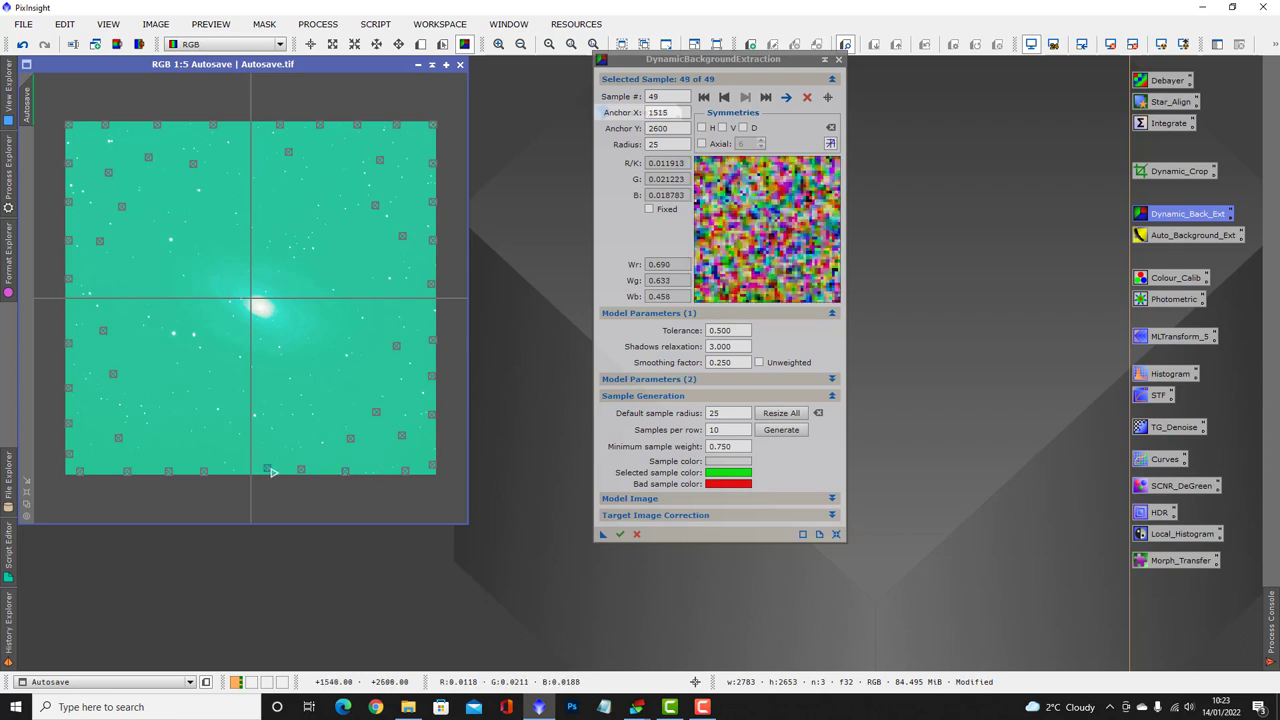
click(178, 446)
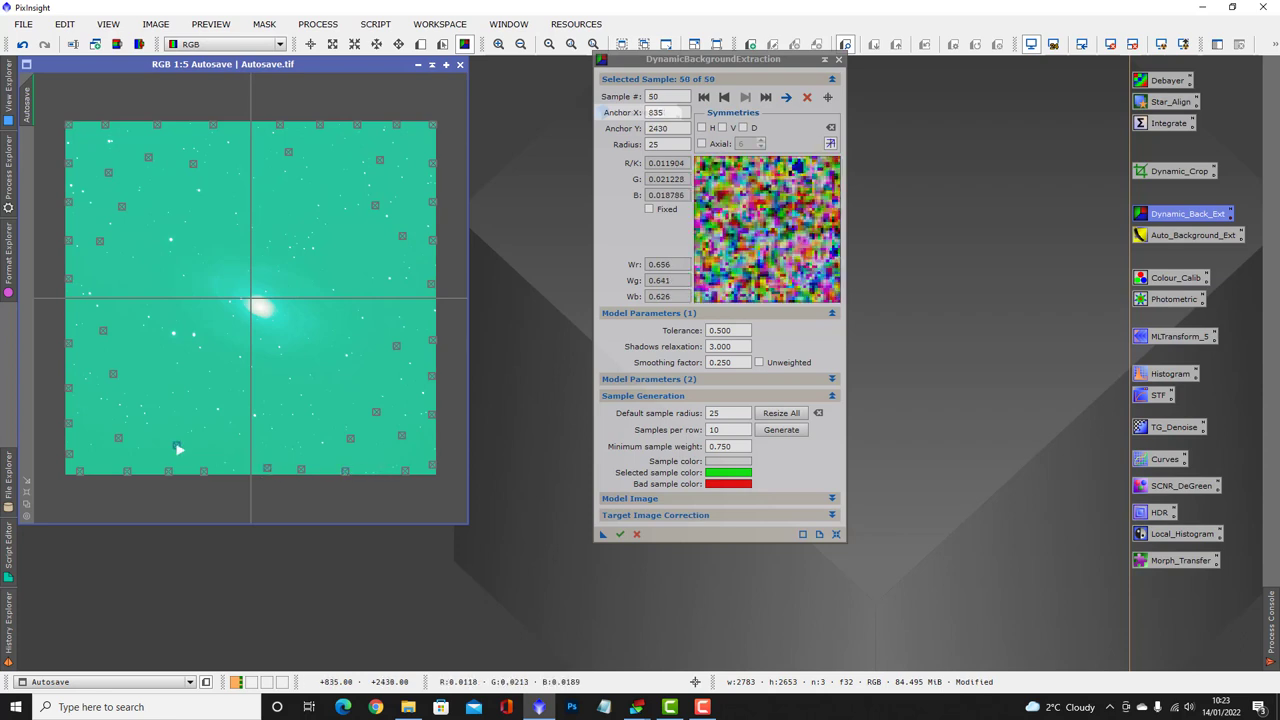
Set the target image correction to Subtraction, run the dynamic background extraction, and end its session.
click(648, 516)
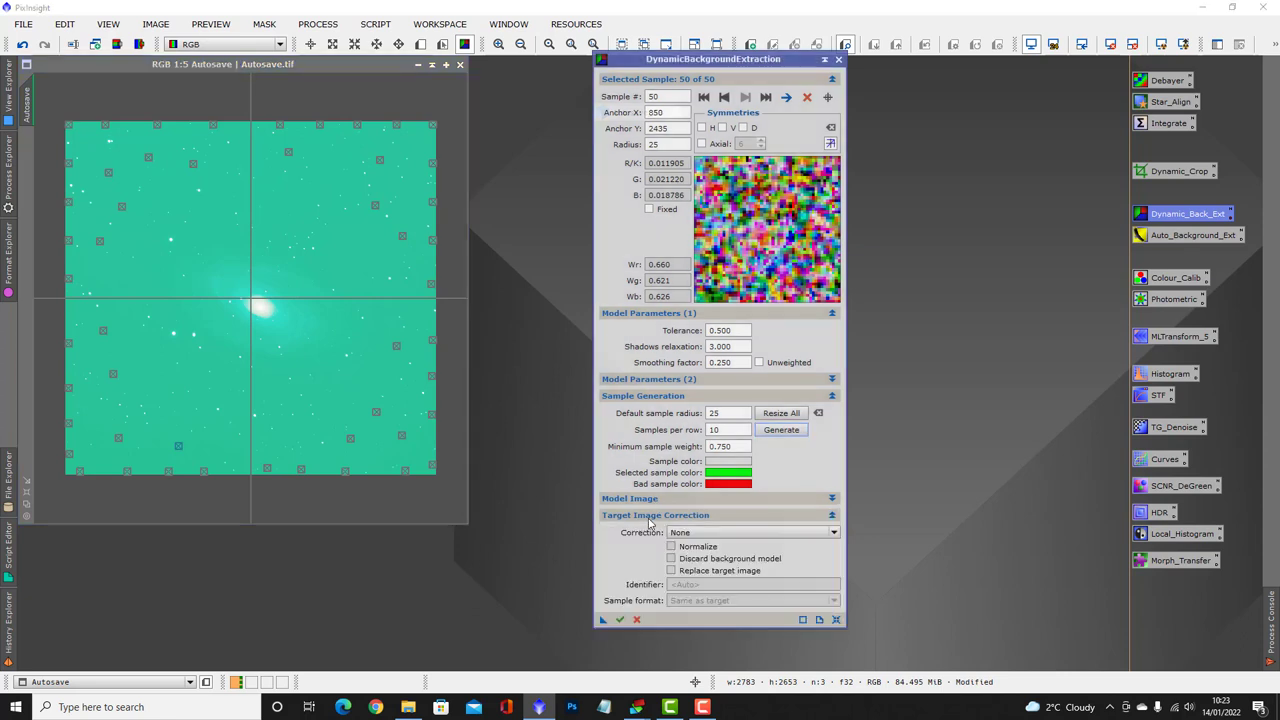
click(703, 532)
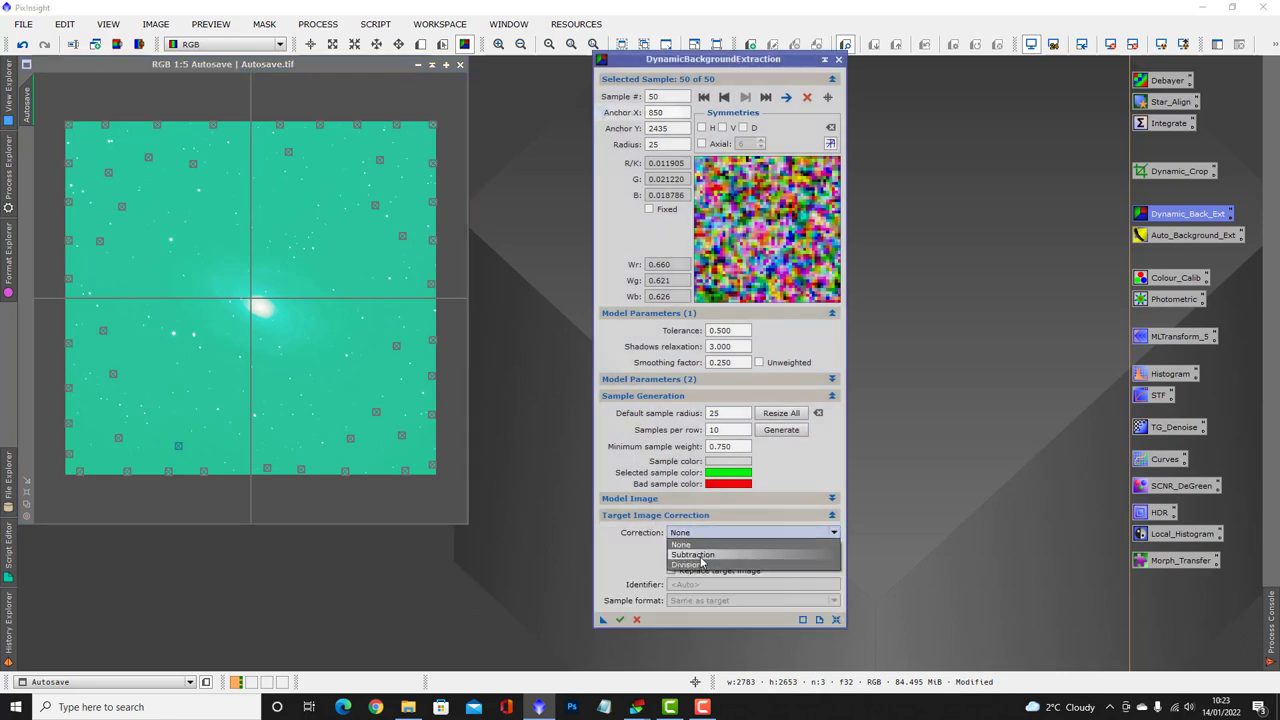
click(700, 555)
click(620, 620)
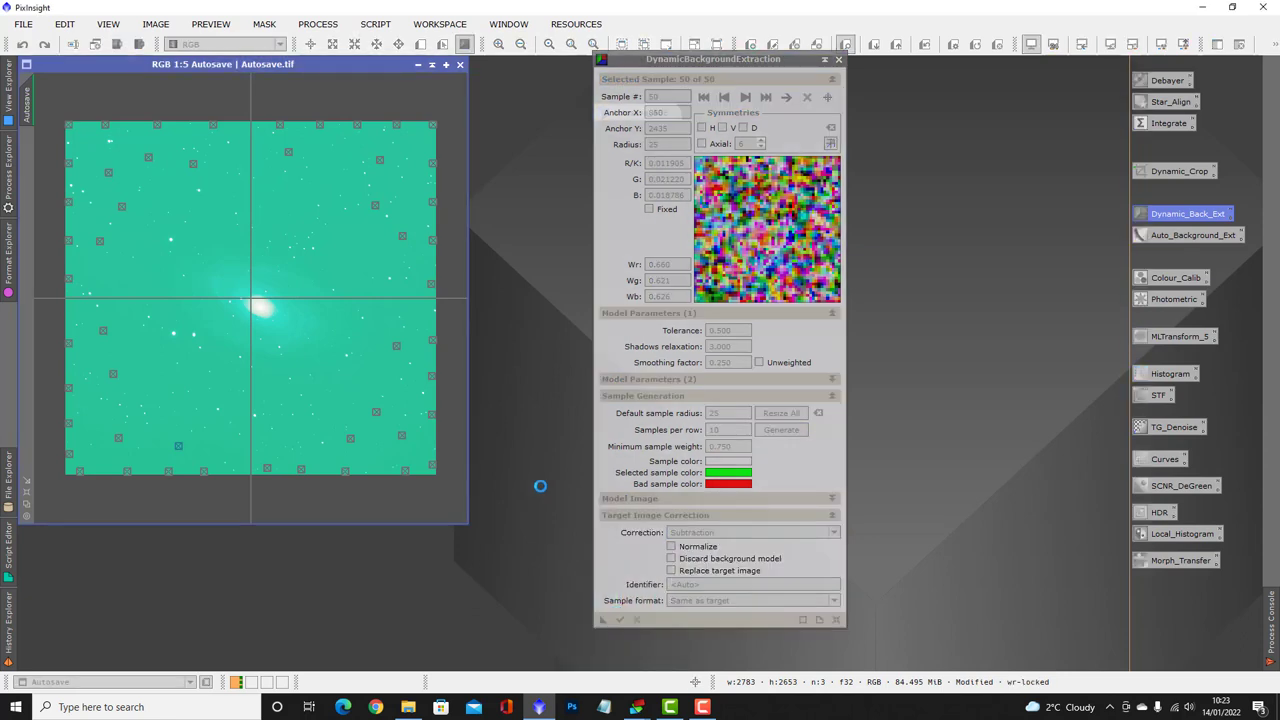
click(838, 59)
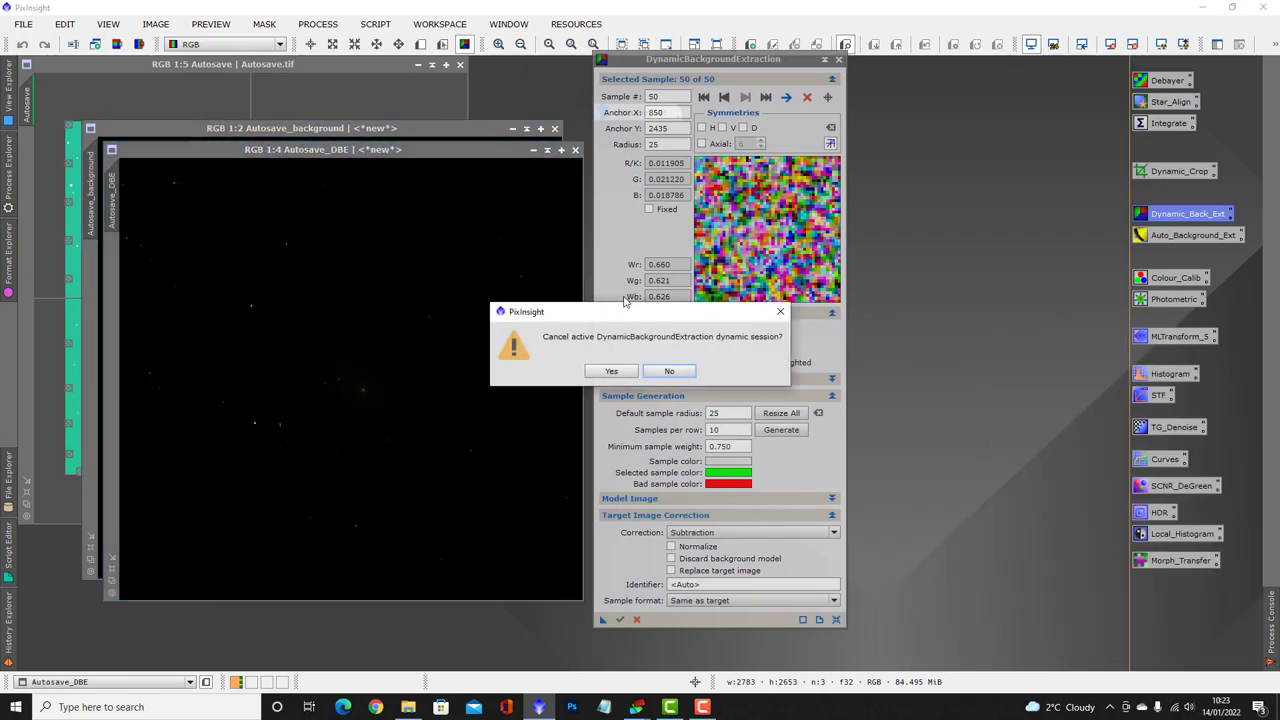
click(618, 373)
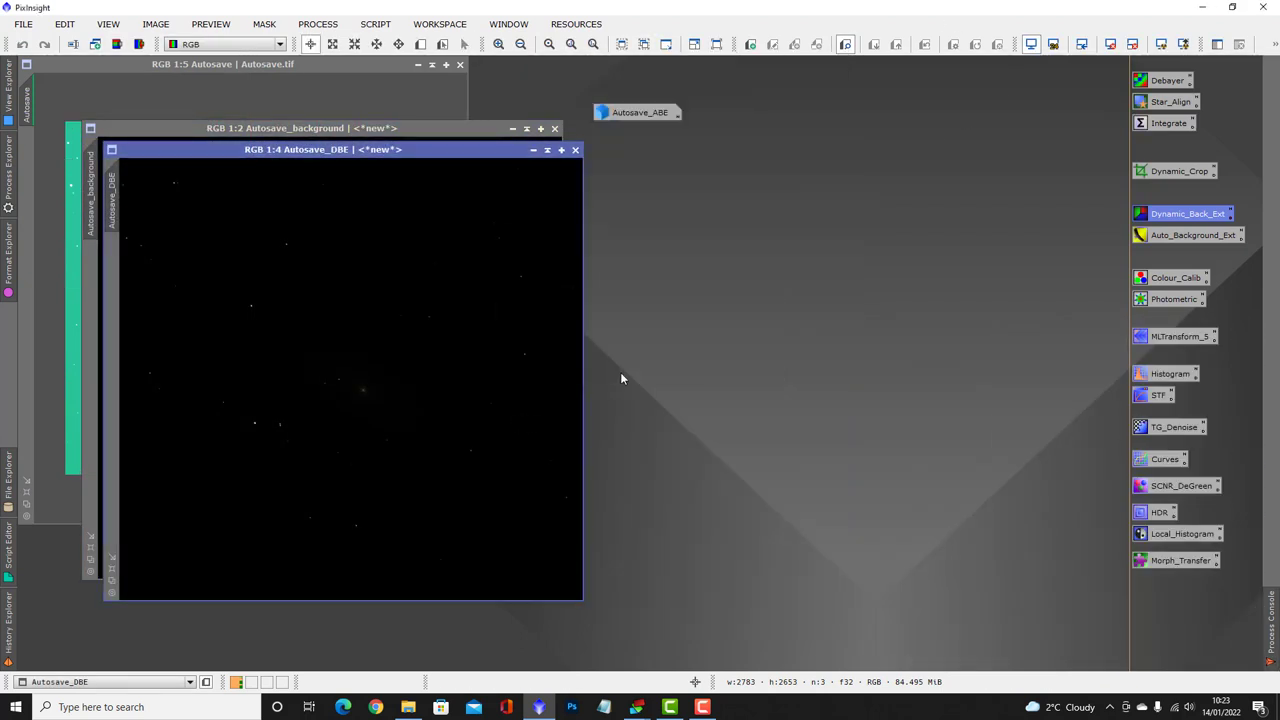
Auto-stretch the Autosave_DBE image and place the restored Autosave_ABE image beside it for comparison.
click(1161, 45)
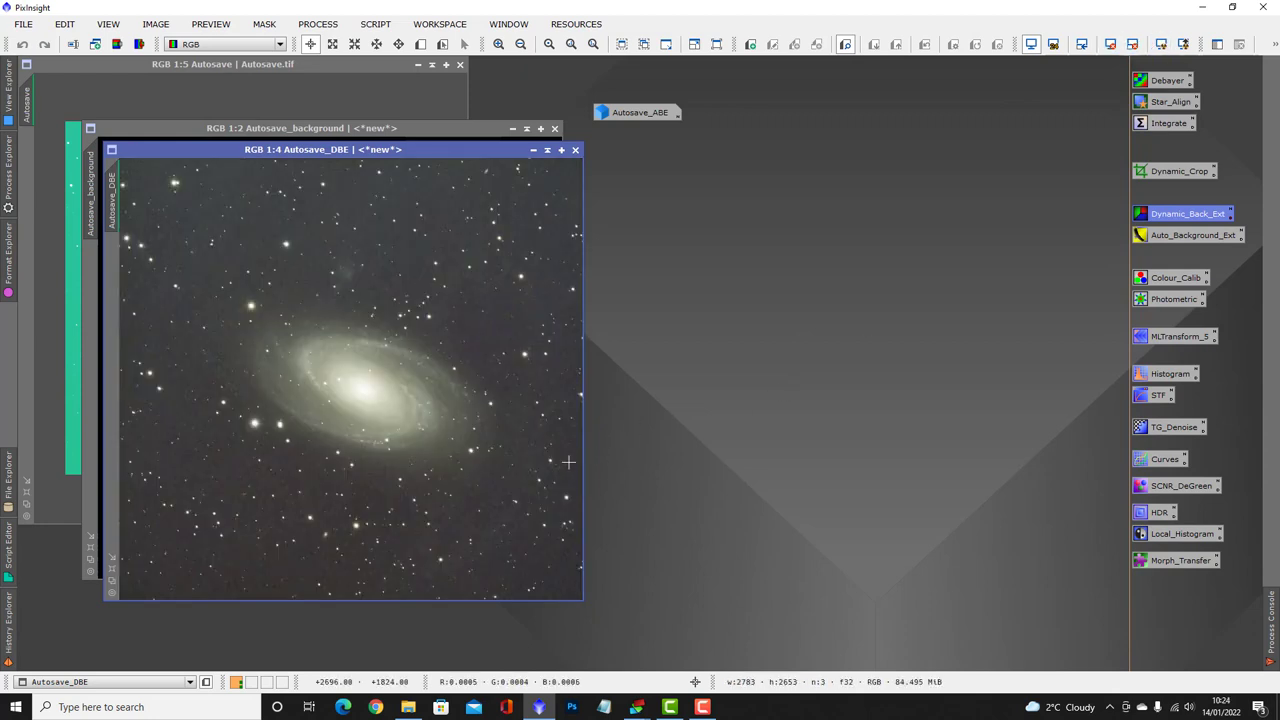
drag(374, 150, 309, 102)
double_click(635, 112)
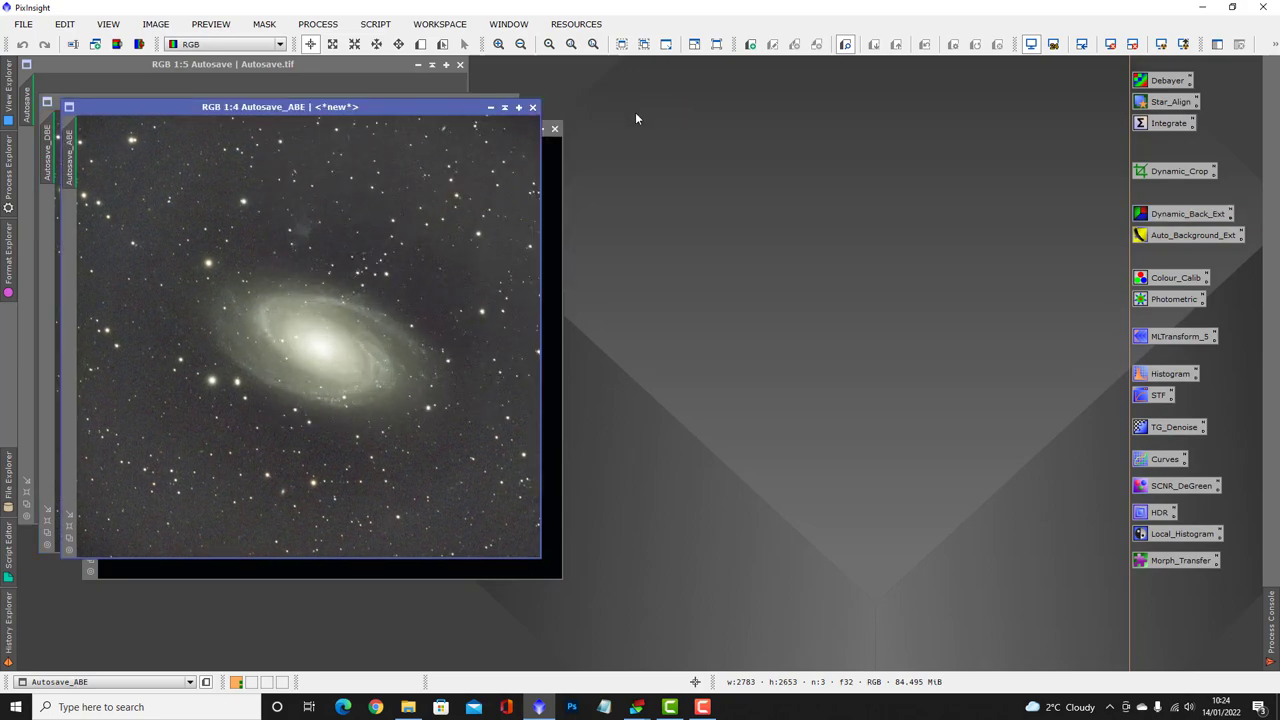
drag(462, 104, 890, 105)
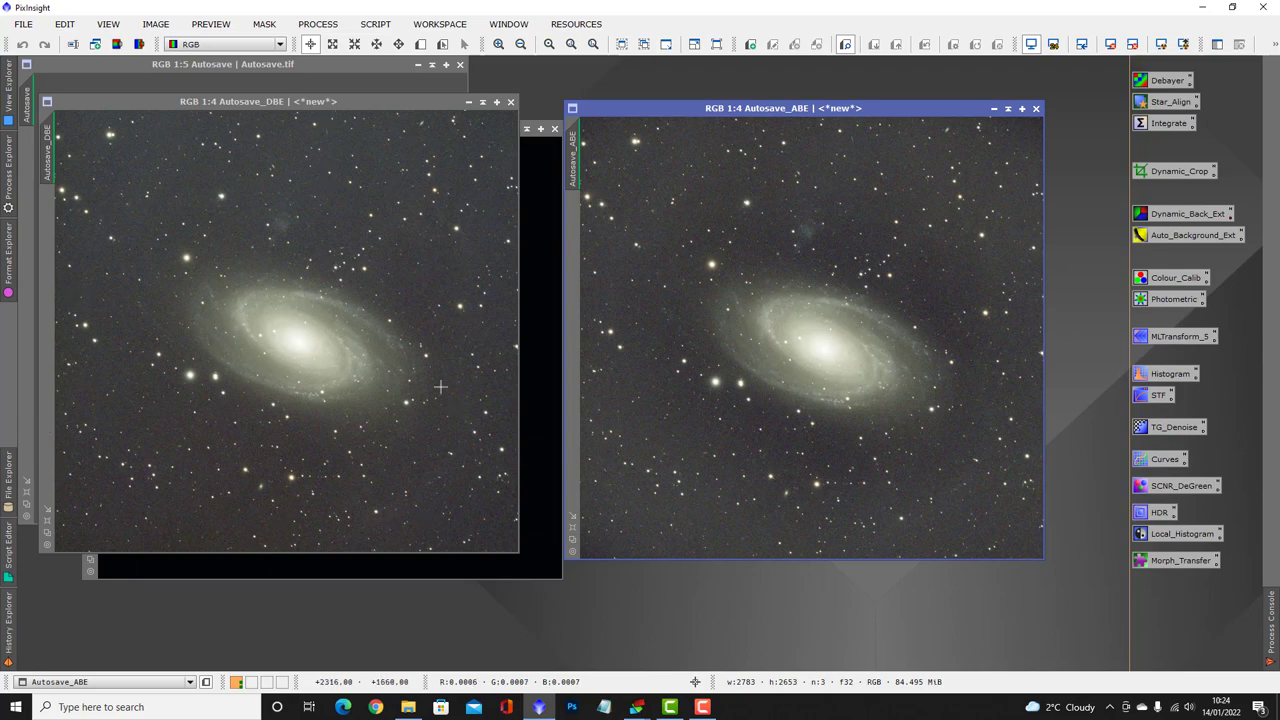
Close the Autosave_ABE and Autosave_background images and move Autosave_DBE to the workspace's upper-left corner.
click(1036, 109)
drag(424, 104, 353, 64)
click(555, 129)
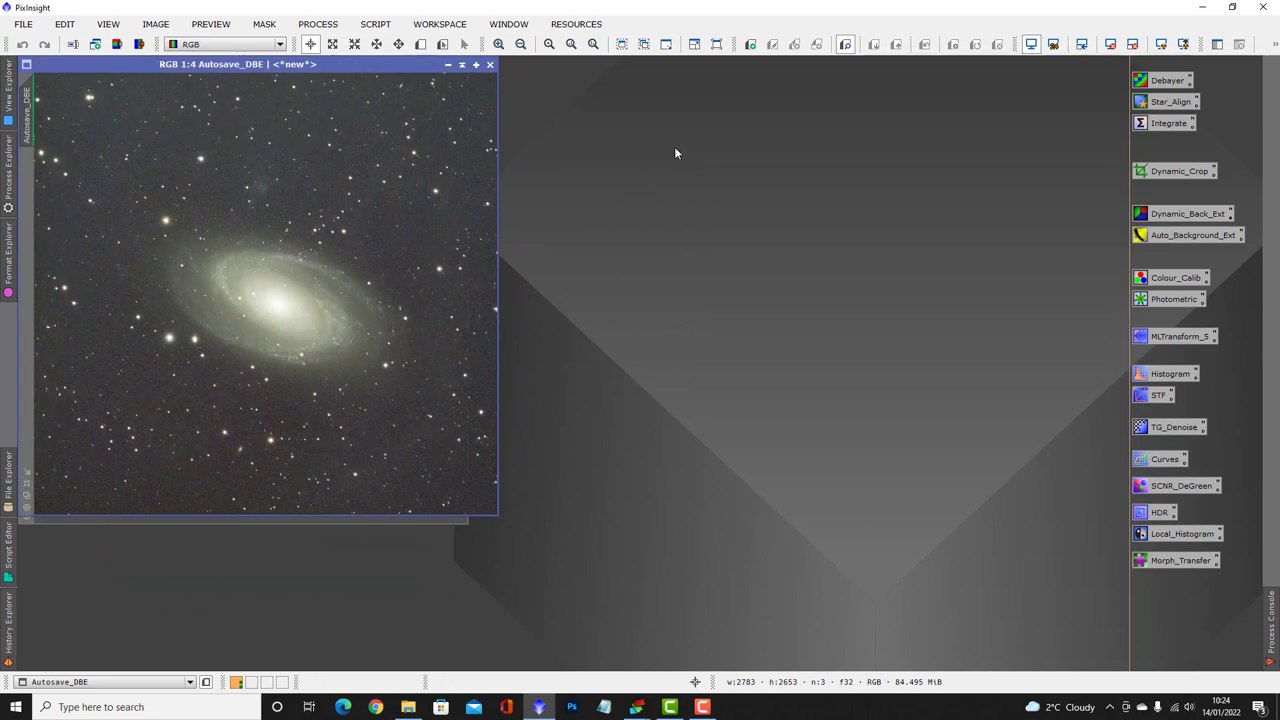
key(F10)
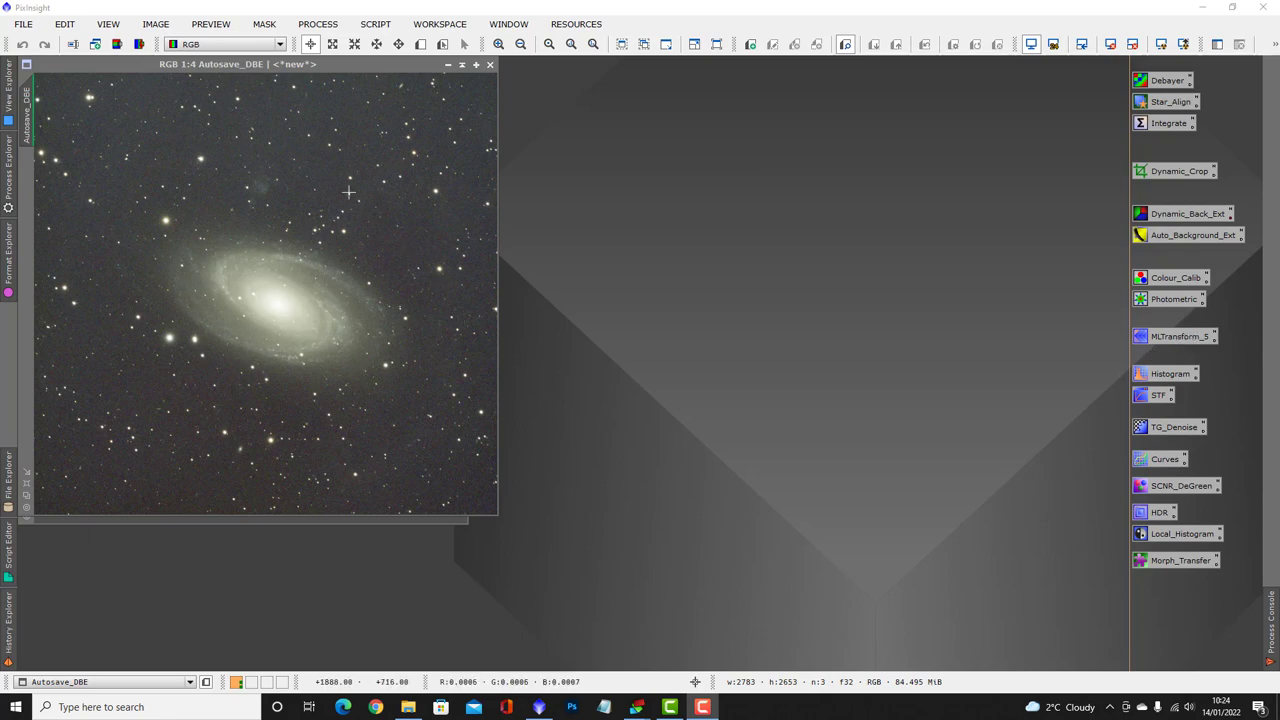
Open MultiscaleLinearTransform and examine its inverted linear mask on Autosave_DBE in a real-time preview.
double_click(1170, 340)
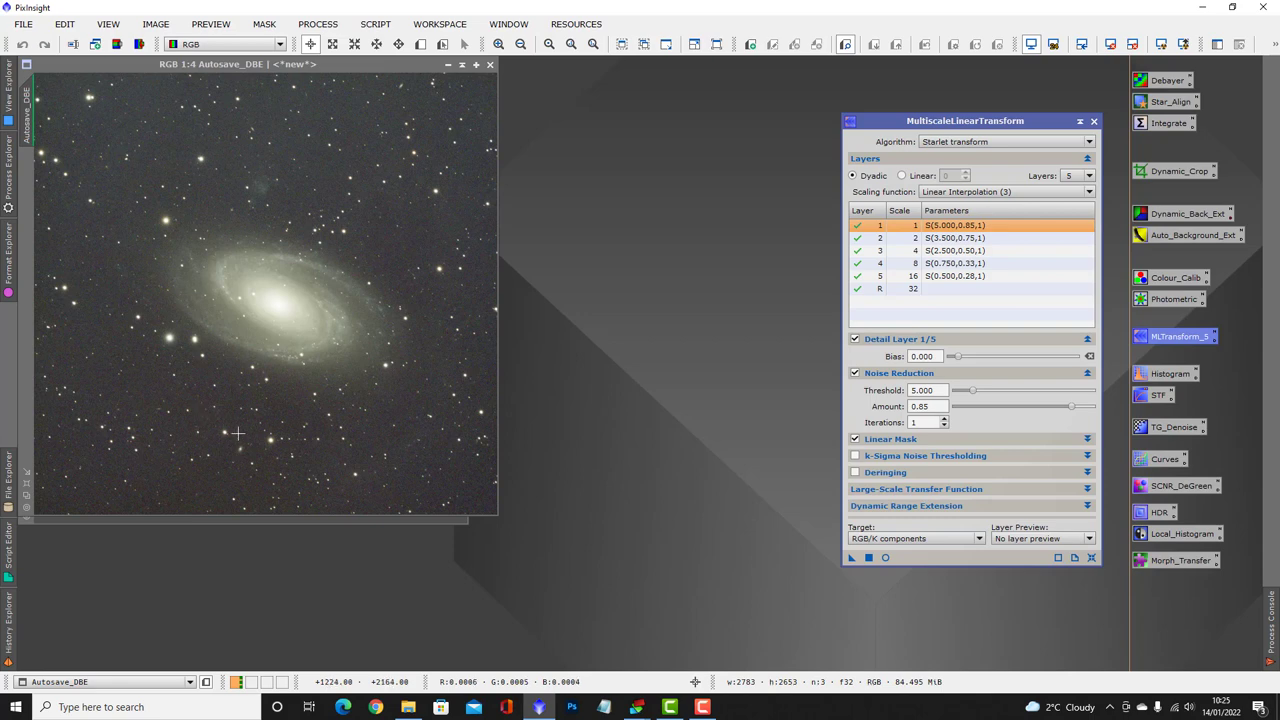
click(880, 443)
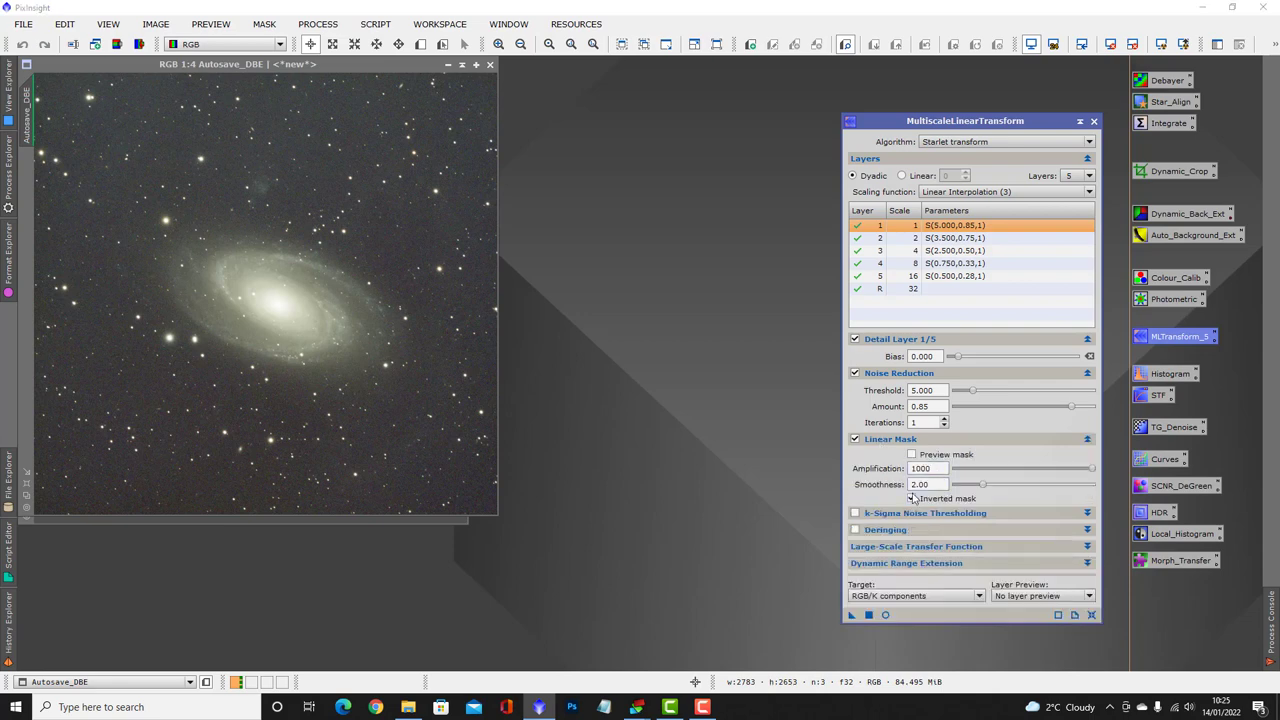
click(912, 455)
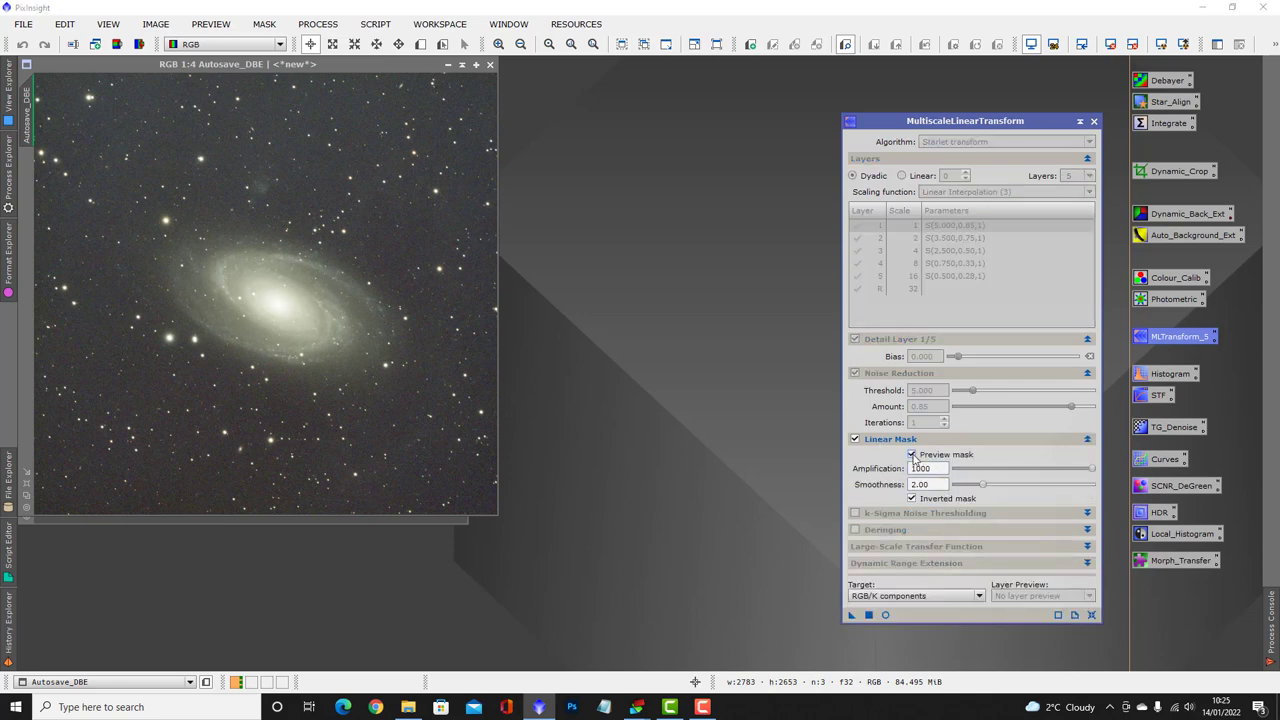
click(885, 615)
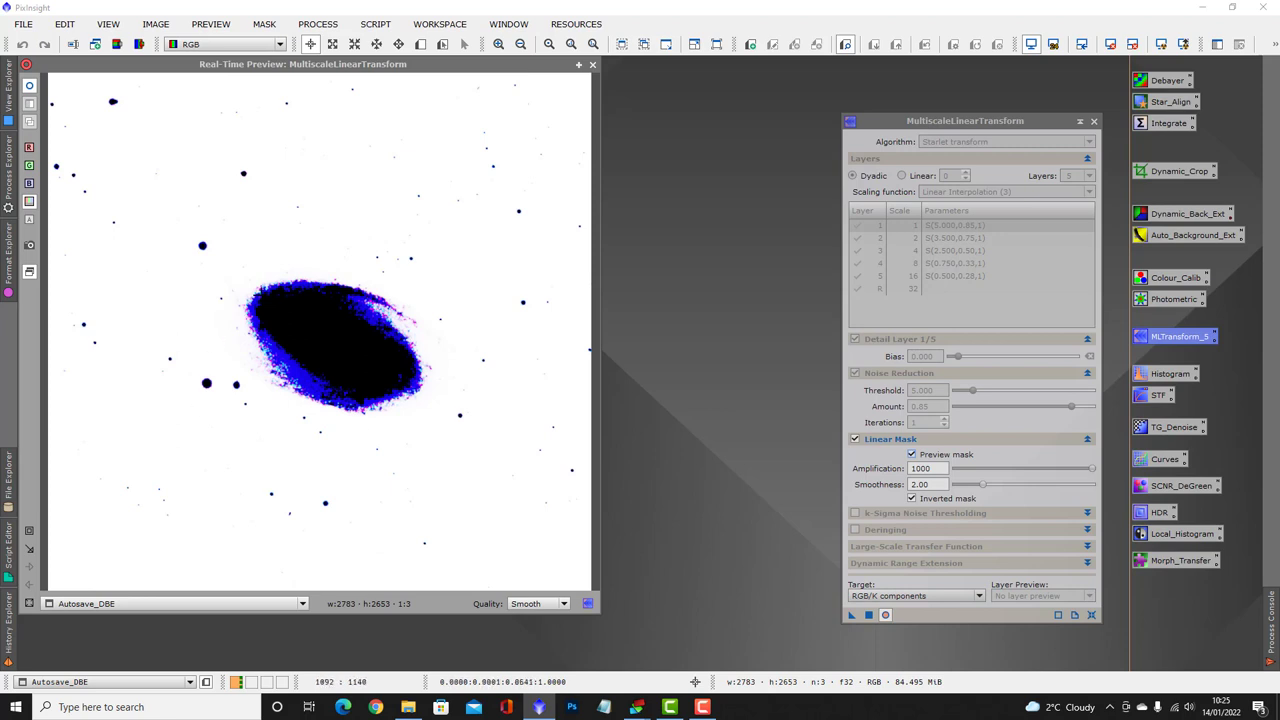
click(886, 616)
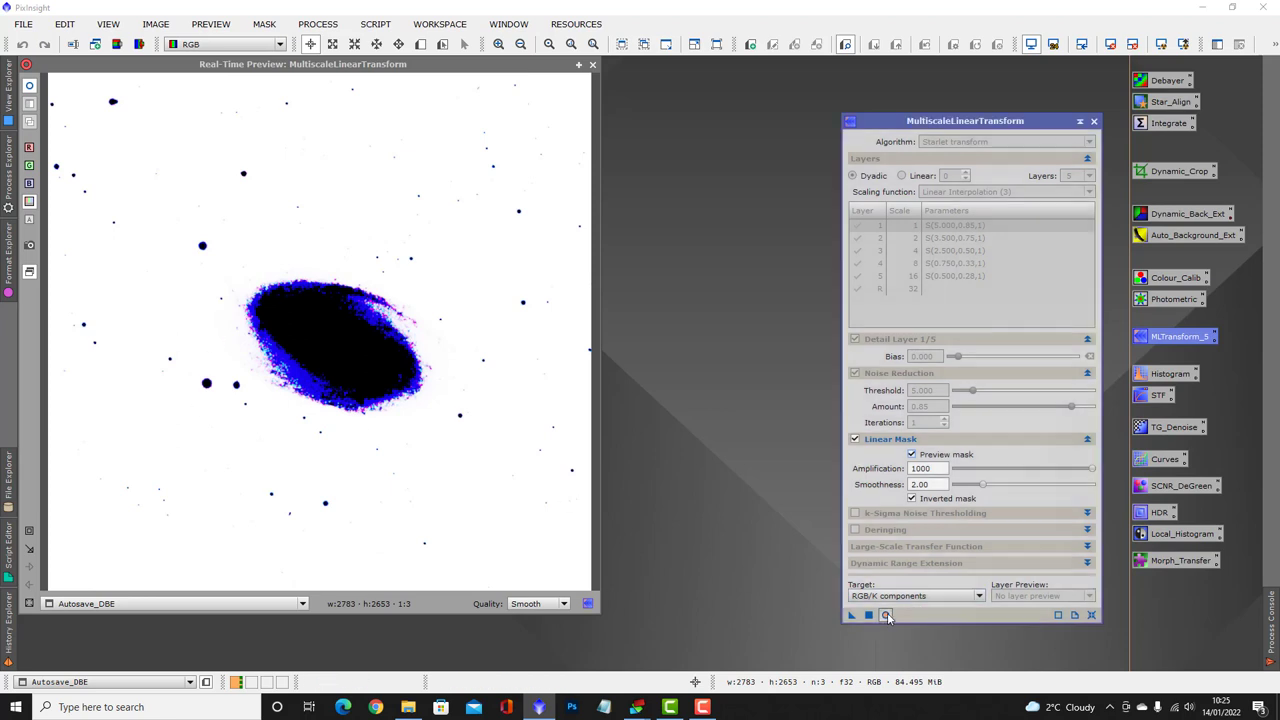
click(886, 616)
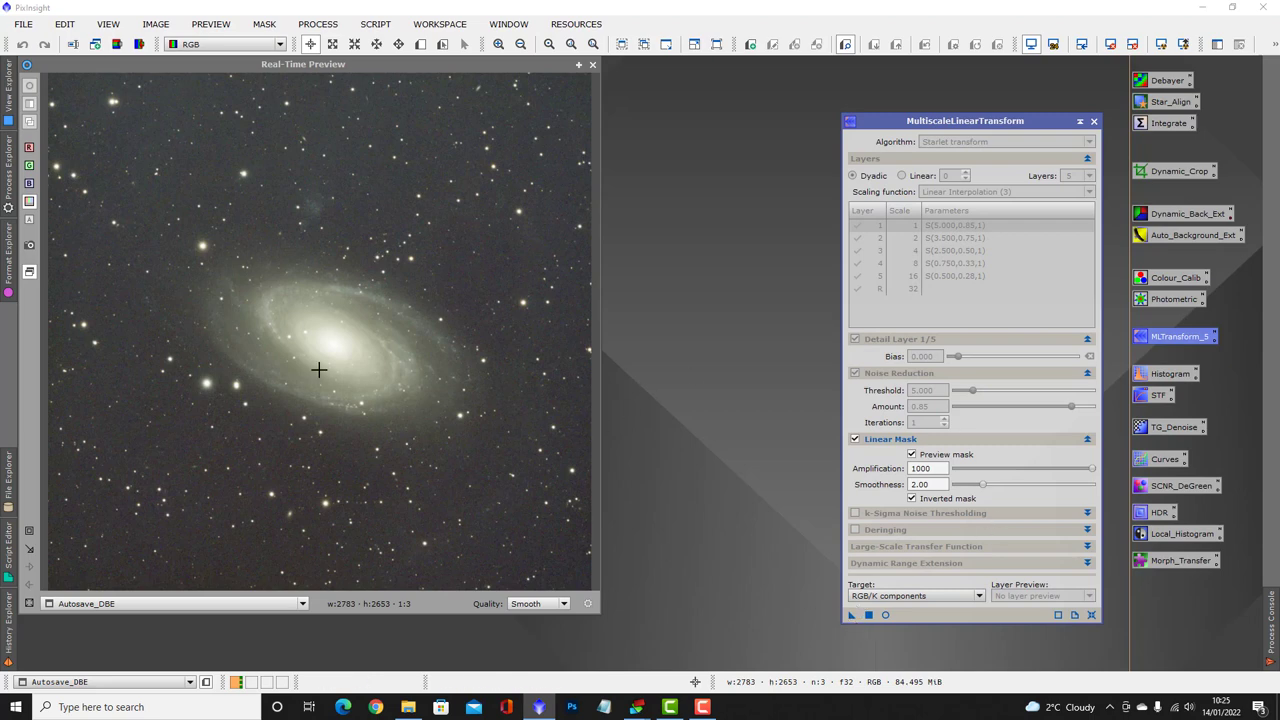
Define a 432 × 768 px preview just above the galaxy on Autosave_DBE, open it, and try MultiscaleLinearTransform on it.
click(328, 207)
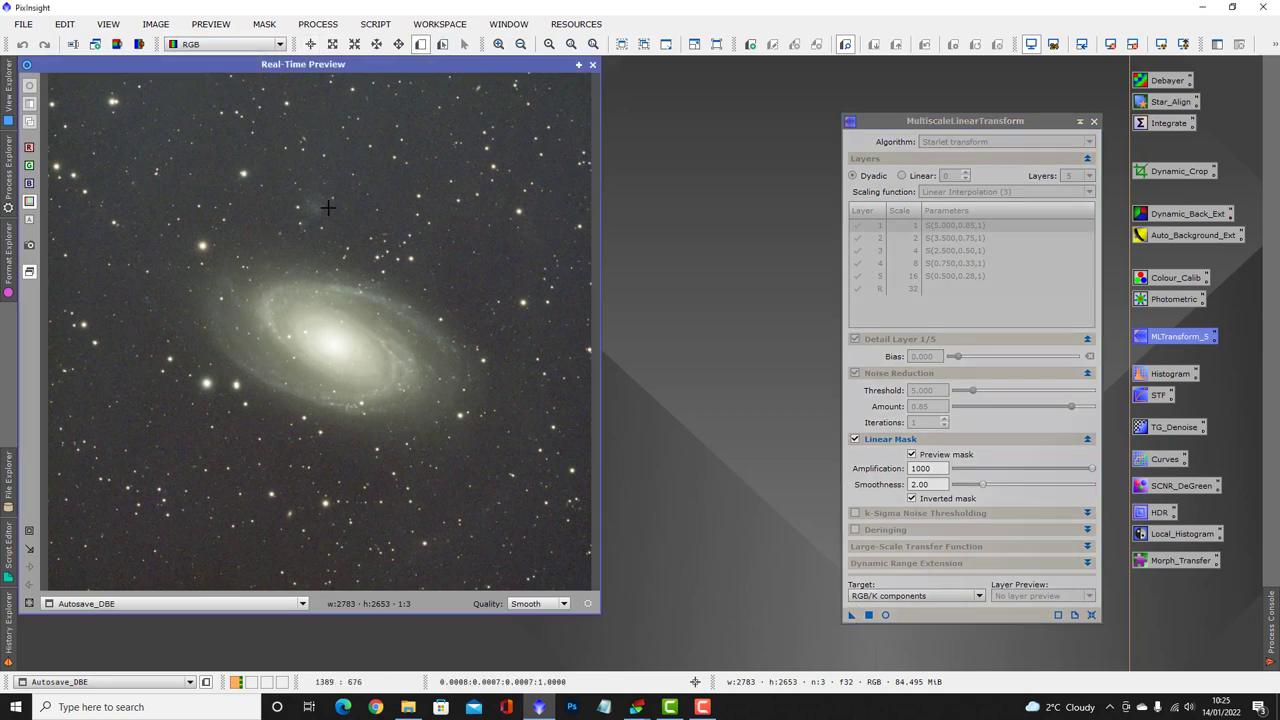
drag(328, 207, 385, 270)
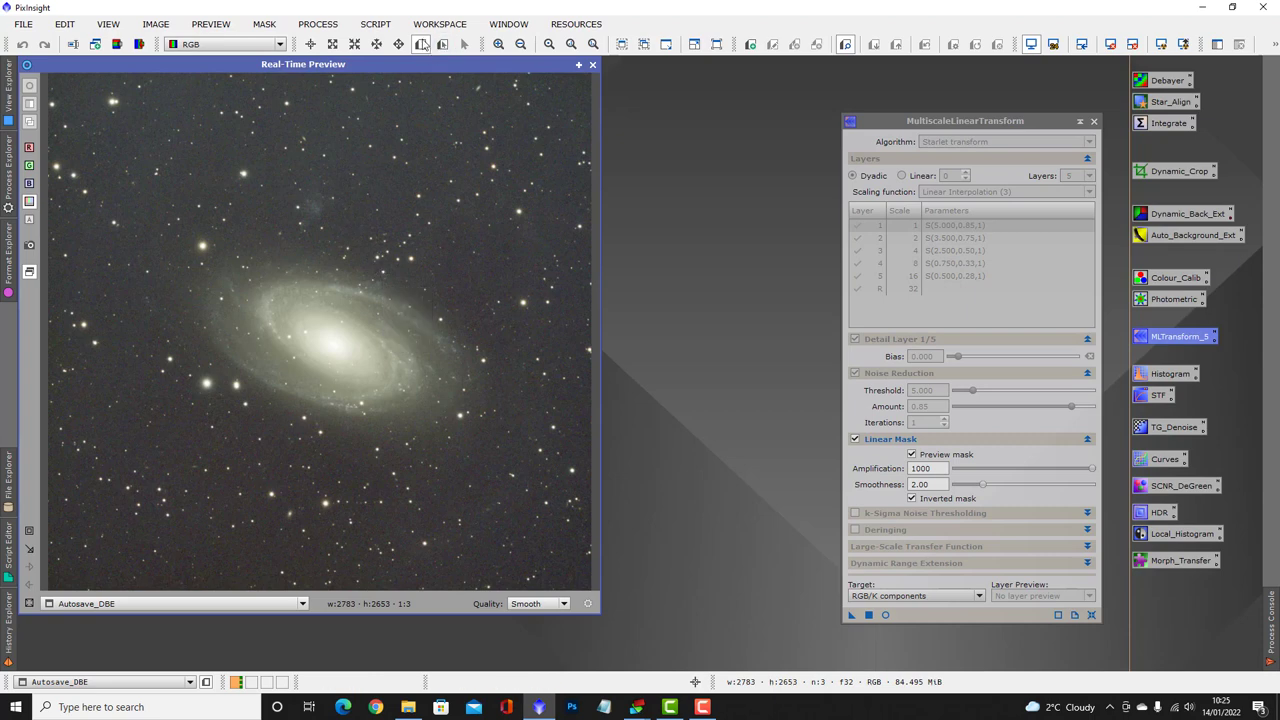
click(422, 44)
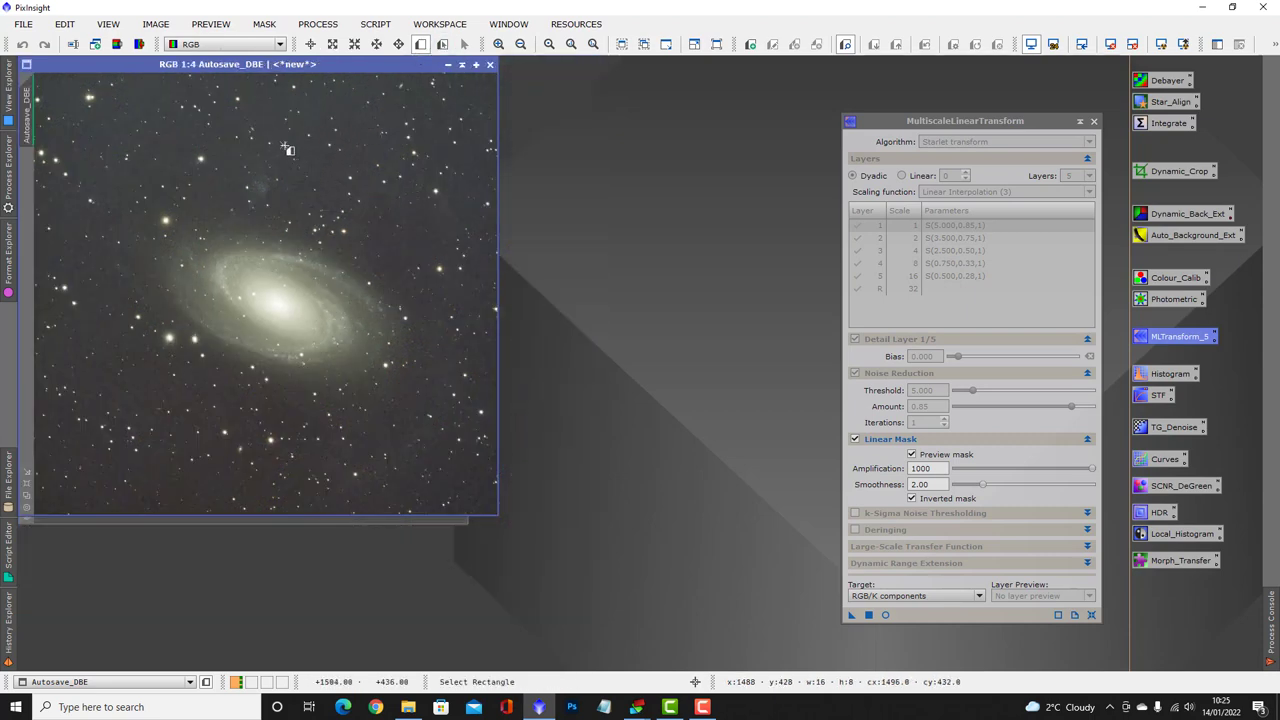
drag(283, 145, 353, 271)
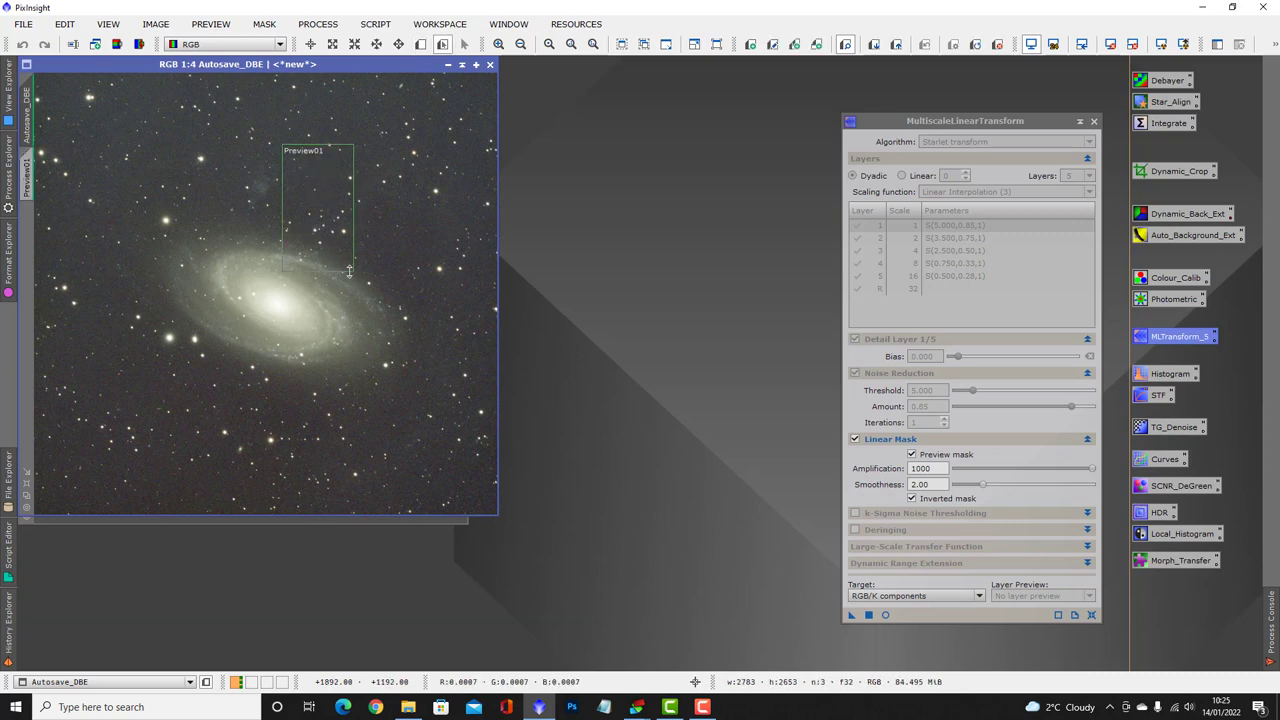
click(31, 172)
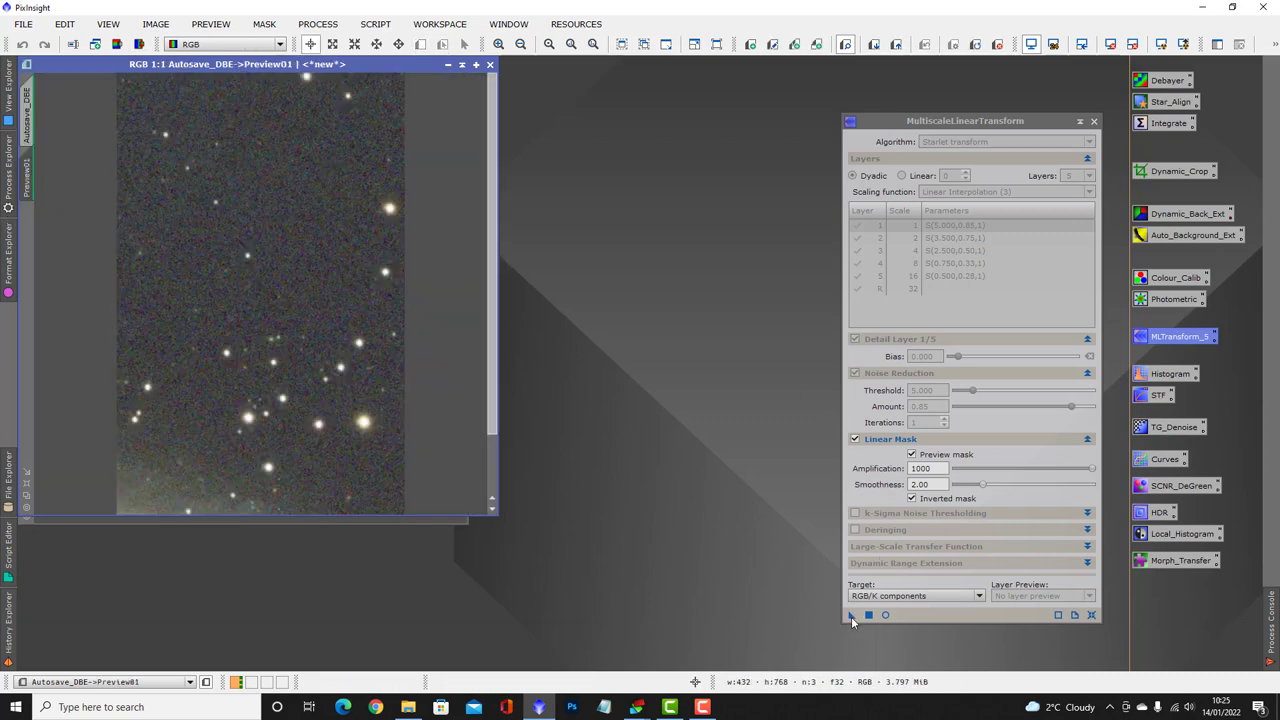
drag(852, 615, 346, 320)
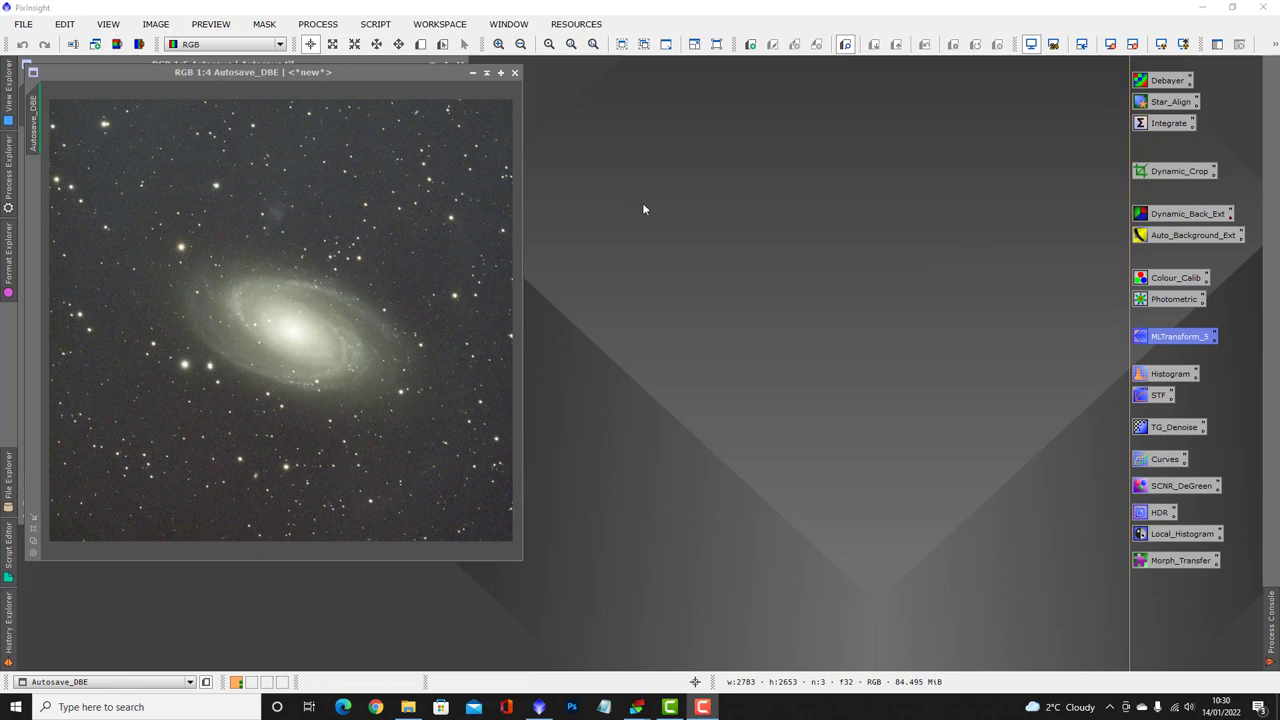
Reopen MultiscaleLinearTransform and examine the linear mask, then the noise-reduced image, in a real-time preview of Autosave_DBE.
double_click(1174, 339)
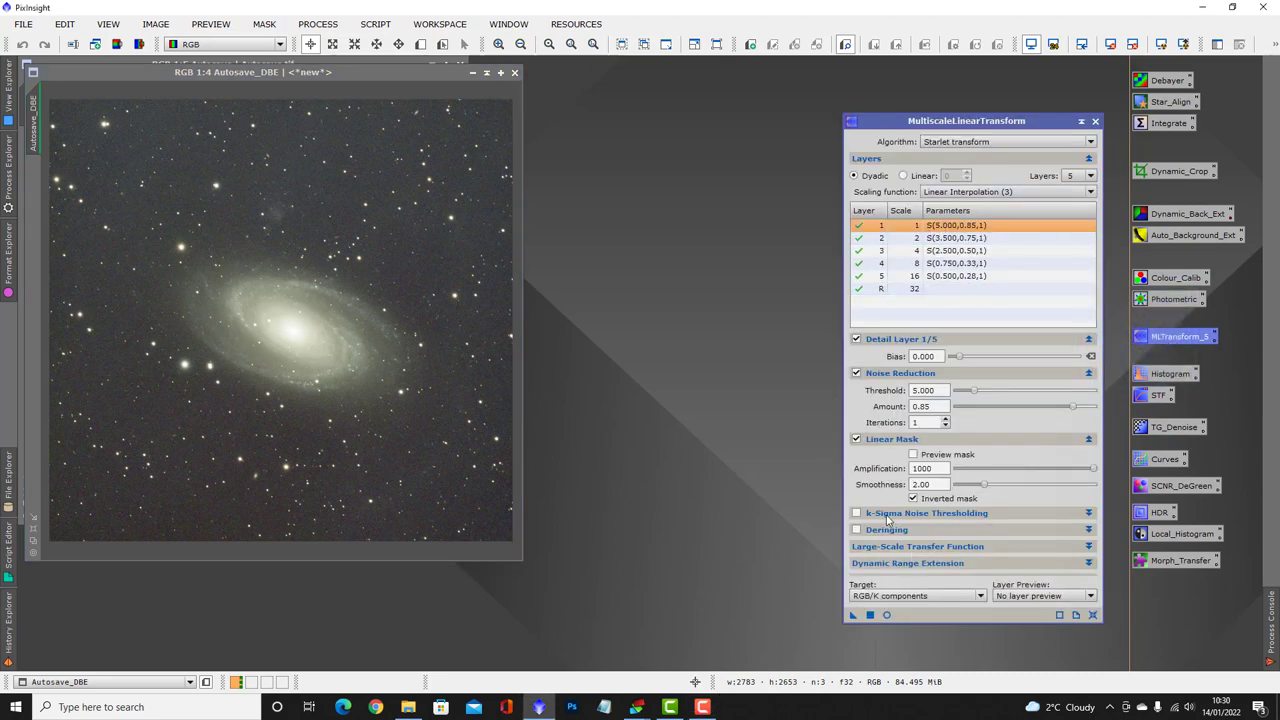
mouse_move(888, 519)
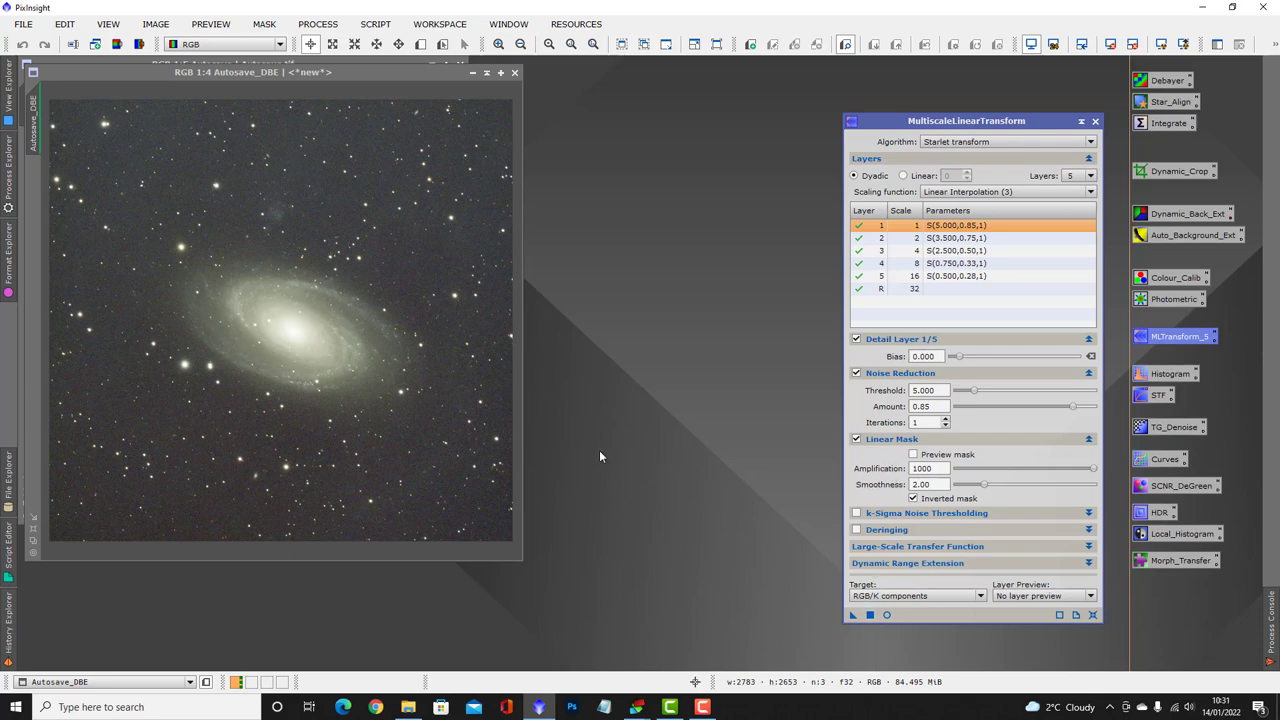
click(886, 616)
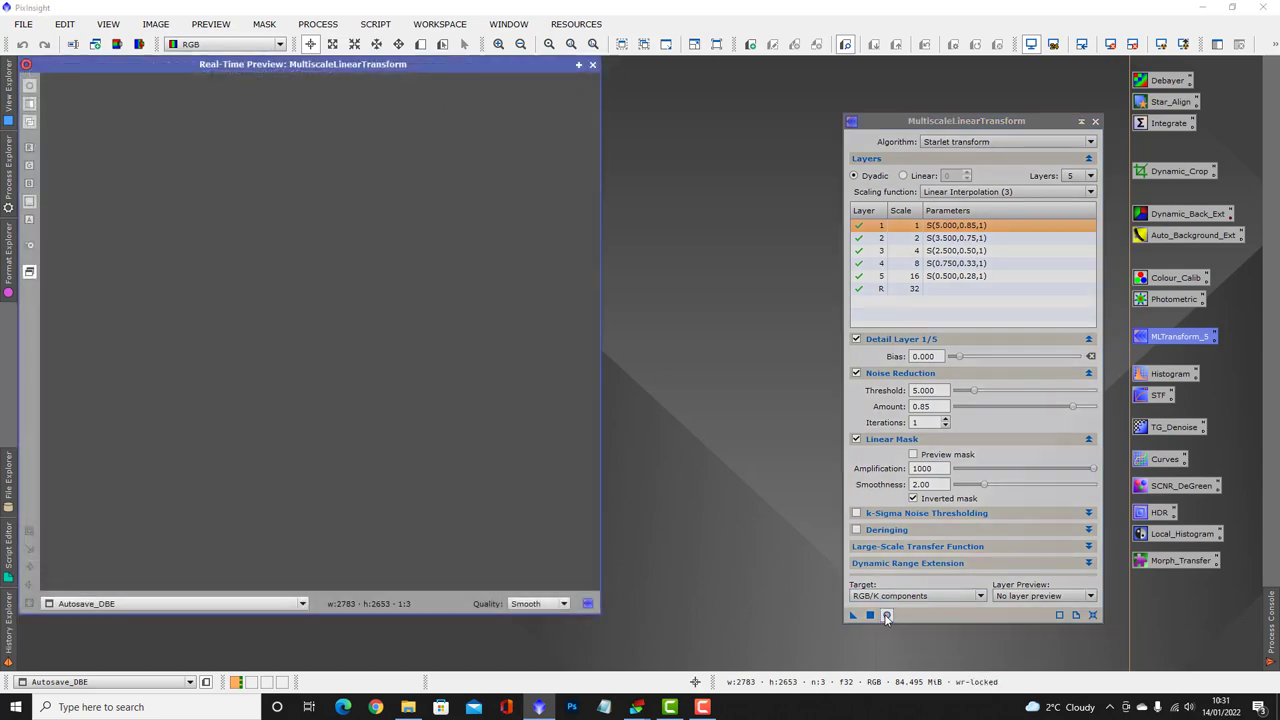
click(913, 455)
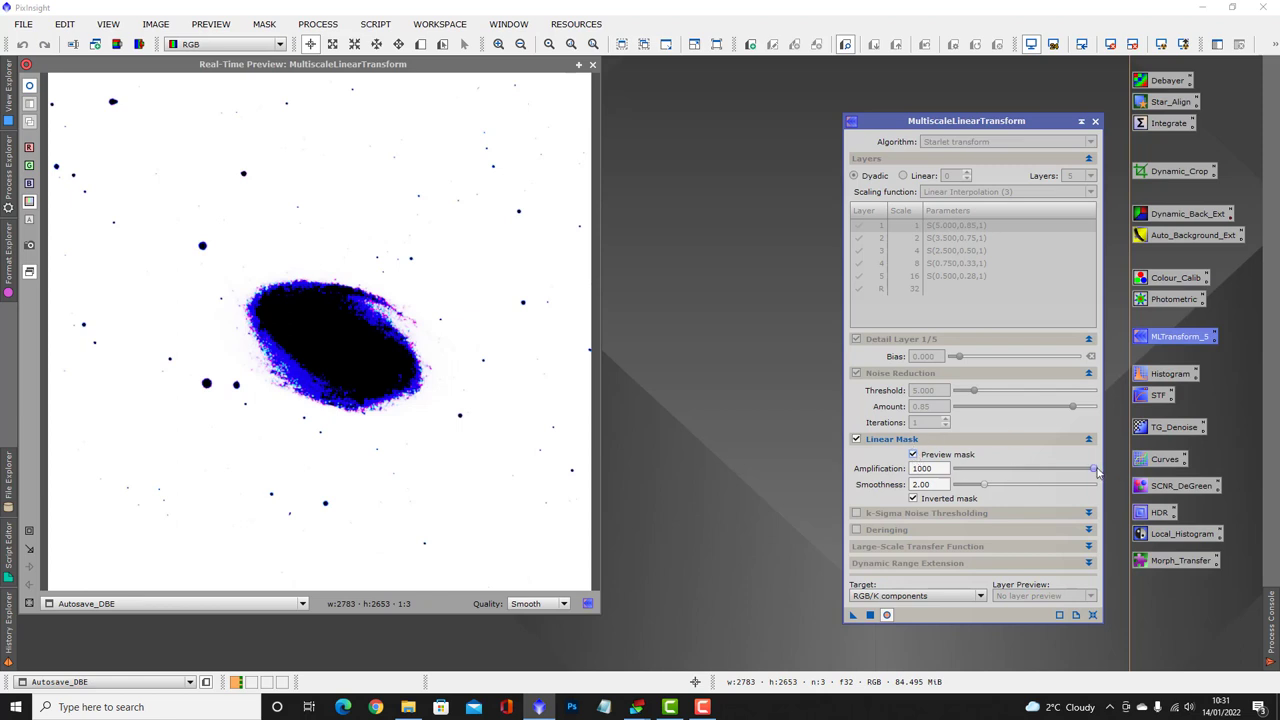
mouse_move(1097, 472)
mouse_down()
mouse_move(990, 476)
mouse_move(1095, 470)
mouse_up()
click(913, 455)
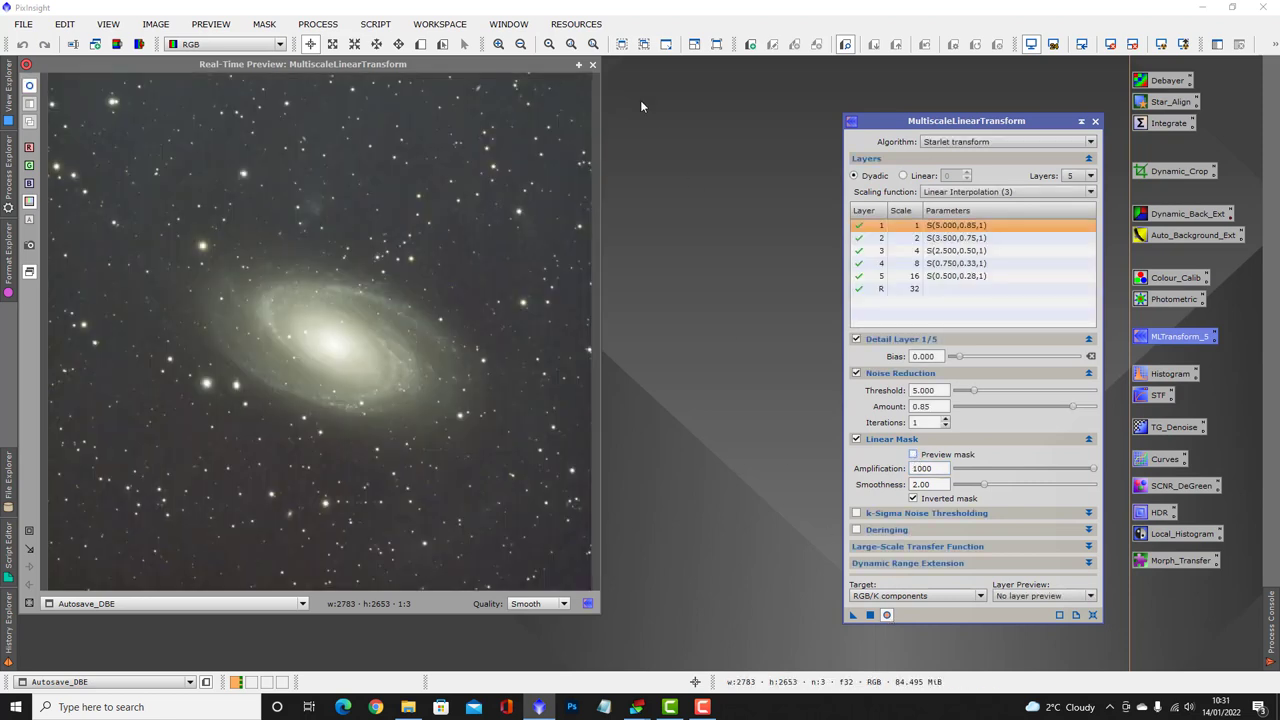
click(593, 64)
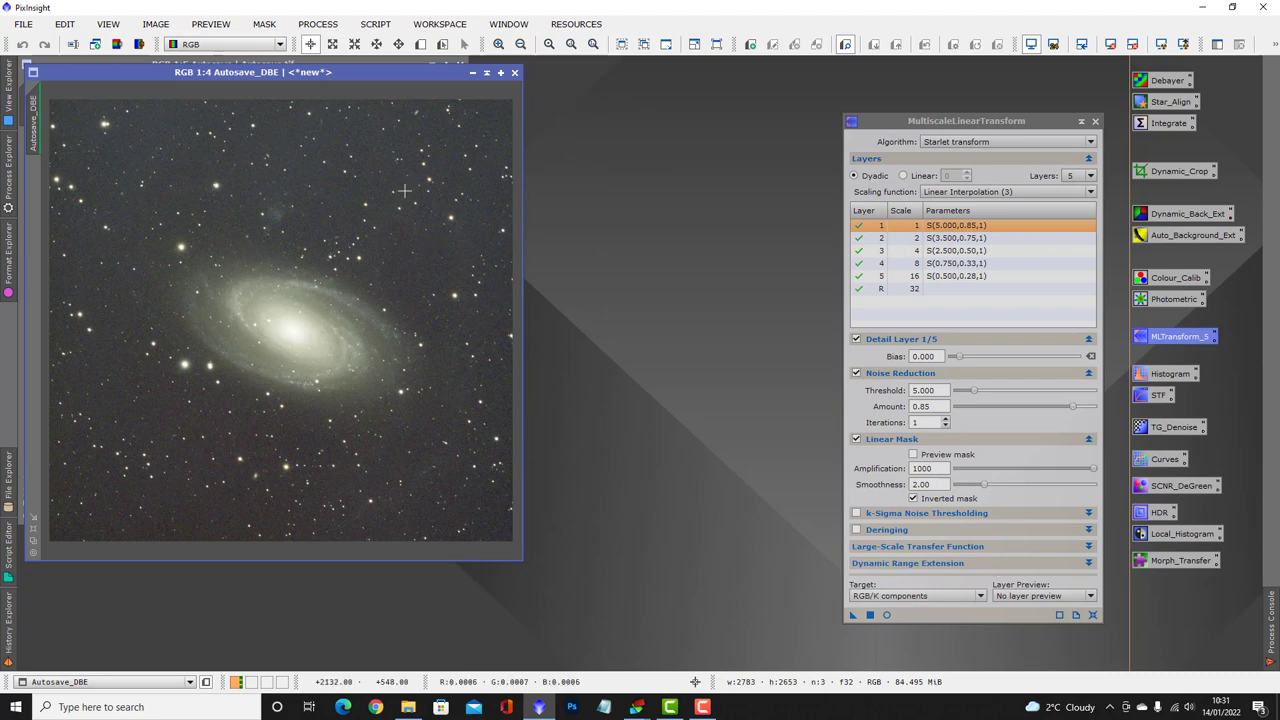
Try MultiscaleLinearTransform on a 464 × 620 px preview covering the galaxy's upper-right edge and the stars above it on Autosave_DBE.
click(421, 44)
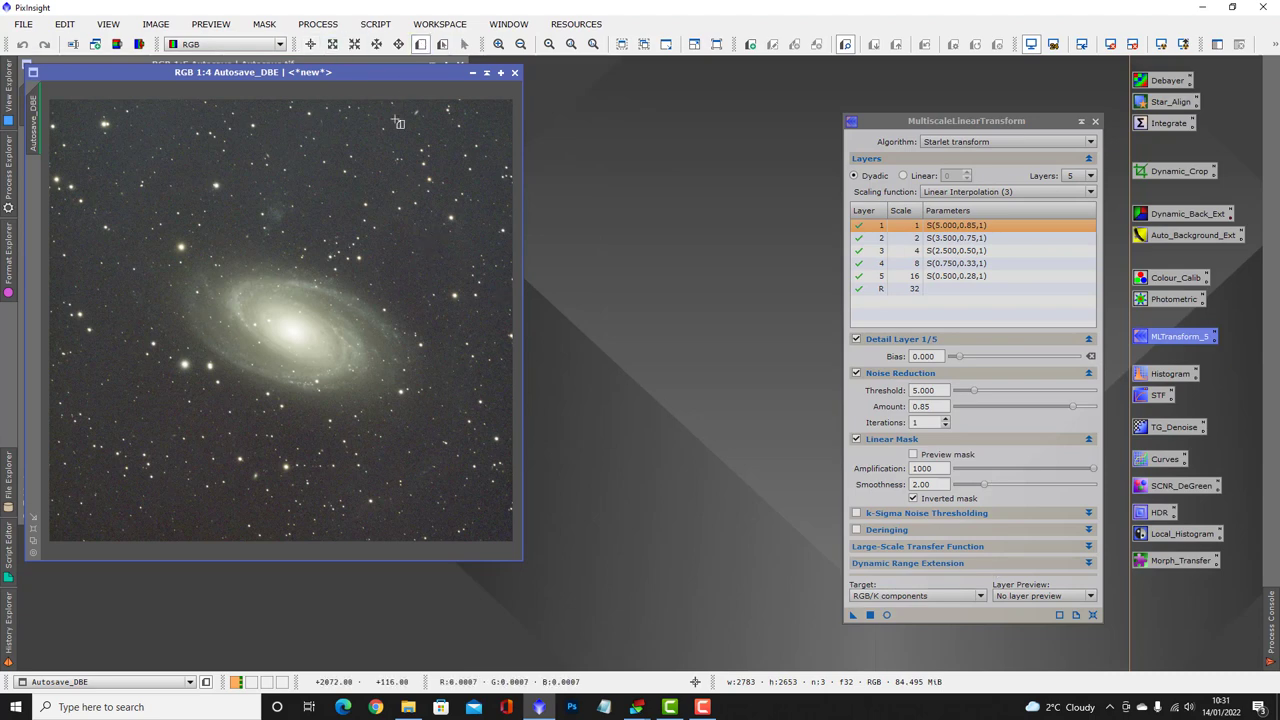
drag(309, 223, 389, 330)
click(33, 185)
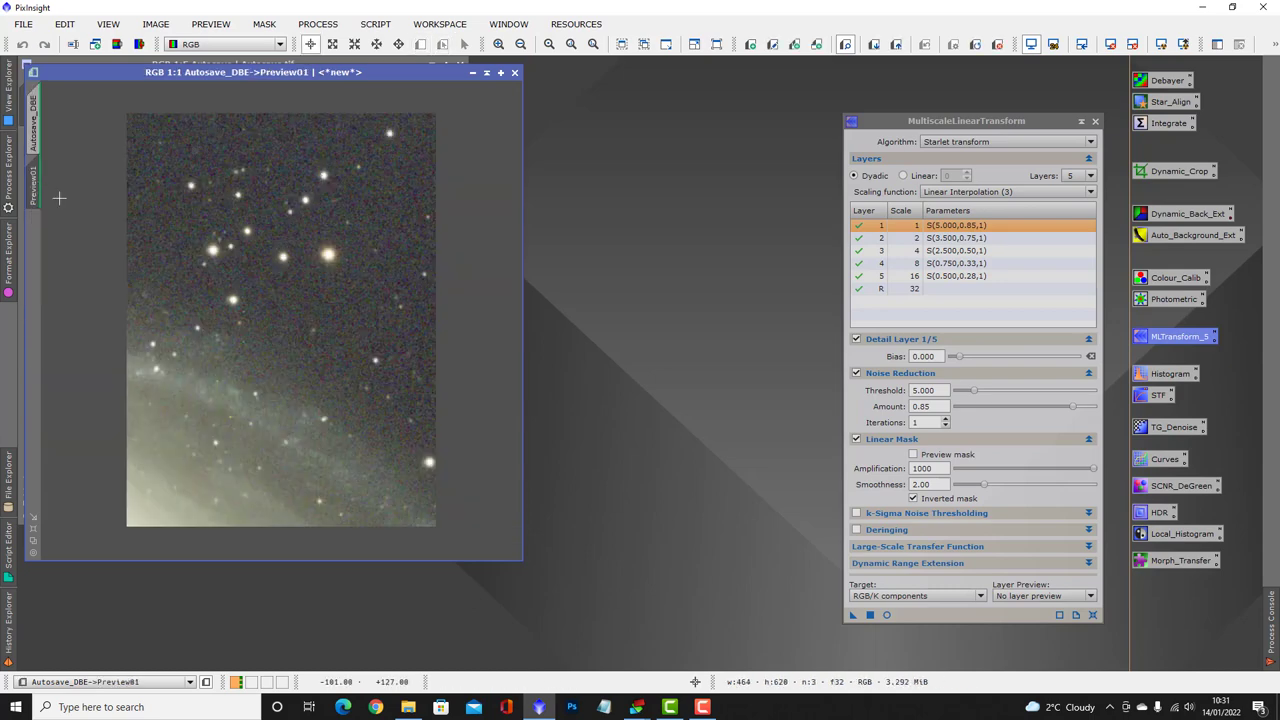
click(853, 616)
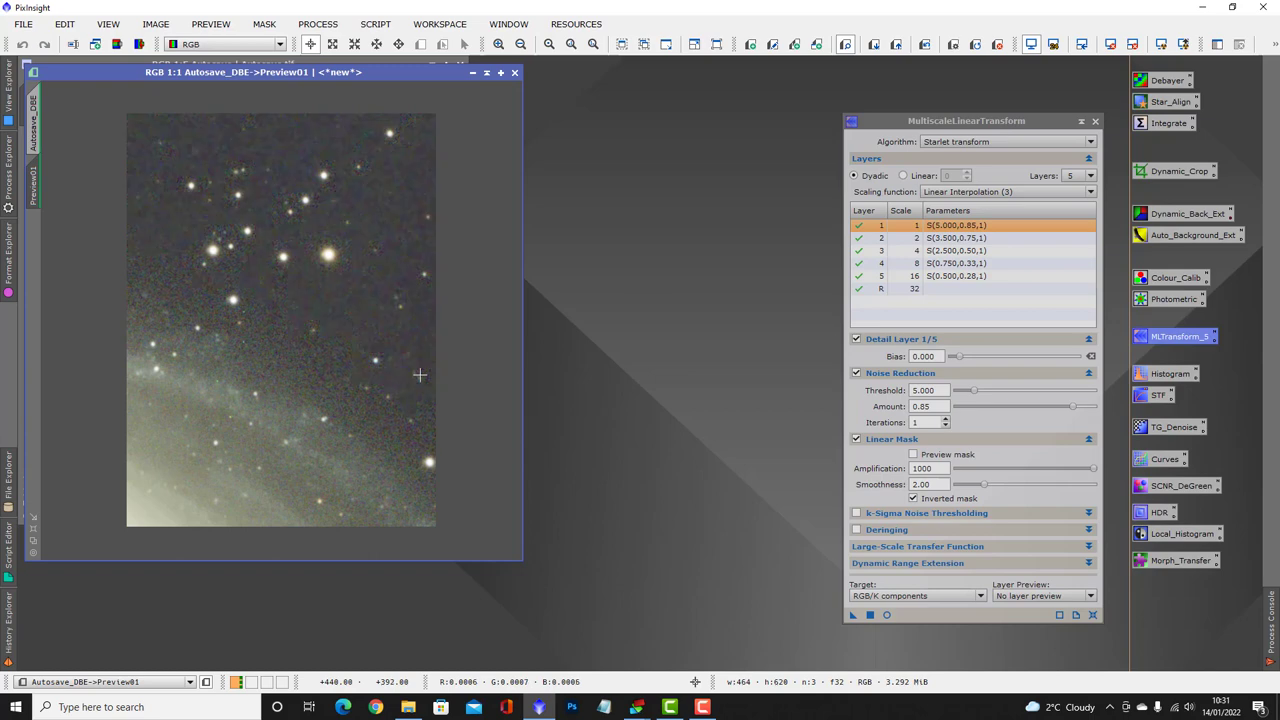
right_click(32, 186)
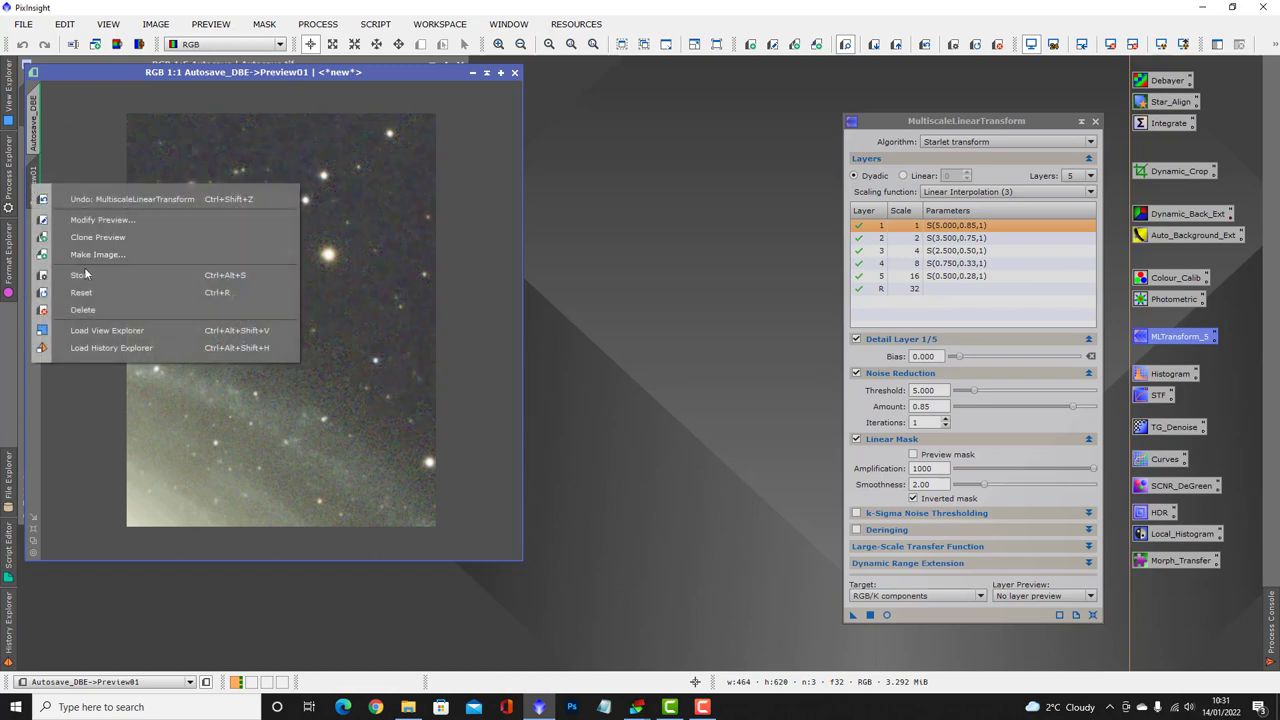
Delete the preview and apply MultiscaleLinearTransform to the whole Autosave_DBE image, closing the process afterward.
click(84, 310)
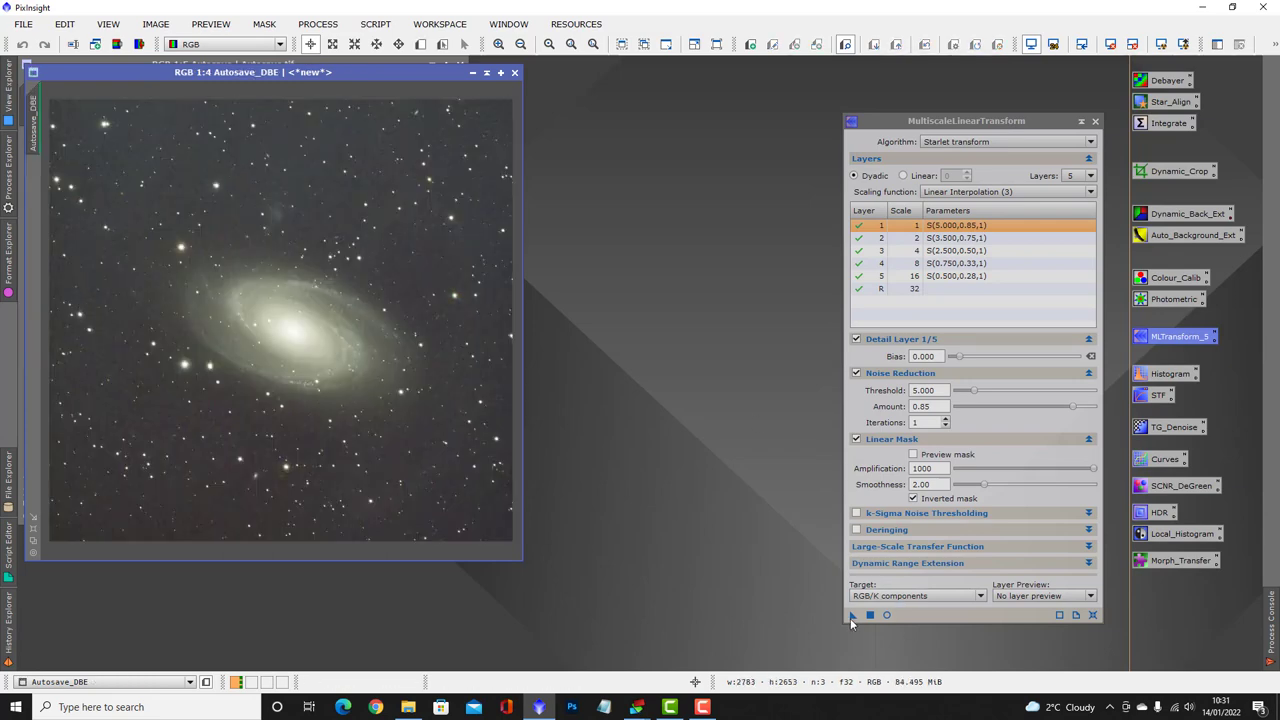
drag(852, 617, 448, 349)
click(1095, 122)
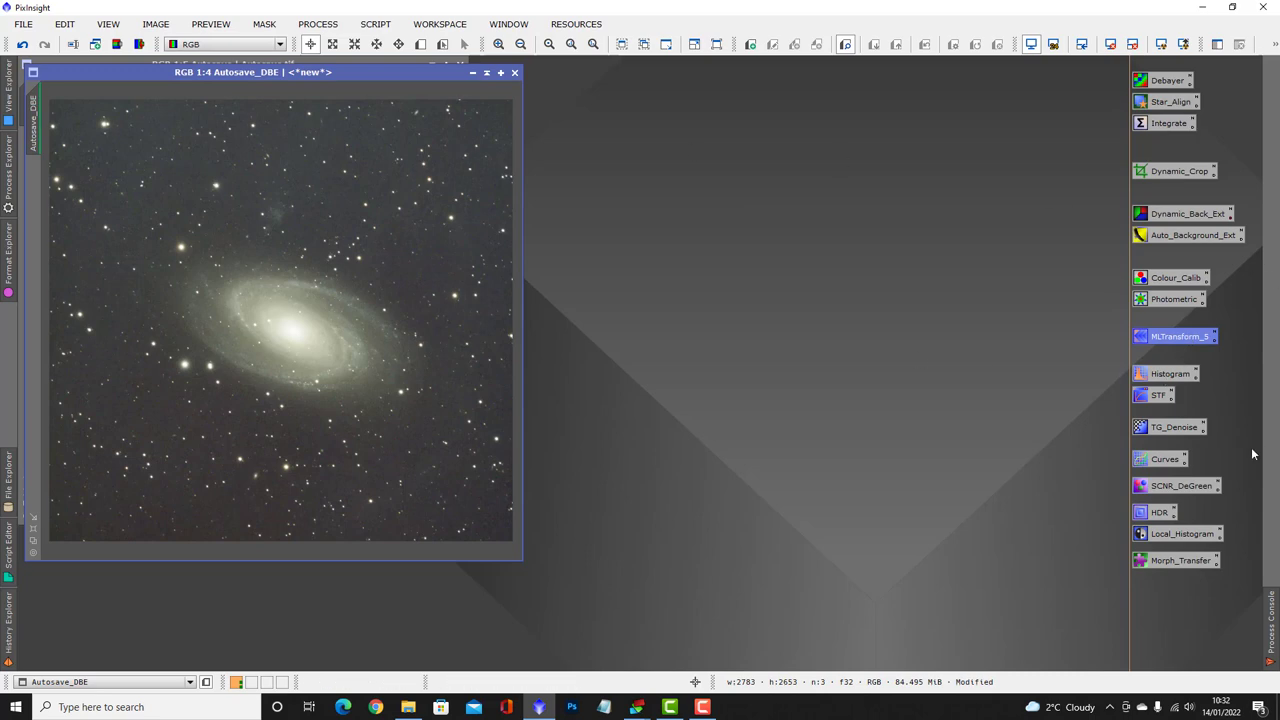
Compute a fresh linked auto-stretch for Autosave_DBE with ScreenTransferFunction and transfer its parameters to HistogramTransformation.
double_click(1166, 375)
double_click(1157, 396)
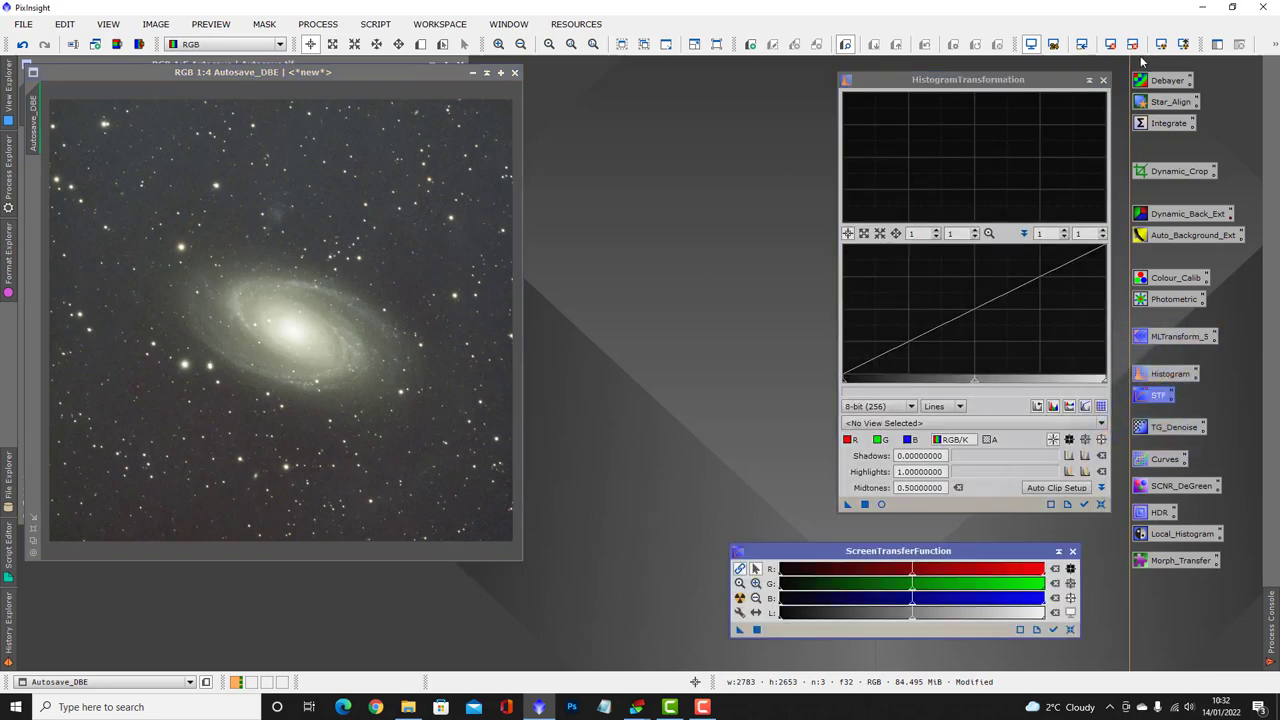
click(1110, 44)
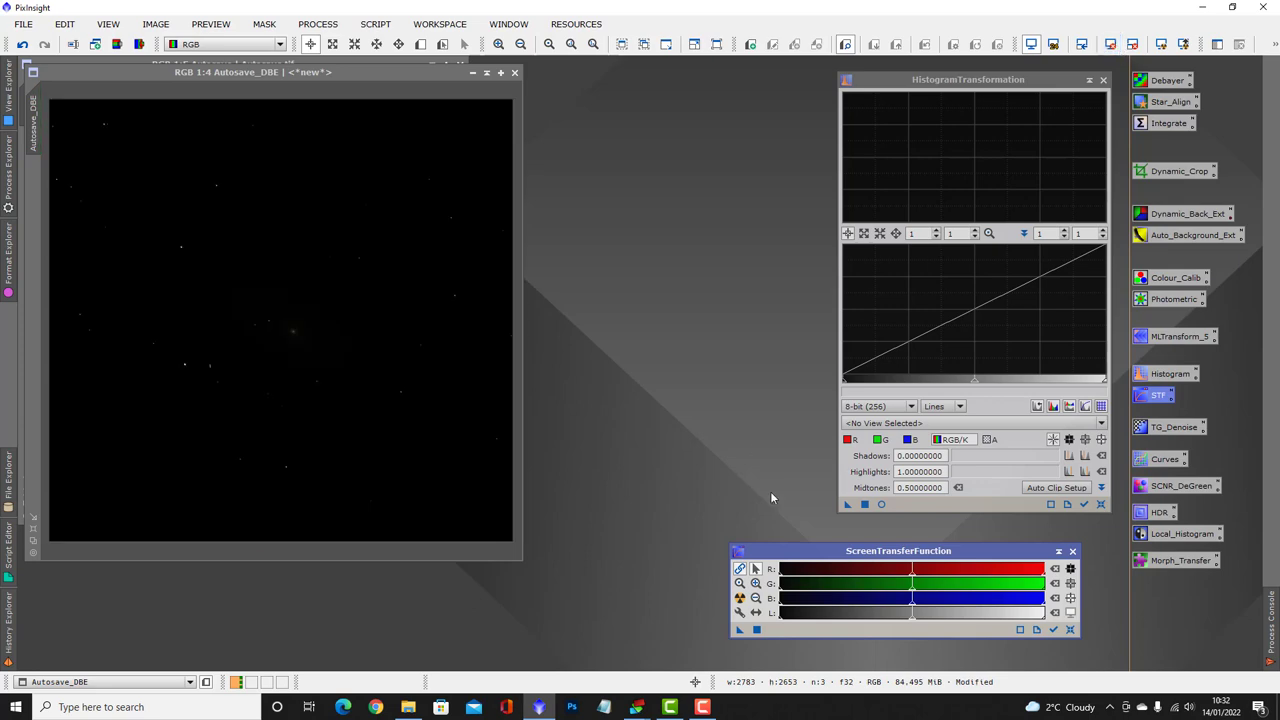
click(740, 598)
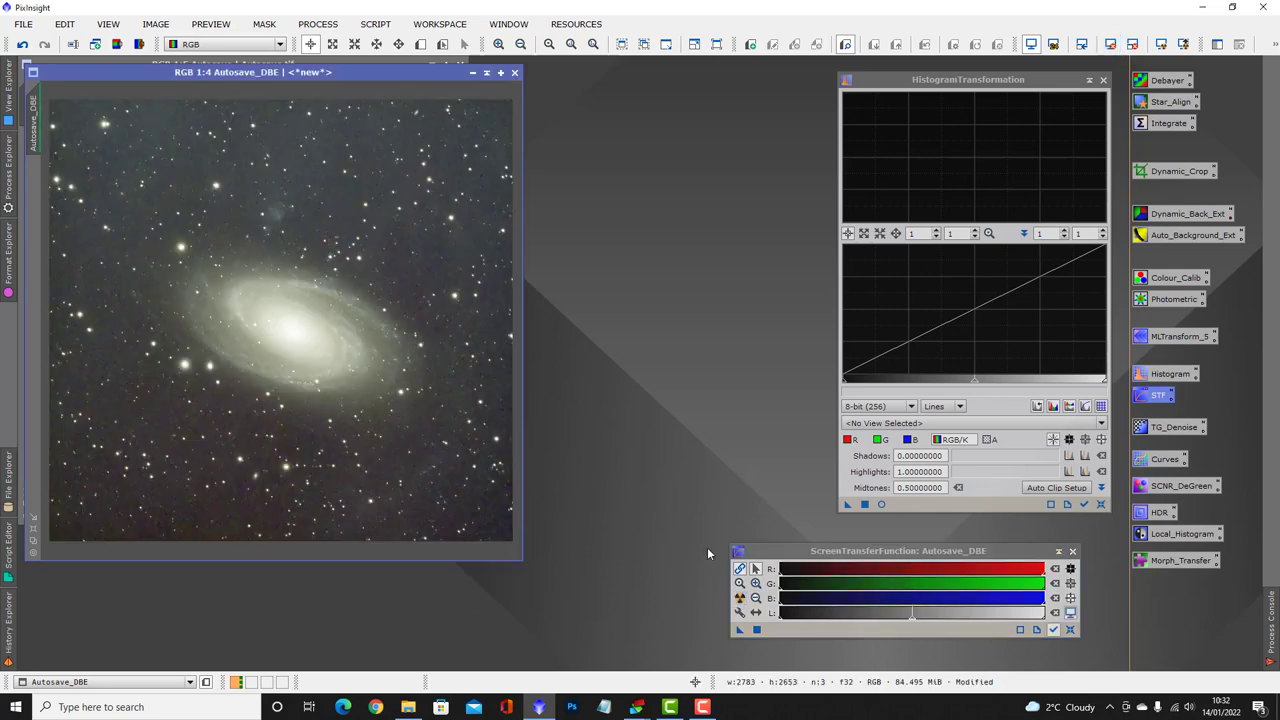
drag(739, 629, 962, 506)
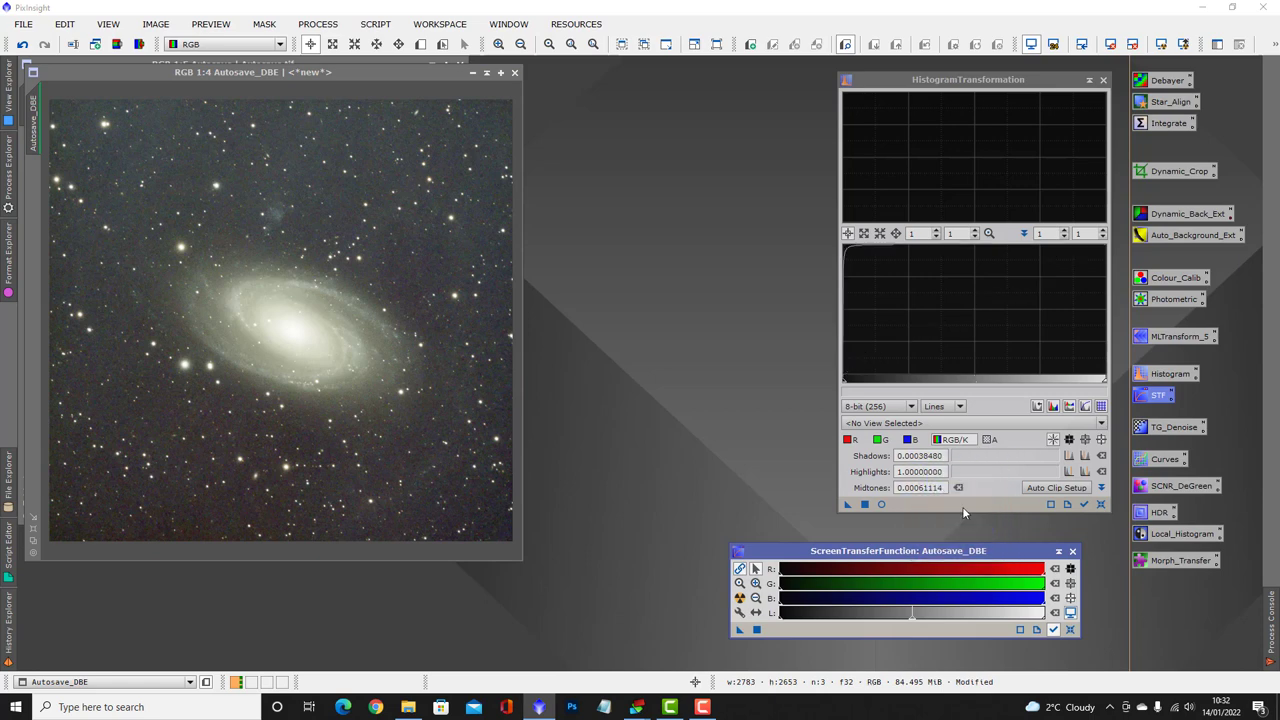
Remove the screen stretch from Autosave_DBE, apply HistogramTransformation to make the stretch permanent, and close both processes.
click(1110, 44)
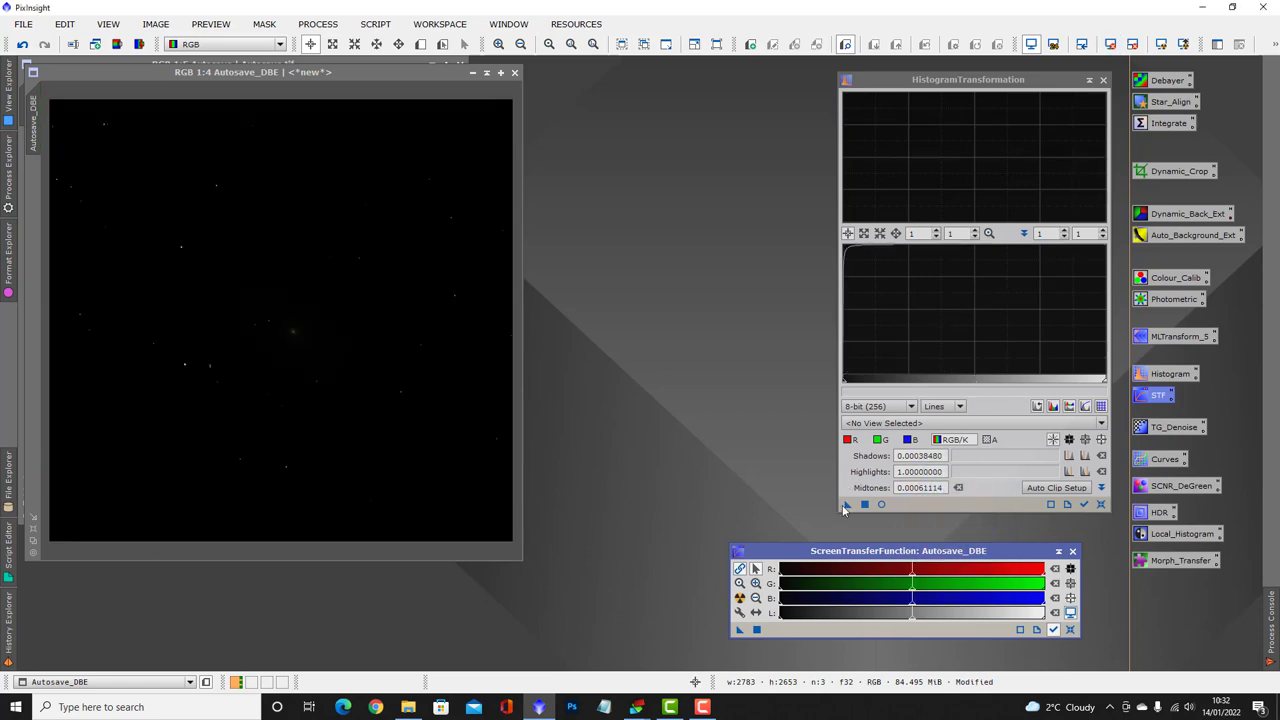
drag(845, 506, 462, 348)
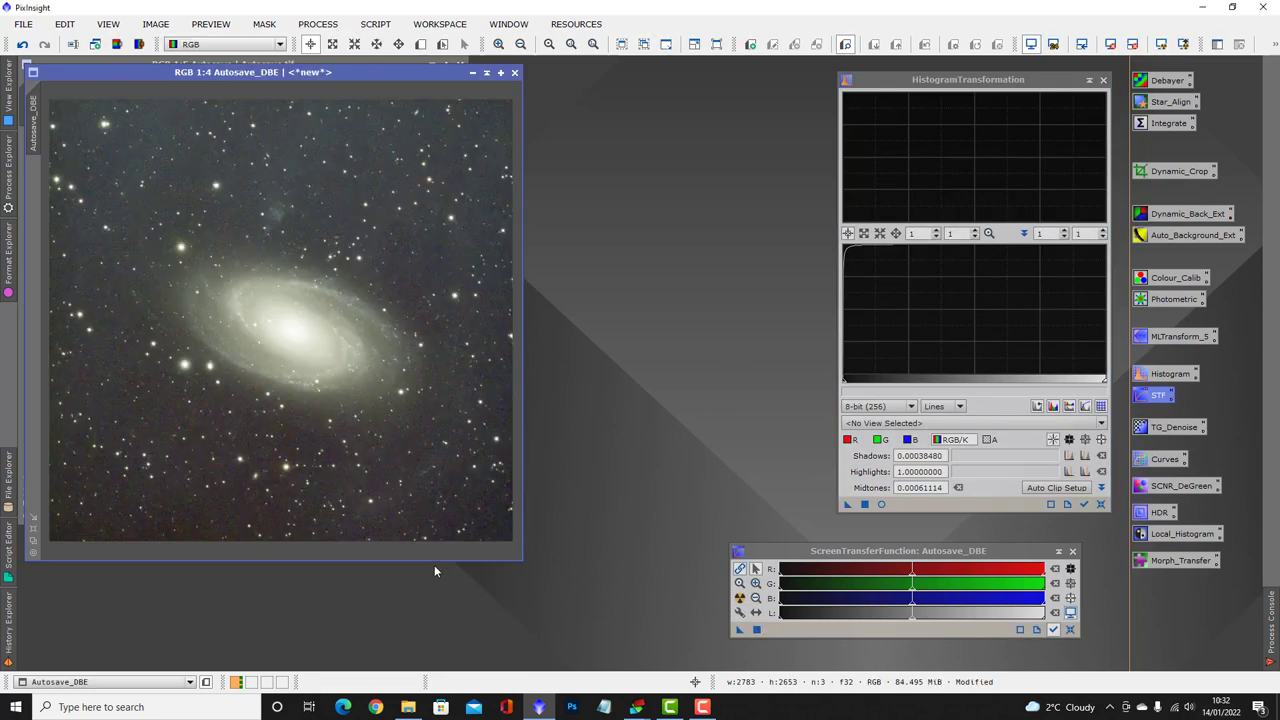
click(1072, 551)
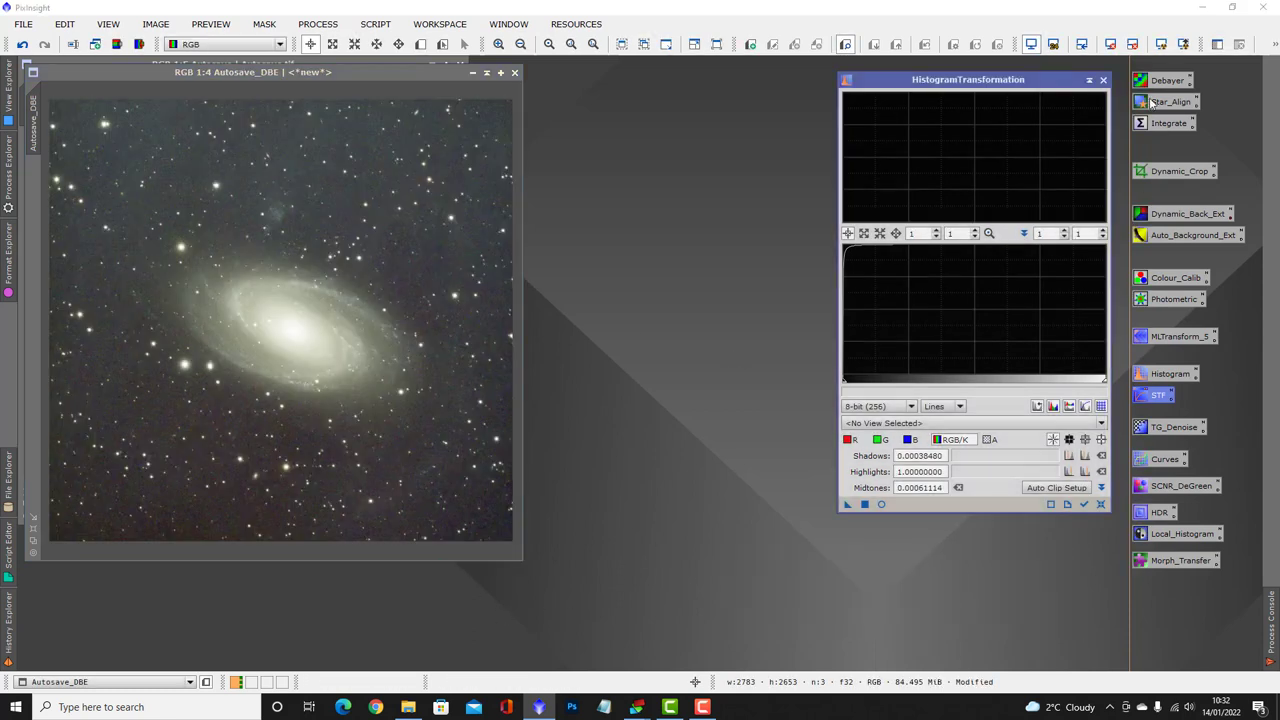
click(1103, 81)
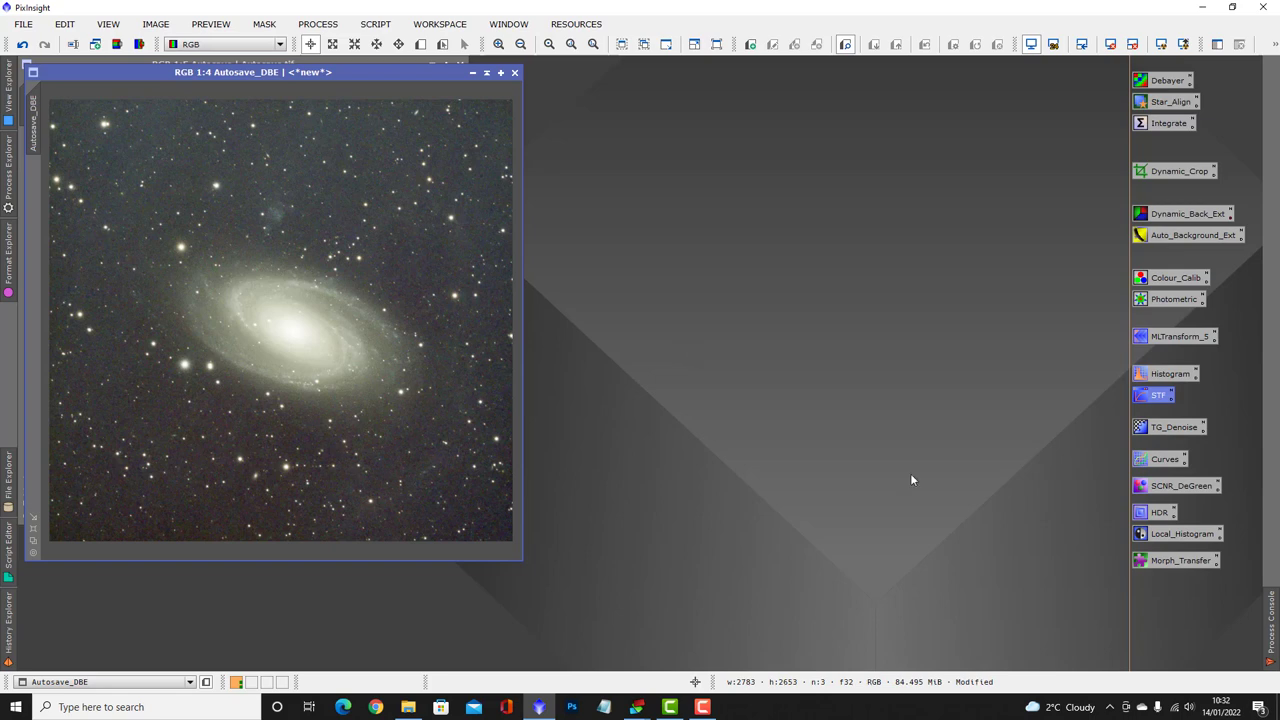
Shape a real-time previewed RGB/K S-curve in CurvesTransformation with points at input 0.83979, output 0.88372 and input 0.14729, output 0.06460.
double_click(1164, 459)
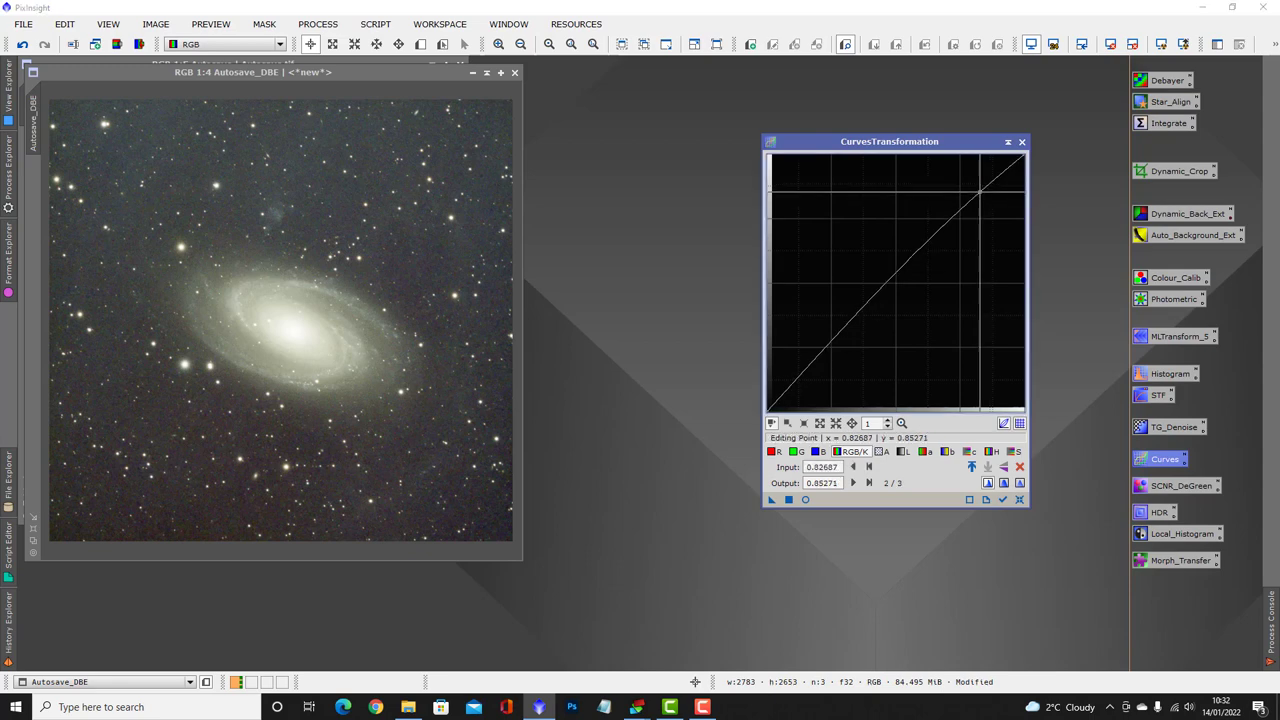
drag(983, 193, 984, 187)
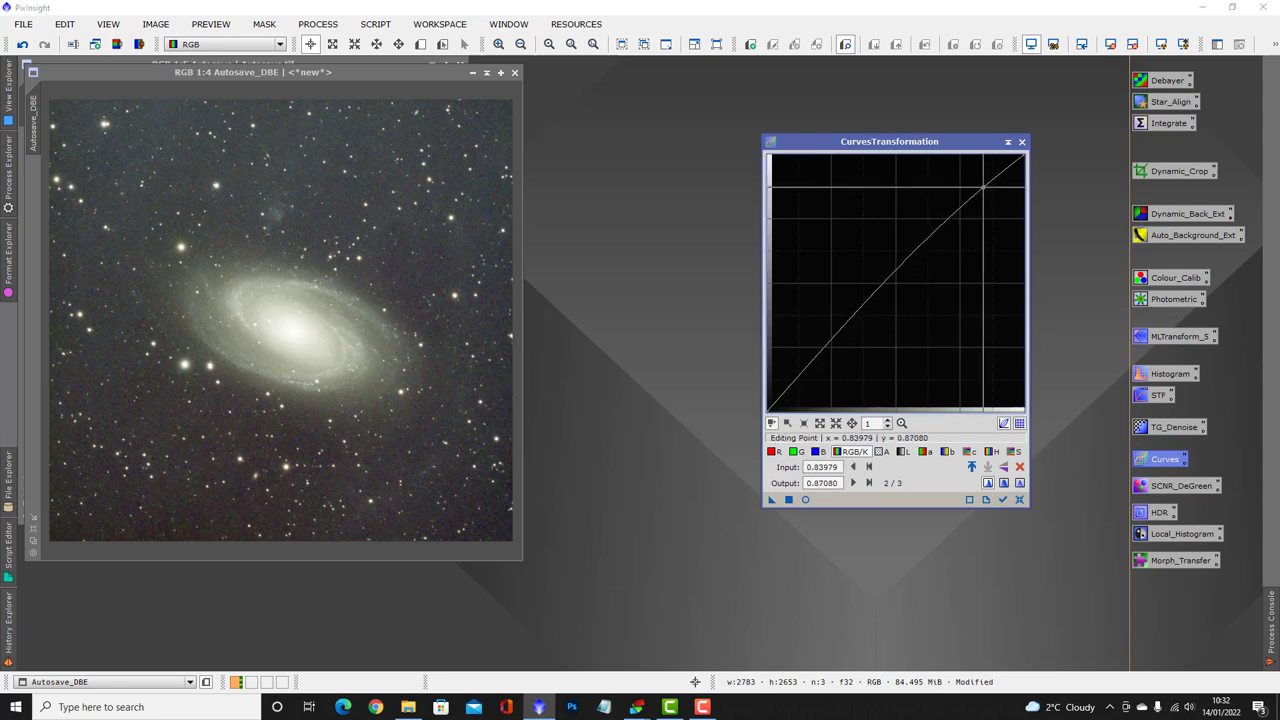
click(806, 500)
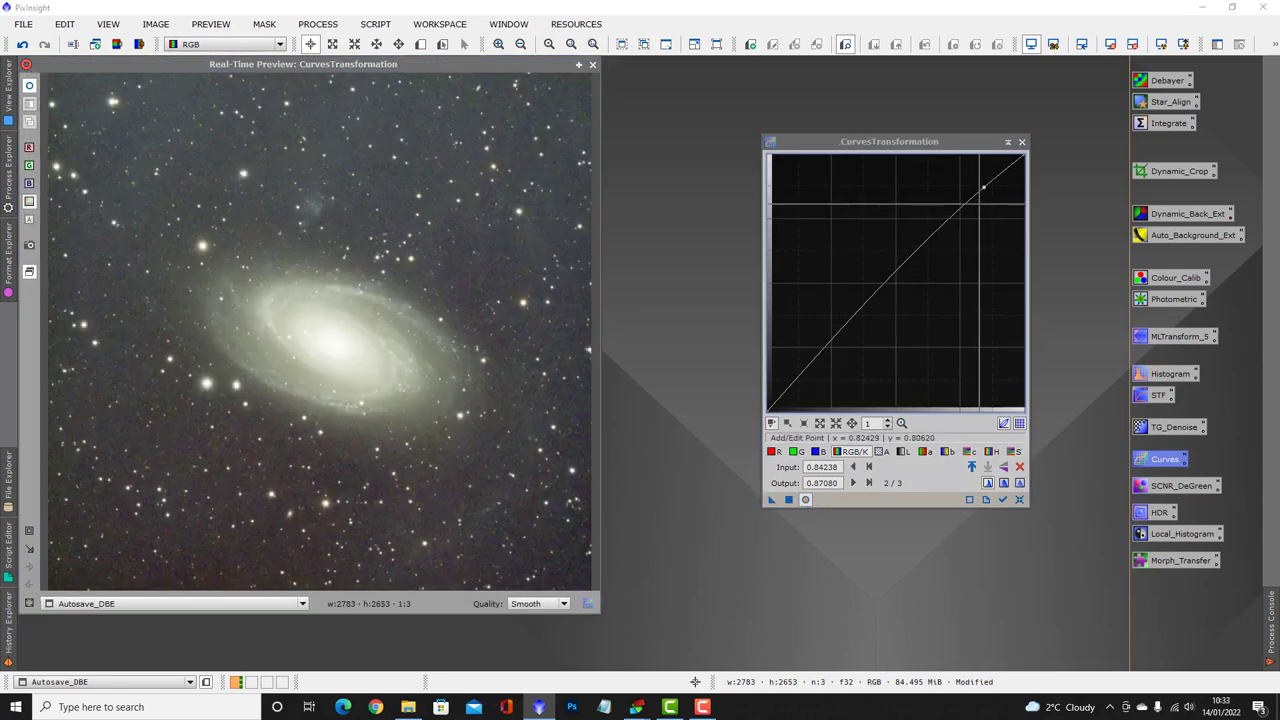
drag(983, 190, 983, 183)
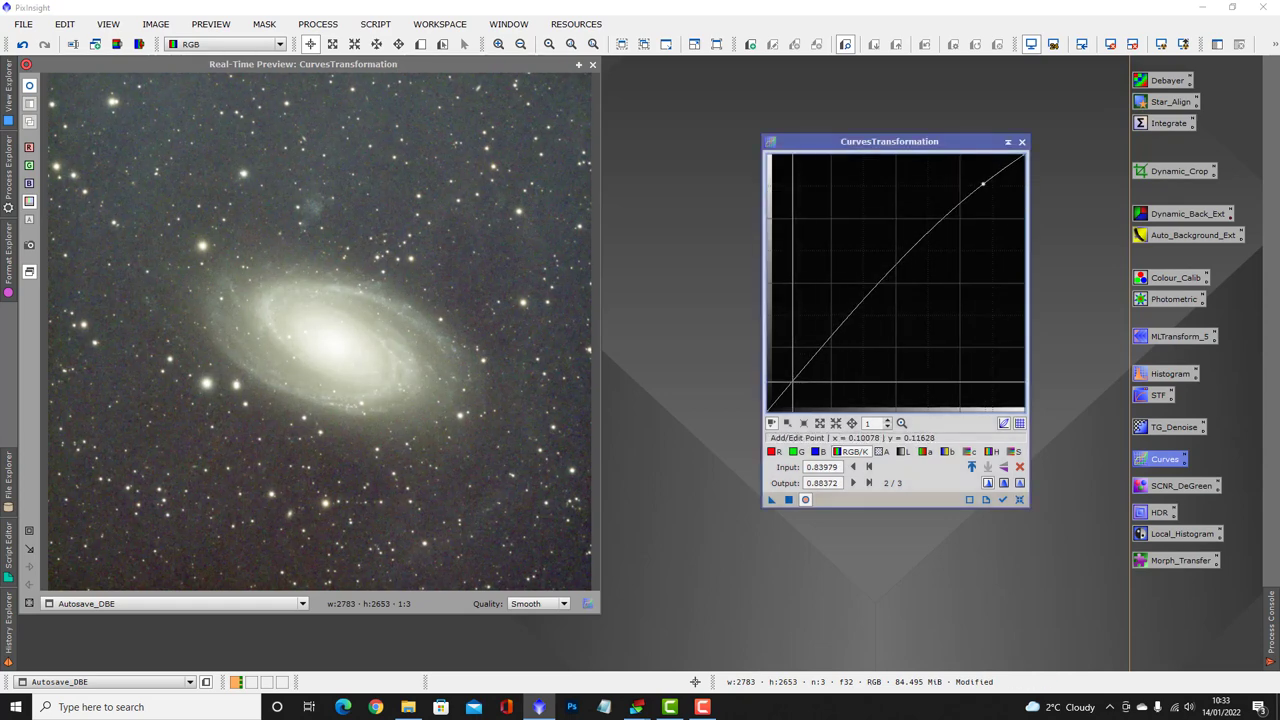
drag(792, 382, 804, 395)
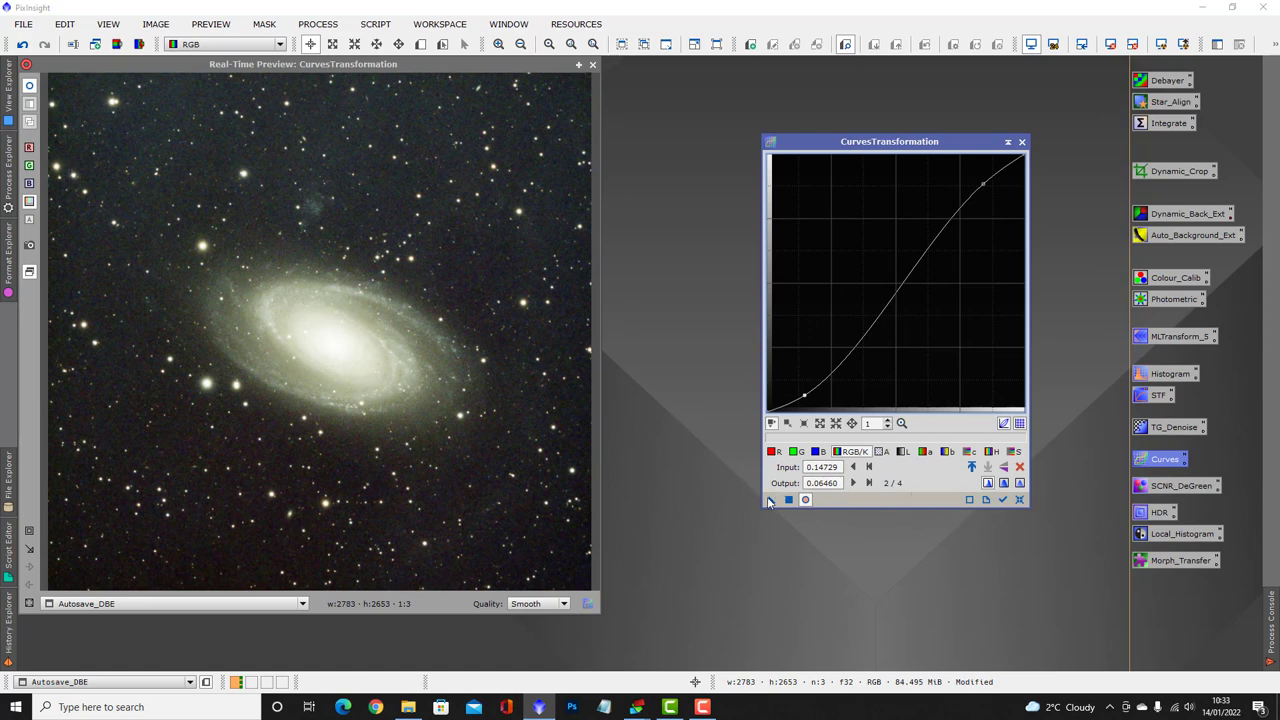
Apply the RGB/K S-curve to Autosave_DBE and compare the image before and after it.
click(594, 67)
drag(771, 499, 475, 381)
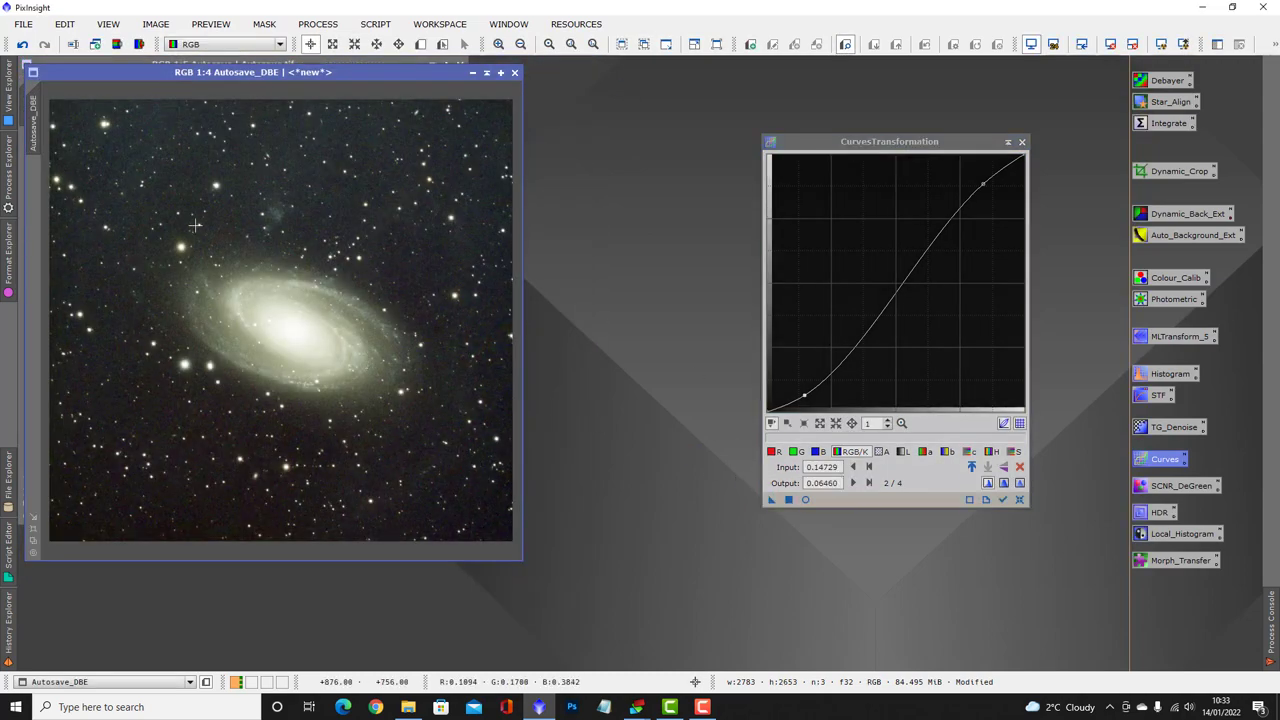
key(ctrl+z)
key(ctrl+y)
scroll(410, 360, up, 1)
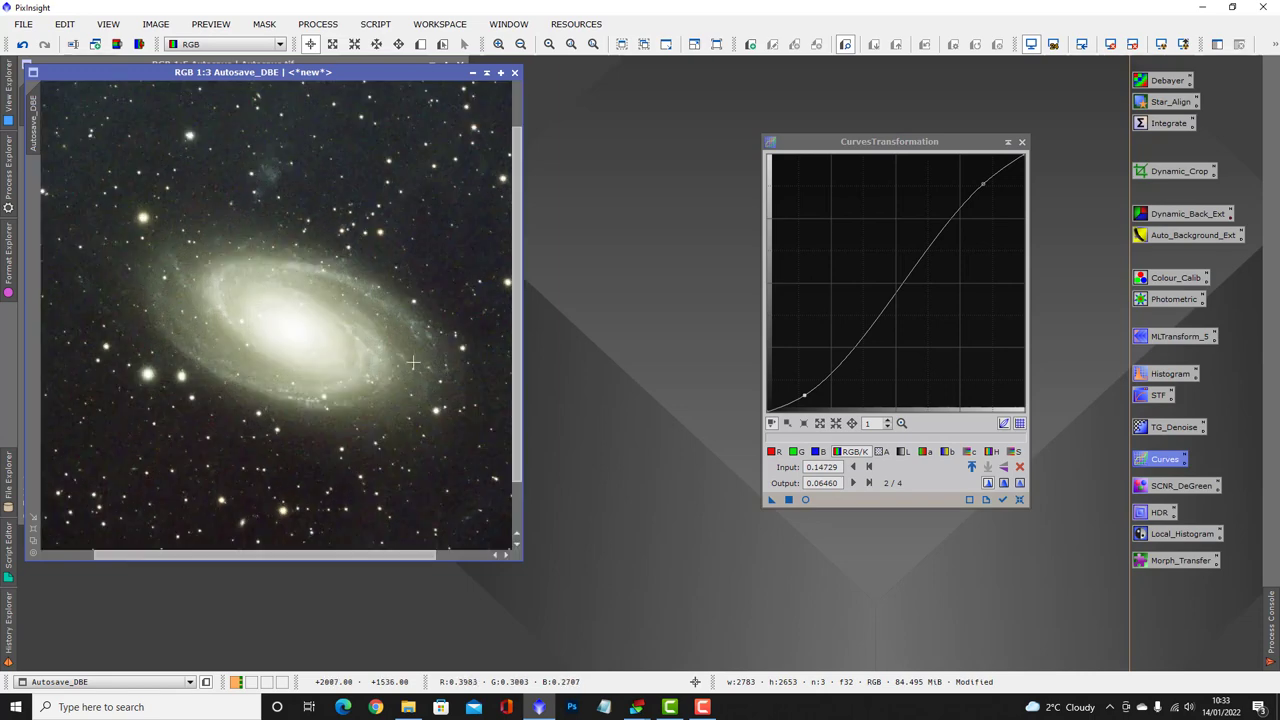
Reset CurvesTransformation and try a raised hue curve in a real-time preview, moving its point back near the diagonal.
click(990, 452)
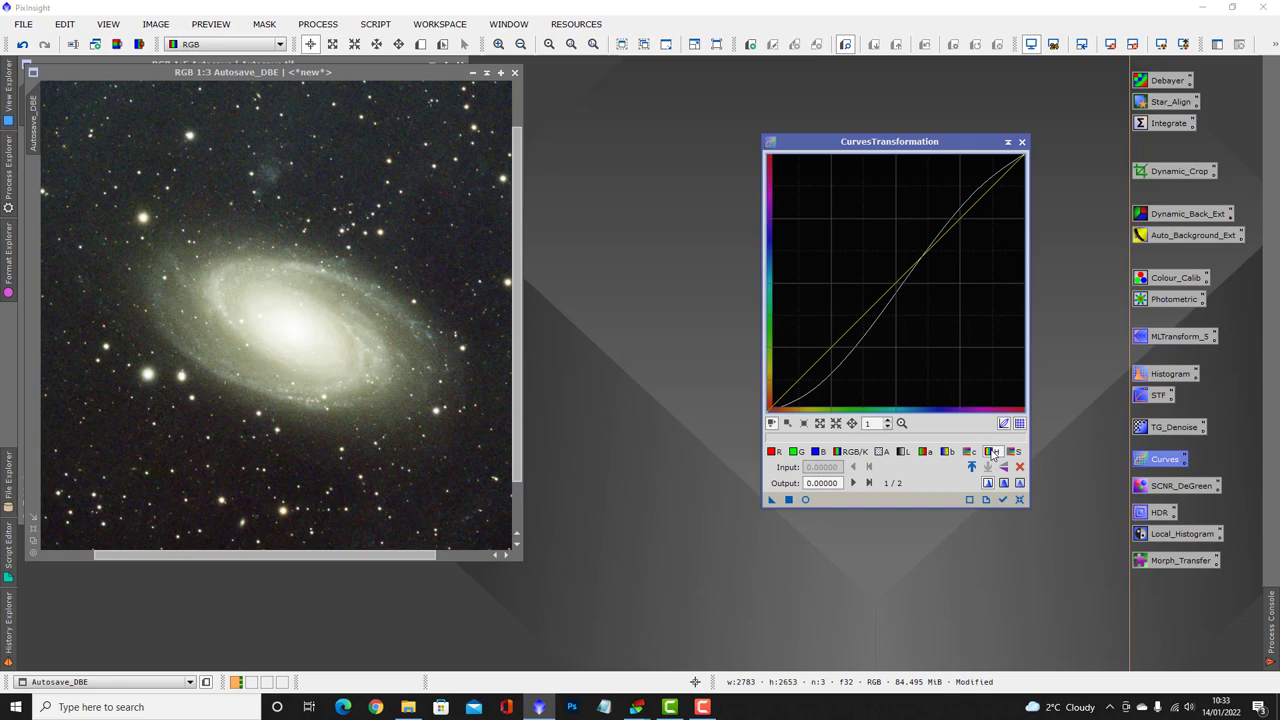
click(1020, 500)
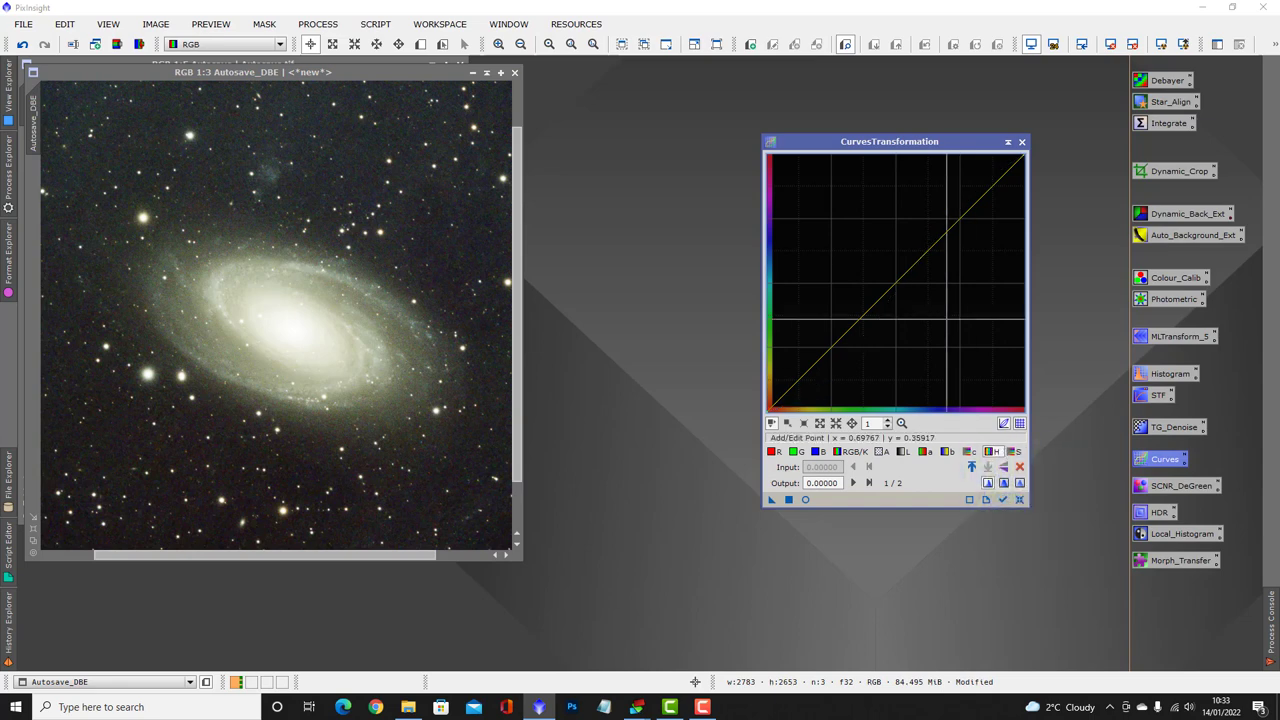
drag(945, 250, 940, 205)
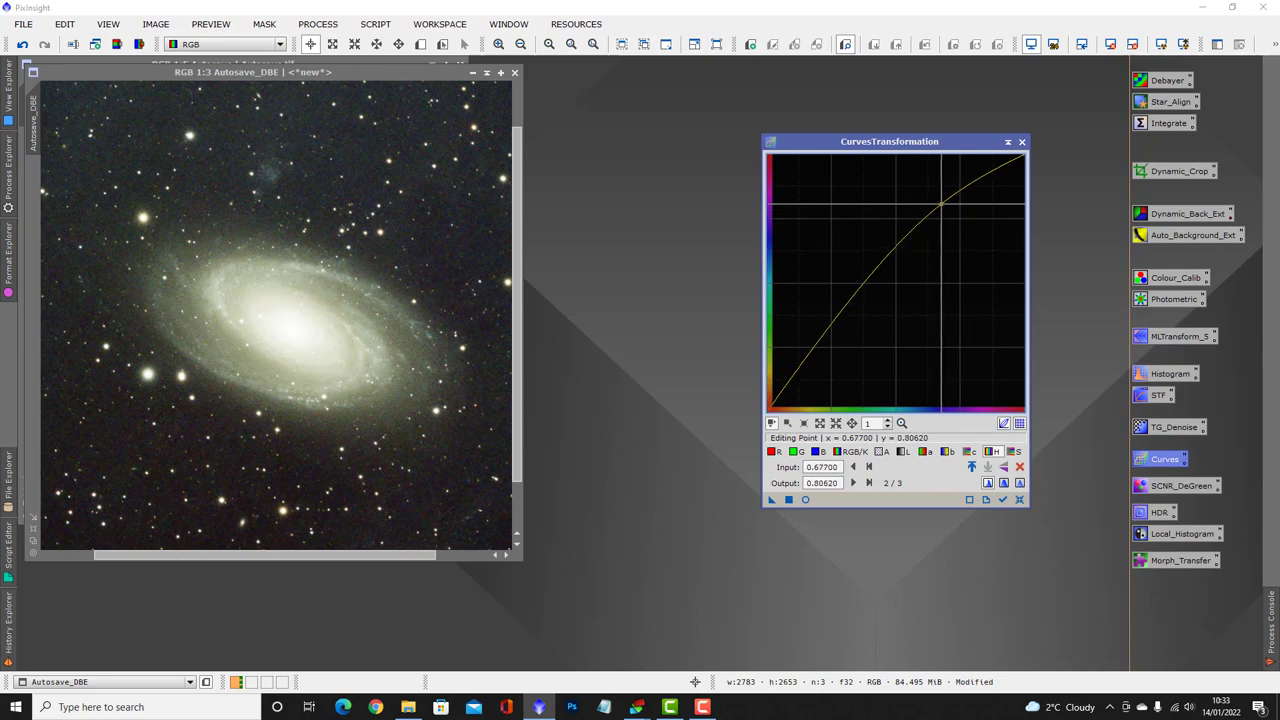
click(806, 500)
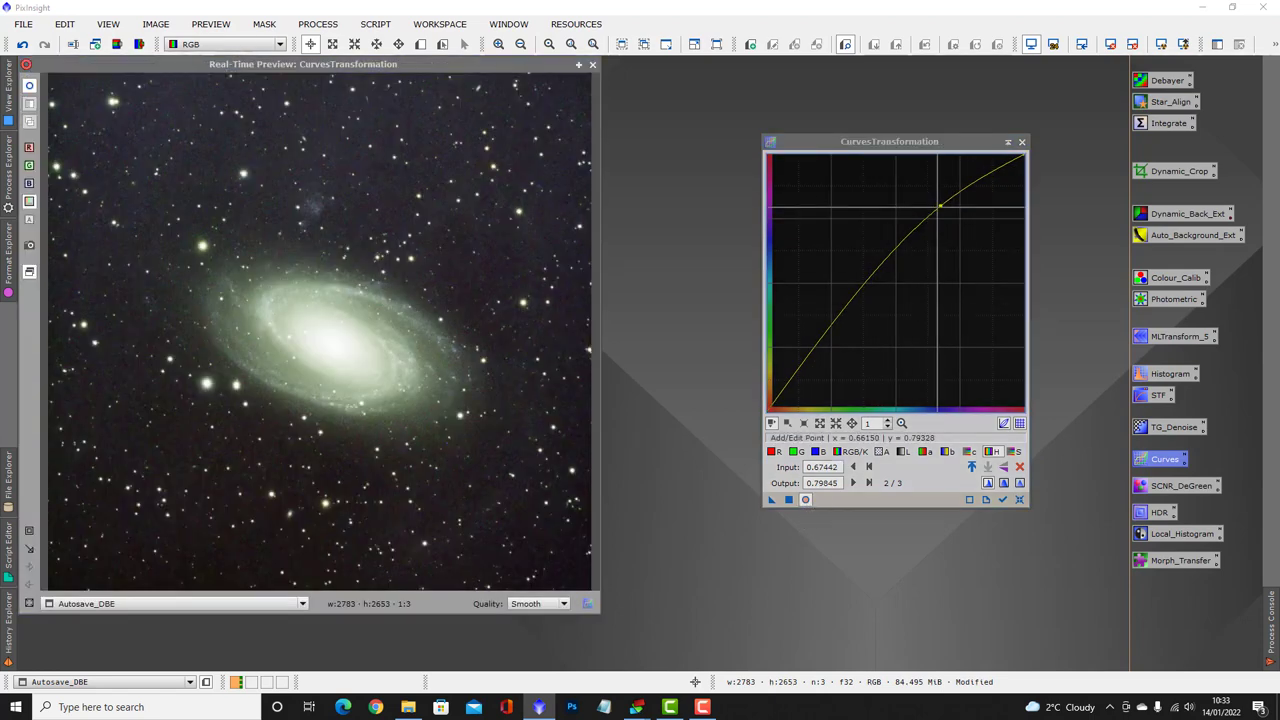
drag(938, 206, 992, 186)
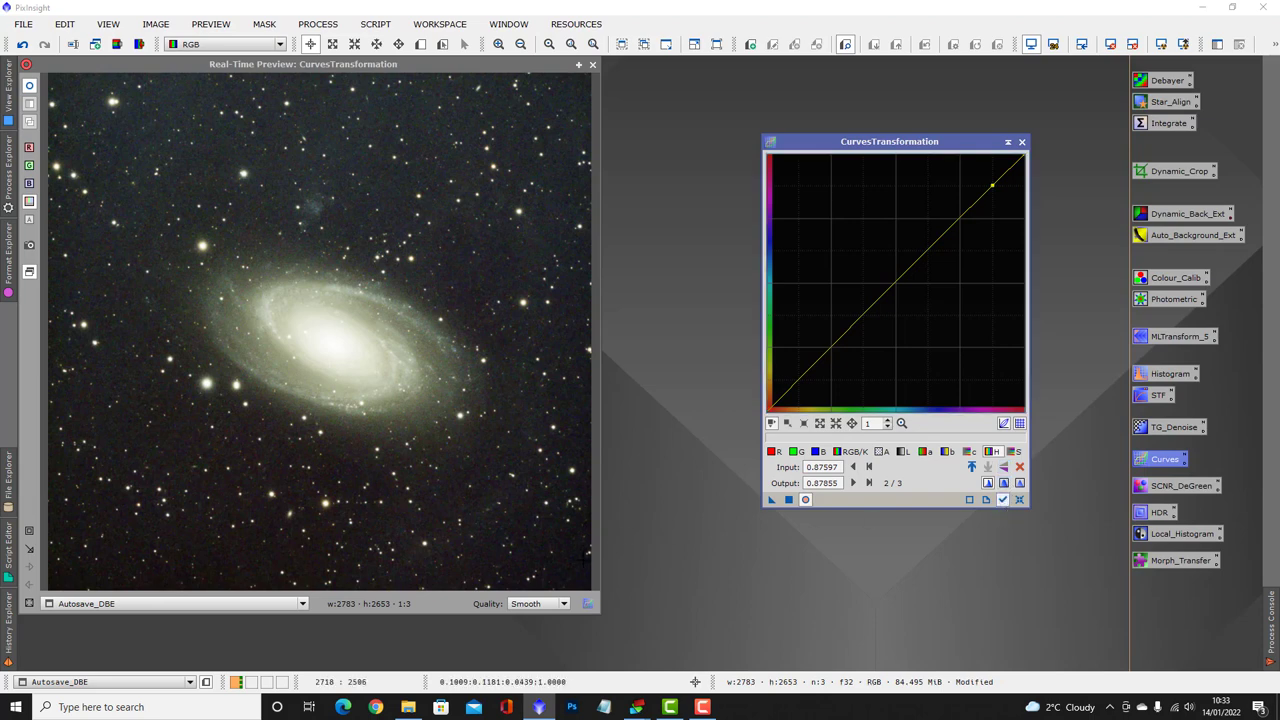
Try lowering the saturation curve in the real-time preview with a point at input 0.88372, output 0.76486.
click(1017, 452)
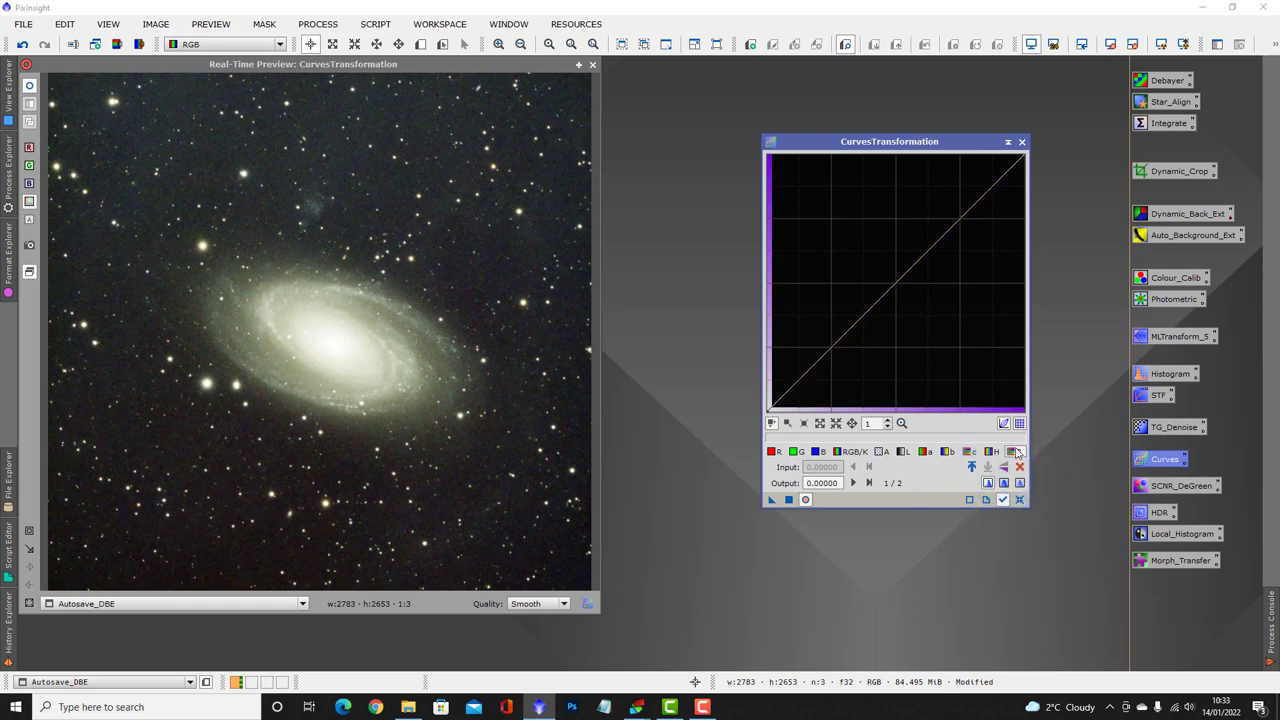
drag(977, 205, 991, 249)
key(Up)
key(Up)
key(Up)
key(Up)
key(Up)
key(Up)
key(Up)
key(Up)
key(Up)
key(Up)
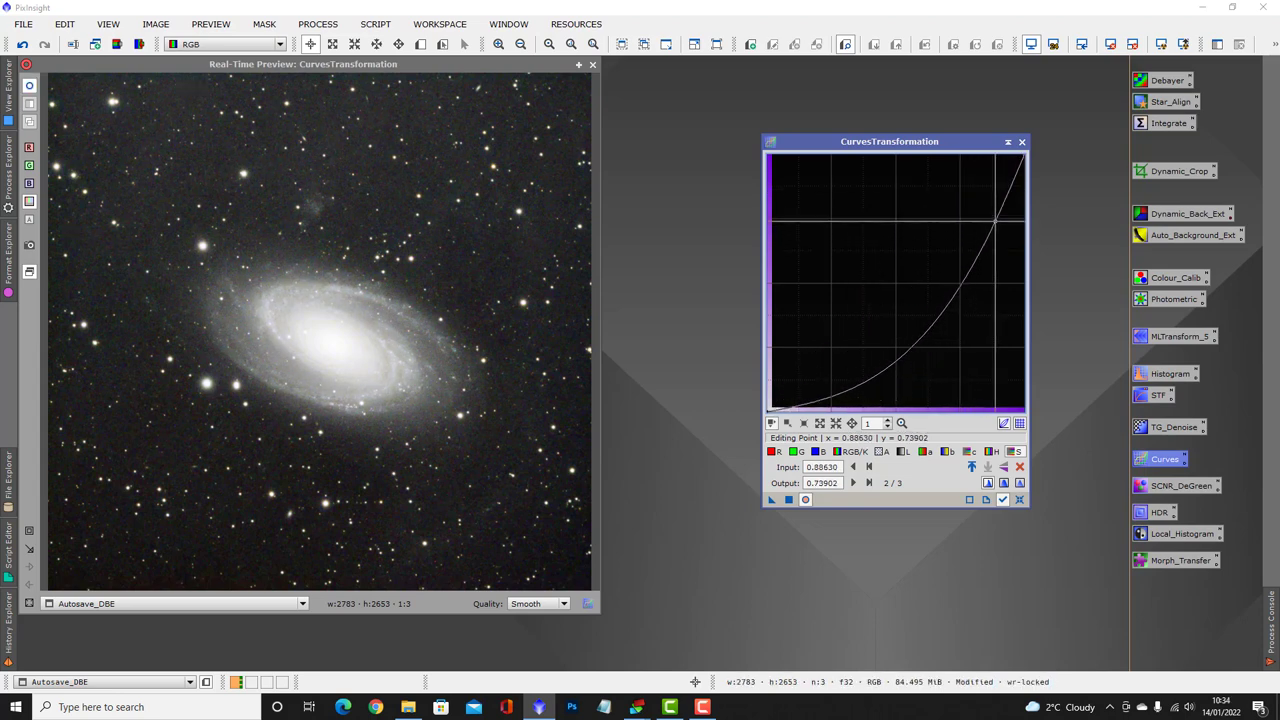
drag(992, 215, 994, 214)
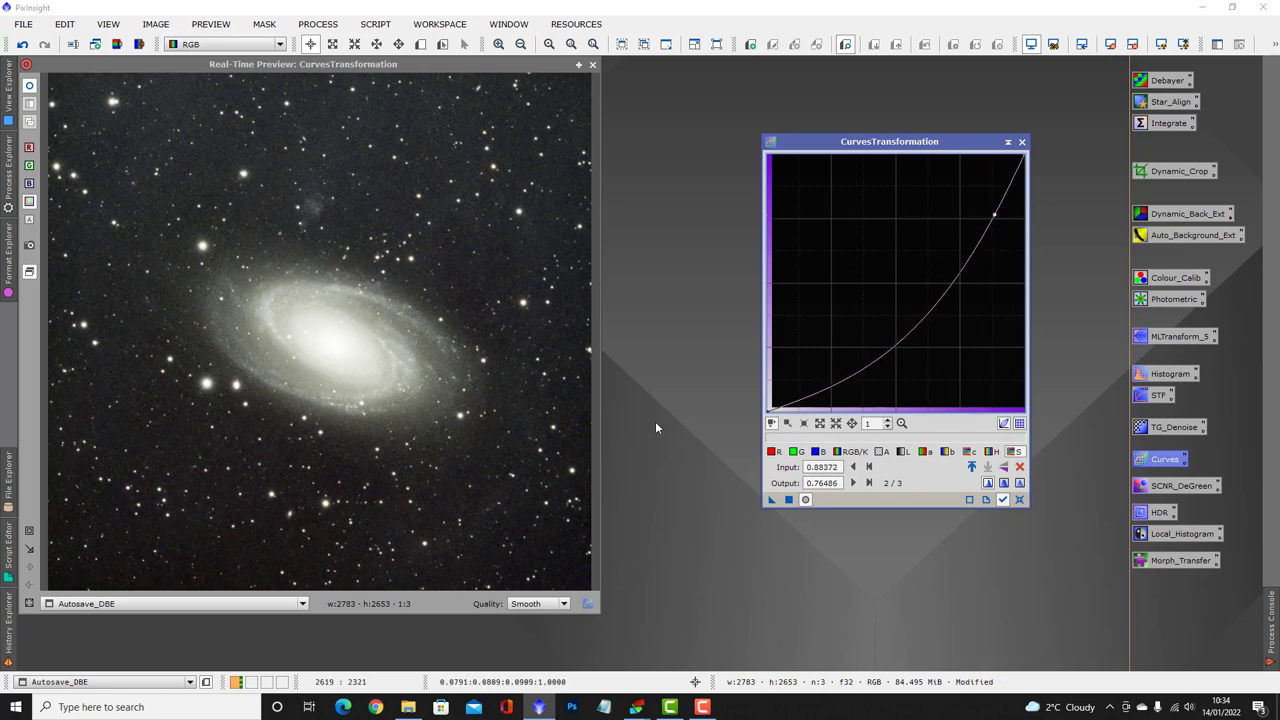
Compare Autosave_DBE with and without the lowered saturation curve in the real-time preview.
click(806, 501)
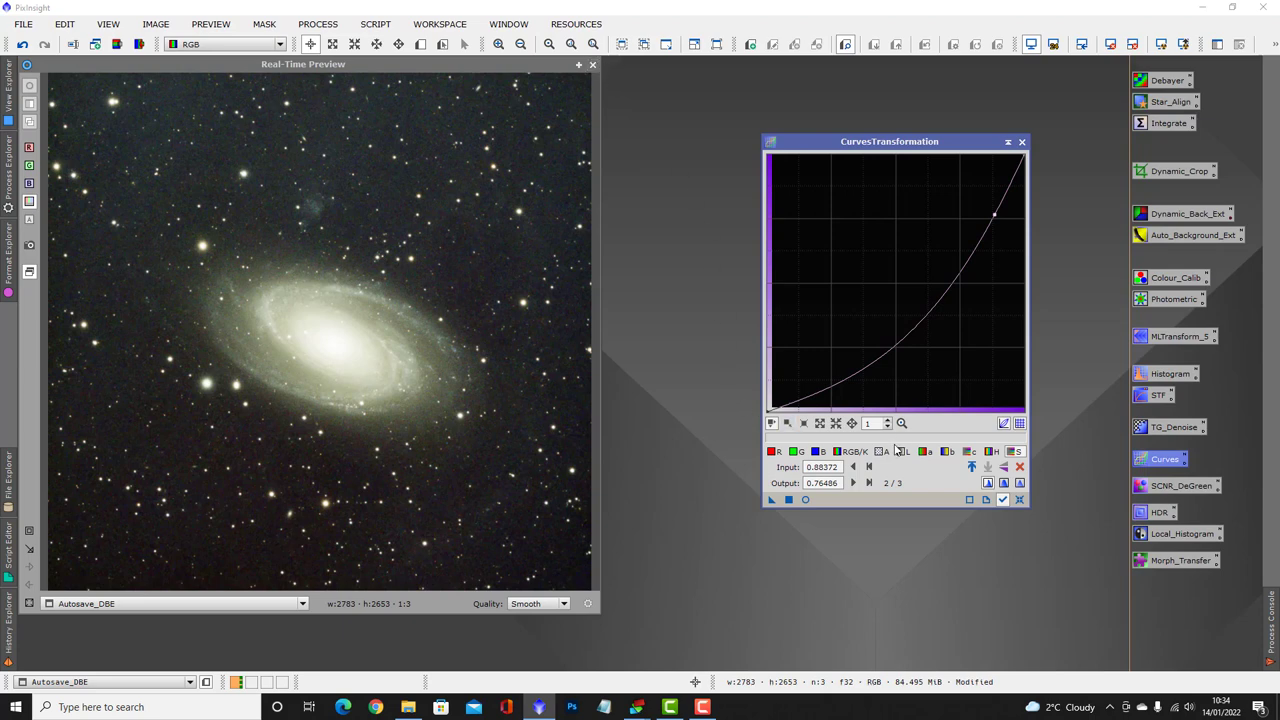
click(806, 500)
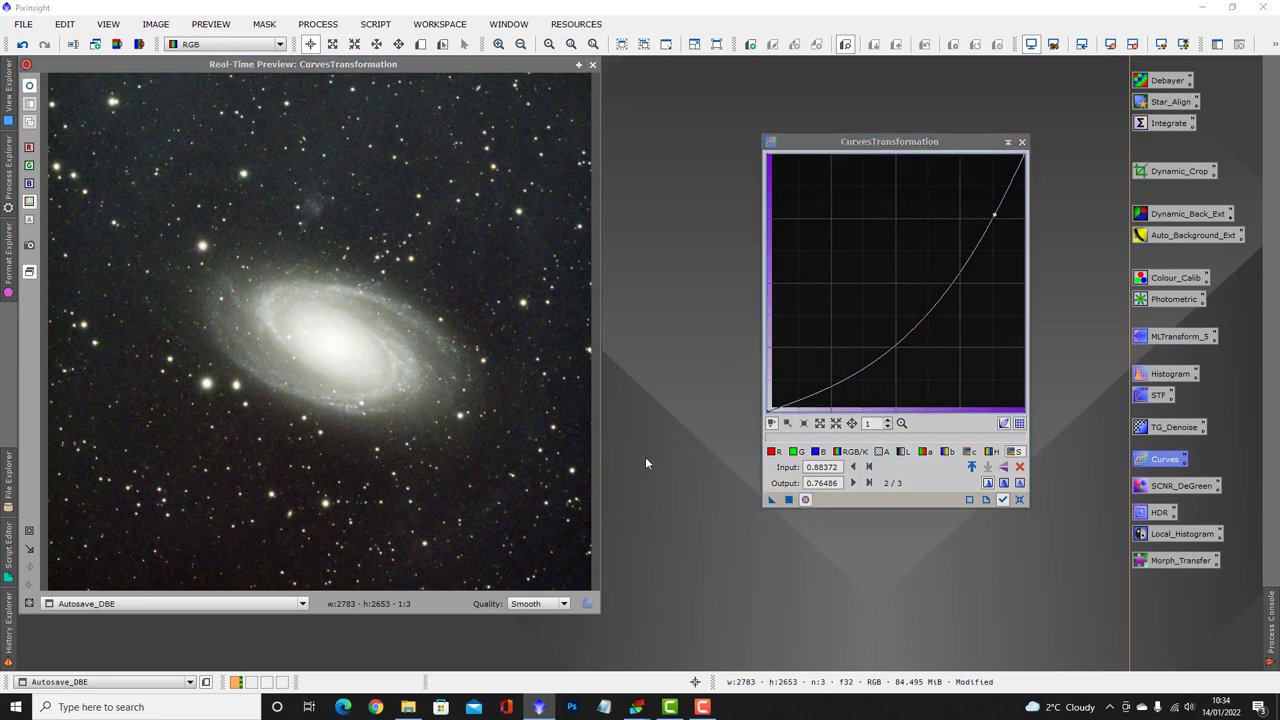
click(806, 500)
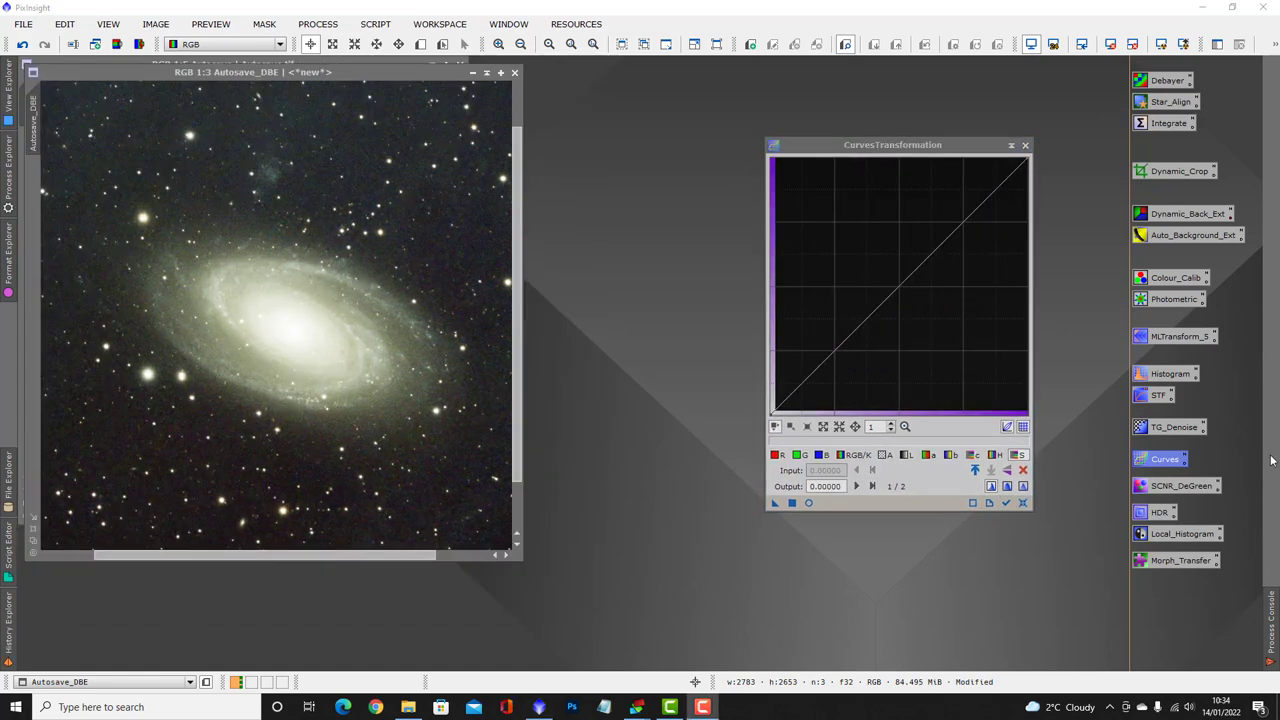
Lower the saturation curve with a point at input 0.94832, output 0.89406 while previewing Autosave_DBE in real time.
click(995, 455)
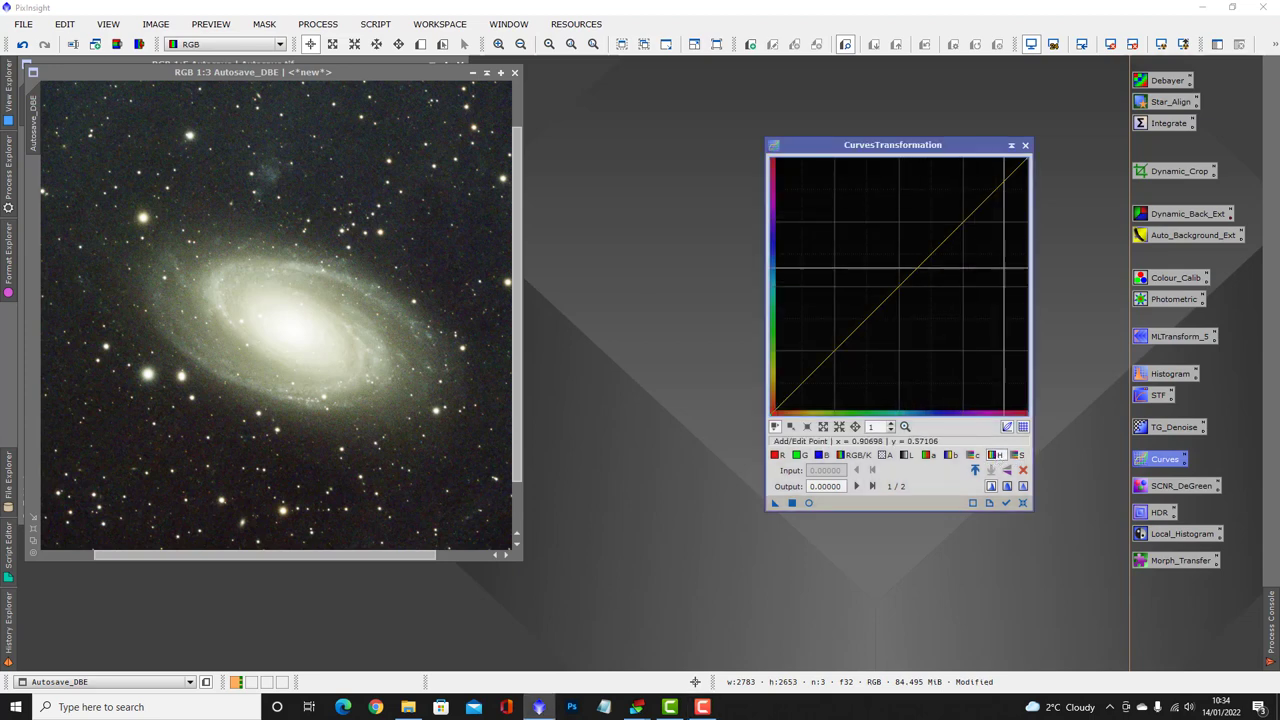
click(1017, 455)
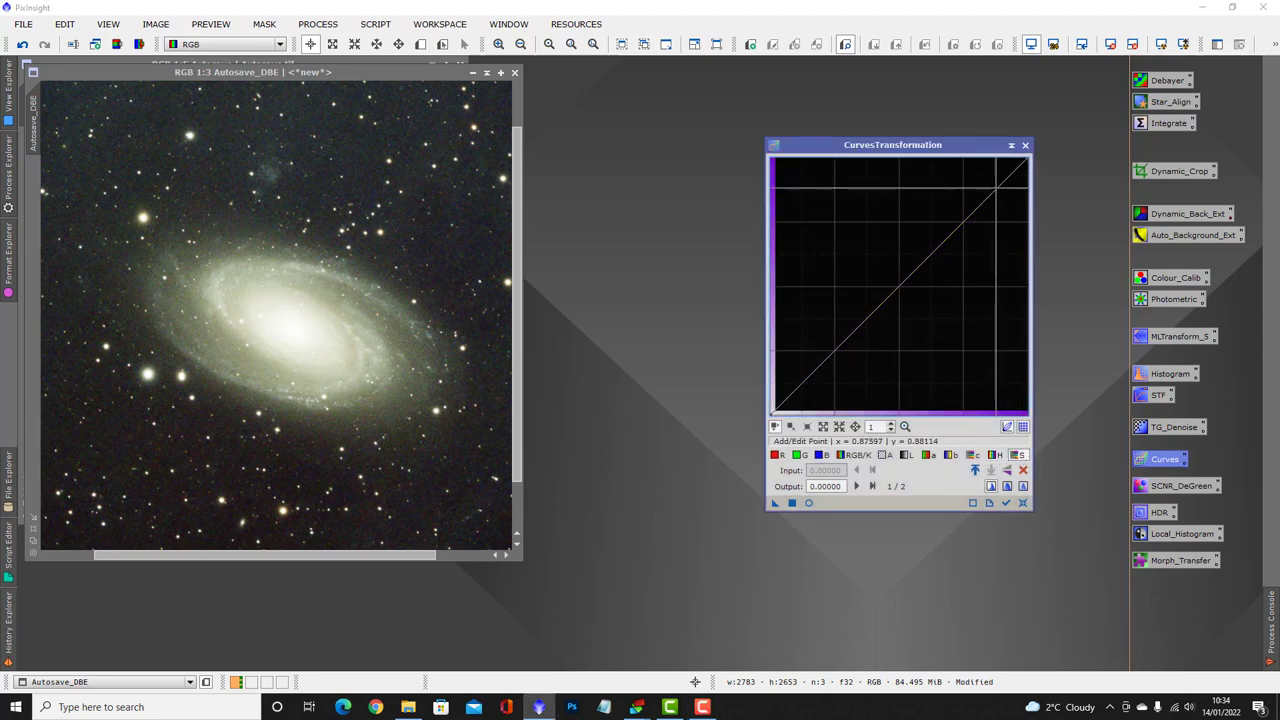
click(809, 503)
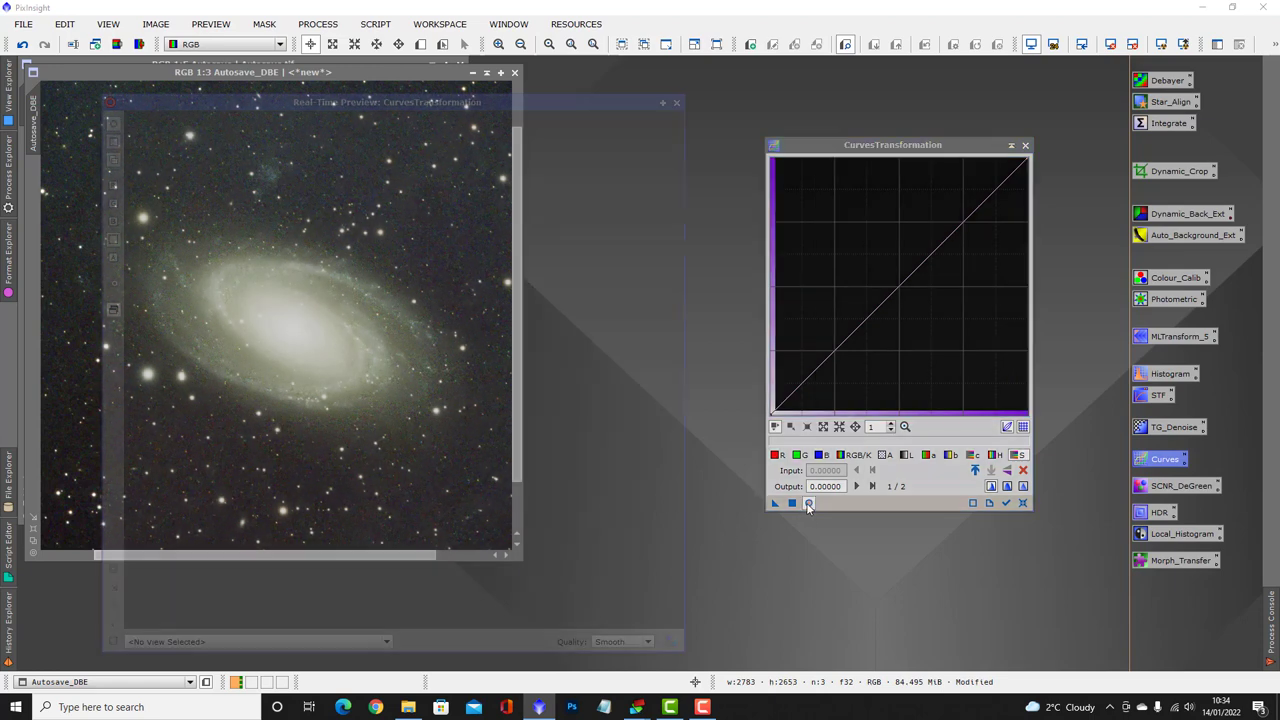
click(993, 196)
mouse_move(993, 196)
mouse_down()
mouse_move(985, 186)
mouse_move(998, 180)
mouse_move(1006, 205)
mouse_move(1015, 185)
mouse_up()
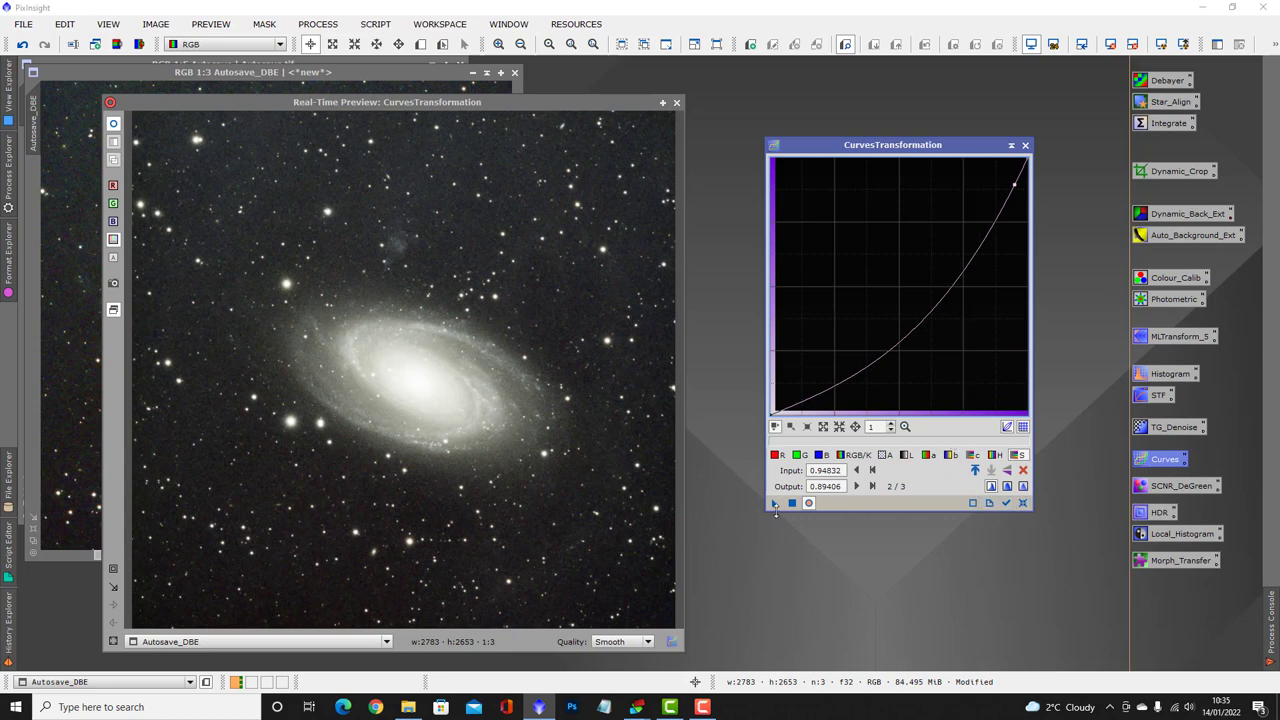
Apply the saturation curve to Autosave_DBE and close the real-time preview and CurvesTransformation.
click(676, 102)
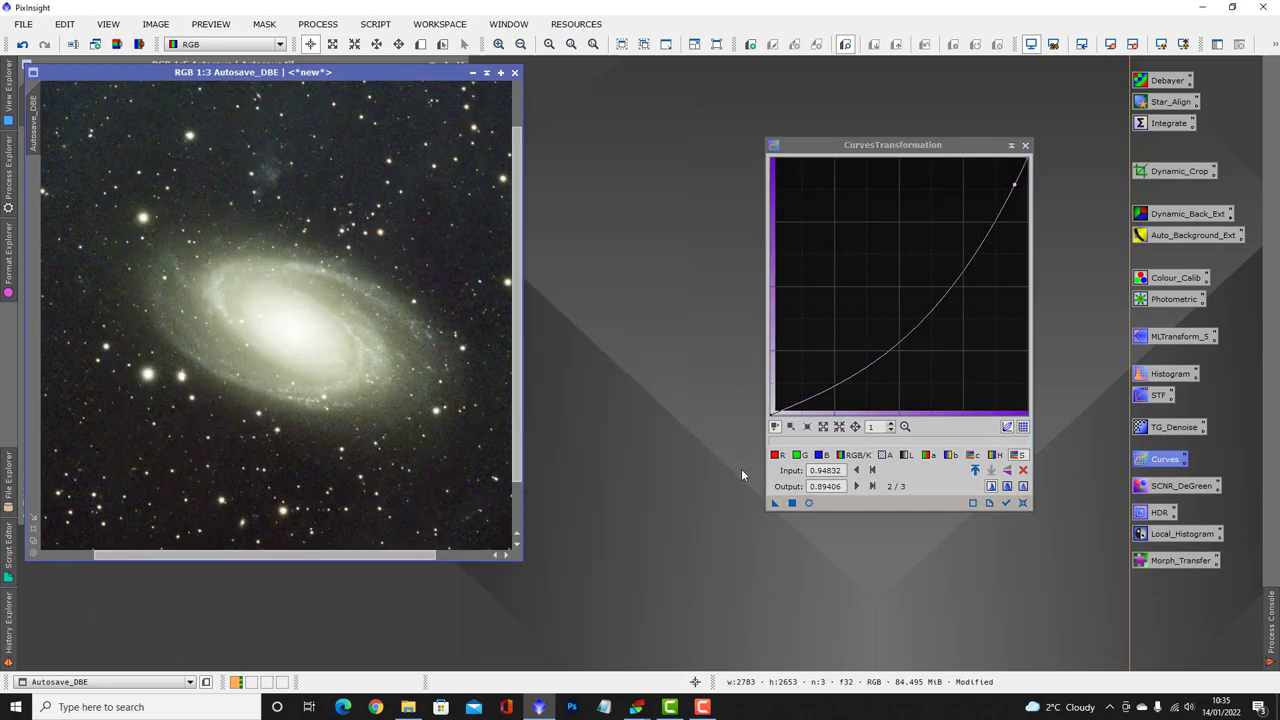
drag(773, 504, 412, 392)
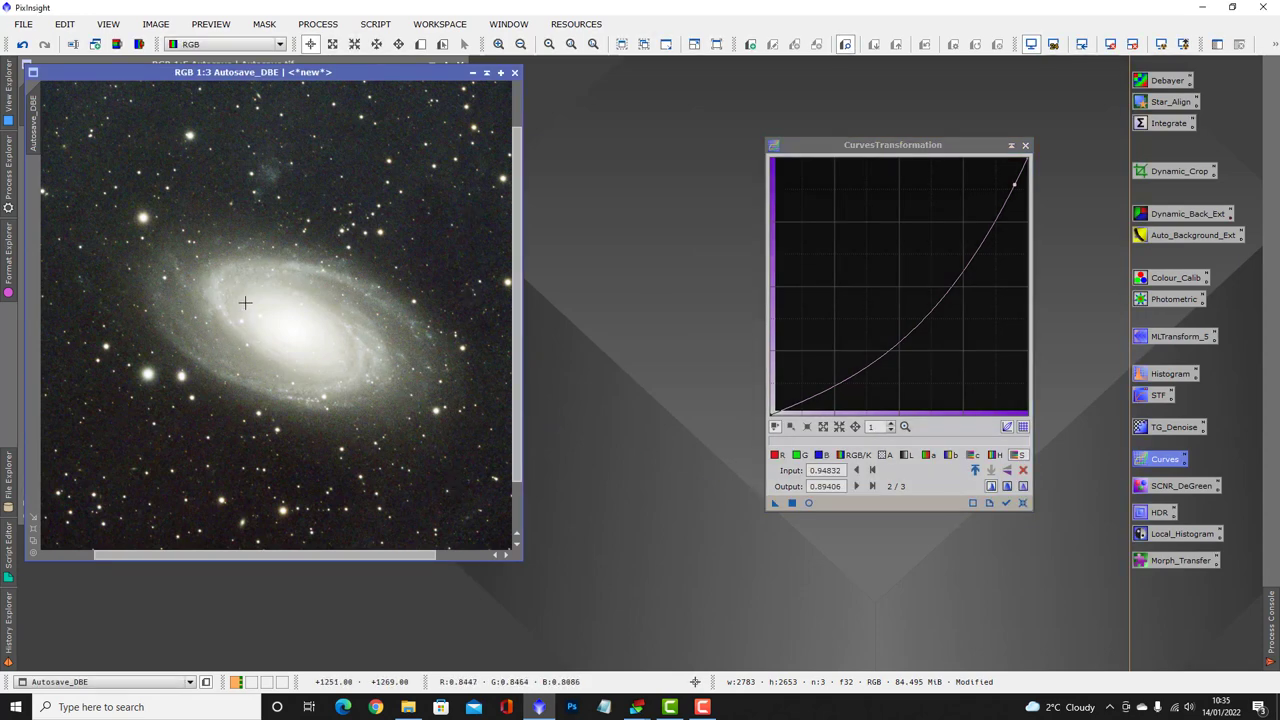
click(1025, 146)
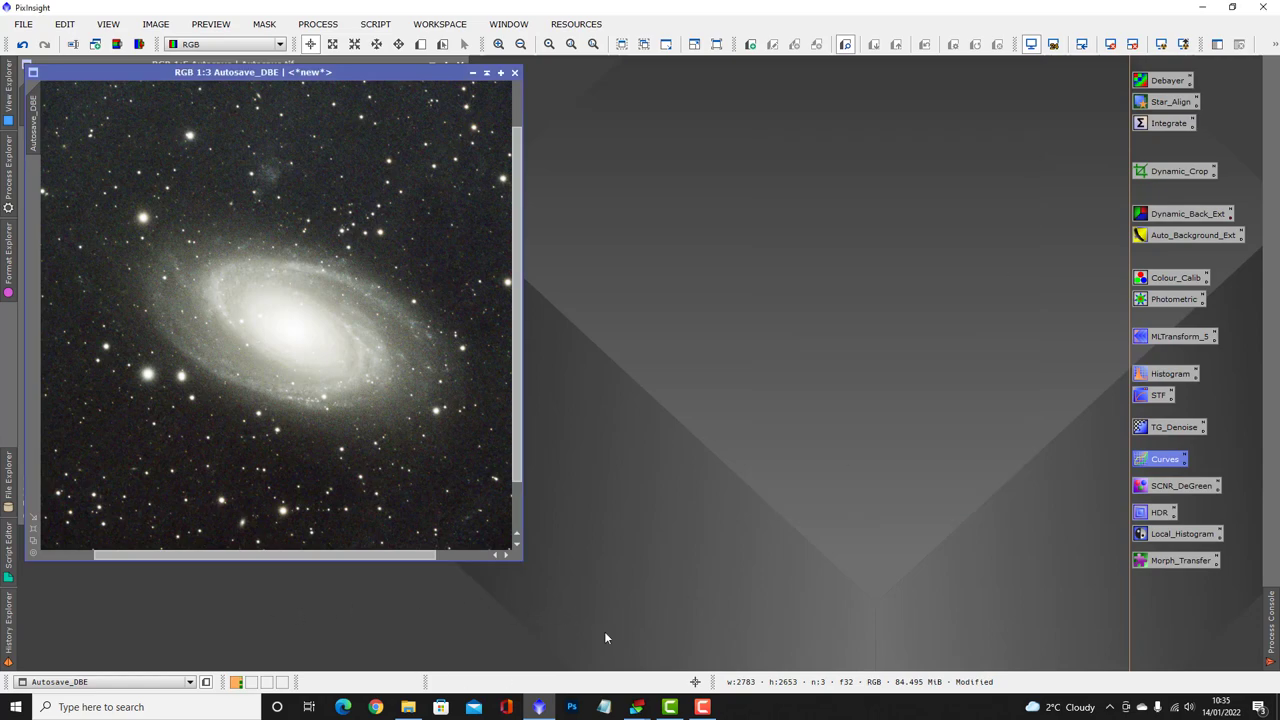